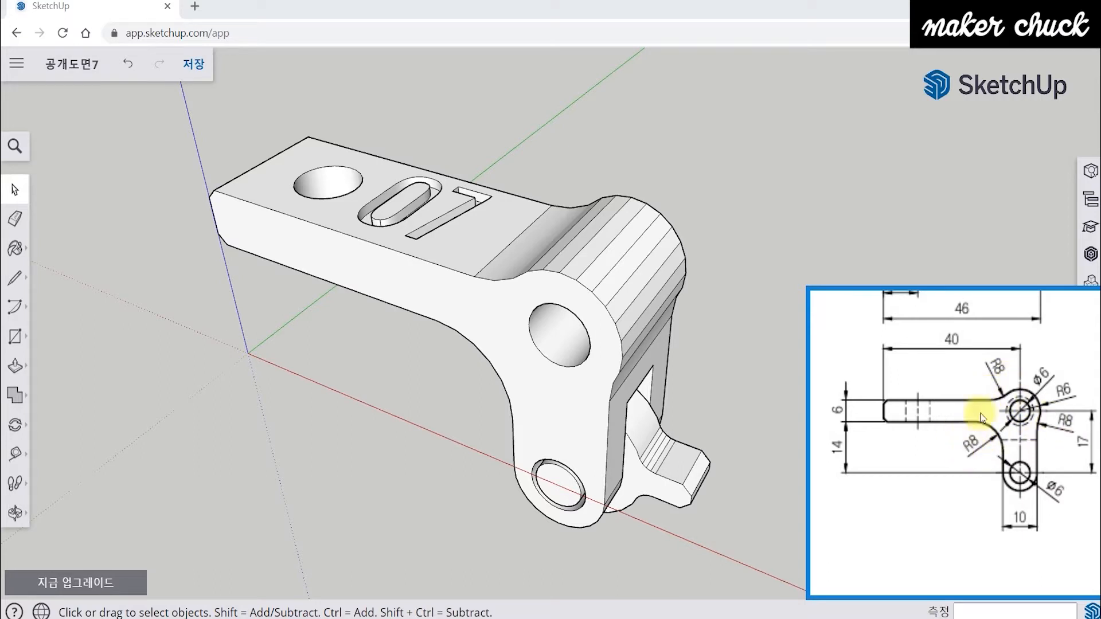
Examine the reference drawing's dimensions for both parts and the note on unspecified chamfers and rounds.
{"action": "left_click_drag", "start_coordinate": [1018, 413], "coordinate": [969, 417]}
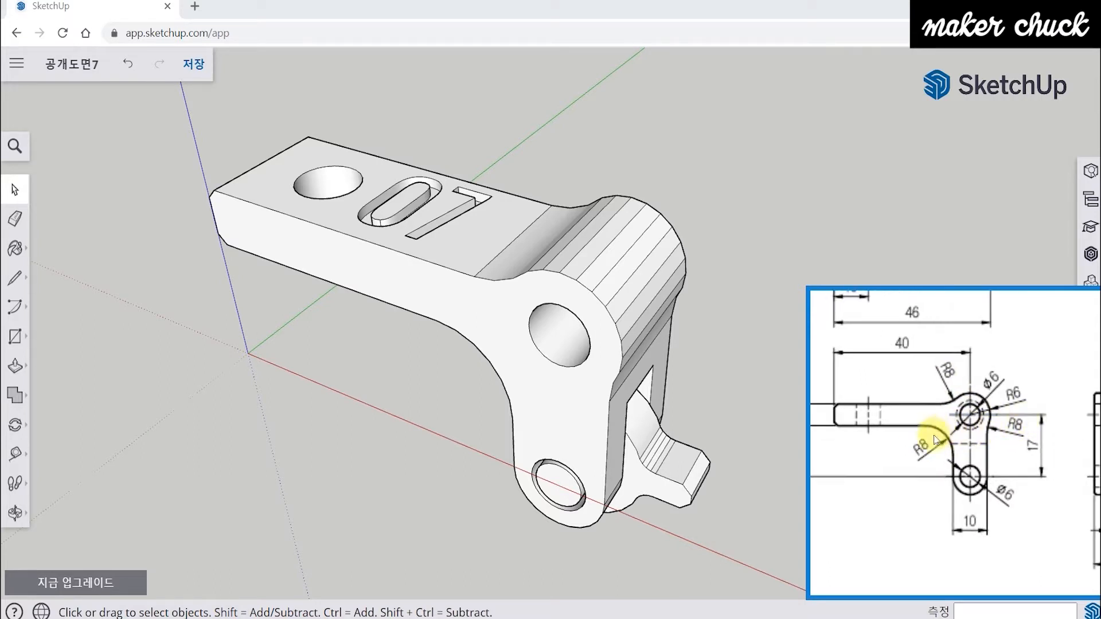
{"action": "left_click_drag", "start_coordinate": [963, 351], "coordinate": [986, 433]}
{"action": "scroll", "coordinate": [987, 474], "scroll_direction": "down", "scroll_amount": 2}
{"action": "mouse_move", "coordinate": [990, 489]}
{"action": "left_mouse_down"}
{"action": "mouse_move", "coordinate": [975, 373]}
{"action": "mouse_move", "coordinate": [977, 467]}
{"action": "left_mouse_up"}
{"action": "scroll", "coordinate": [893, 413], "scroll_direction": "up", "scroll_amount": 6}
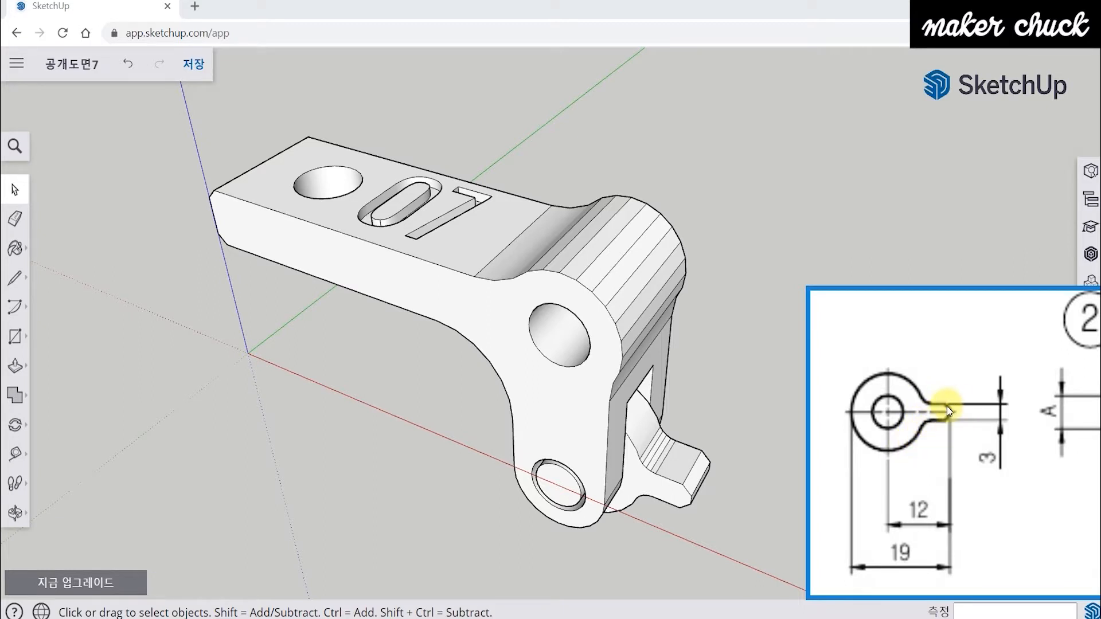
{"action": "mouse_move", "coordinate": [972, 444]}
{"action": "left_mouse_down"}
{"action": "mouse_move", "coordinate": [914, 431]}
{"action": "mouse_move", "coordinate": [814, 447]}
{"action": "left_mouse_up"}
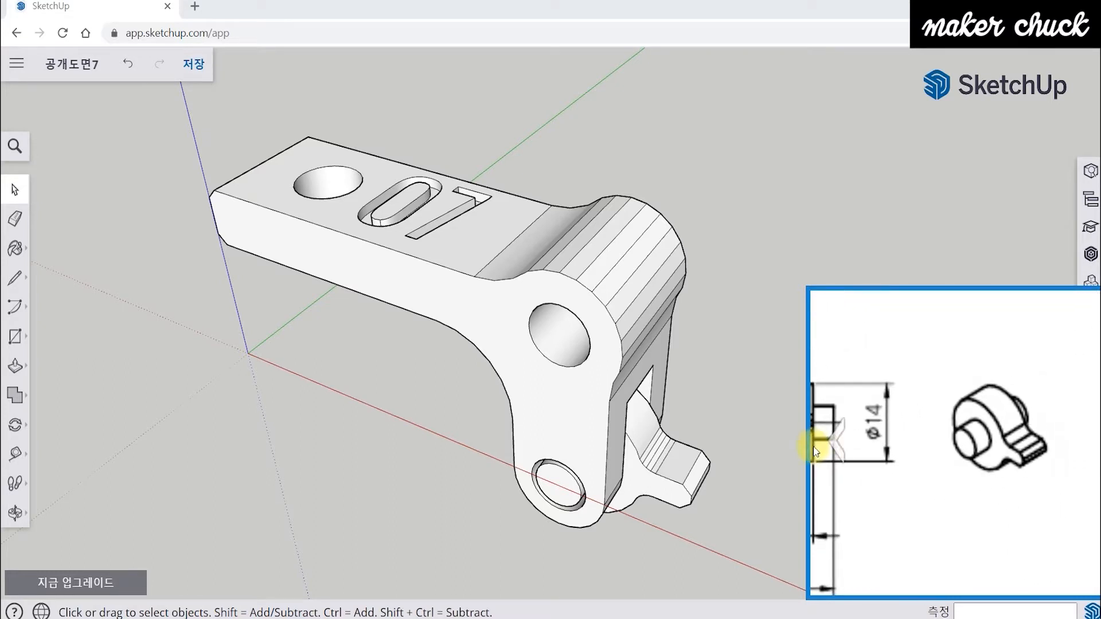
{"action": "left_click_drag", "start_coordinate": [970, 484], "coordinate": [998, 405]}
{"action": "scroll", "coordinate": [952, 494], "scroll_direction": "down", "scroll_amount": 2, "text": "ctrl"}
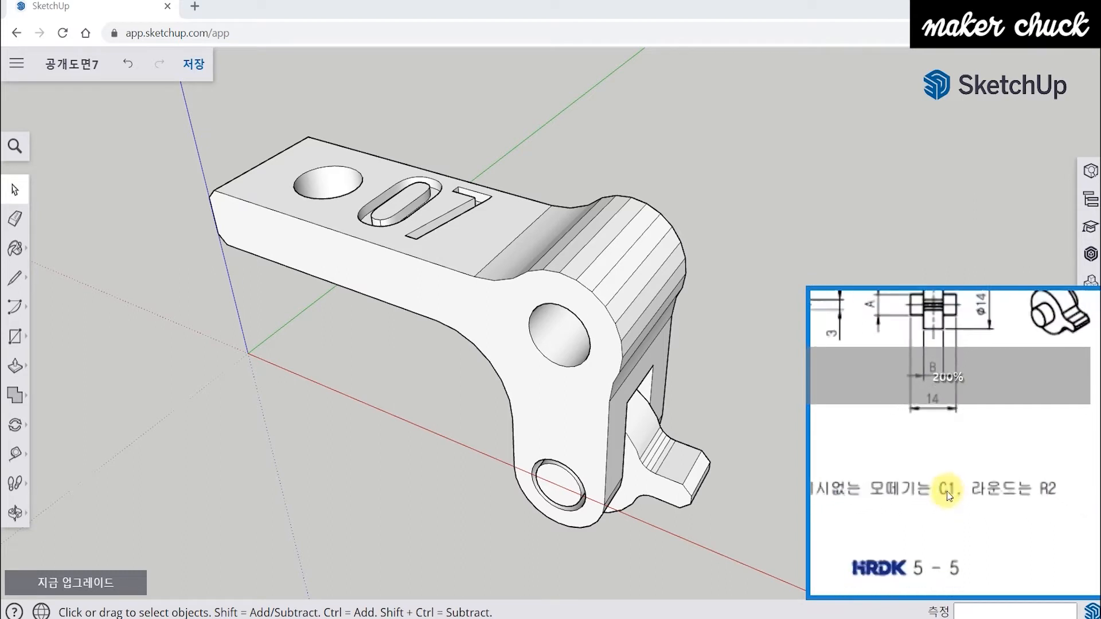
{"action": "scroll", "coordinate": [946, 453], "scroll_direction": "down", "scroll_amount": 2, "text": "ctrl"}
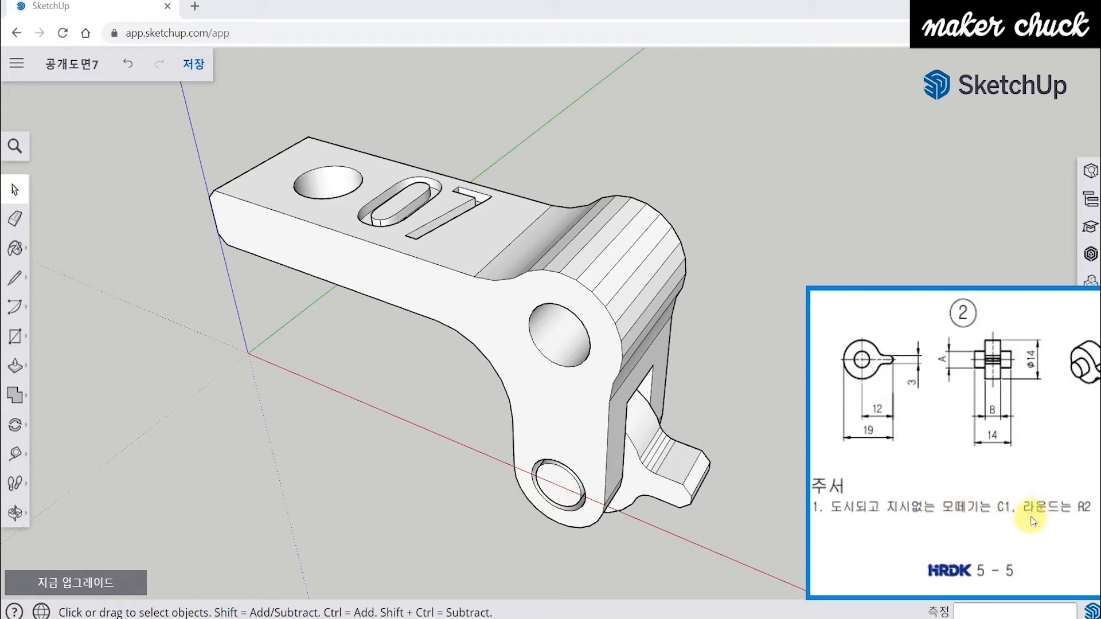
{"action": "scroll", "coordinate": [972, 476], "scroll_direction": "down", "scroll_amount": 4, "text": "ctrl"}
{"action": "scroll", "coordinate": [972, 477], "scroll_direction": "down", "scroll_amount": 1, "text": "ctrl"}
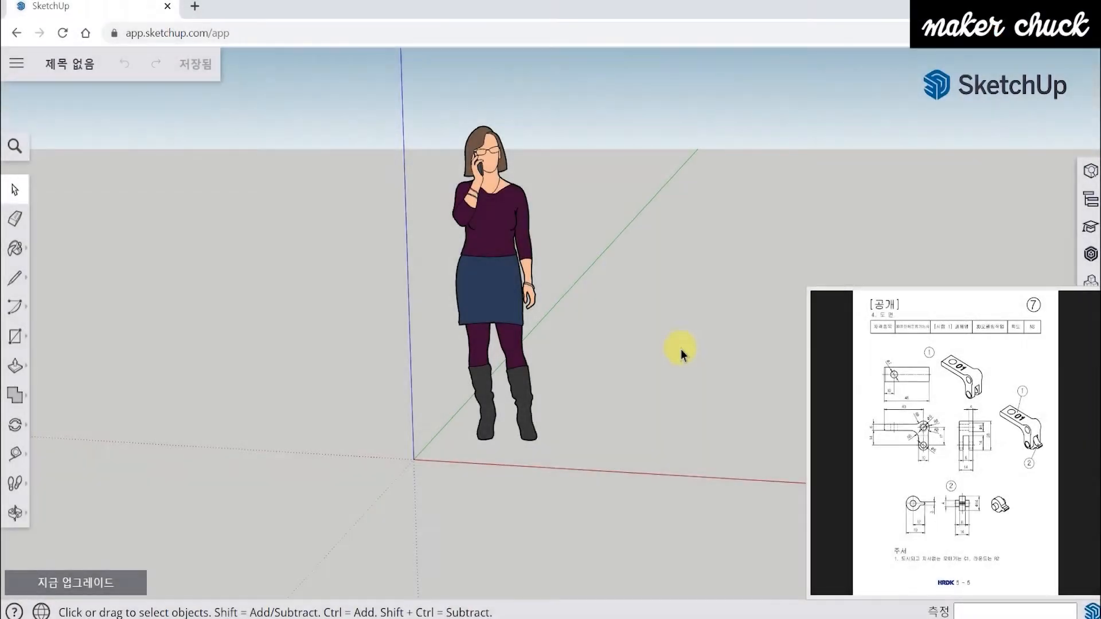
Delete the default human figure from the new model.
{"action": "middle_click_drag", "start_coordinate": [664, 296], "coordinate": [603, 350]}
{"action": "scroll", "coordinate": [601, 338], "scroll_direction": "up", "scroll_amount": 3}
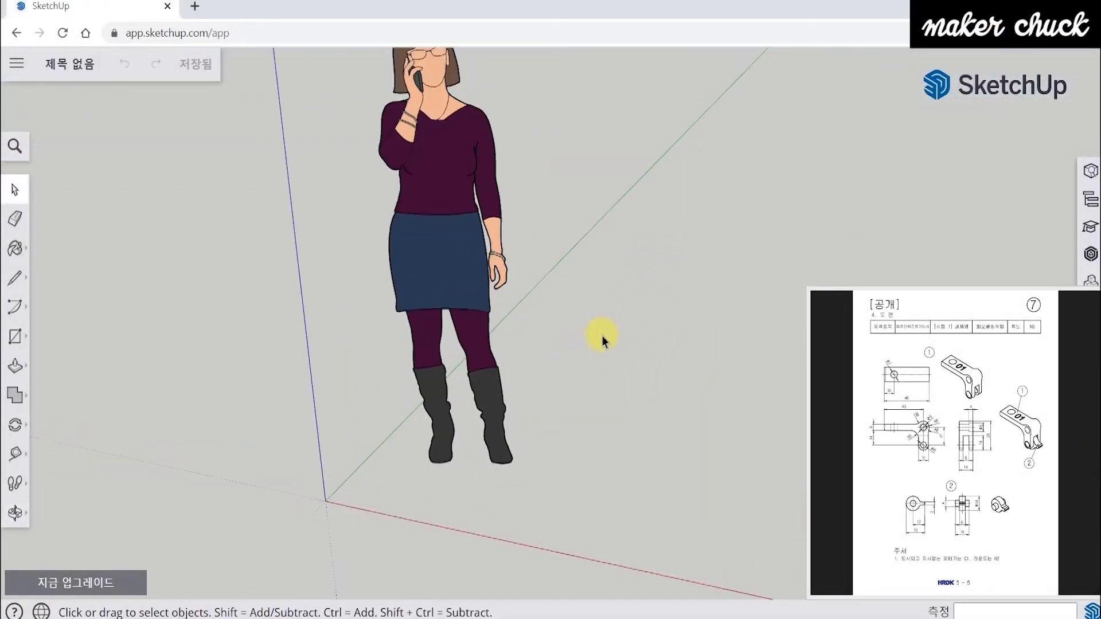
{"action": "left_click", "coordinate": [505, 427]}
{"action": "scroll", "coordinate": [505, 426], "scroll_direction": "down", "scroll_amount": 3}
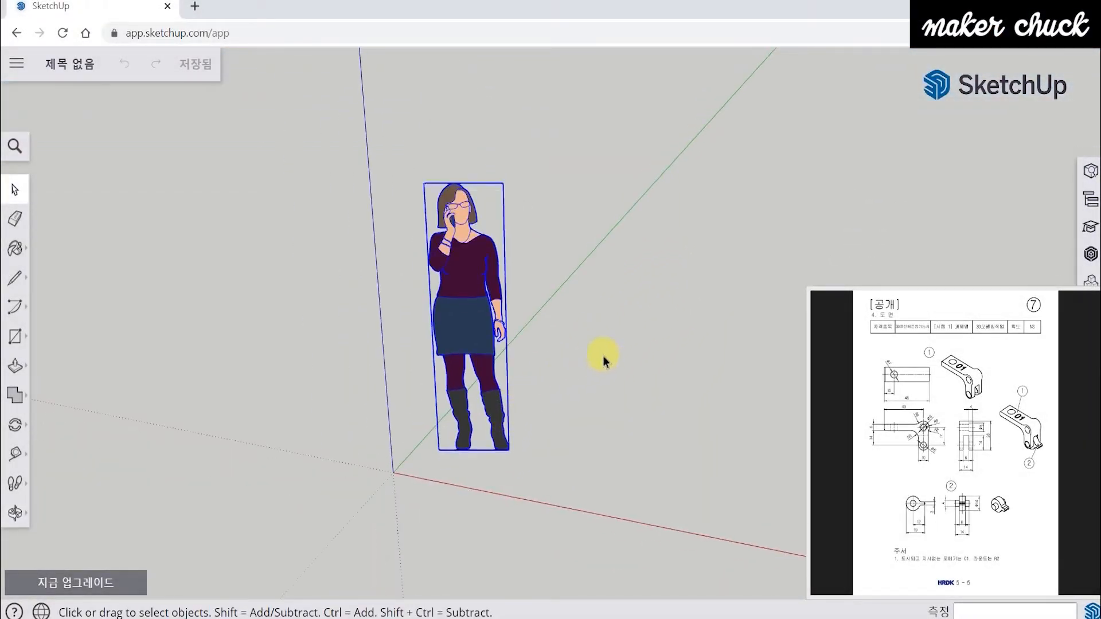
{"action": "key", "text": "Delete"}
Set the model's length display precision to six decimal places in millimetres.
{"action": "left_click", "coordinate": [1035, 295]}
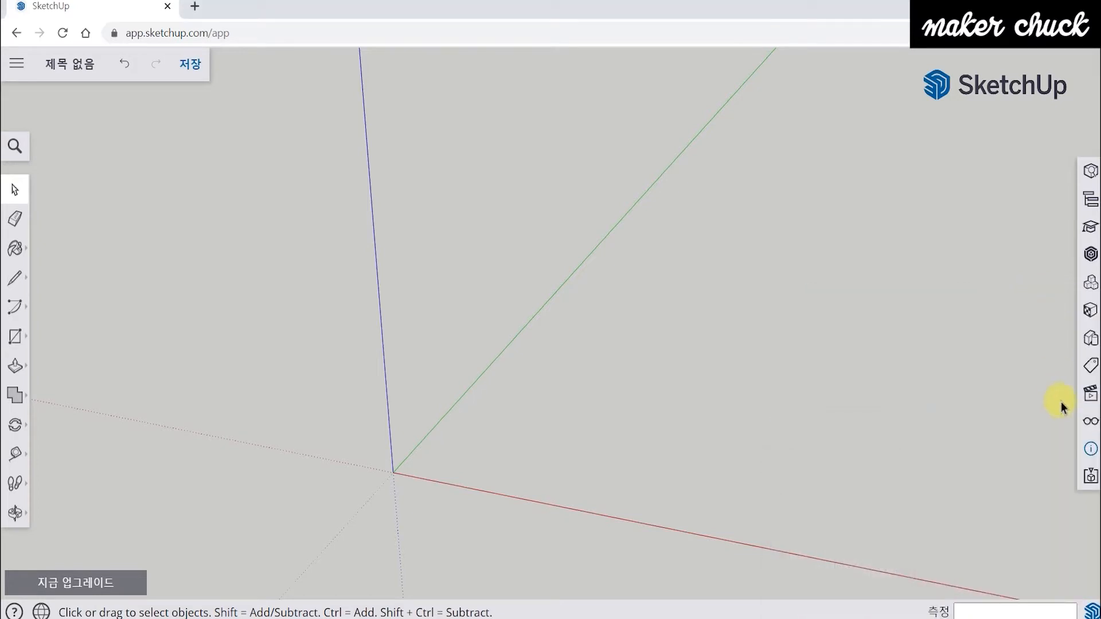
{"action": "left_click", "coordinate": [1091, 452]}
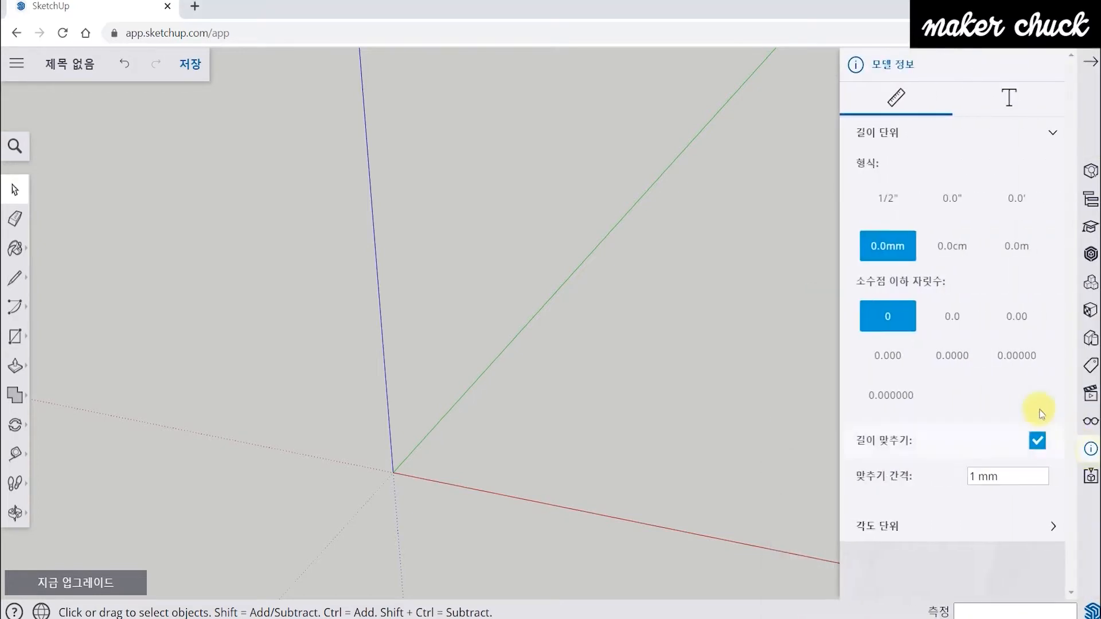
{"action": "left_click", "coordinate": [883, 394]}
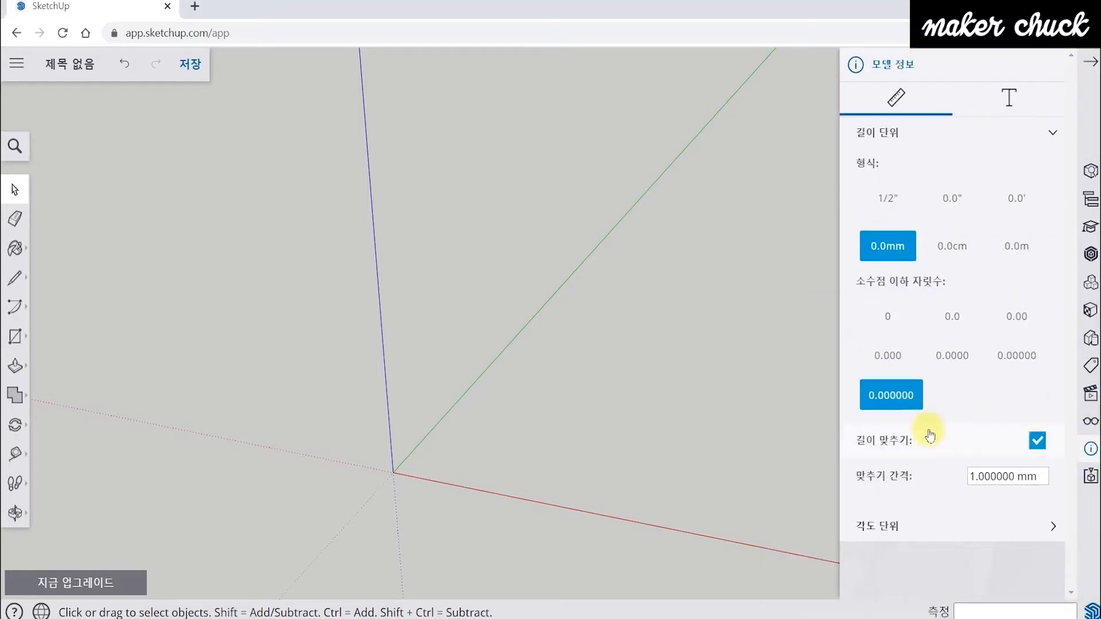
{"action": "left_click", "coordinate": [1092, 63]}
Activate the Circle tool and set the camera to the standard front view.
{"action": "middle_click_drag", "start_coordinate": [622, 374], "coordinate": [720, 613]}
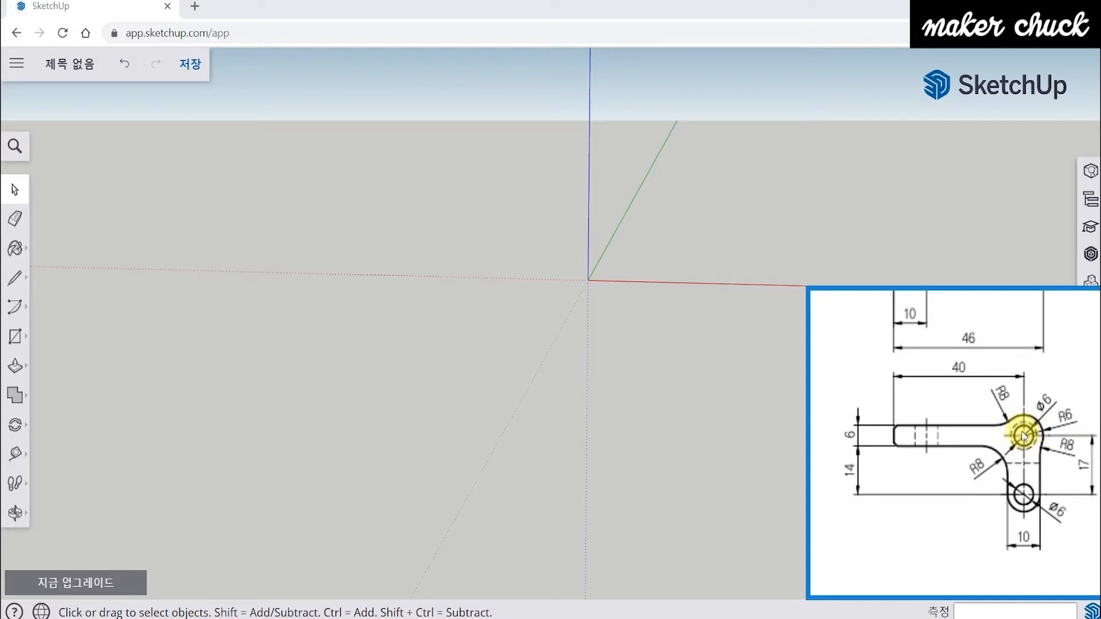
{"action": "left_click", "coordinate": [15, 337]}
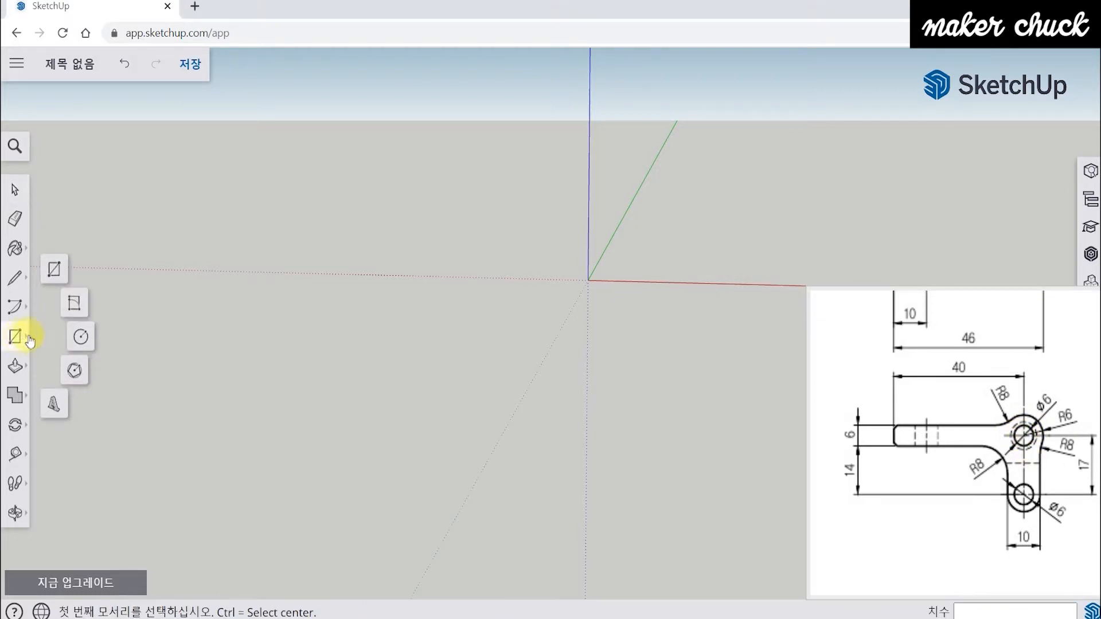
{"action": "left_click", "coordinate": [77, 338]}
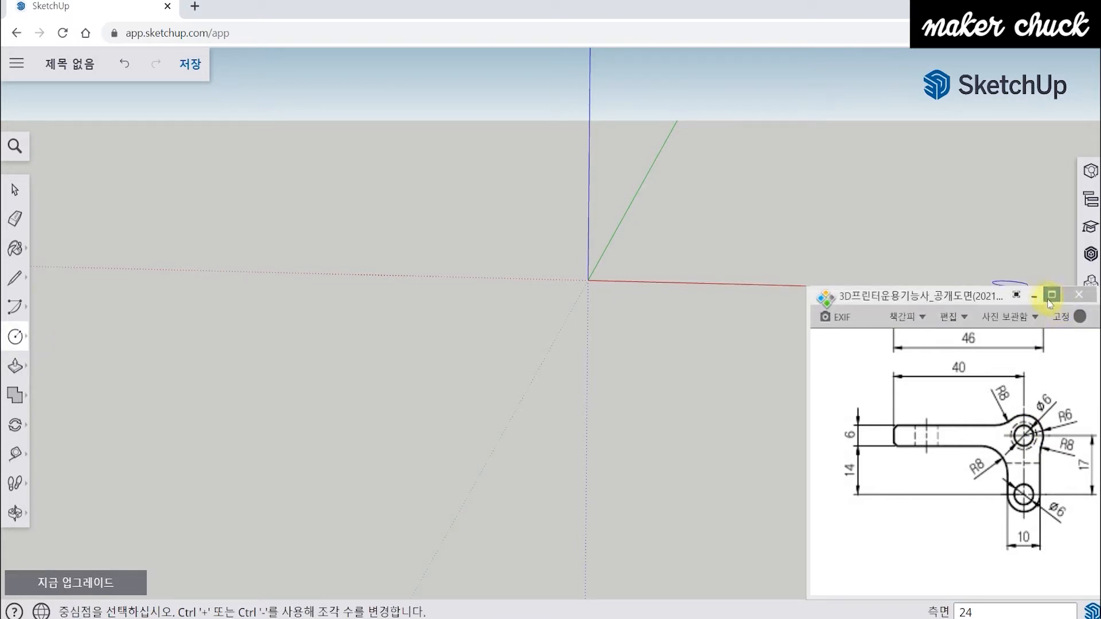
{"action": "left_click", "coordinate": [1057, 296]}
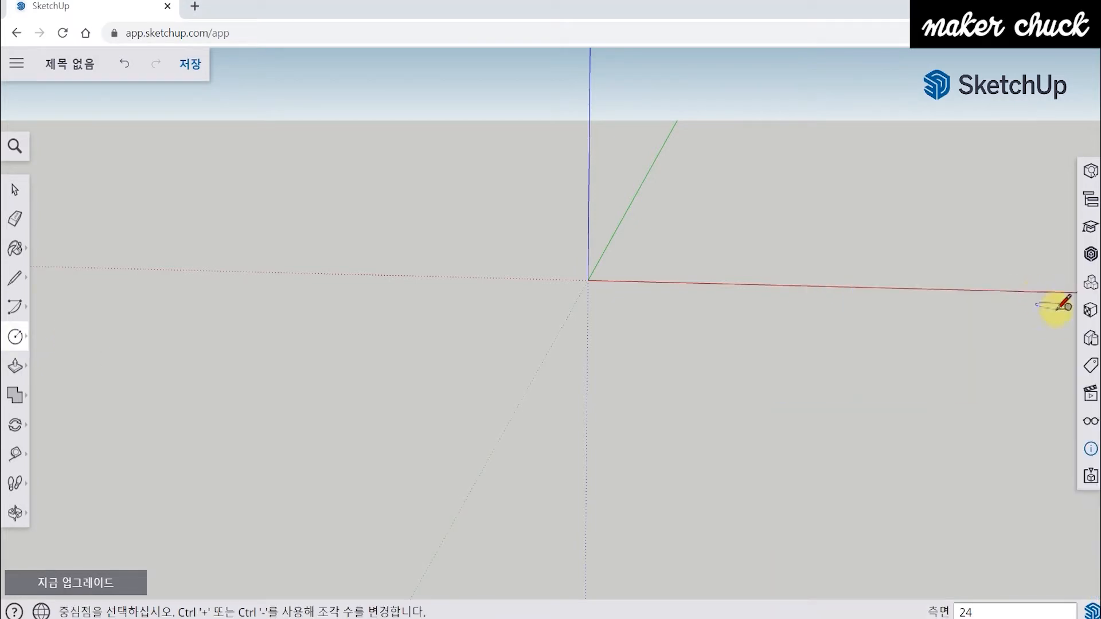
{"action": "left_click", "coordinate": [1092, 396]}
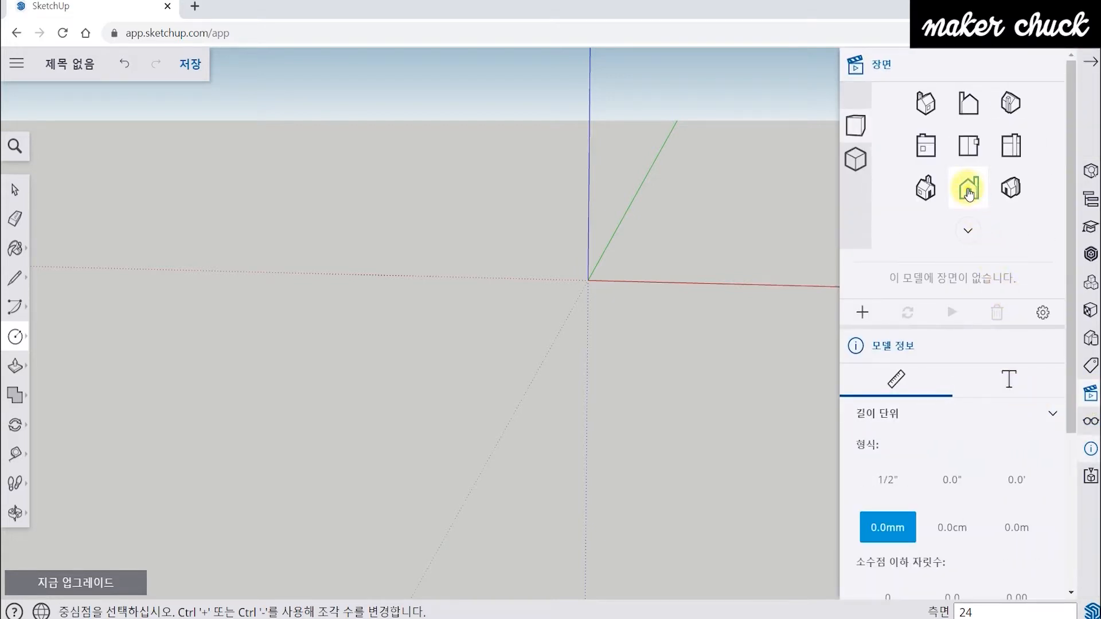
{"action": "left_click", "coordinate": [968, 198]}
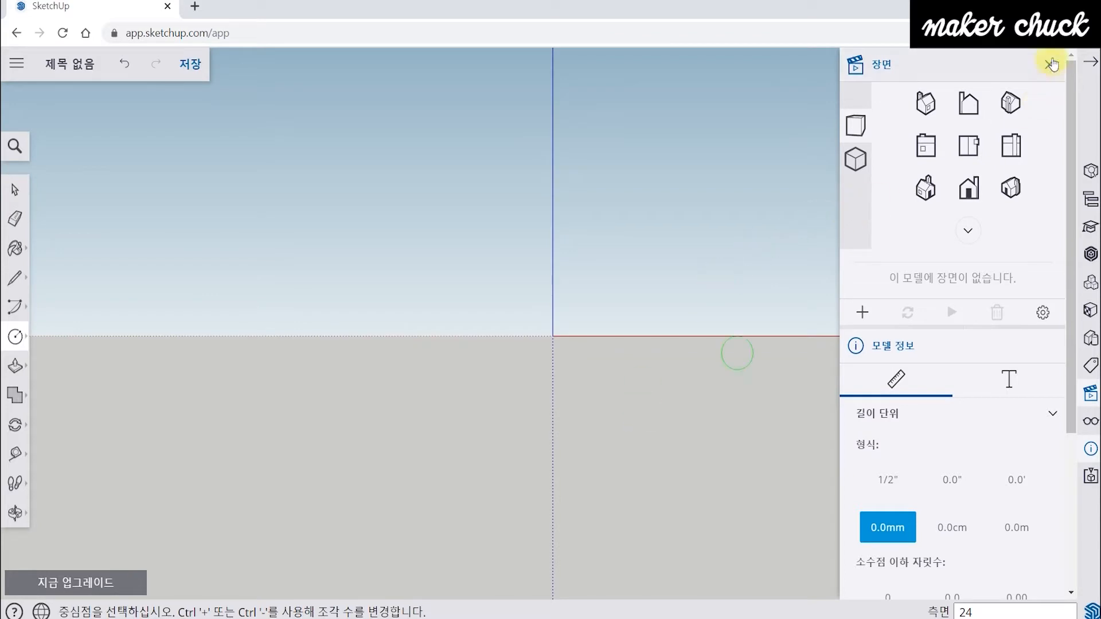
{"action": "left_click", "coordinate": [1092, 61]}
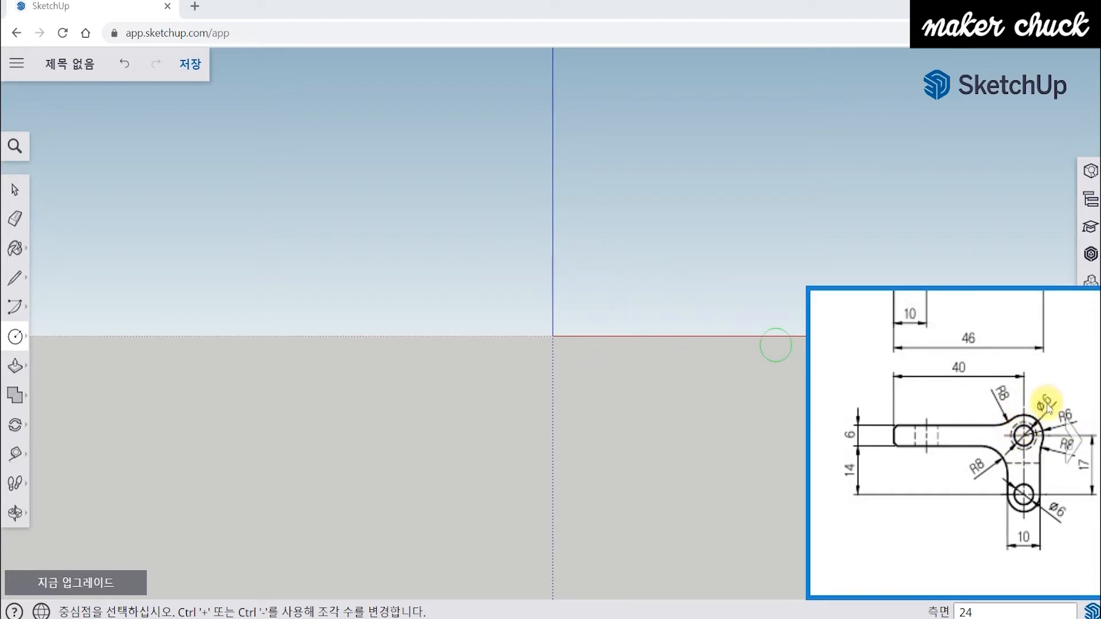
Draw a 6 mm diameter circle centred on the origin in the front plane.
{"action": "left_click", "coordinate": [552, 335]}
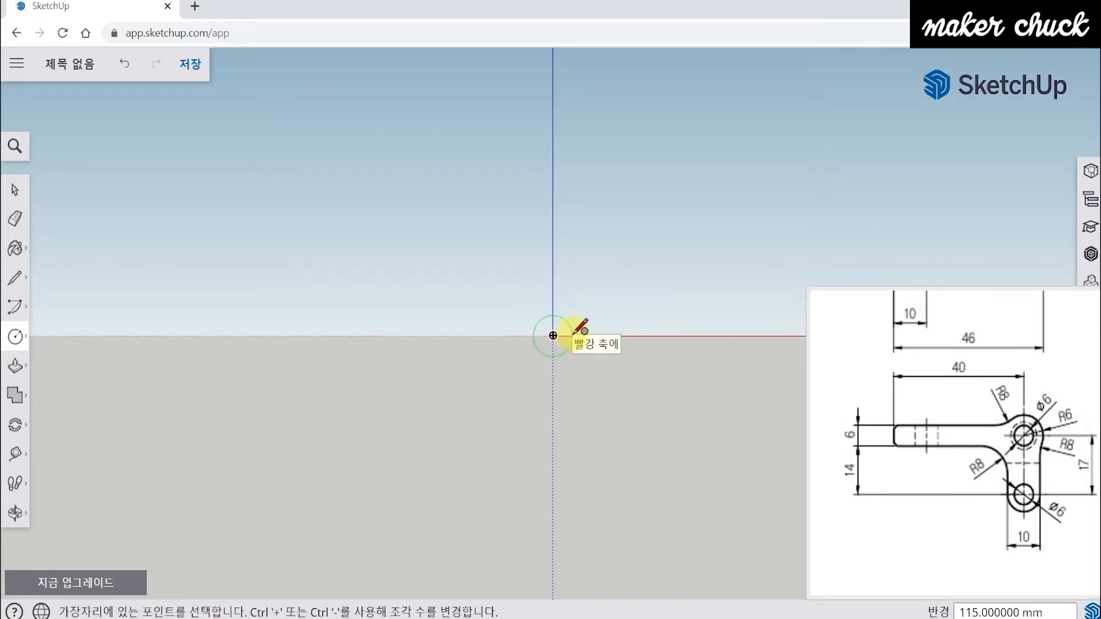
{"action": "key", "text": "Return"}
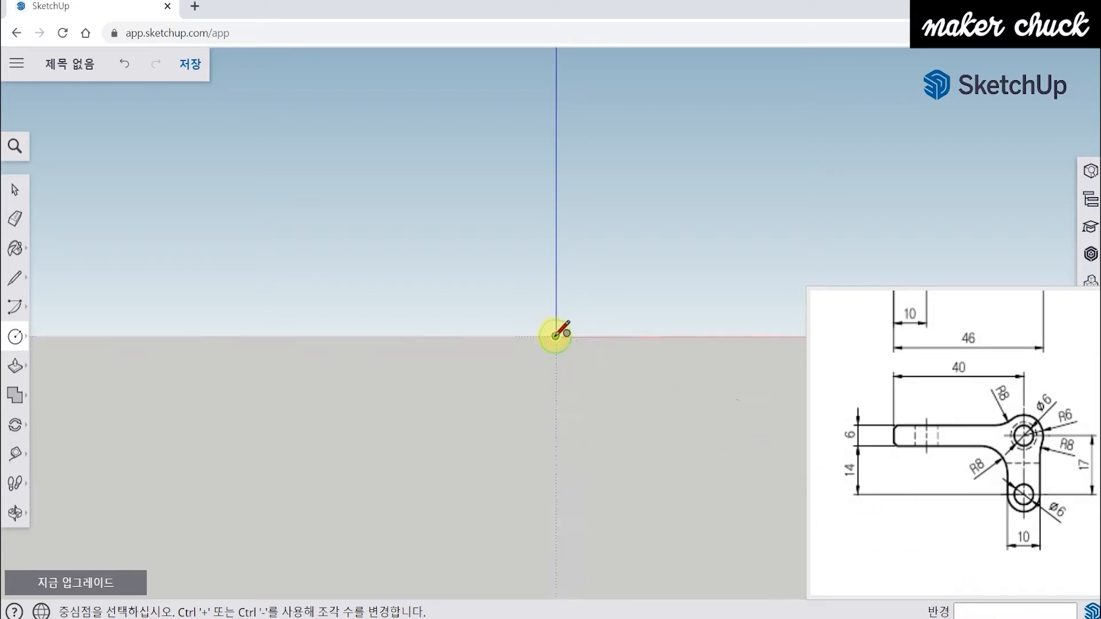
{"action": "scroll", "coordinate": [555, 336], "scroll_direction": "up", "scroll_amount": 5}
{"action": "scroll", "coordinate": [582, 361], "scroll_direction": "up", "scroll_amount": 4}
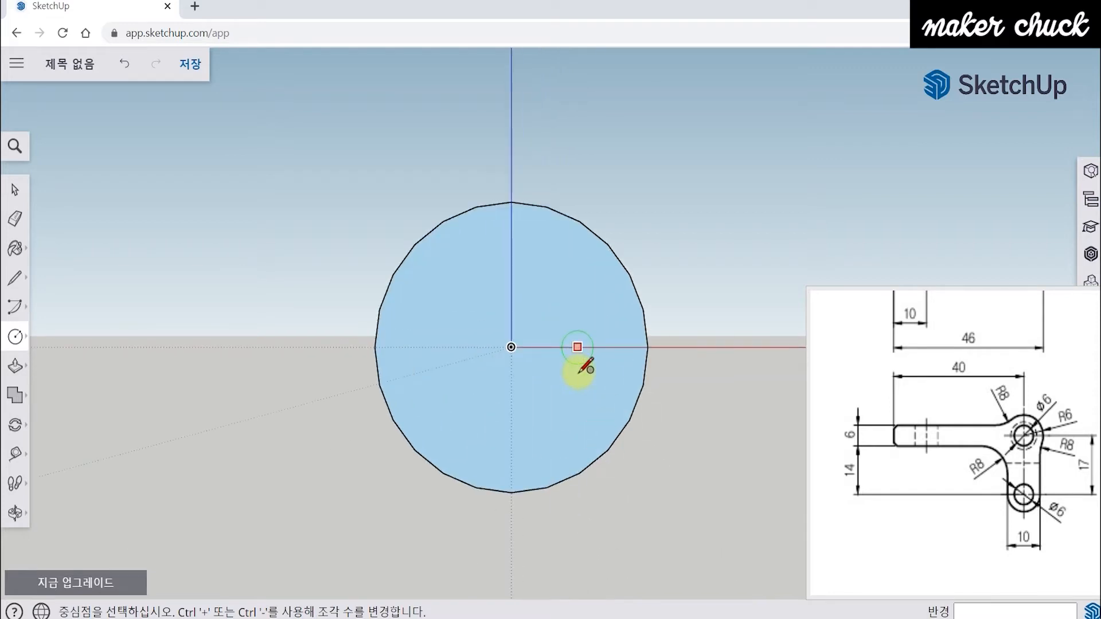
{"action": "scroll", "coordinate": [580, 369], "scroll_direction": "down", "scroll_amount": 2}
{"action": "scroll", "coordinate": [597, 363], "scroll_direction": "down", "scroll_amount": 3}
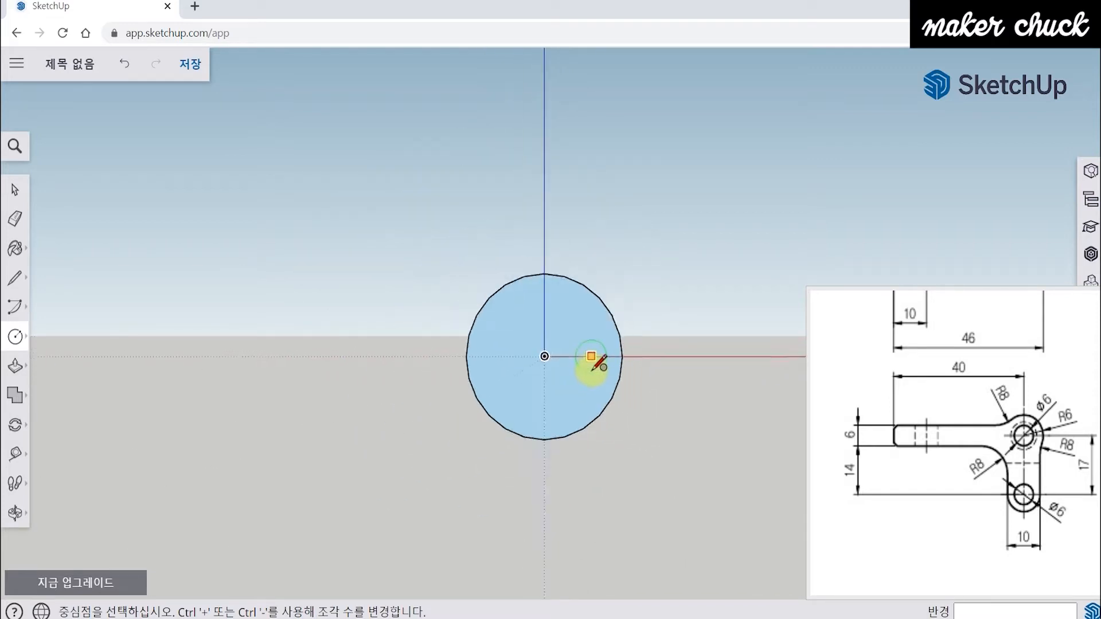
{"action": "scroll", "coordinate": [561, 360], "scroll_direction": "up", "scroll_amount": 2}
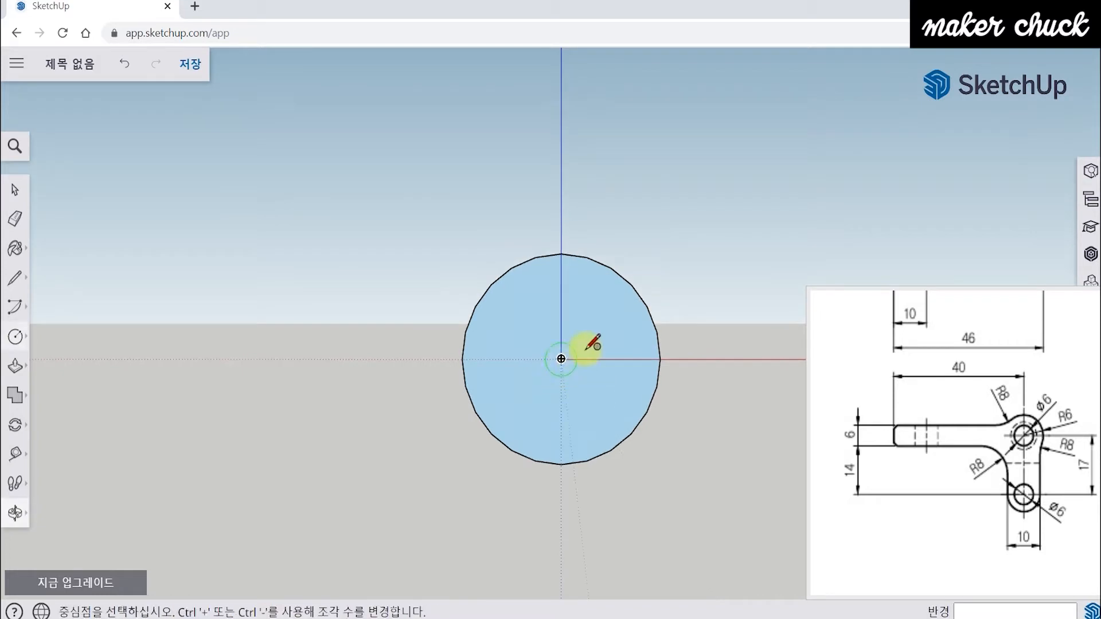
Draw a concentric circle of 6 mm radius around the small circle at the origin.
{"action": "scroll", "coordinate": [1032, 439], "scroll_direction": "up", "scroll_amount": 2}
{"action": "scroll", "coordinate": [1040, 444], "scroll_direction": "up", "scroll_amount": 2}
{"action": "left_click_drag", "start_coordinate": [1043, 446], "coordinate": [902, 446]}
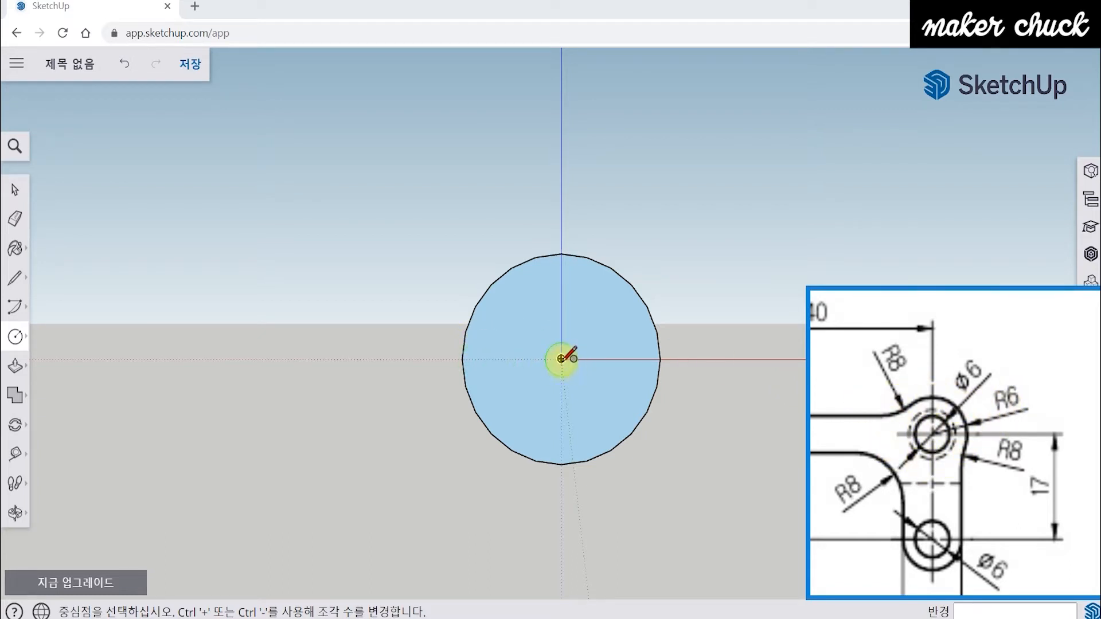
{"action": "left_click", "coordinate": [561, 359]}
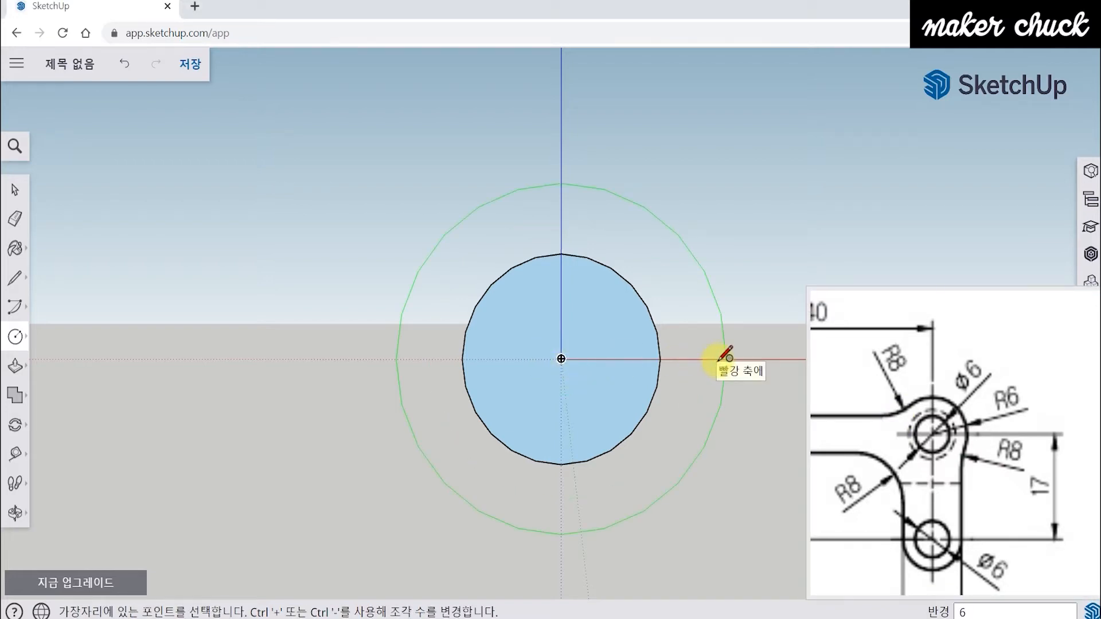
{"action": "key", "text": "Return"}
{"action": "scroll", "coordinate": [746, 344], "scroll_direction": "down", "scroll_amount": 3}
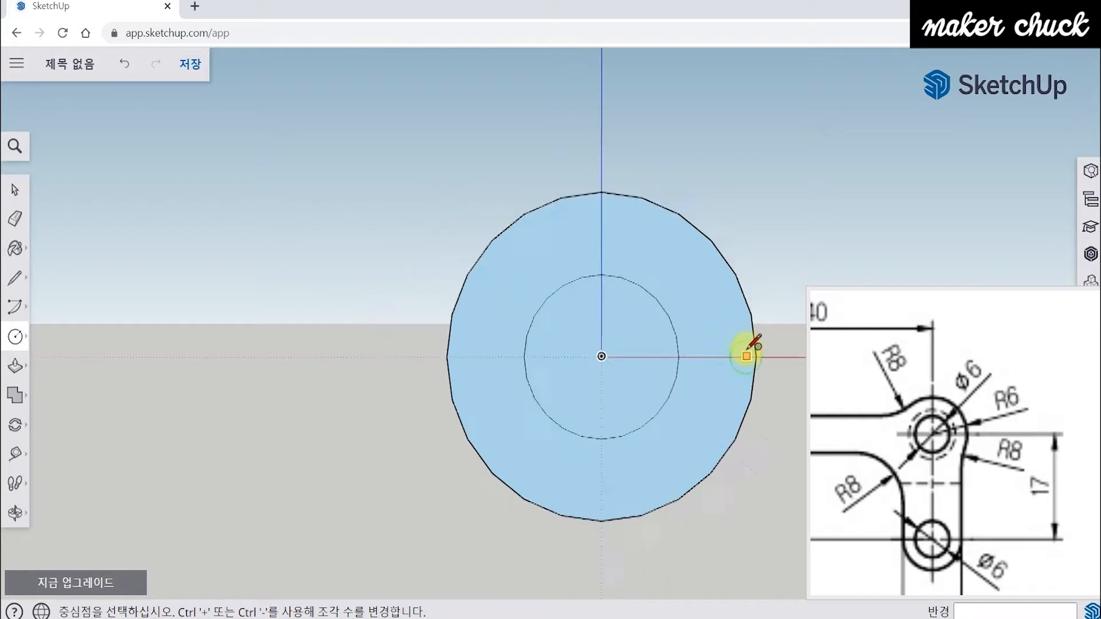
Draw a 17 mm line from the origin straight down along the blue axis.
{"action": "middle_click_drag", "start_coordinate": [774, 333], "coordinate": [740, 373]}
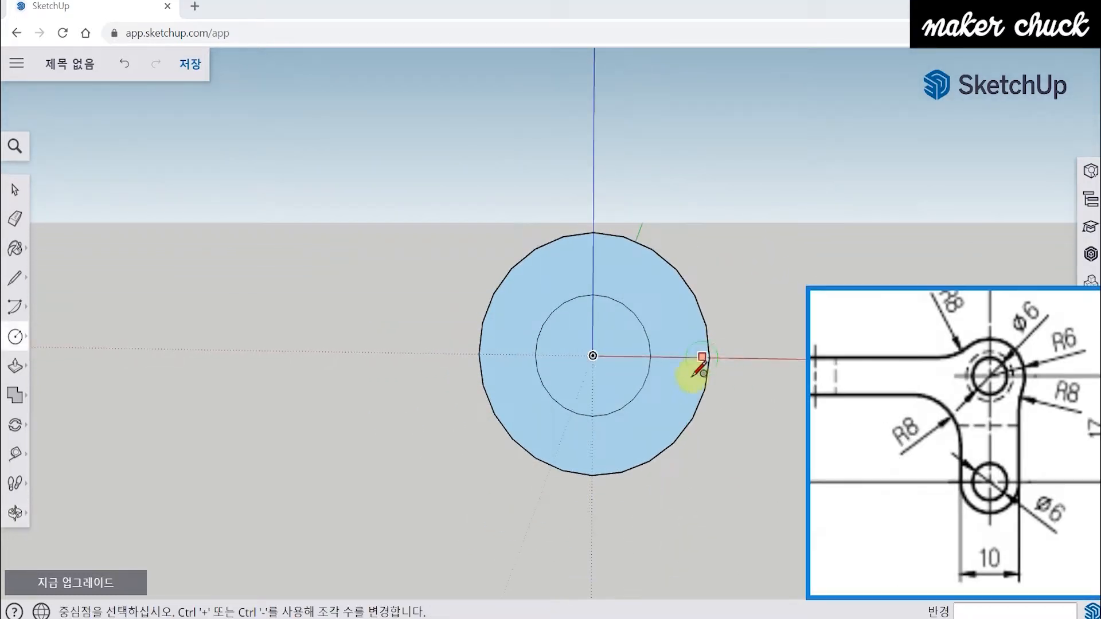
{"action": "middle_click_drag", "start_coordinate": [707, 427], "coordinate": [706, 412]}
{"action": "left_click_drag", "start_coordinate": [998, 395], "coordinate": [928, 408]}
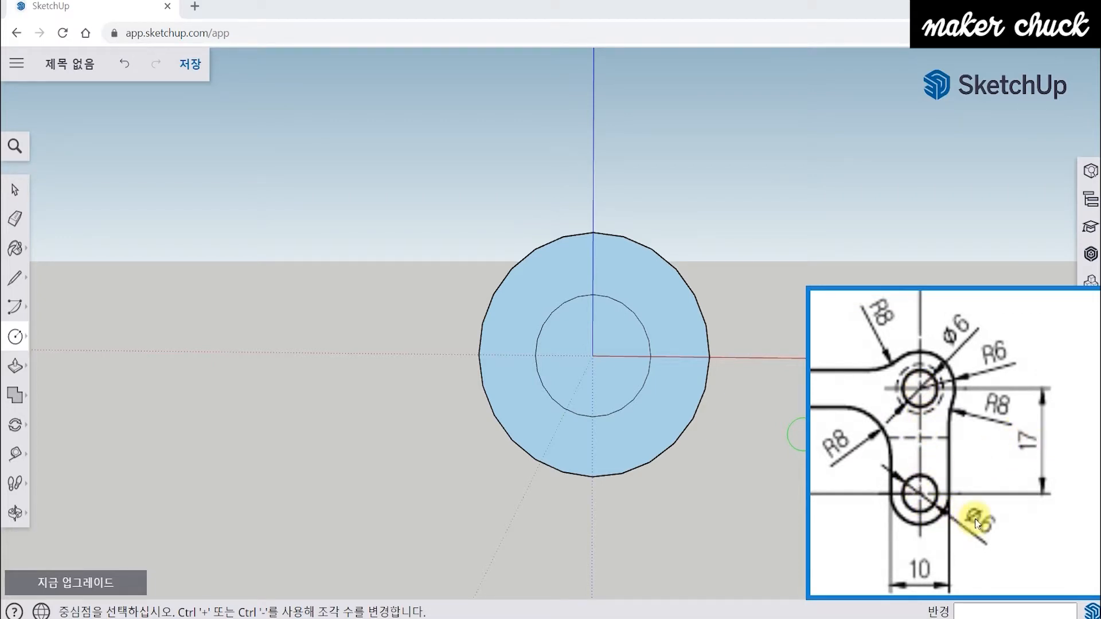
{"action": "mouse_move", "coordinate": [696, 484]}
{"action": "middle_mouse_down"}
{"action": "mouse_move", "coordinate": [686, 494]}
{"action": "mouse_move", "coordinate": [688, 386]}
{"action": "mouse_move", "coordinate": [648, 344]}
{"action": "mouse_move", "coordinate": [639, 398]}
{"action": "middle_mouse_up"}
{"action": "left_click", "coordinate": [14, 281]}
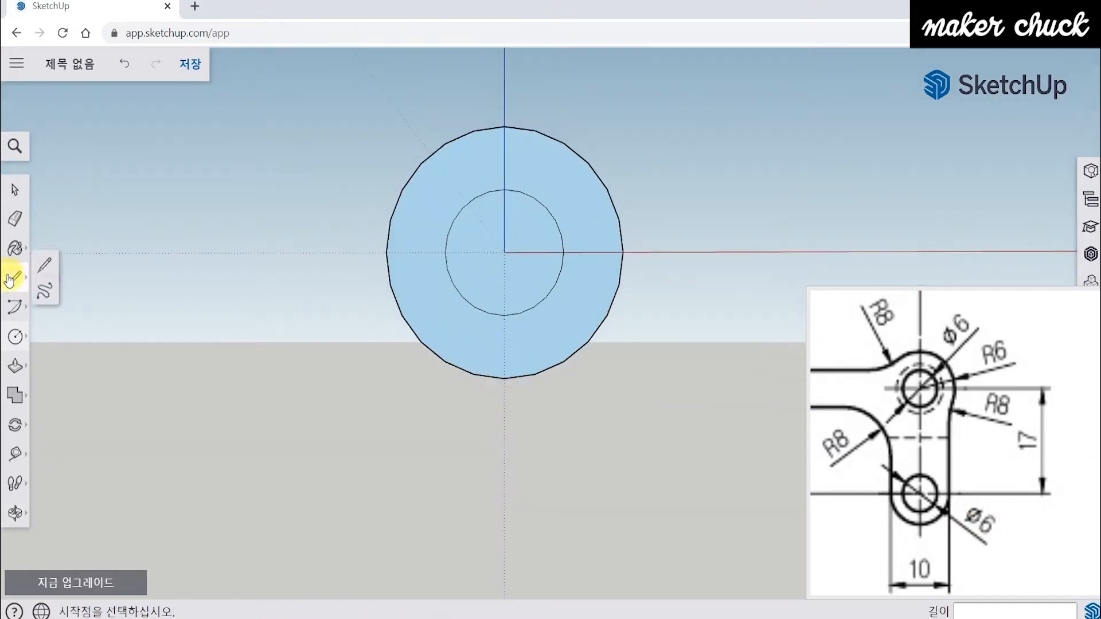
{"action": "left_click", "coordinate": [57, 262]}
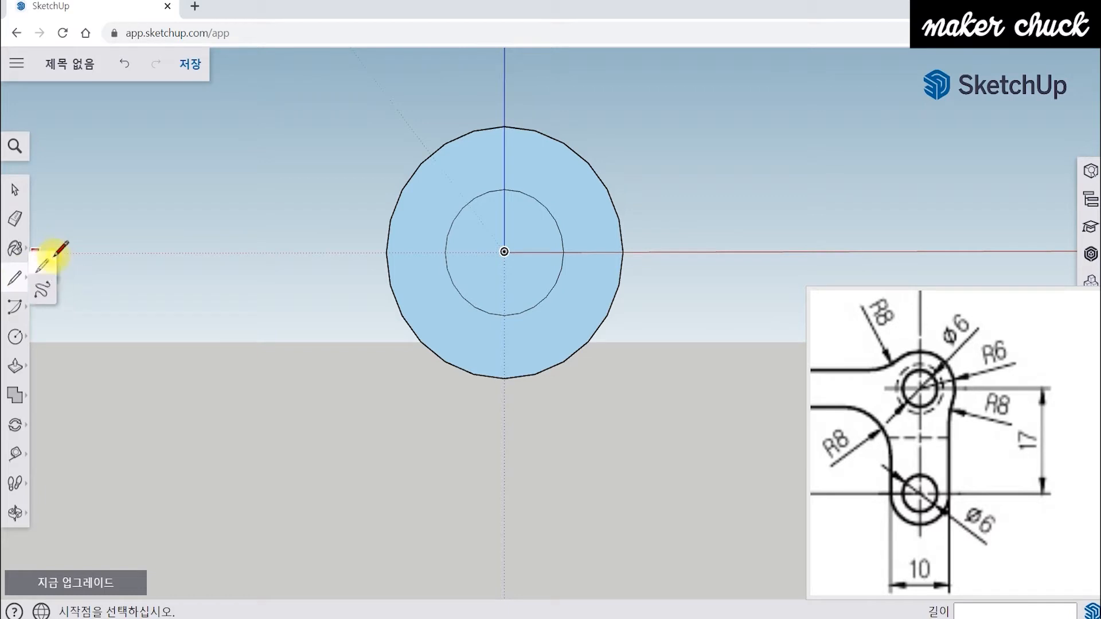
{"action": "left_click", "coordinate": [505, 251]}
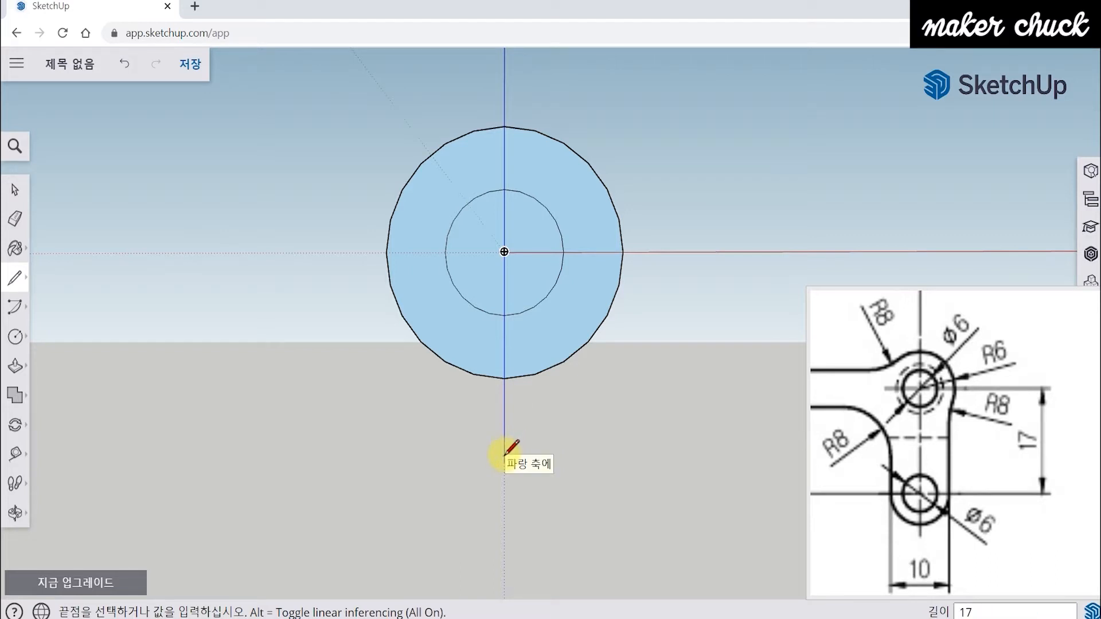
{"action": "key", "text": "Return"}
Draw a circle of 3 mm radius centred on the lower end of the 17 mm line.
{"action": "scroll", "coordinate": [505, 453], "scroll_direction": "down", "scroll_amount": 3}
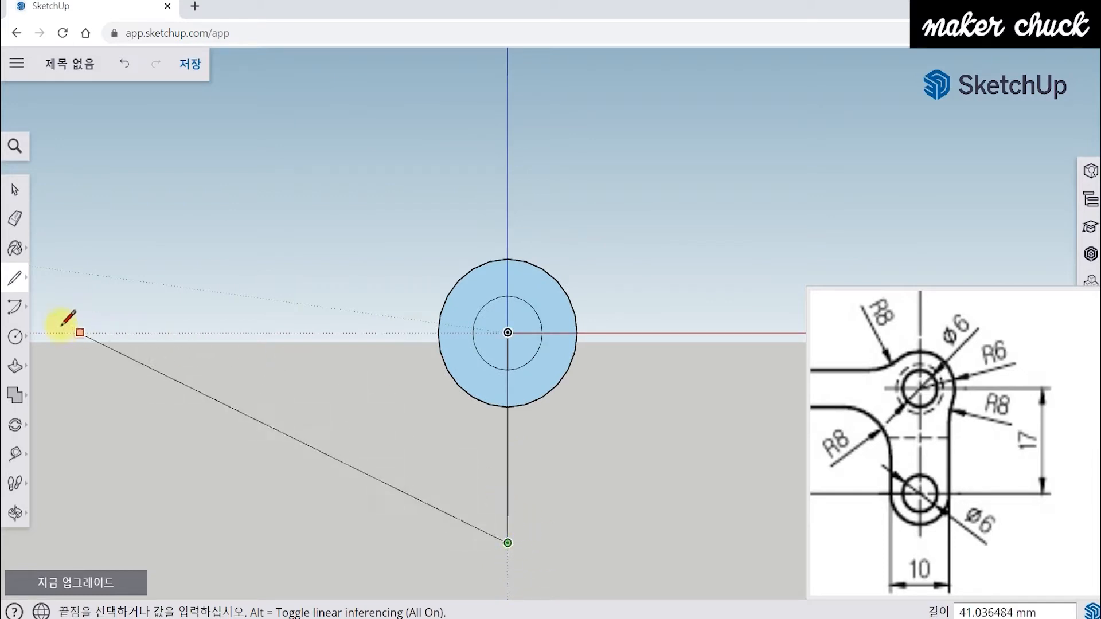
{"action": "left_click", "coordinate": [15, 337]}
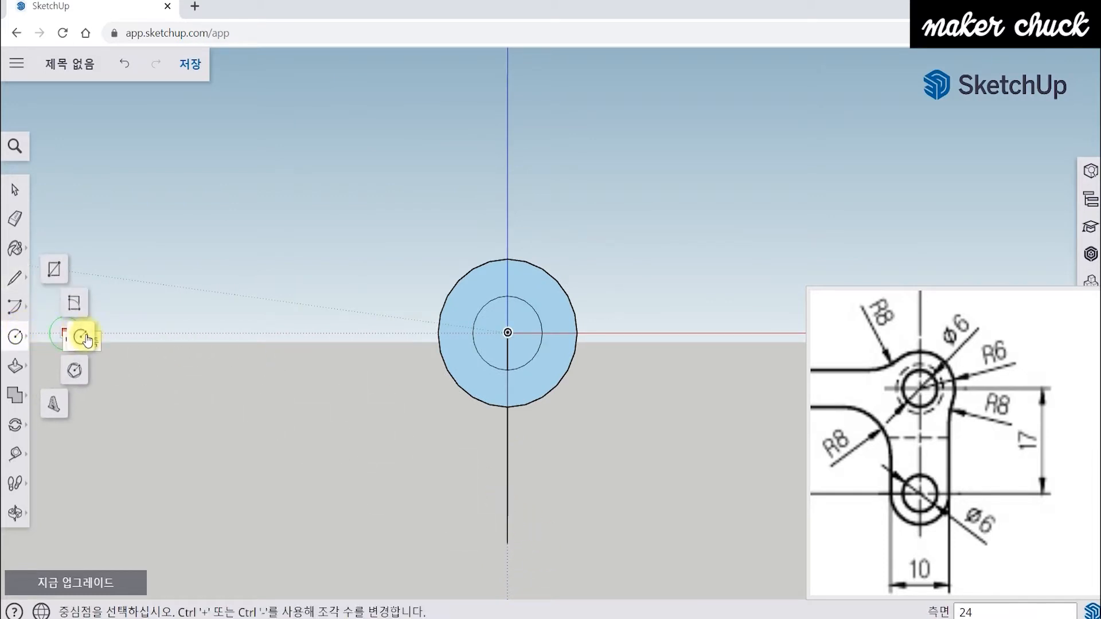
{"action": "left_click", "coordinate": [84, 338]}
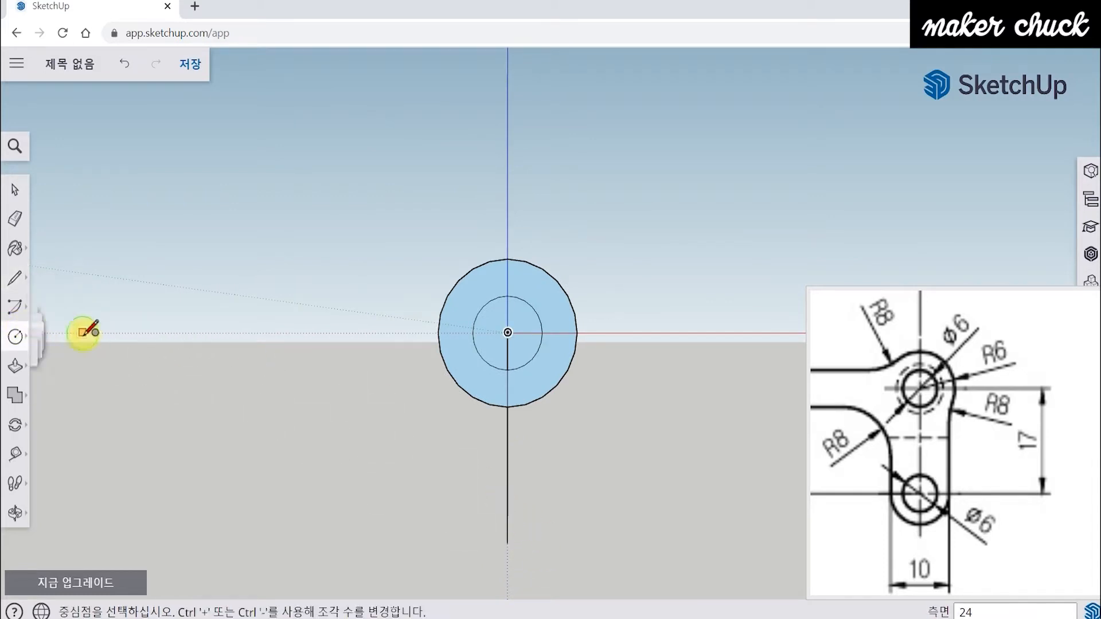
{"action": "left_click", "coordinate": [507, 542]}
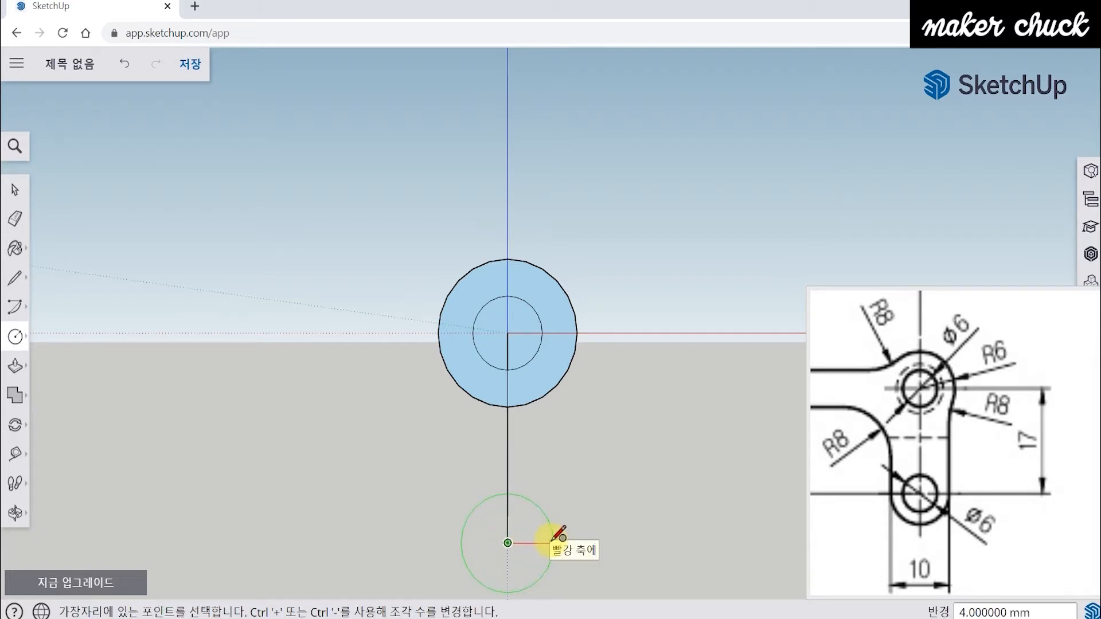
{"action": "type", "text": "3"}
{"action": "key", "text": "Return"}
{"action": "middle_click_drag", "start_coordinate": [531, 487], "coordinate": [560, 423], "text": "shift"}
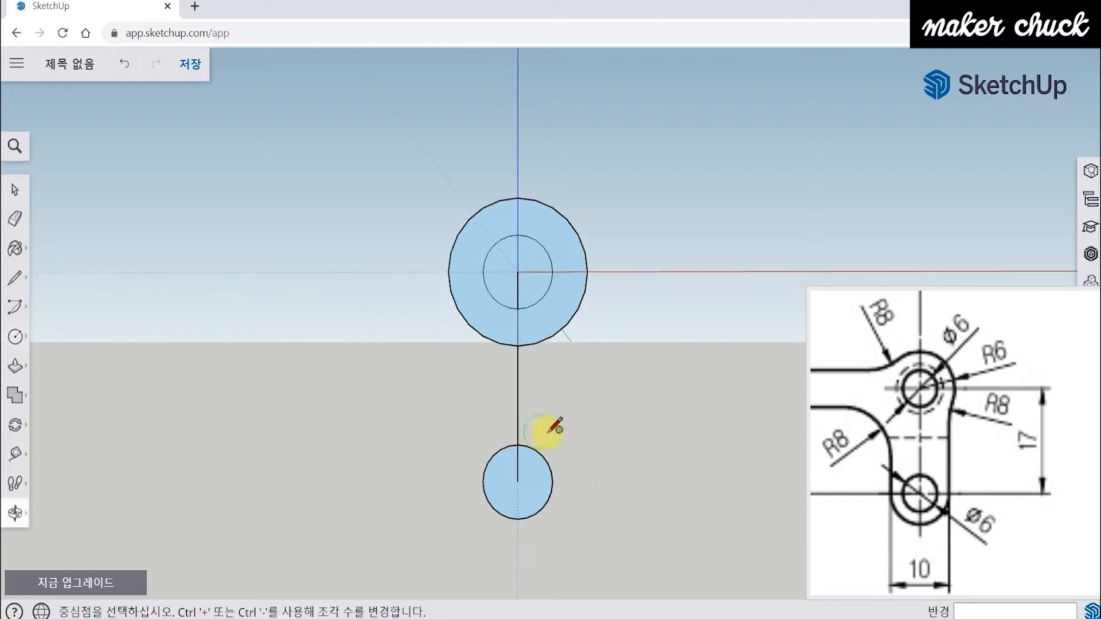
Draw a concentric circle of 5 mm radius around the small lower circle.
{"action": "middle_click_drag", "start_coordinate": [575, 503], "coordinate": [598, 502]}
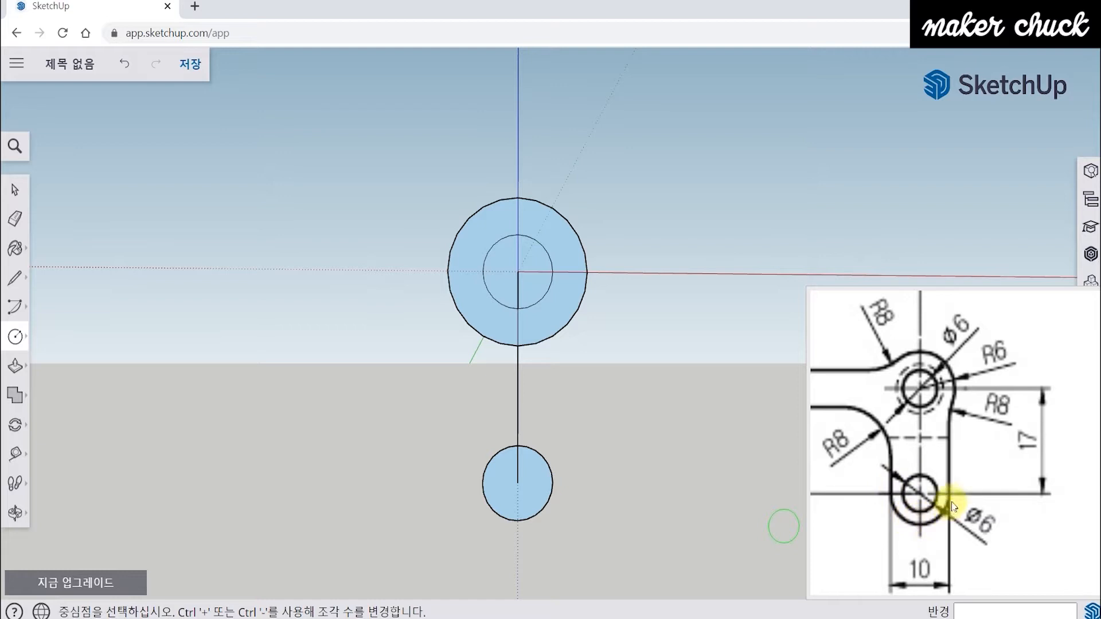
{"action": "left_click", "coordinate": [518, 482]}
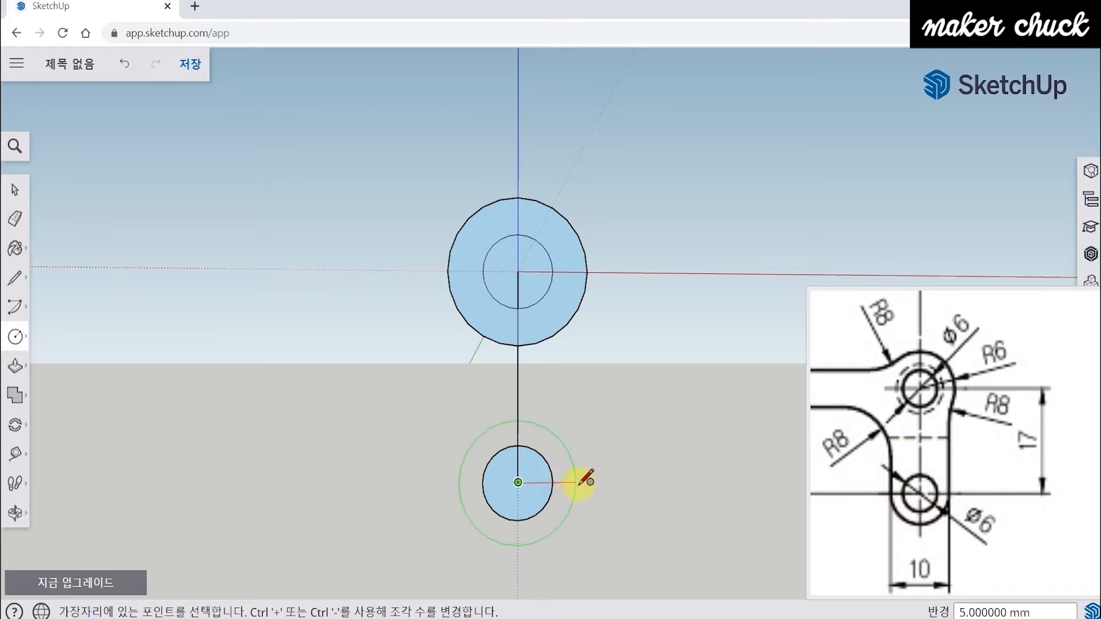
{"action": "type", "text": "5"}
{"action": "key", "text": "Return"}
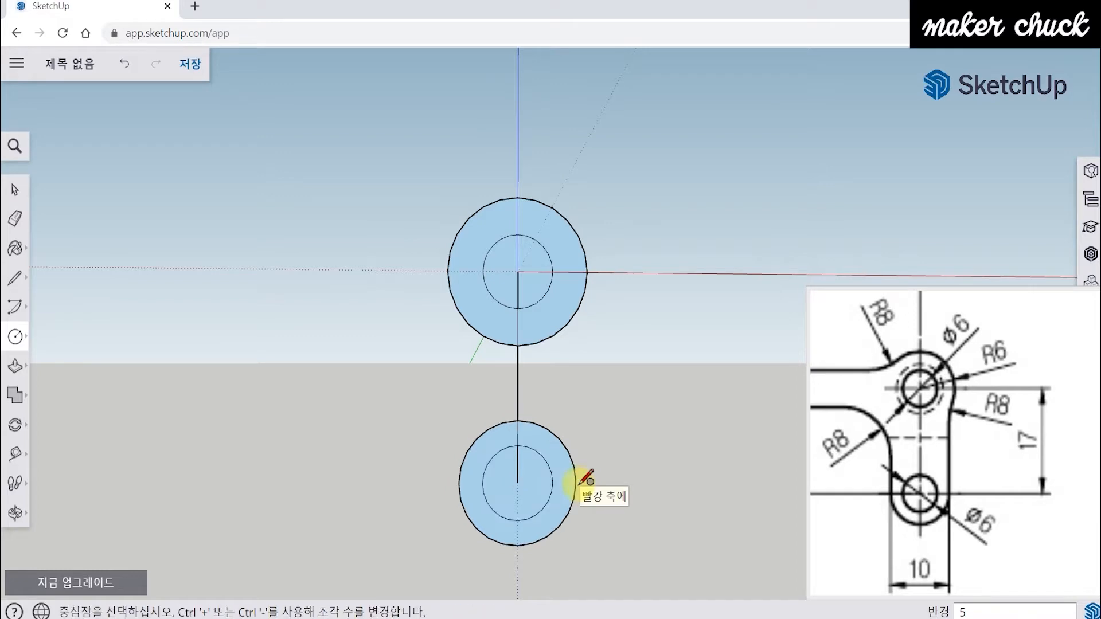
Draw a 5 mm line from the lower circles' centre rightwards to the outer edge, and from there a vertical line about 18 mm up into the upper circle.
{"action": "middle_click_drag", "start_coordinate": [587, 488], "coordinate": [565, 528]}
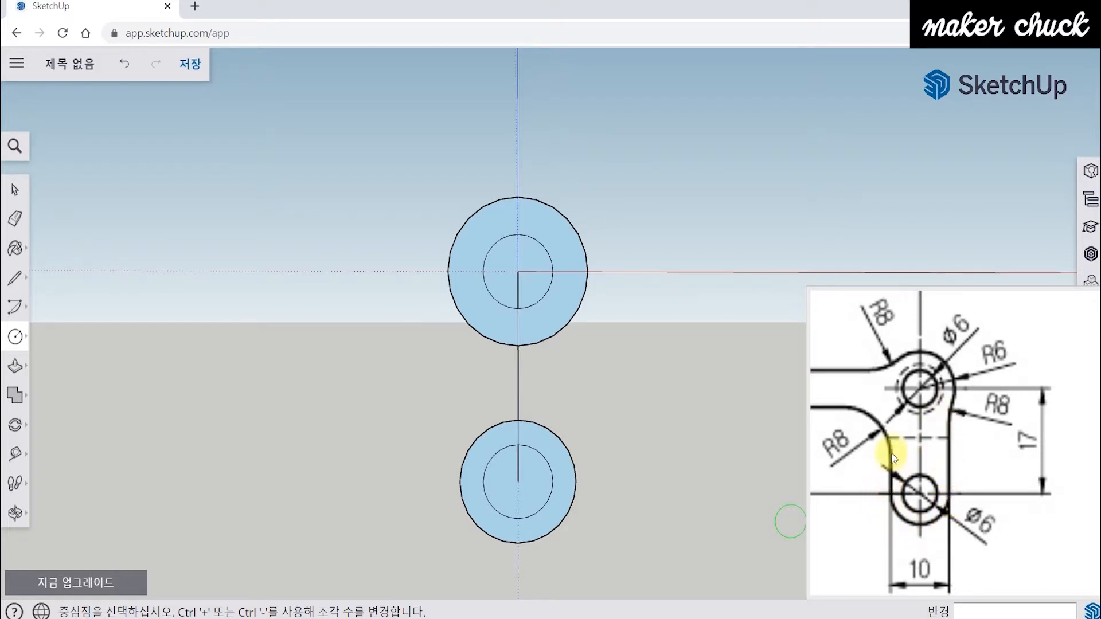
{"action": "left_click", "coordinate": [14, 278]}
{"action": "left_click", "coordinate": [54, 262]}
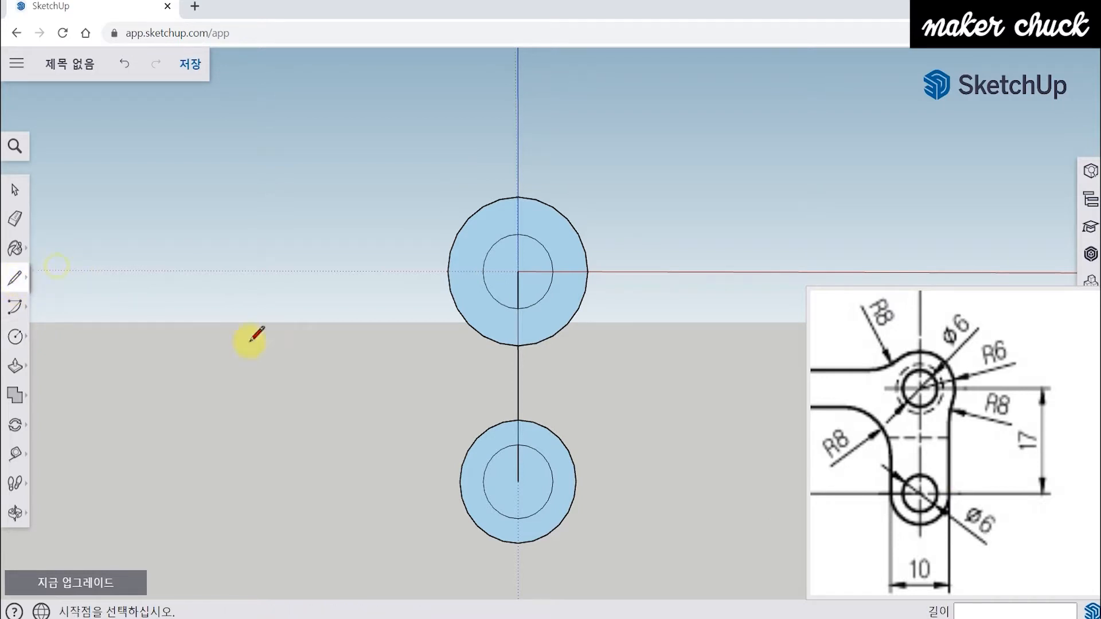
{"action": "left_click", "coordinate": [518, 481]}
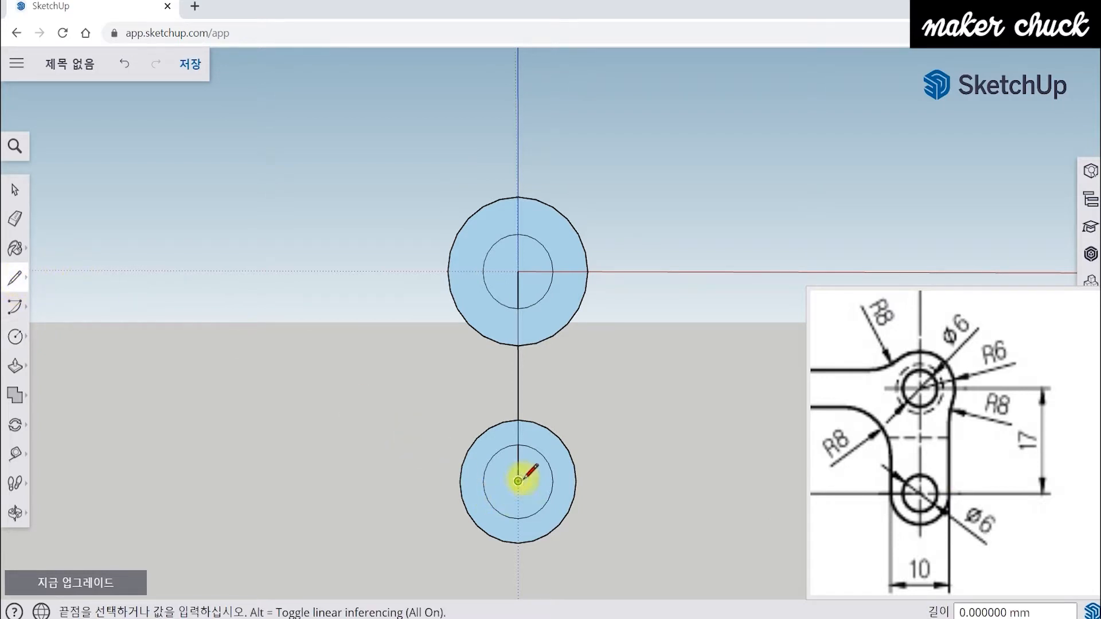
{"action": "left_click", "coordinate": [575, 481]}
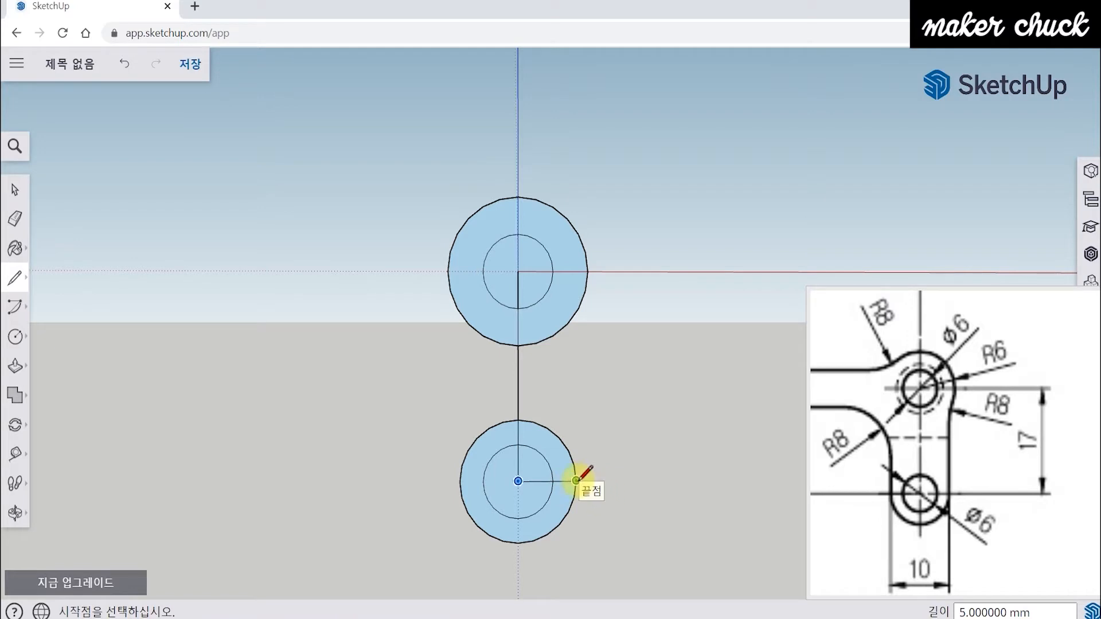
{"action": "left_click", "coordinate": [576, 480]}
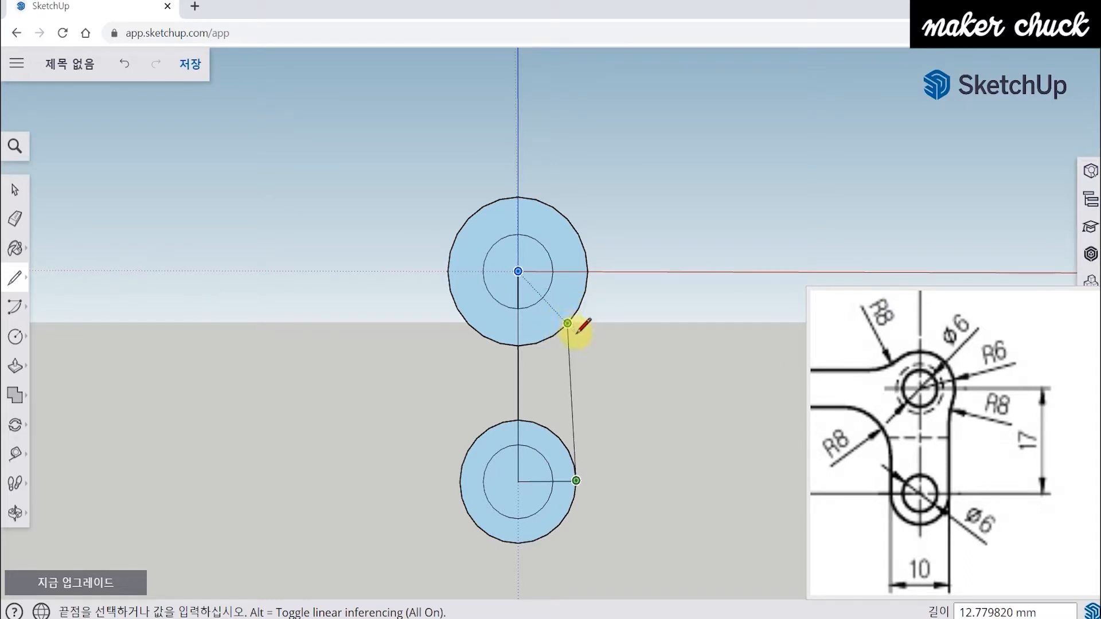
{"action": "scroll", "coordinate": [576, 330], "scroll_direction": "up", "scroll_amount": 1}
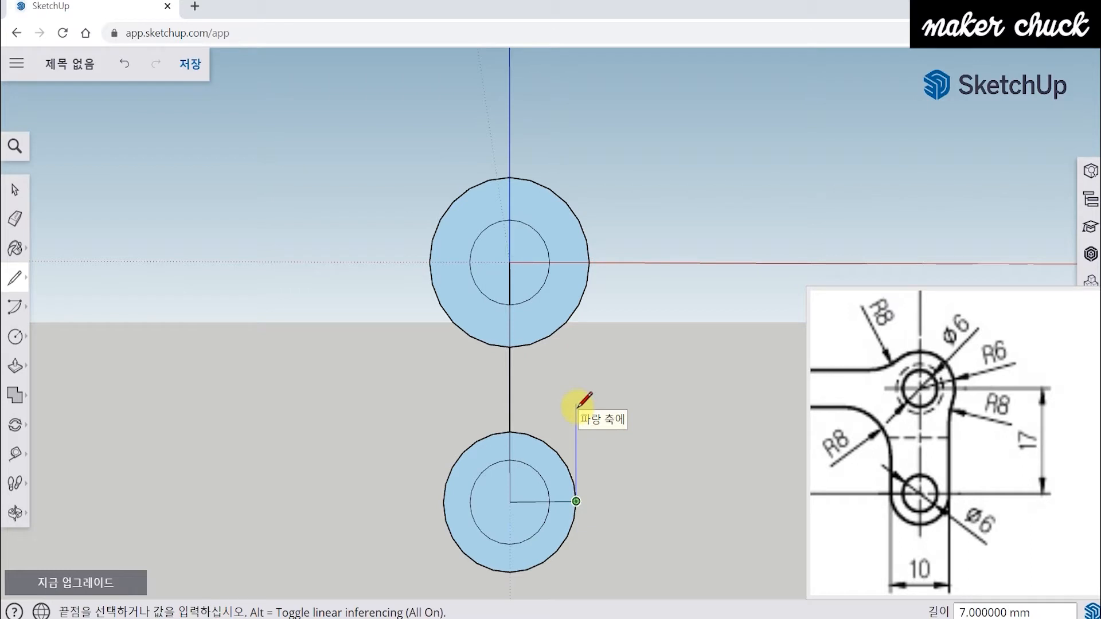
{"action": "key", "text": "shift"}
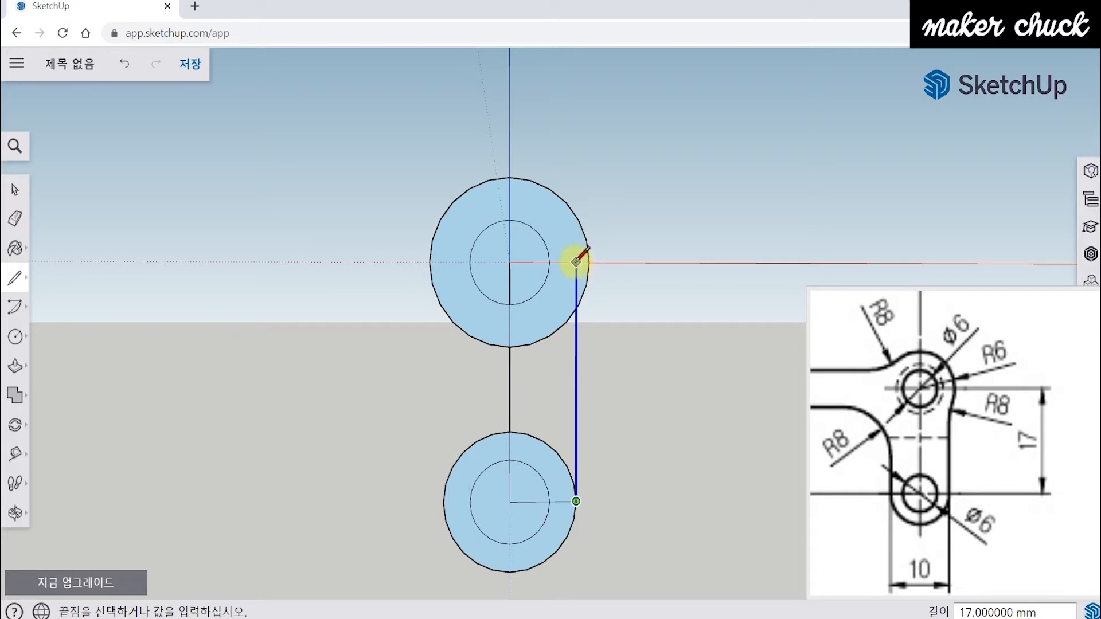
{"action": "left_click", "coordinate": [576, 248]}
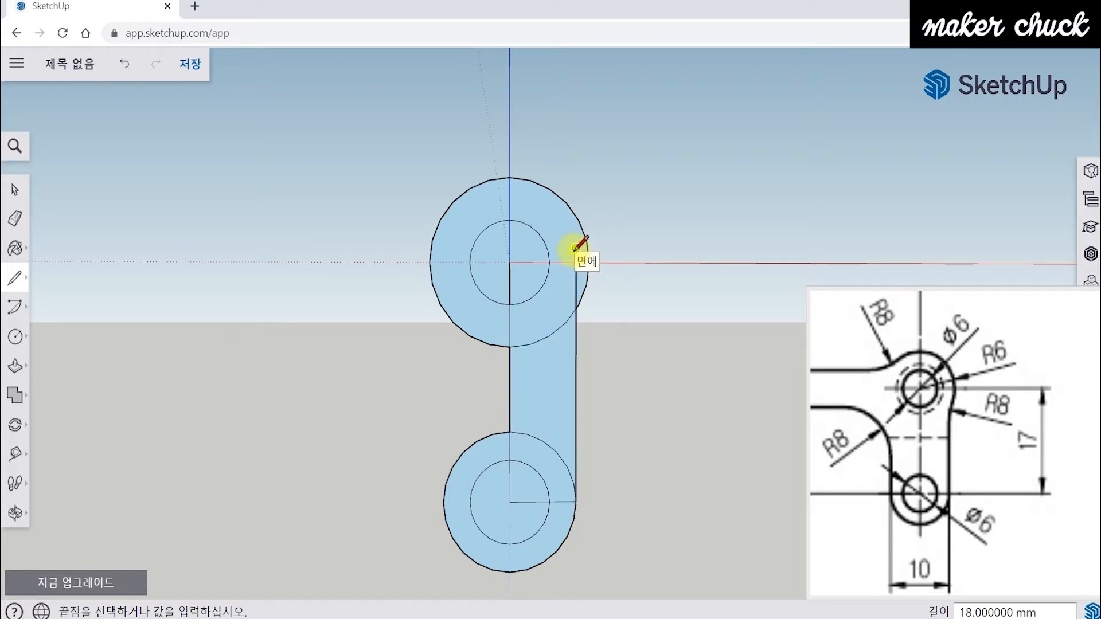
{"action": "left_click", "coordinate": [576, 248]}
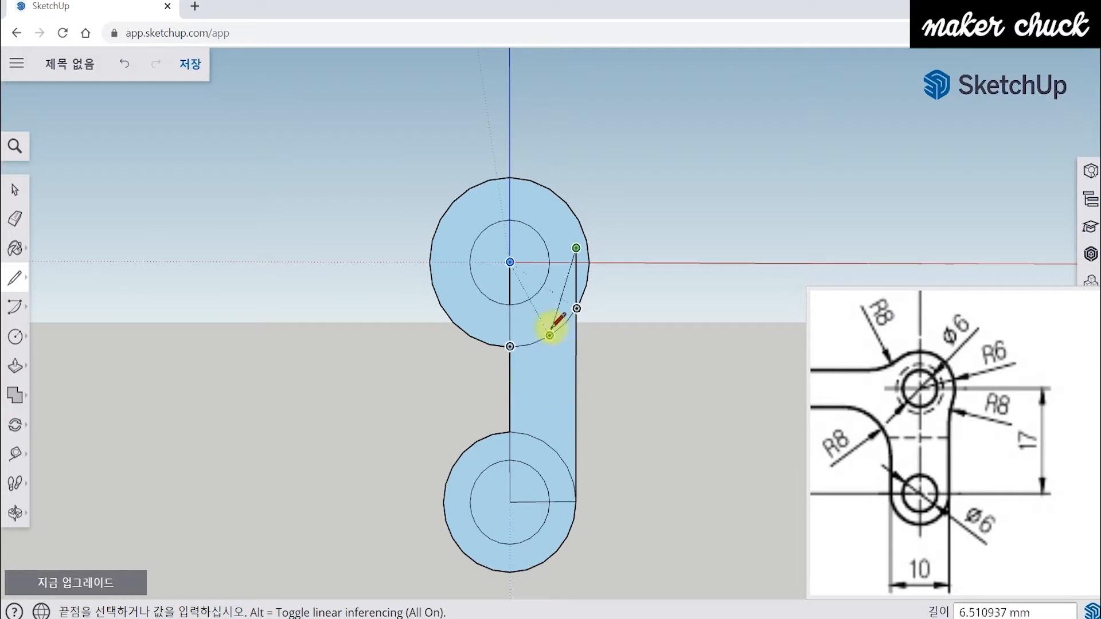
{"action": "type", "text": "40"}
{"action": "key", "text": "Return"}
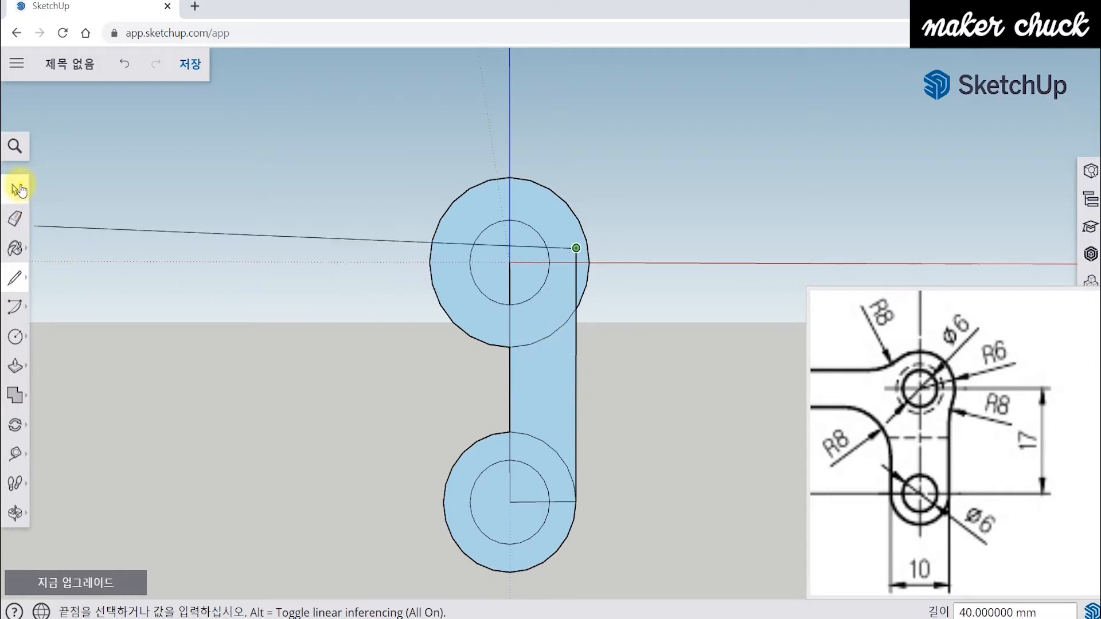
{"action": "left_click", "coordinate": [19, 189]}
Draw a 5 mm line from the lower centre leftwards to the outer edge, and from there a 17 mm vertical line up into the upper circle.
{"action": "left_click", "coordinate": [16, 279]}
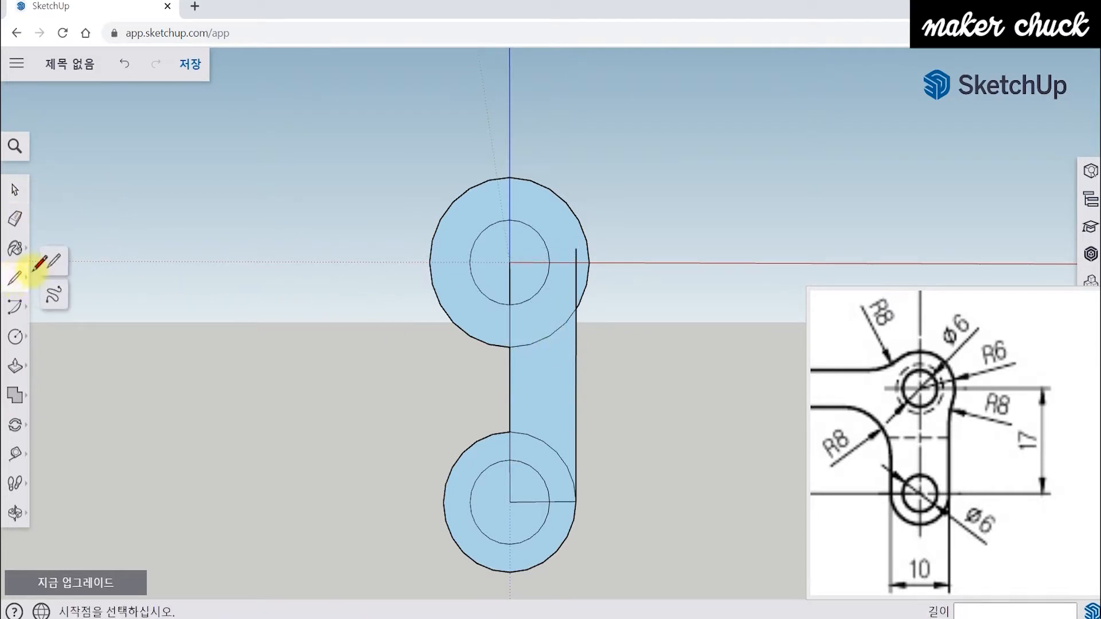
{"action": "left_click", "coordinate": [57, 263]}
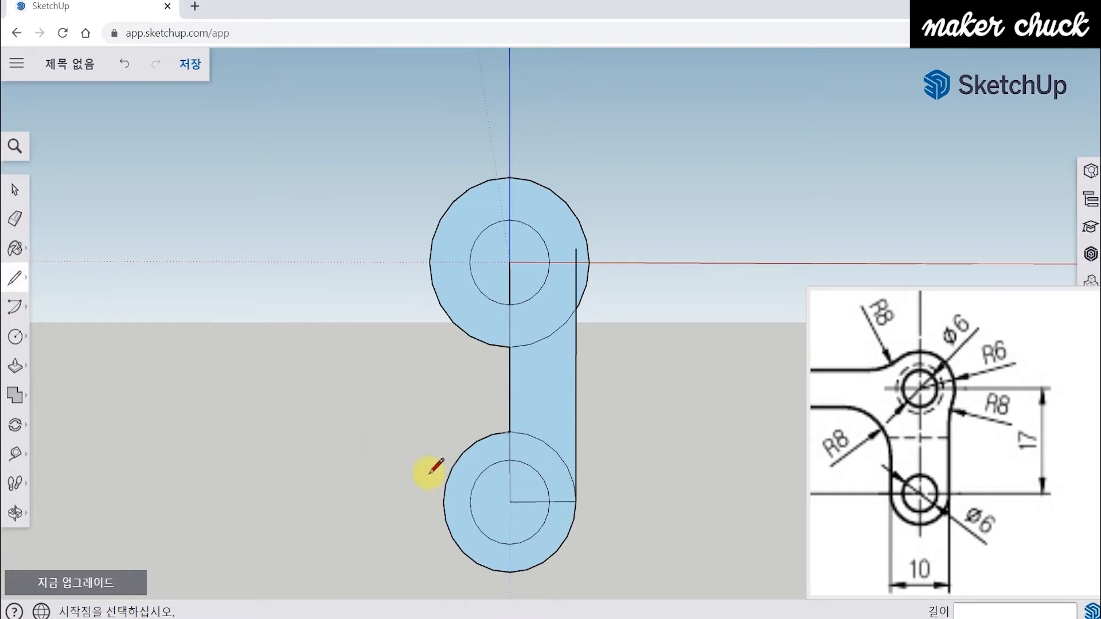
{"action": "left_click", "coordinate": [510, 502]}
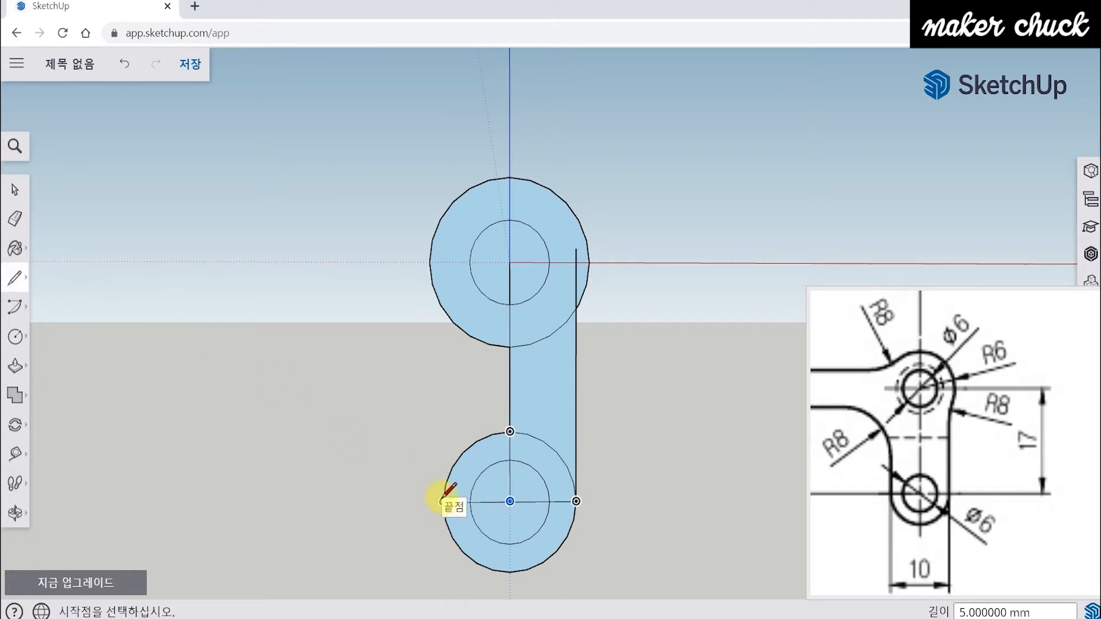
{"action": "left_click", "coordinate": [443, 502]}
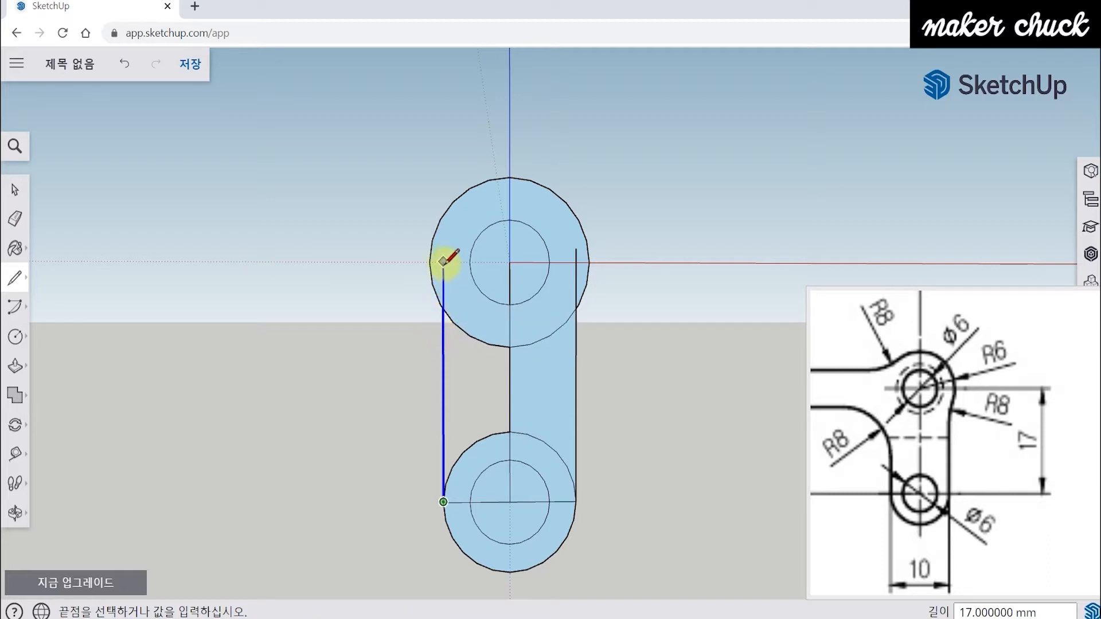
{"action": "left_click", "coordinate": [443, 261]}
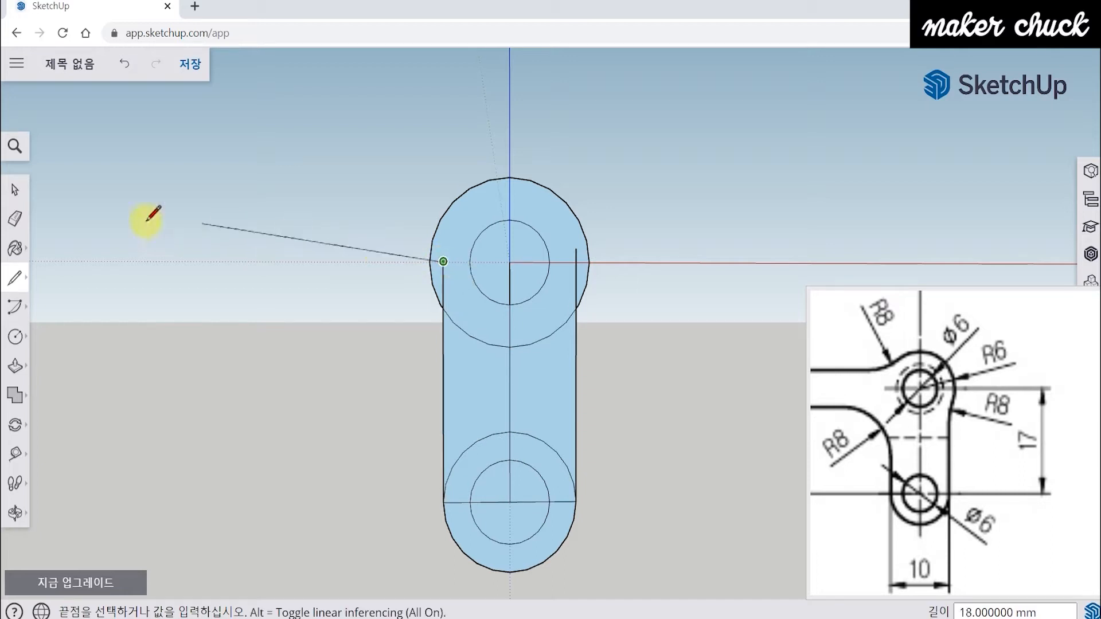
{"action": "left_click", "coordinate": [14, 189]}
Erase the overlapping arcs, centre line, radius lines and protruding line ends inside the link outline, keeping both 6 mm circles.
{"action": "middle_click_drag", "start_coordinate": [351, 404], "coordinate": [320, 438]}
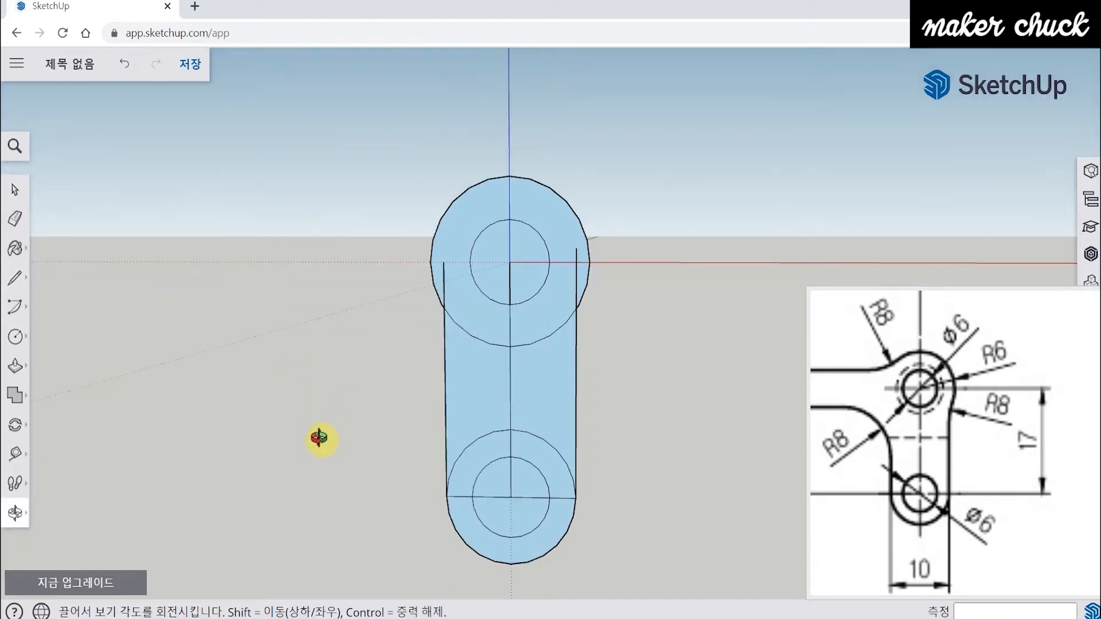
{"action": "left_click", "coordinate": [17, 226]}
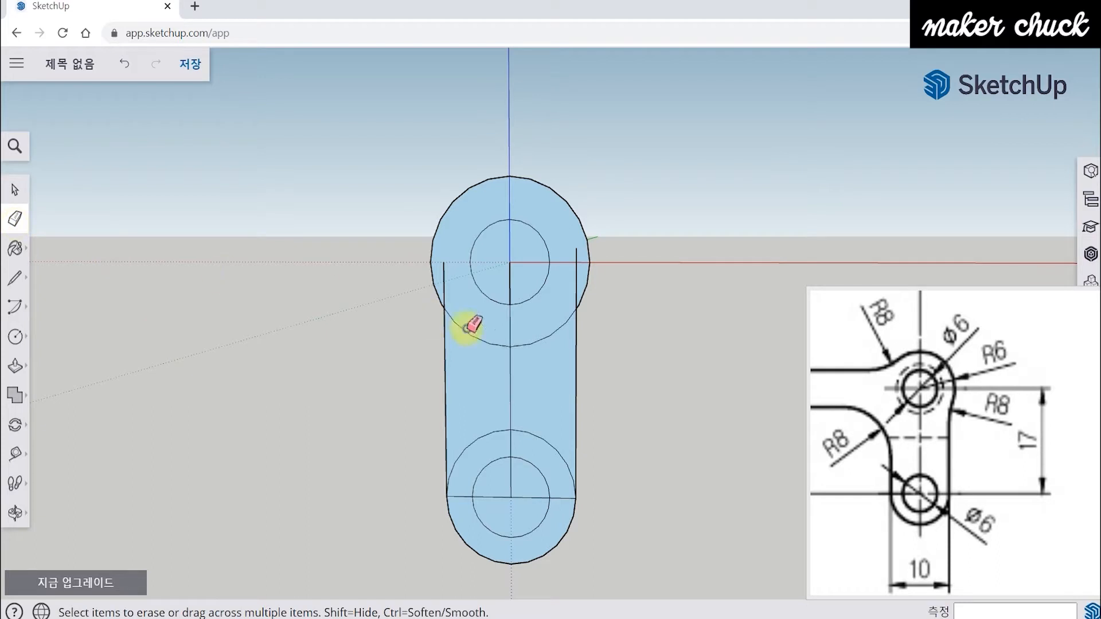
{"action": "left_click", "coordinate": [444, 278]}
{"action": "left_click_drag", "start_coordinate": [488, 343], "coordinate": [522, 347]}
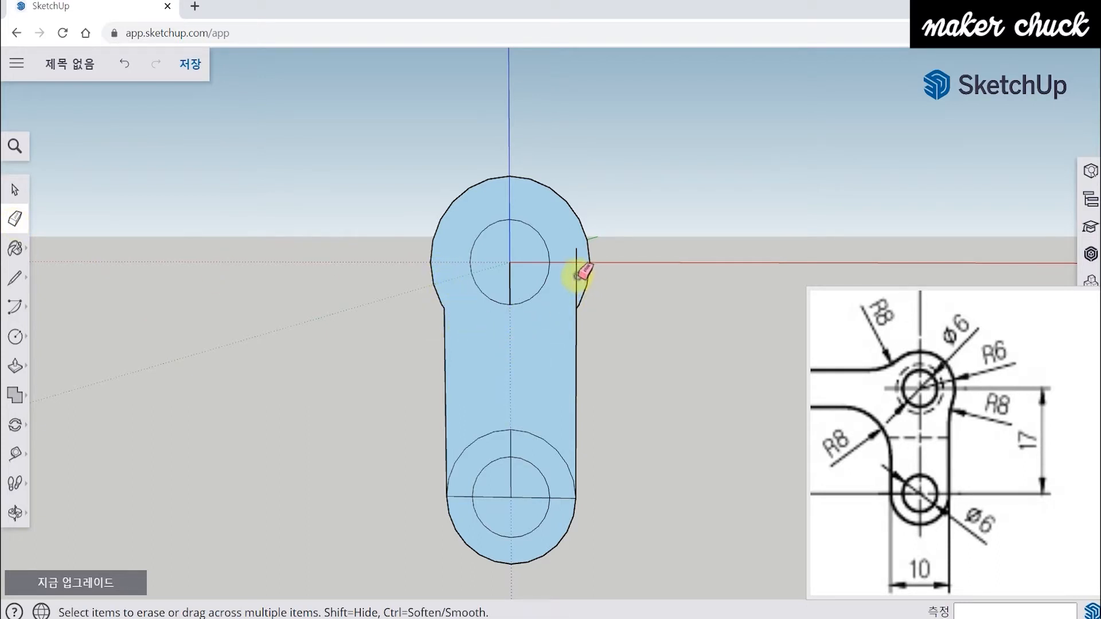
{"action": "left_click", "coordinate": [510, 281]}
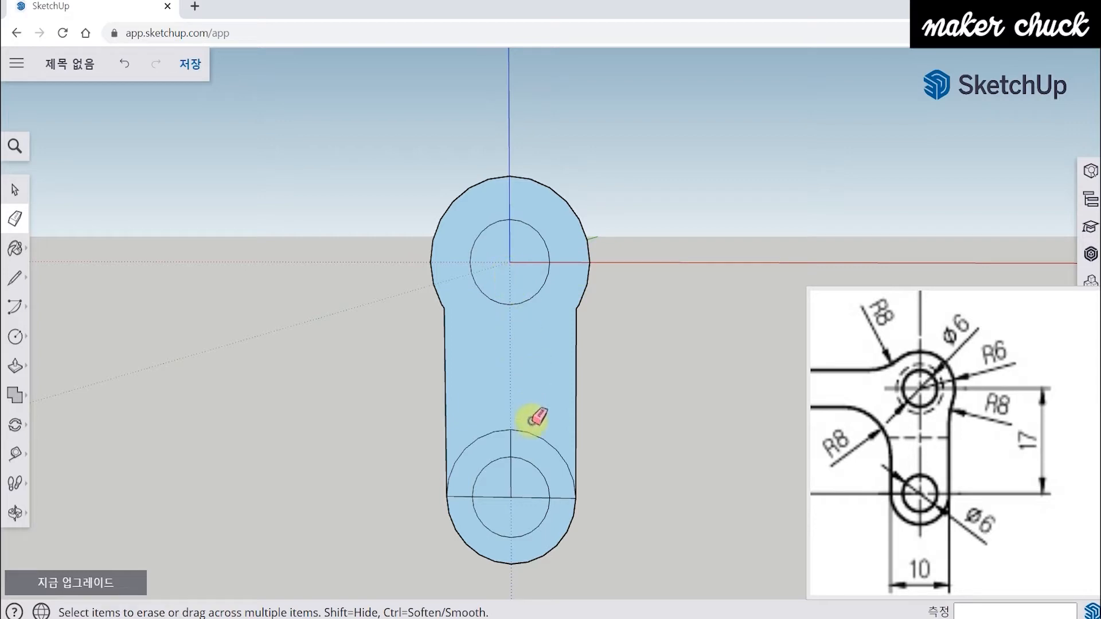
{"action": "mouse_move", "coordinate": [505, 436]}
{"action": "left_mouse_down"}
{"action": "mouse_move", "coordinate": [489, 437]}
{"action": "mouse_move", "coordinate": [521, 496]}
{"action": "mouse_move", "coordinate": [562, 496]}
{"action": "left_mouse_up"}
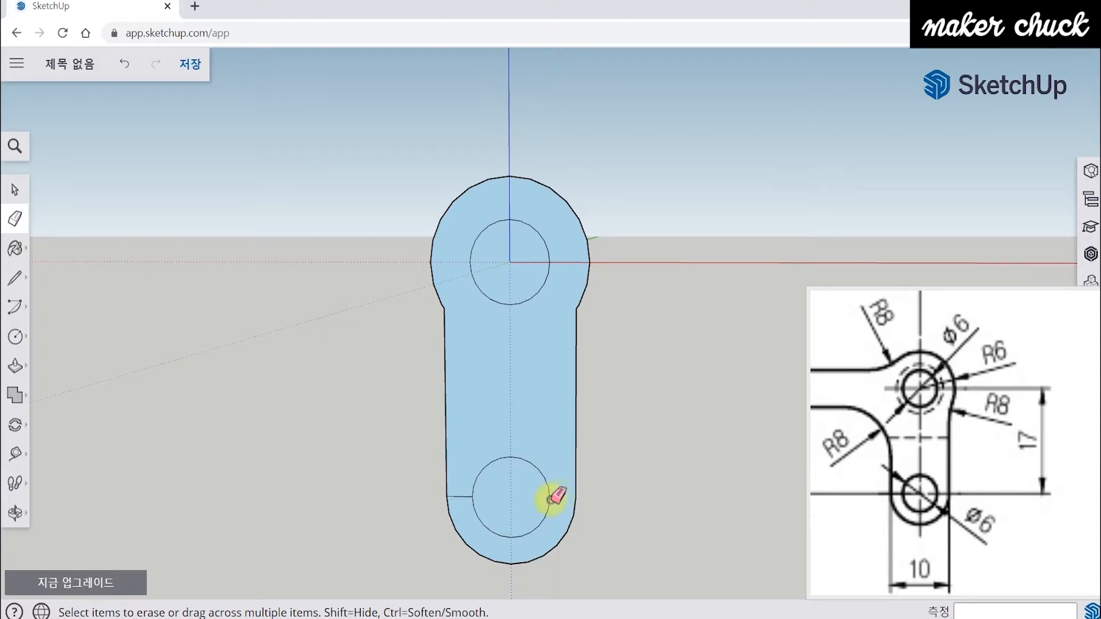
{"action": "left_click", "coordinate": [468, 496]}
Delete the faces inside the upper and lower 6 mm circles to open the two holes.
{"action": "mouse_move", "coordinate": [499, 438]}
{"action": "middle_mouse_down"}
{"action": "mouse_move", "coordinate": [512, 432]}
{"action": "mouse_move", "coordinate": [524, 275]}
{"action": "middle_mouse_up"}
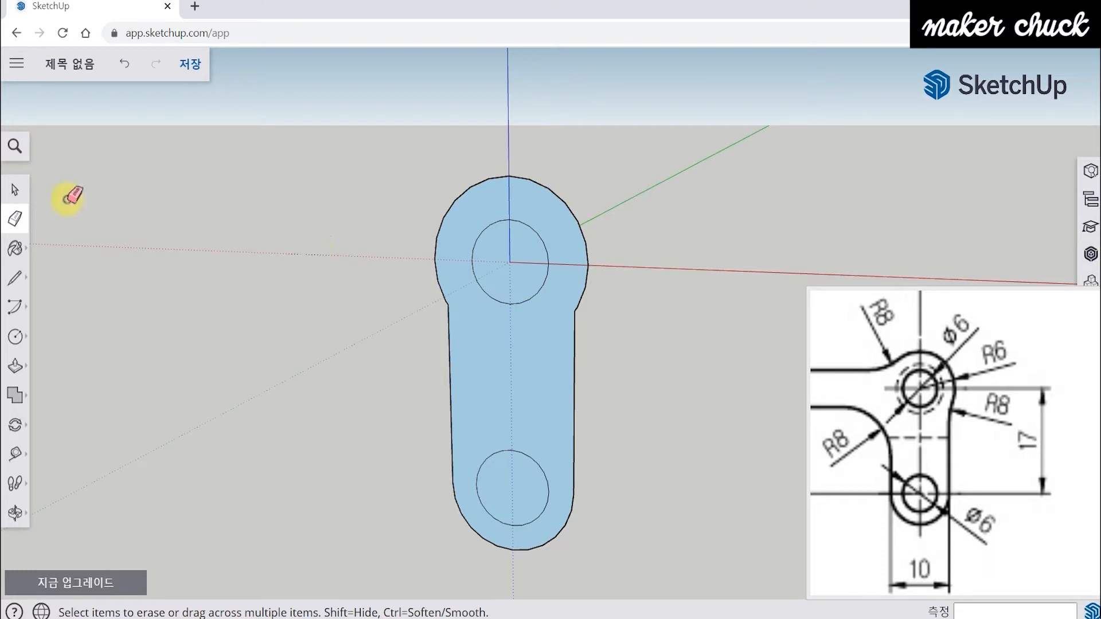
{"action": "left_click", "coordinate": [15, 190]}
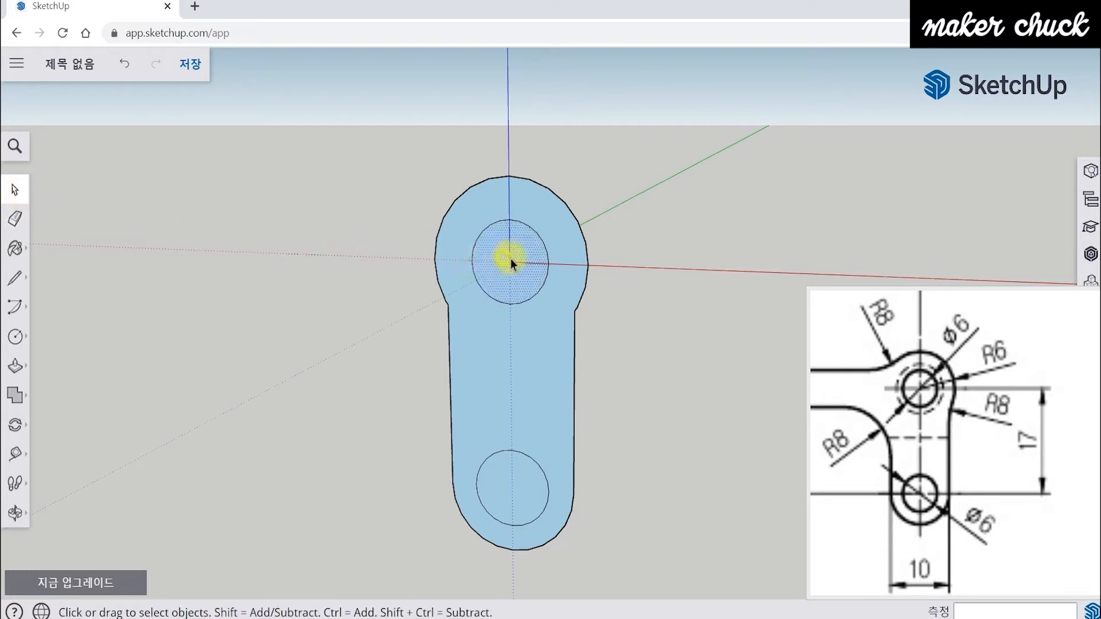
{"action": "key", "text": "Delete"}
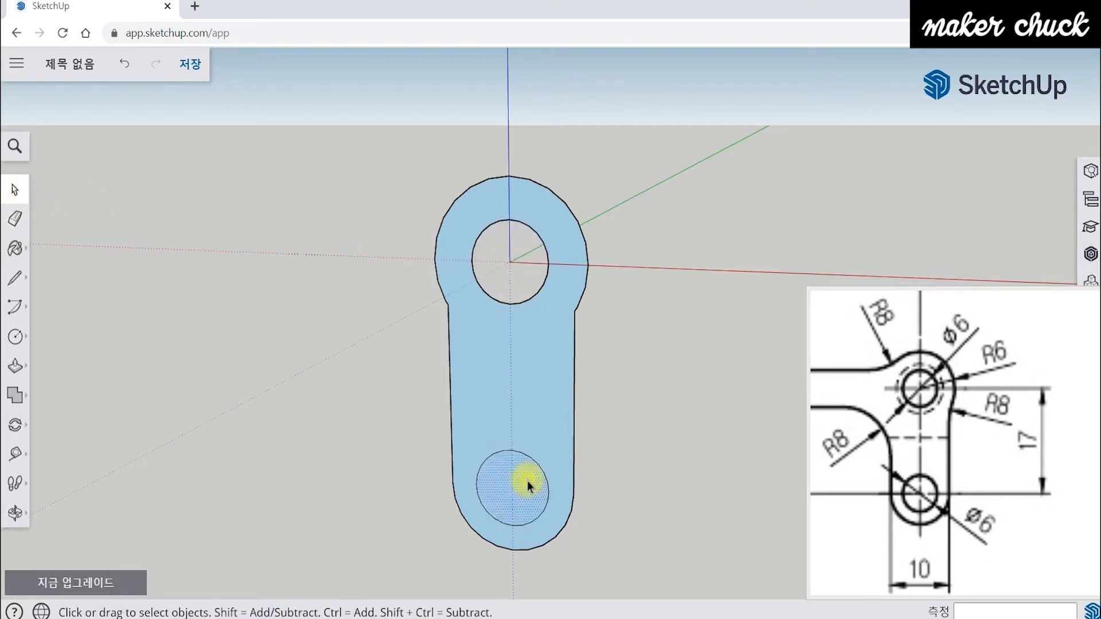
{"action": "left_click", "coordinate": [529, 485]}
{"action": "key", "text": "Delete"}
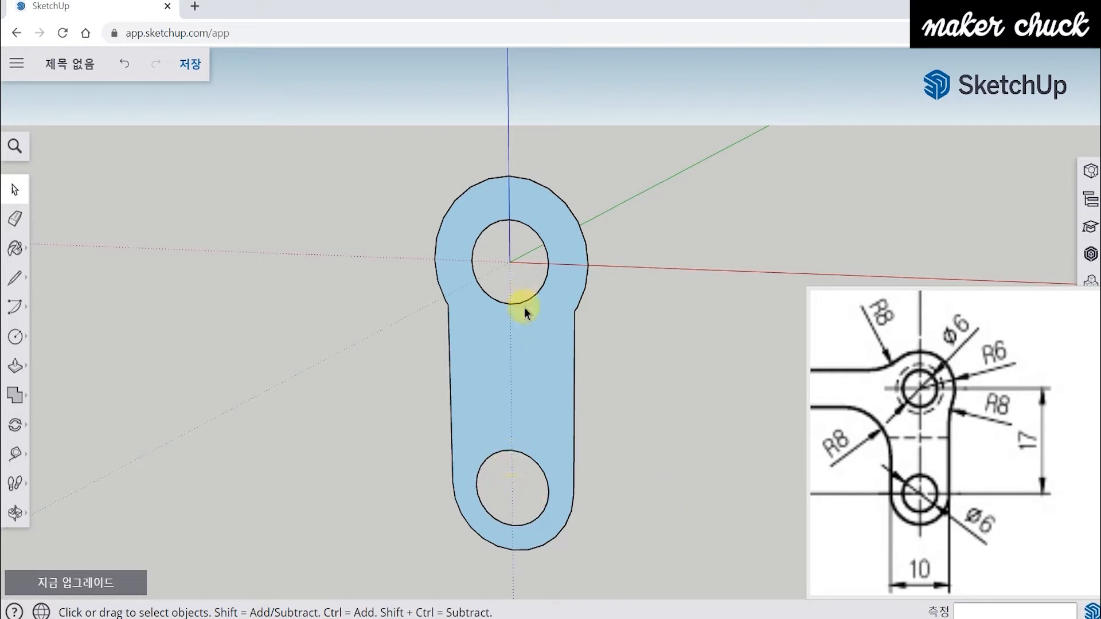
Examine the 40 mm arm and its R8 fillets on the reference drawing, and make room in the view to the left of the link profile.
{"action": "middle_click_drag", "start_coordinate": [571, 504], "coordinate": [561, 499]}
{"action": "mouse_move", "coordinate": [945, 425]}
{"action": "left_mouse_down"}
{"action": "mouse_move", "coordinate": [1008, 451]}
{"action": "mouse_move", "coordinate": [961, 422]}
{"action": "left_mouse_up"}
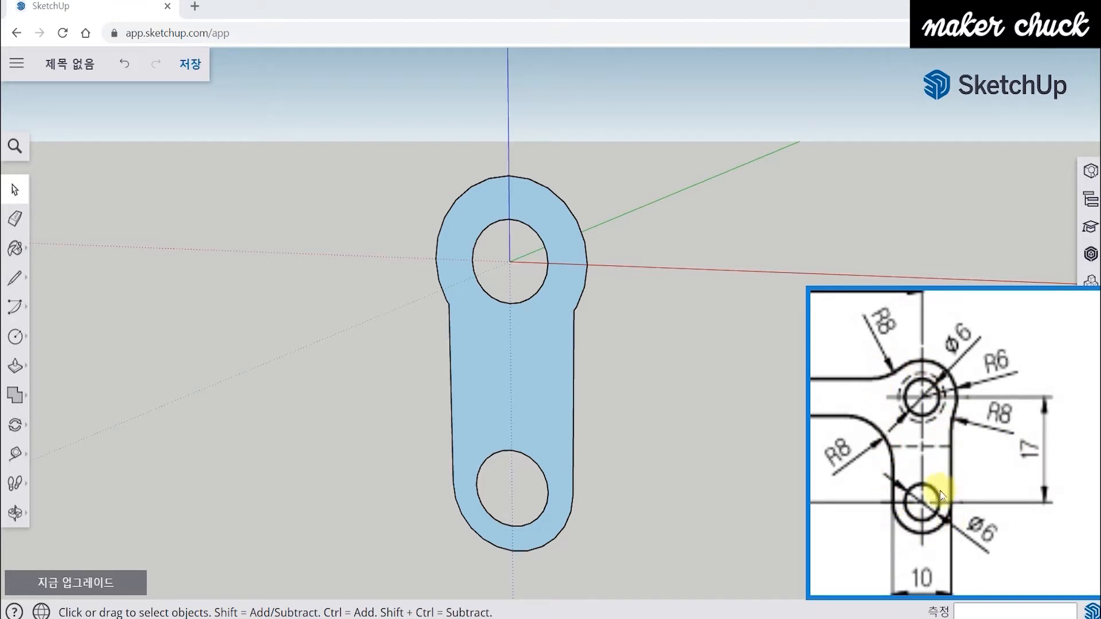
{"action": "left_click_drag", "start_coordinate": [909, 439], "coordinate": [1004, 452]}
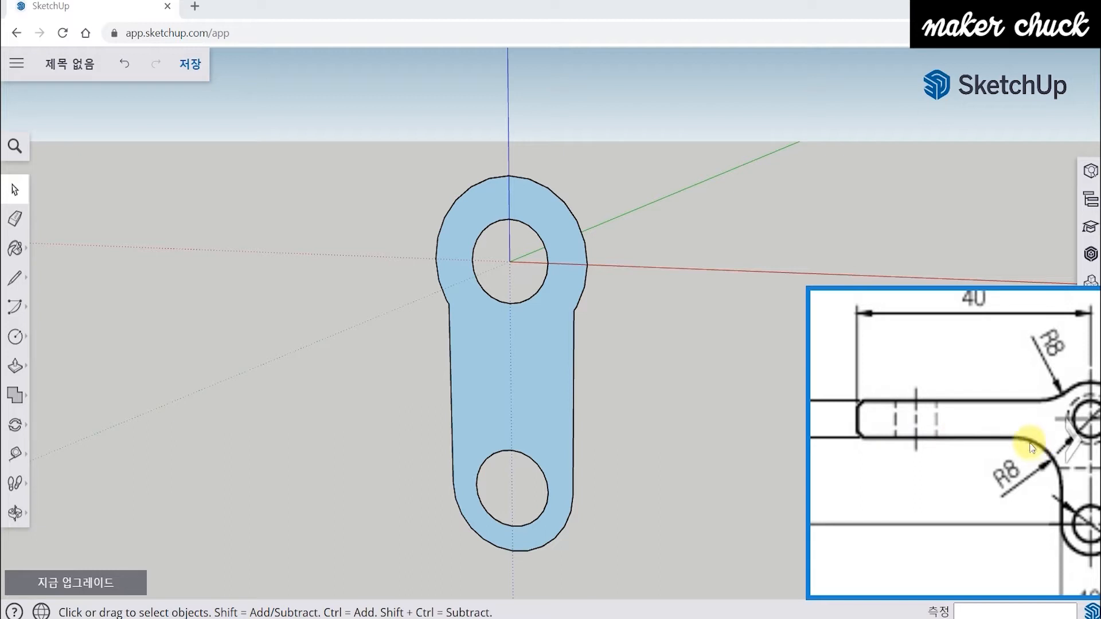
{"action": "middle_click_drag", "start_coordinate": [518, 437], "coordinate": [619, 381]}
{"action": "middle_click_drag", "start_coordinate": [442, 258], "coordinate": [470, 348]}
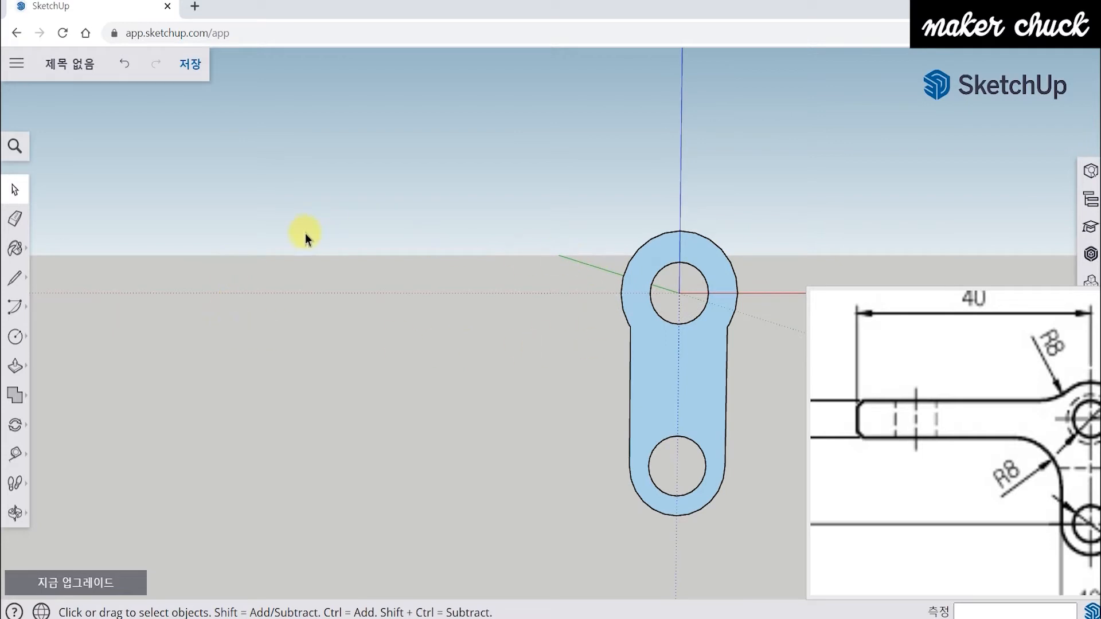
Draw a 40 x 6 mm rectangle for the arm, standing upright to the left of the link, and check its size against the reference drawing.
{"action": "left_click", "coordinate": [18, 342]}
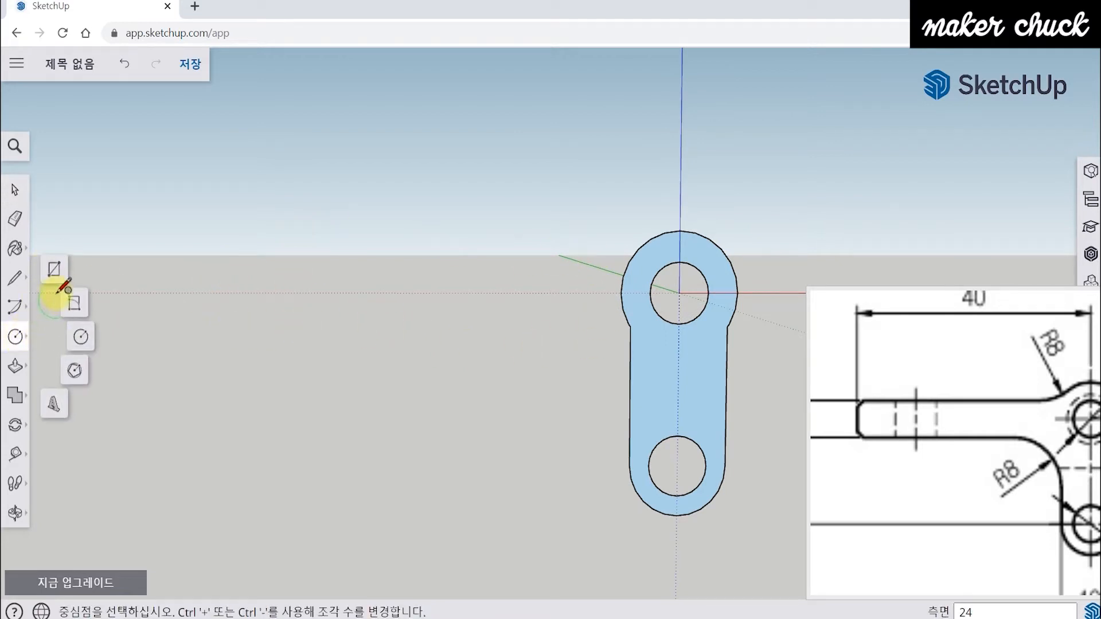
{"action": "left_click", "coordinate": [54, 273]}
{"action": "middle_click_drag", "start_coordinate": [255, 339], "coordinate": [221, 327]}
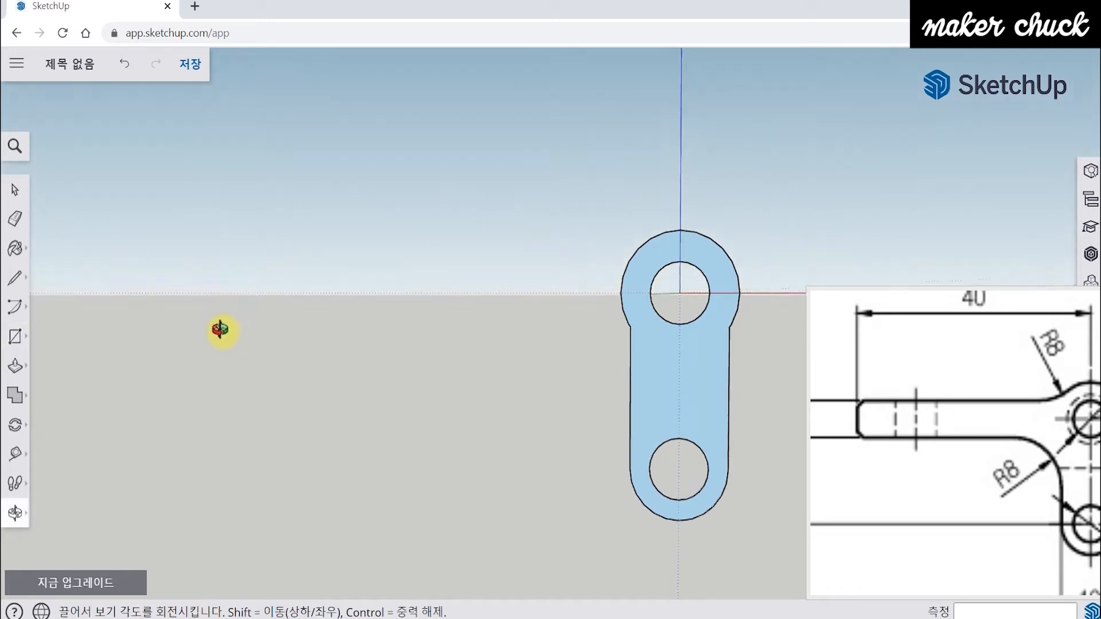
{"action": "left_click", "coordinate": [210, 244]}
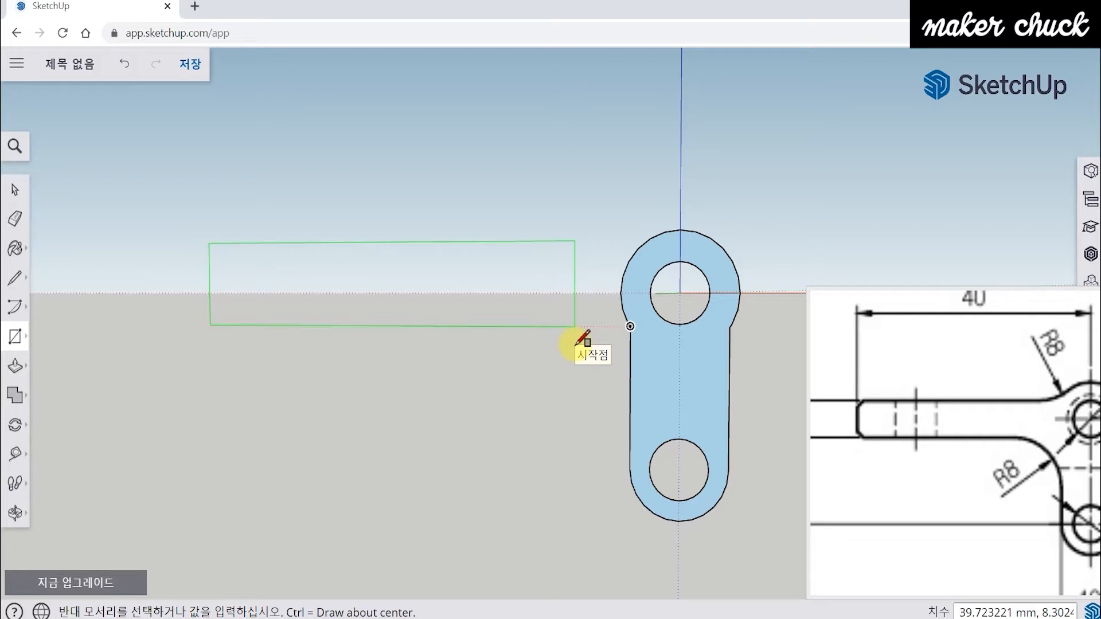
{"action": "type", "text": "40,"}
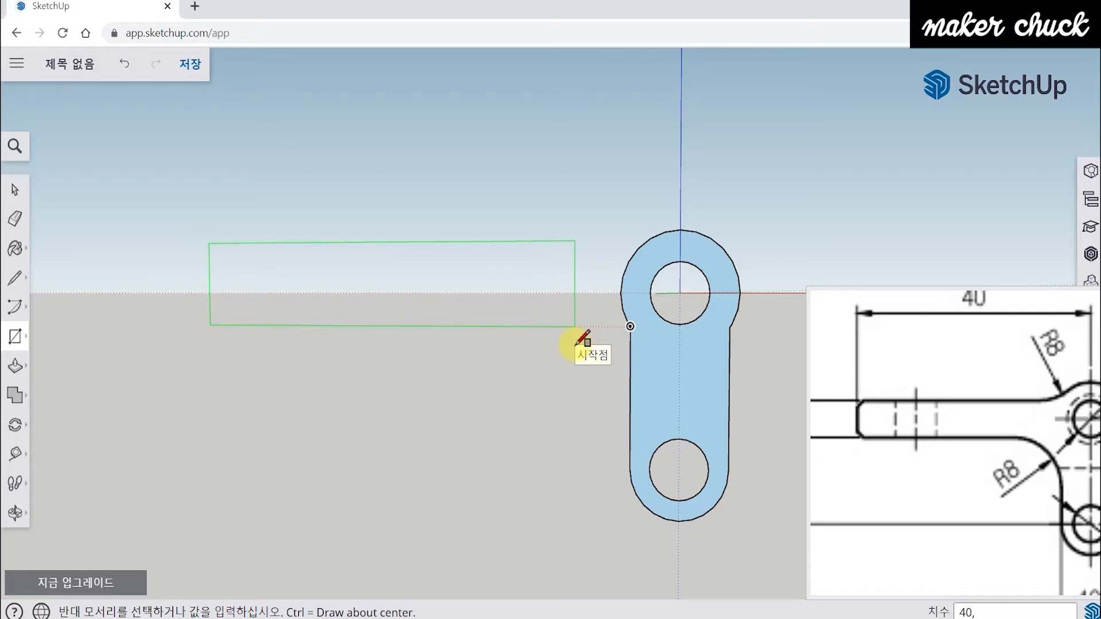
{"action": "key", "text": "Return"}
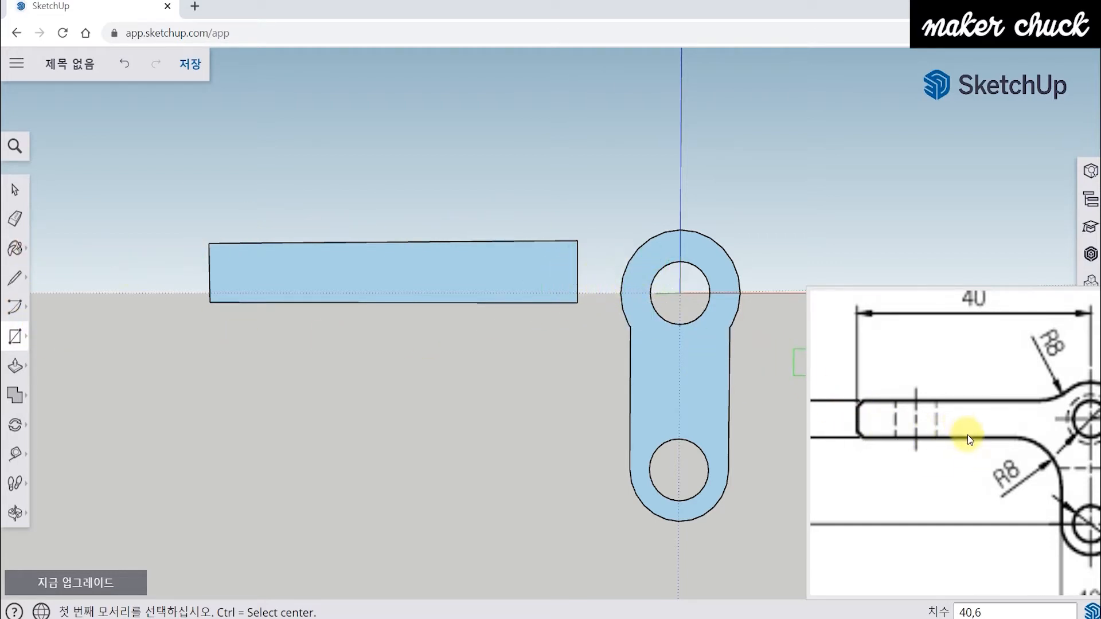
{"action": "scroll", "coordinate": [970, 435], "scroll_direction": "up", "scroll_amount": 1}
{"action": "scroll", "coordinate": [969, 435], "scroll_direction": "down", "scroll_amount": 1, "text": "ctrl"}
{"action": "left_click_drag", "start_coordinate": [944, 449], "coordinate": [953, 457]}
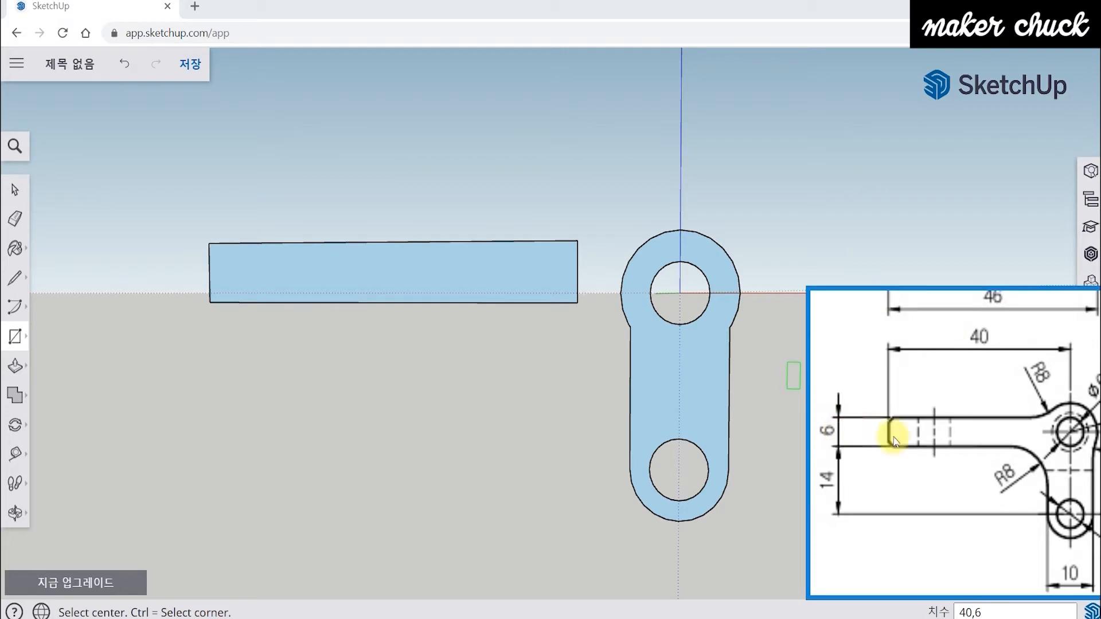
{"action": "scroll", "coordinate": [976, 450], "scroll_direction": "down", "scroll_amount": 2}
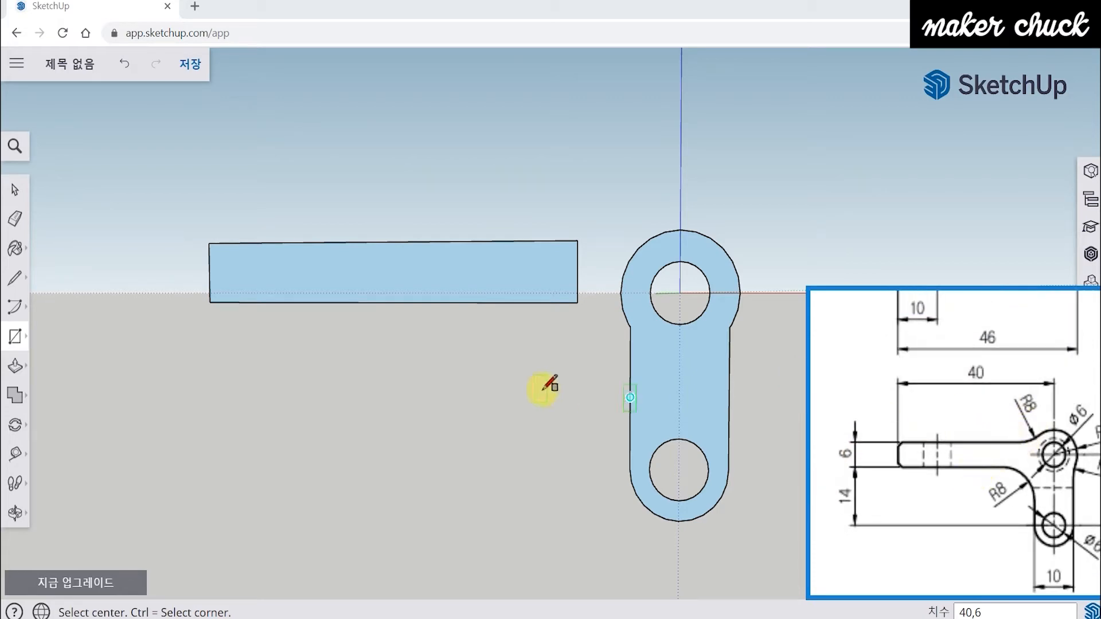
Make the arm rectangle with its edges into a group.
{"action": "middle_click_drag", "start_coordinate": [519, 408], "coordinate": [523, 411]}
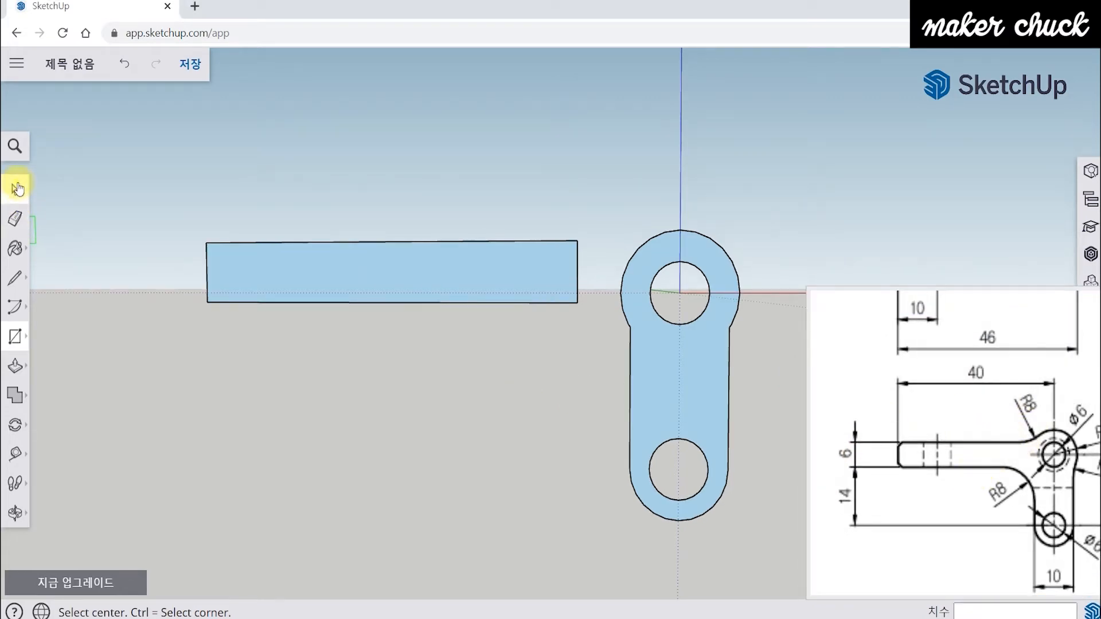
{"action": "left_click", "coordinate": [16, 189]}
{"action": "double_click", "coordinate": [298, 273]}
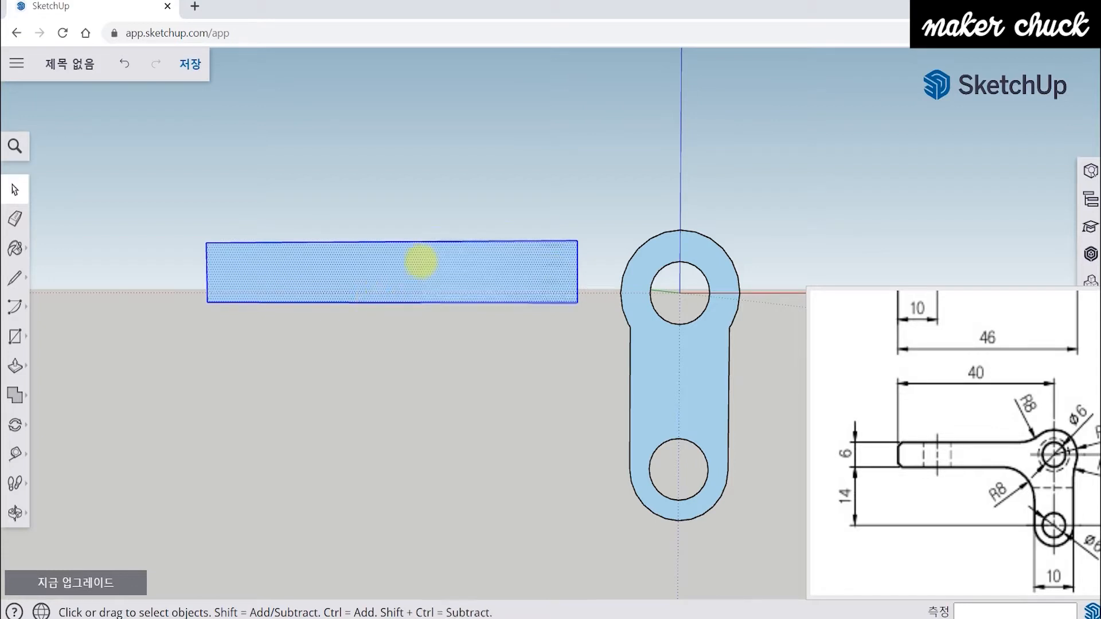
{"action": "right_click", "coordinate": [423, 259]}
{"action": "left_click", "coordinate": [484, 451]}
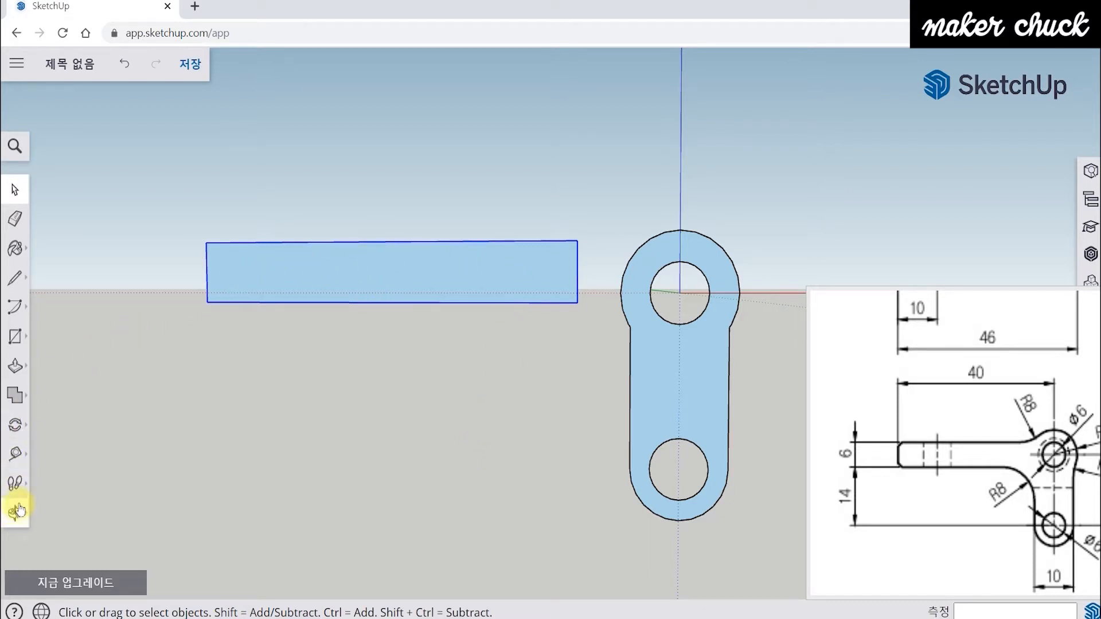
Move the arm group by the midpoint of its right edge onto the upper hole's centre at the origin.
{"action": "left_click", "coordinate": [15, 426]}
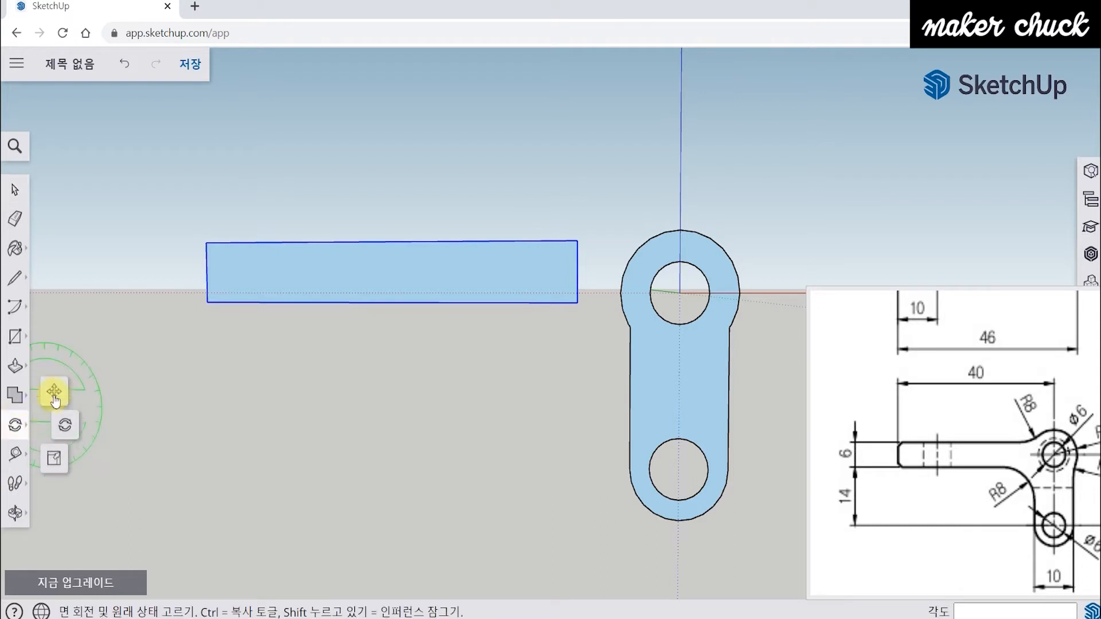
{"action": "left_click", "coordinate": [55, 392]}
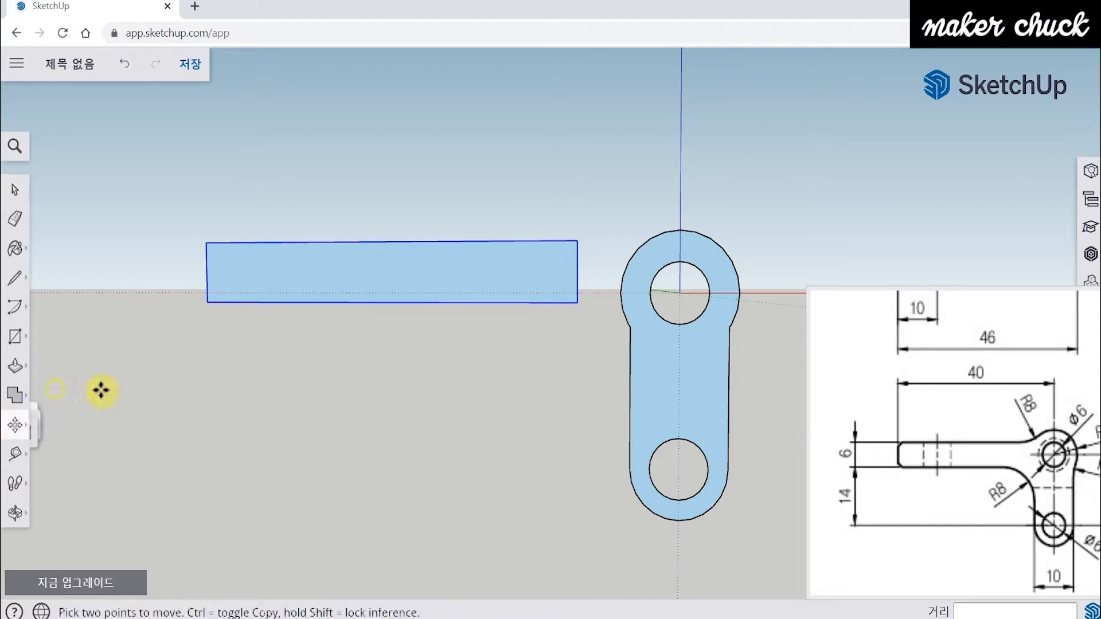
{"action": "left_click", "coordinate": [579, 270]}
{"action": "left_click", "coordinate": [682, 293]}
{"action": "middle_click_drag", "start_coordinate": [521, 455], "coordinate": [397, 504]}
{"action": "scroll", "coordinate": [699, 297], "scroll_direction": "up", "scroll_amount": 3}
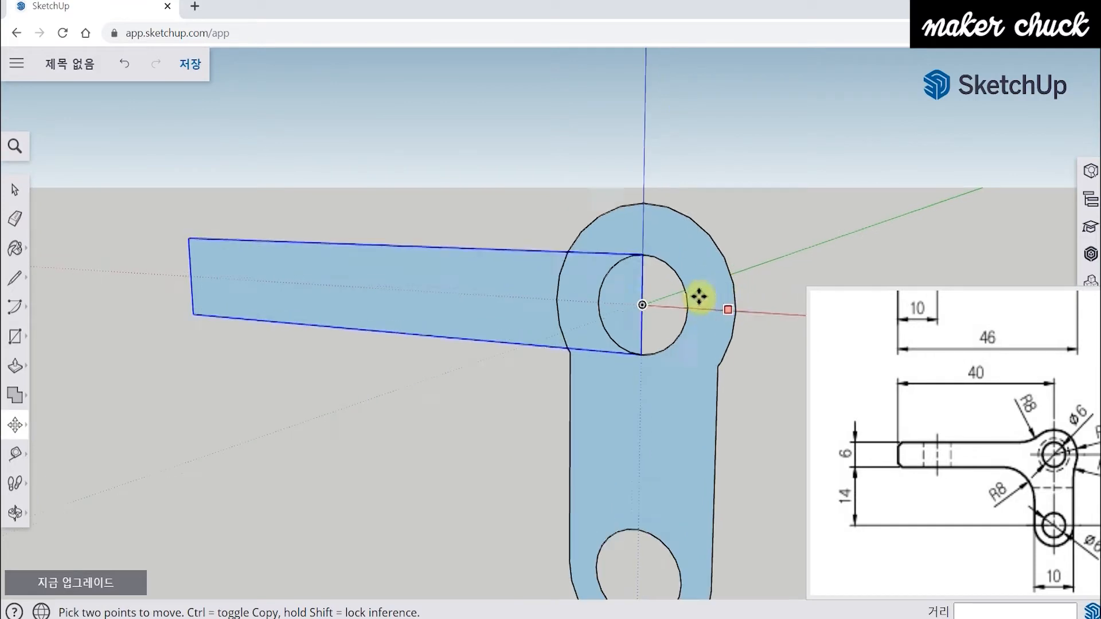
{"action": "left_click", "coordinate": [645, 307]}
{"action": "left_click", "coordinate": [646, 307]}
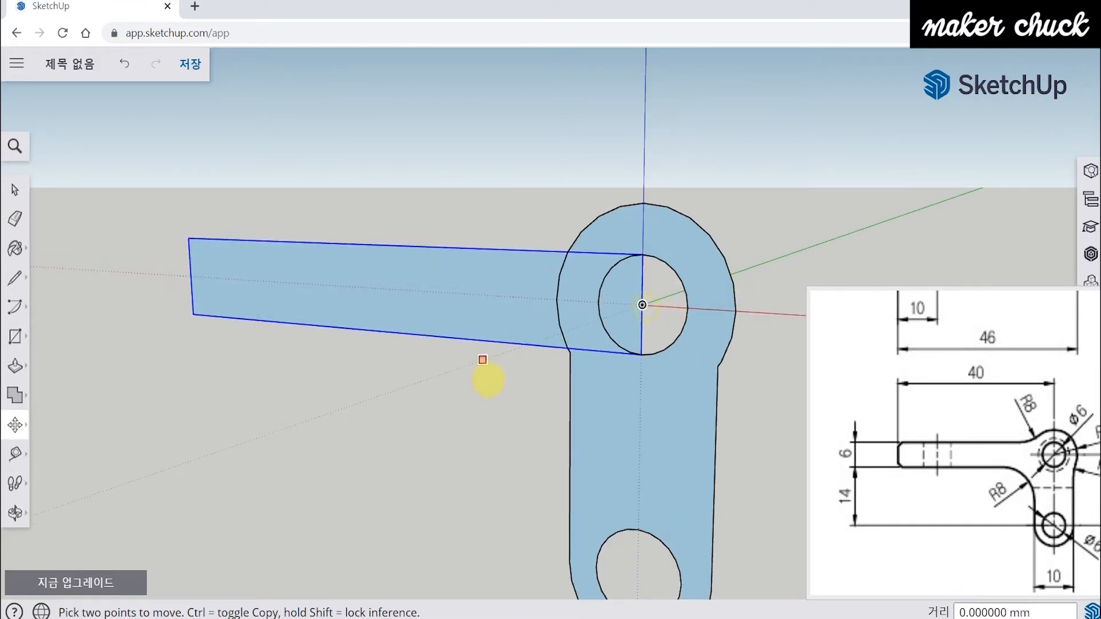
Explode the arm group so its geometry merges with the link profile.
{"action": "middle_click_drag", "start_coordinate": [482, 359], "coordinate": [465, 376]}
{"action": "right_click", "coordinate": [499, 315]}
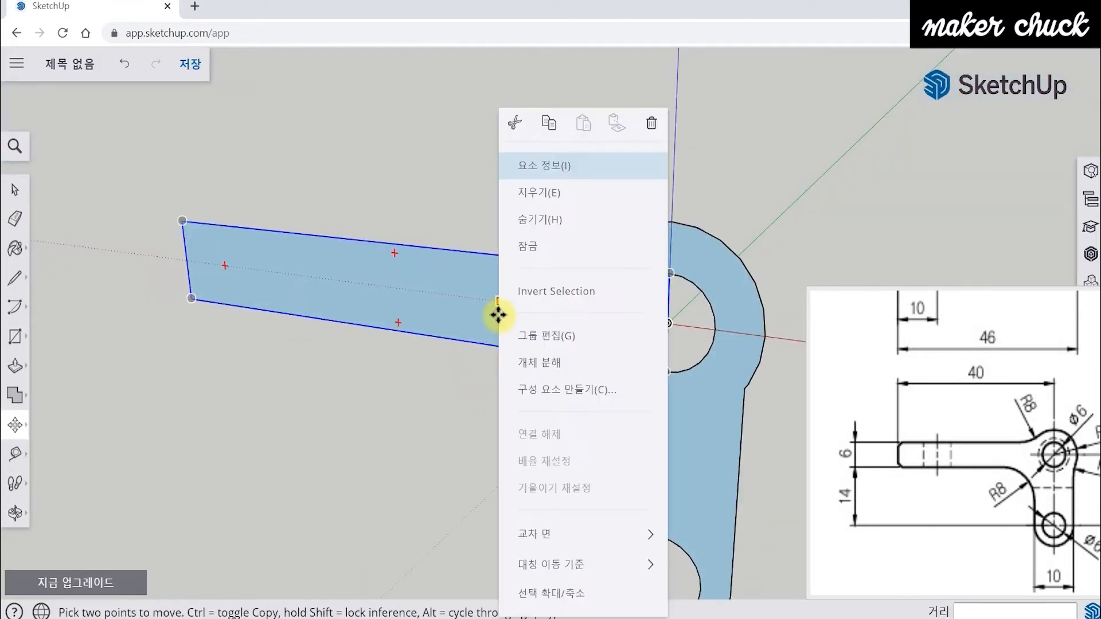
{"action": "left_click", "coordinate": [537, 373]}
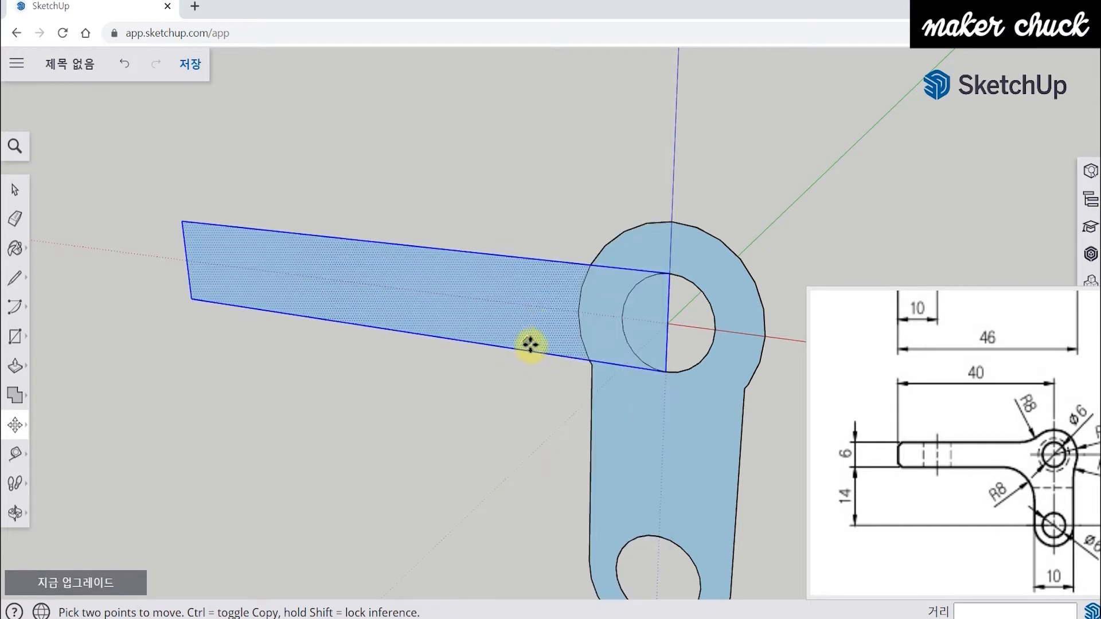
{"action": "middle_click_drag", "start_coordinate": [297, 333], "coordinate": [356, 363]}
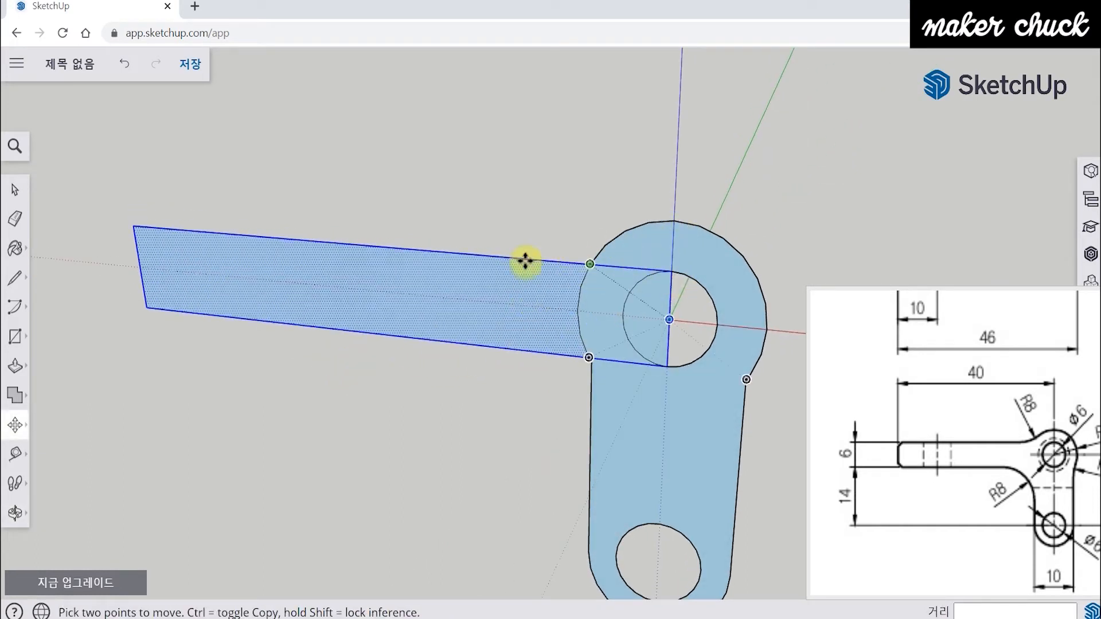
Erase the arm's end edge and the overlapping line segments inside the link's upper circle, keeping the 6 mm hole open.
{"action": "left_click", "coordinate": [17, 220]}
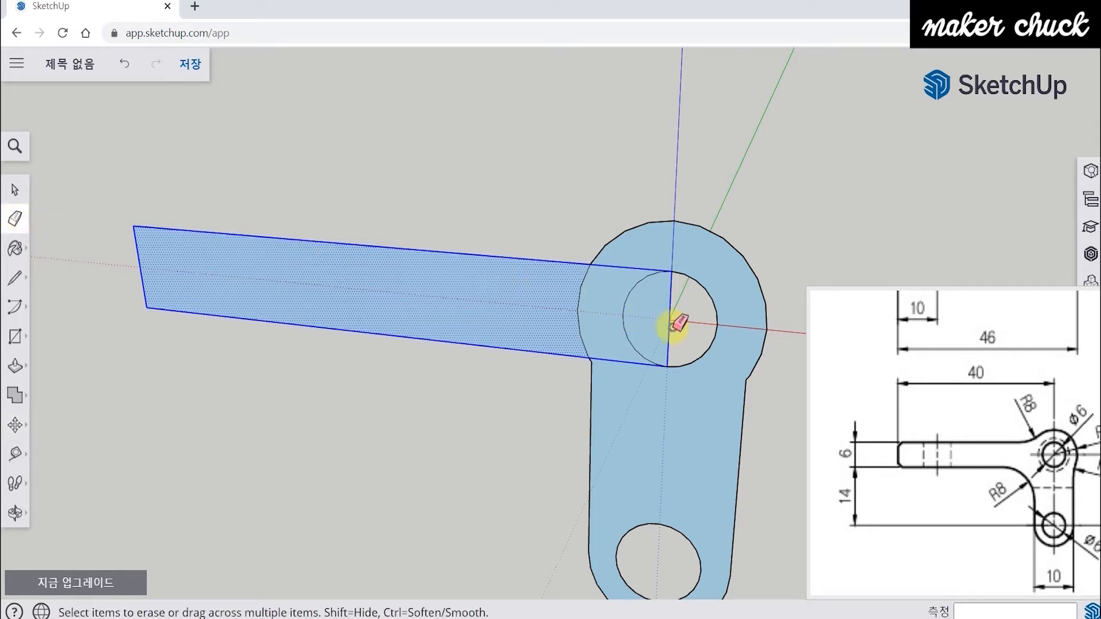
{"action": "left_click", "coordinate": [669, 328]}
{"action": "mouse_move", "coordinate": [672, 310]}
{"action": "left_mouse_down"}
{"action": "mouse_move", "coordinate": [658, 263]}
{"action": "mouse_move", "coordinate": [644, 258]}
{"action": "mouse_move", "coordinate": [573, 290]}
{"action": "mouse_move", "coordinate": [605, 340]}
{"action": "left_mouse_up"}
{"action": "left_click", "coordinate": [614, 363]}
{"action": "middle_click_drag", "start_coordinate": [666, 472], "coordinate": [664, 422]}
{"action": "middle_click_drag", "start_coordinate": [673, 507], "coordinate": [672, 367]}
Measure from the lower hole's centre up to the bottom of the upper hole with the Tape Measure, and undo the resulting guide.
{"action": "left_click", "coordinate": [900, 499]}
{"action": "scroll", "coordinate": [940, 493], "scroll_direction": "down", "scroll_amount": 1}
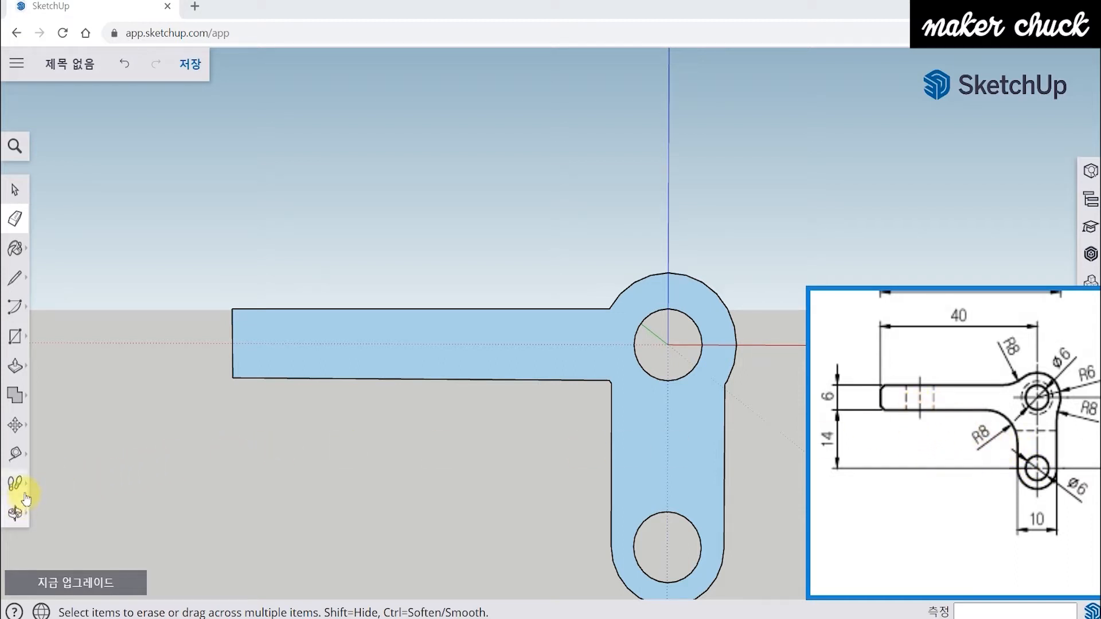
{"action": "left_click", "coordinate": [16, 456]}
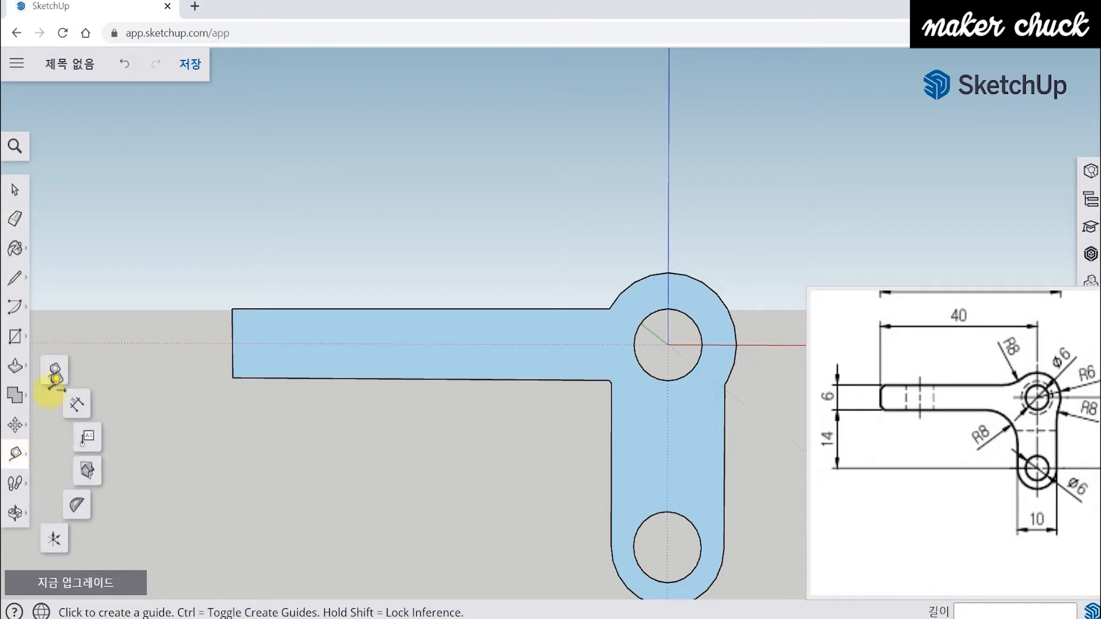
{"action": "left_click", "coordinate": [56, 370]}
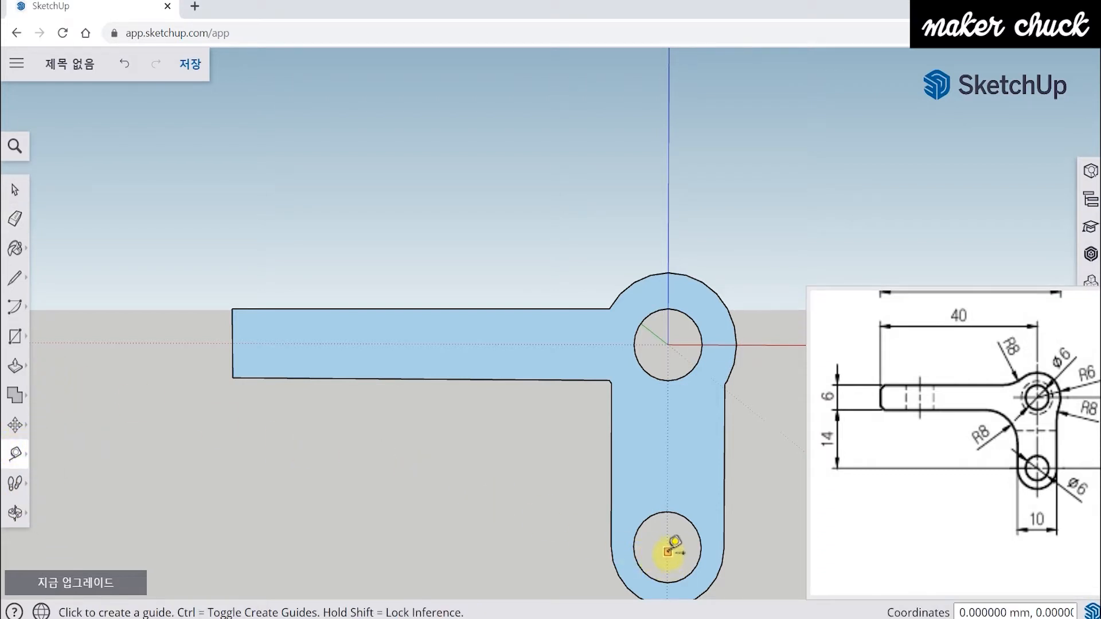
{"action": "middle_click_drag", "start_coordinate": [668, 542], "coordinate": [695, 529]}
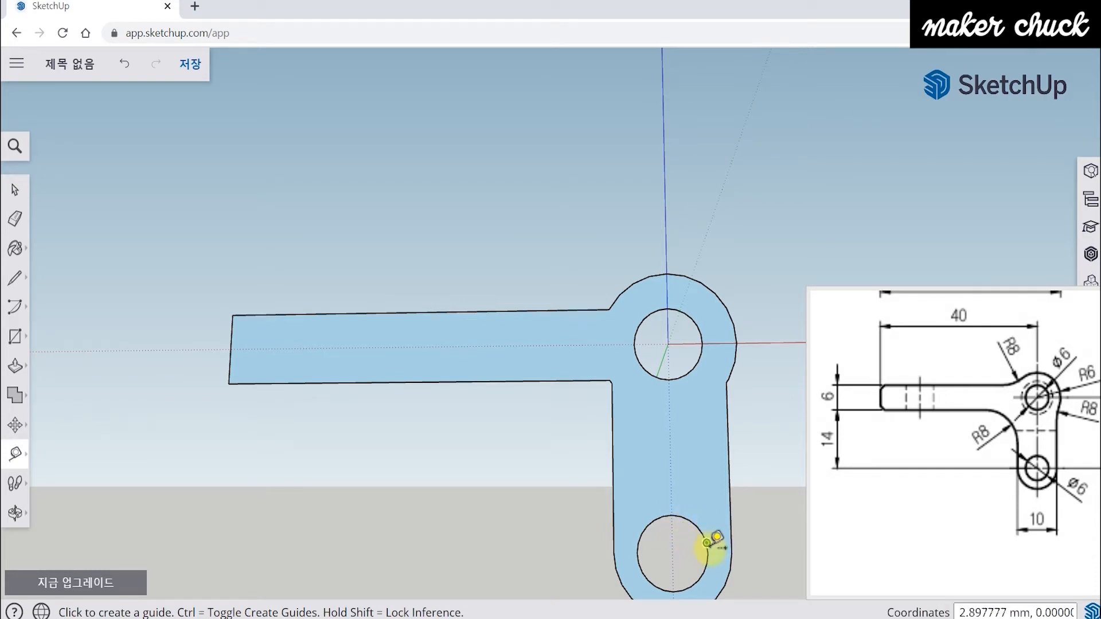
{"action": "left_click", "coordinate": [707, 542]}
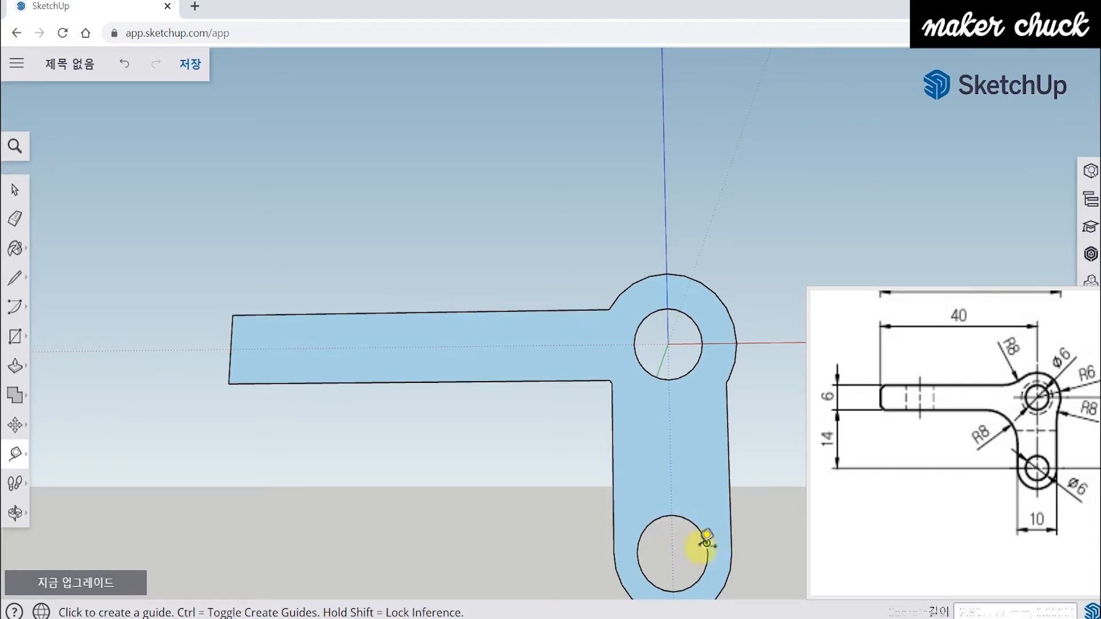
{"action": "left_click", "coordinate": [673, 552]}
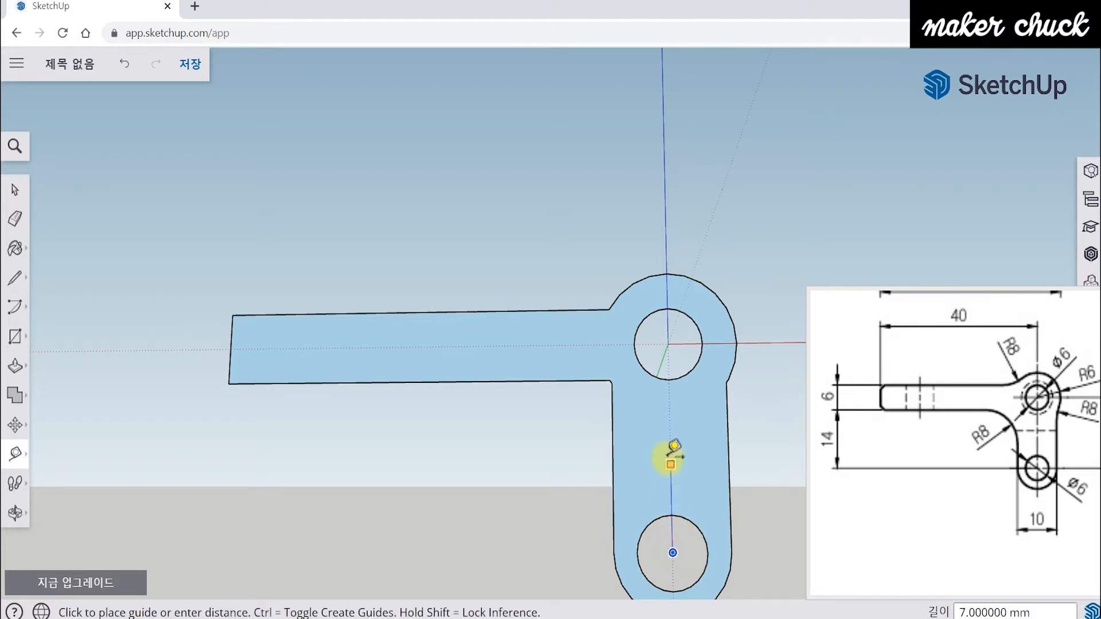
{"action": "left_click", "coordinate": [670, 378]}
{"action": "middle_click_drag", "start_coordinate": [683, 384], "coordinate": [668, 484]}
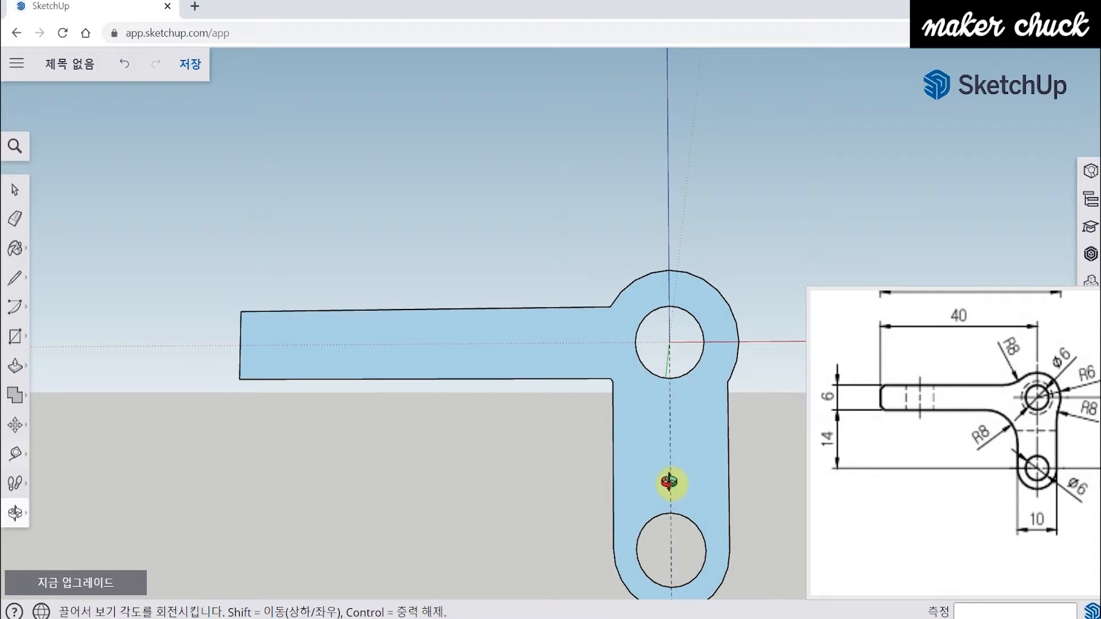
{"action": "middle_click_drag", "start_coordinate": [486, 510], "coordinate": [439, 536]}
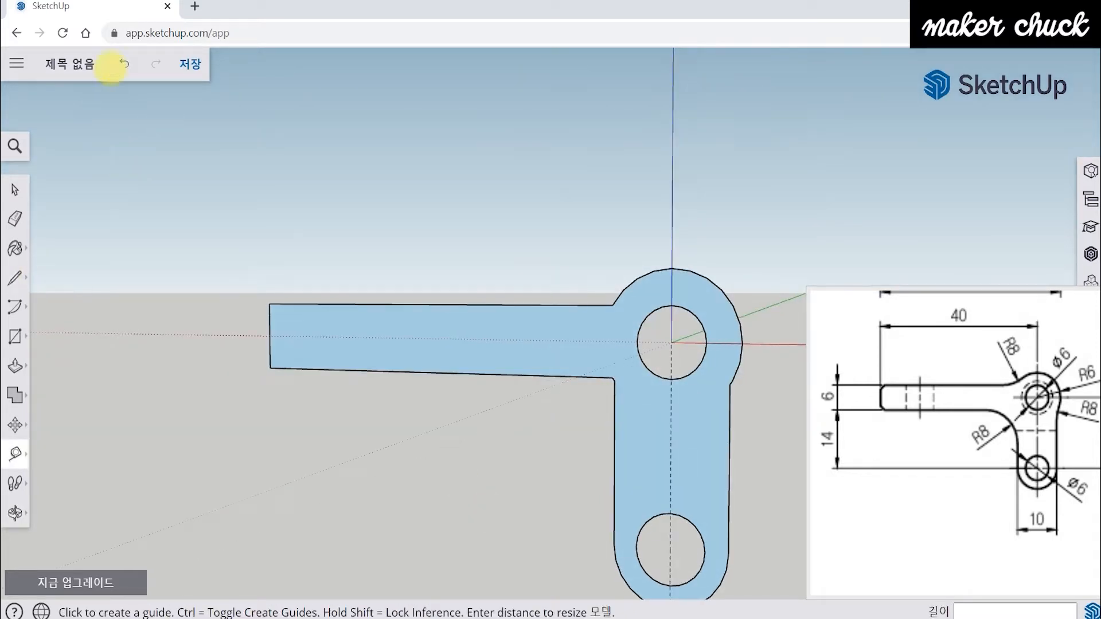
{"action": "left_click", "coordinate": [126, 68]}
Draw a check line from the lower hole's centre to the bottom of the upper hole, compare it with the arm's lower edge, and undo it.
{"action": "left_click", "coordinate": [15, 278]}
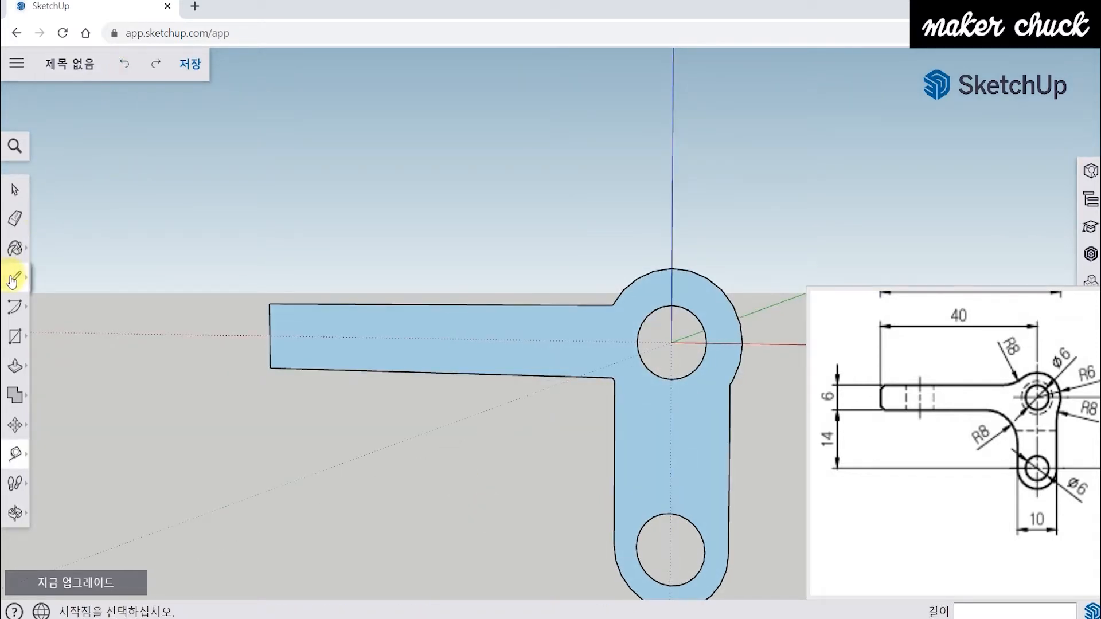
{"action": "left_click", "coordinate": [54, 270]}
{"action": "middle_click_drag", "start_coordinate": [434, 499], "coordinate": [672, 551]}
{"action": "left_click", "coordinate": [672, 552]}
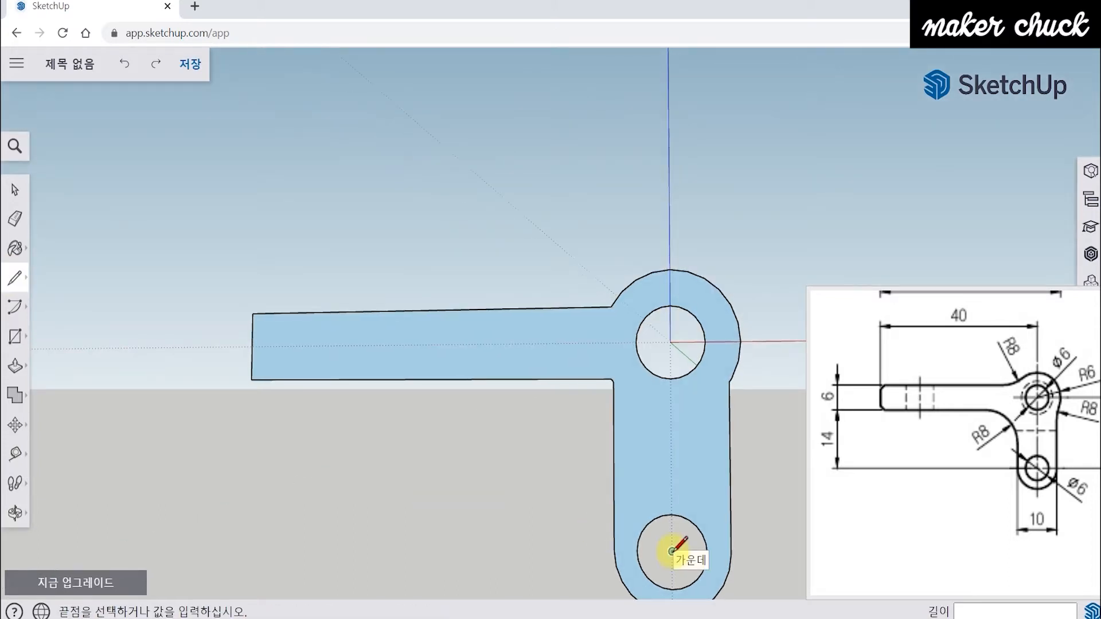
{"action": "left_click", "coordinate": [671, 379]}
{"action": "left_click", "coordinate": [671, 378]}
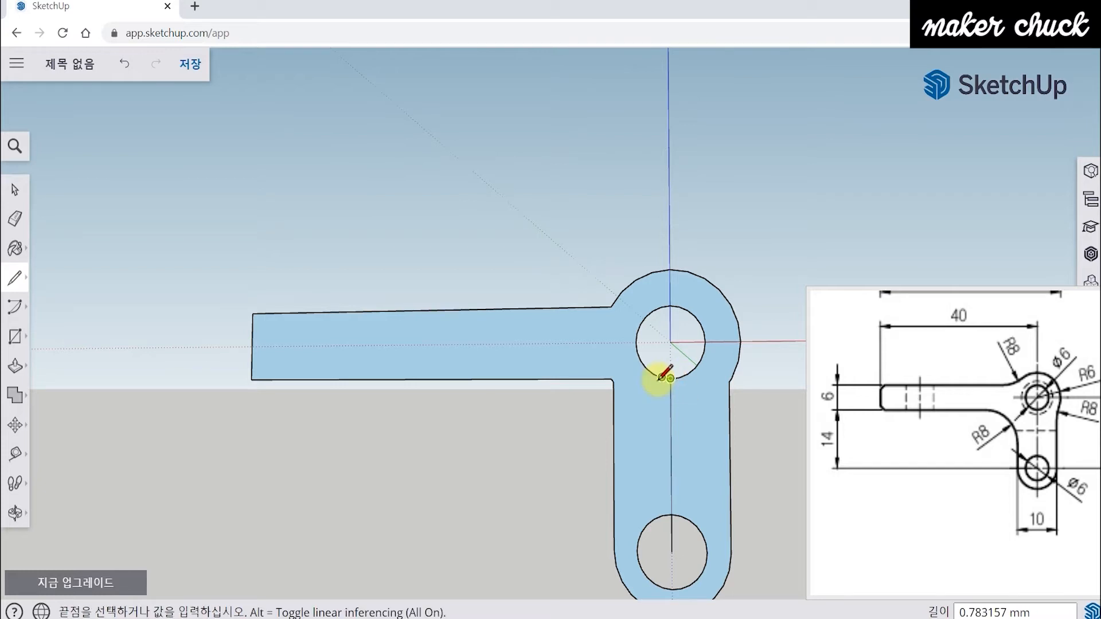
{"action": "scroll", "coordinate": [619, 376], "scroll_direction": "up", "scroll_amount": 5}
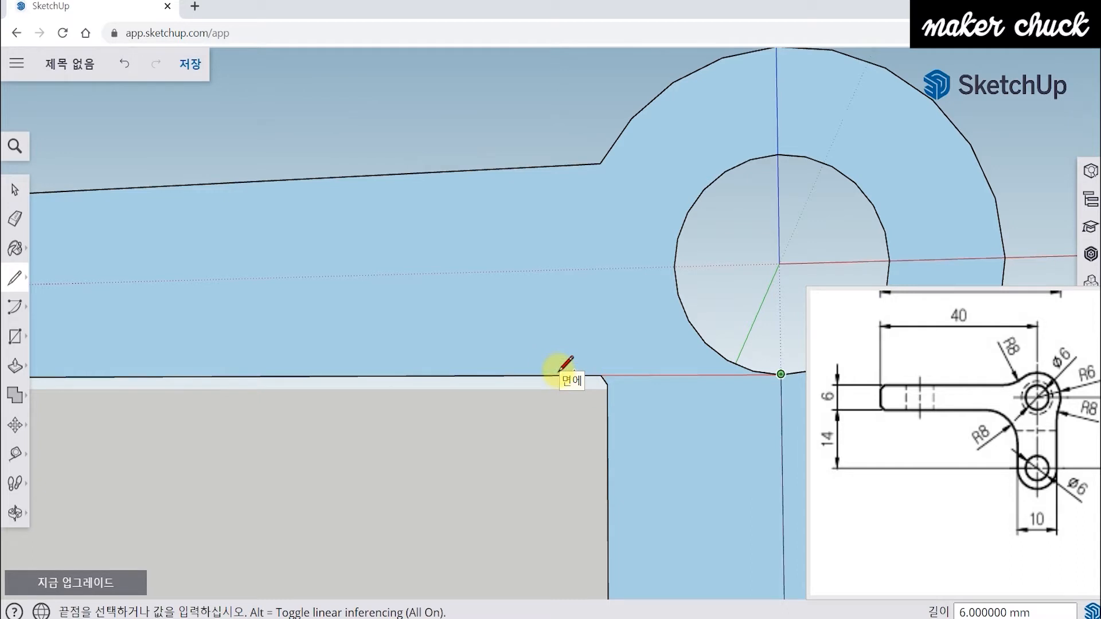
{"action": "scroll", "coordinate": [561, 365], "scroll_direction": "down", "scroll_amount": 5}
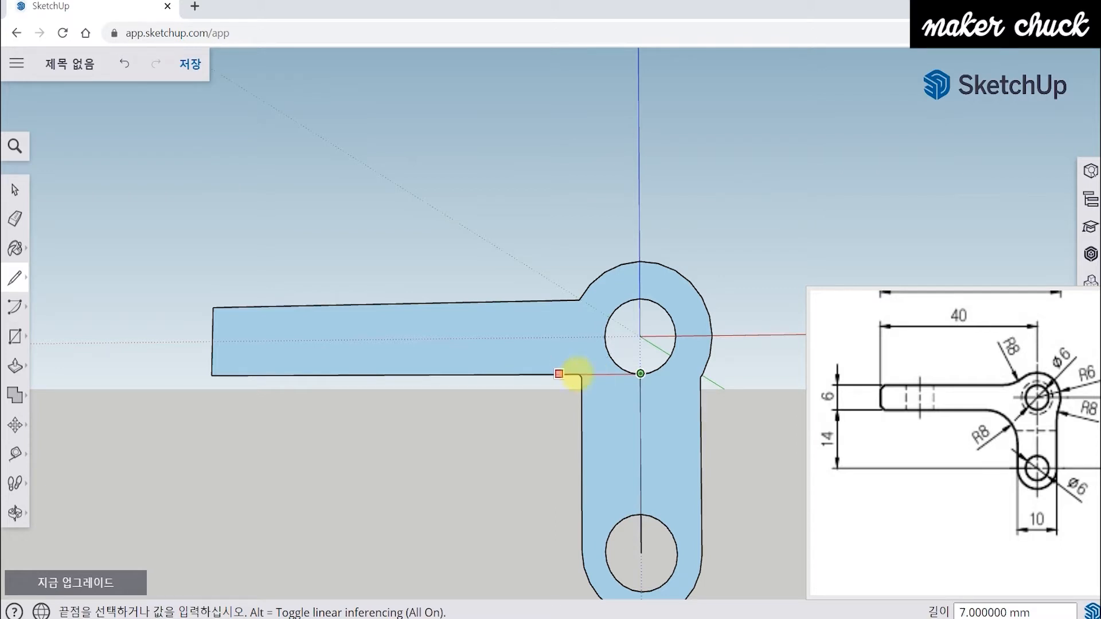
{"action": "middle_click_drag", "start_coordinate": [629, 550], "coordinate": [497, 484]}
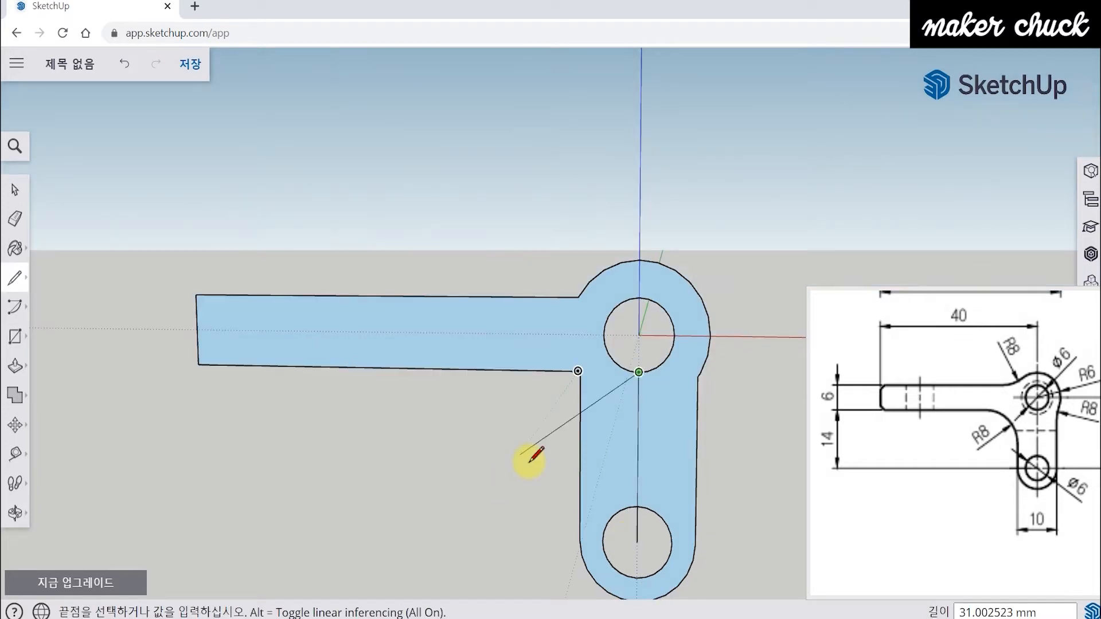
{"action": "left_click", "coordinate": [128, 65]}
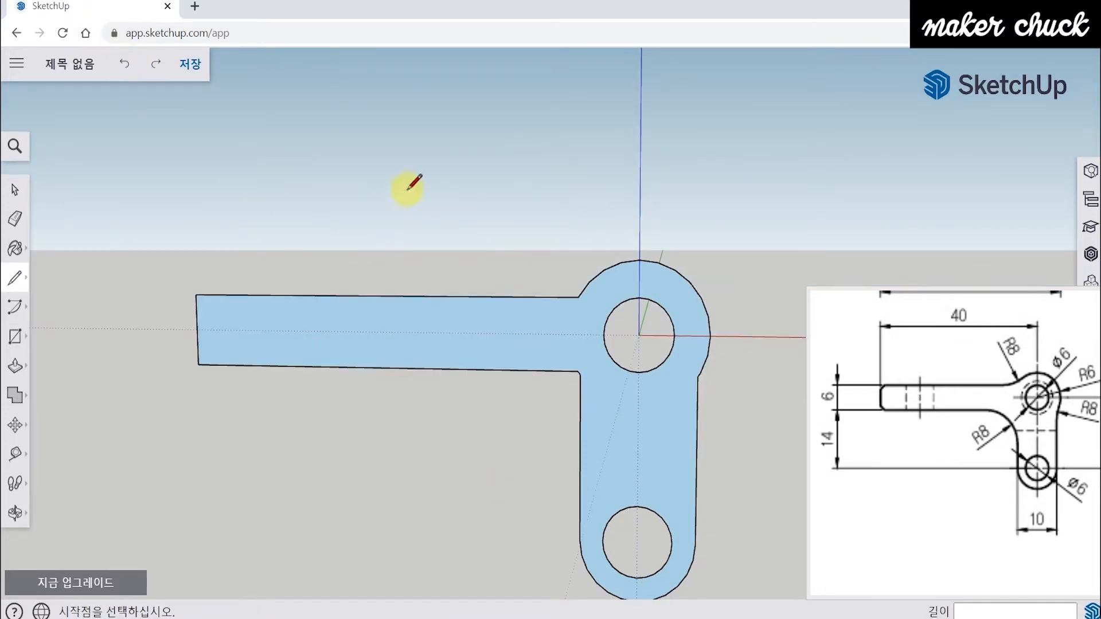
{"action": "middle_click_drag", "start_coordinate": [408, 197], "coordinate": [502, 396]}
{"action": "left_click", "coordinate": [15, 189]}
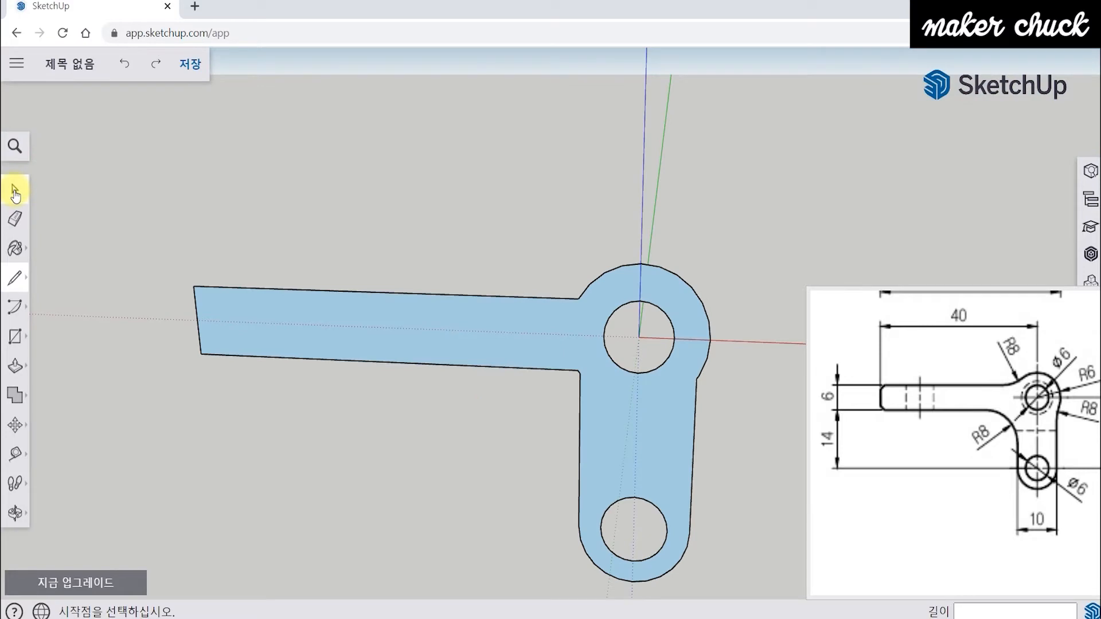
{"action": "mouse_move", "coordinate": [473, 439]}
{"action": "middle_mouse_down"}
{"action": "mouse_move", "coordinate": [516, 462]}
{"action": "mouse_move", "coordinate": [626, 464]}
{"action": "middle_mouse_up"}
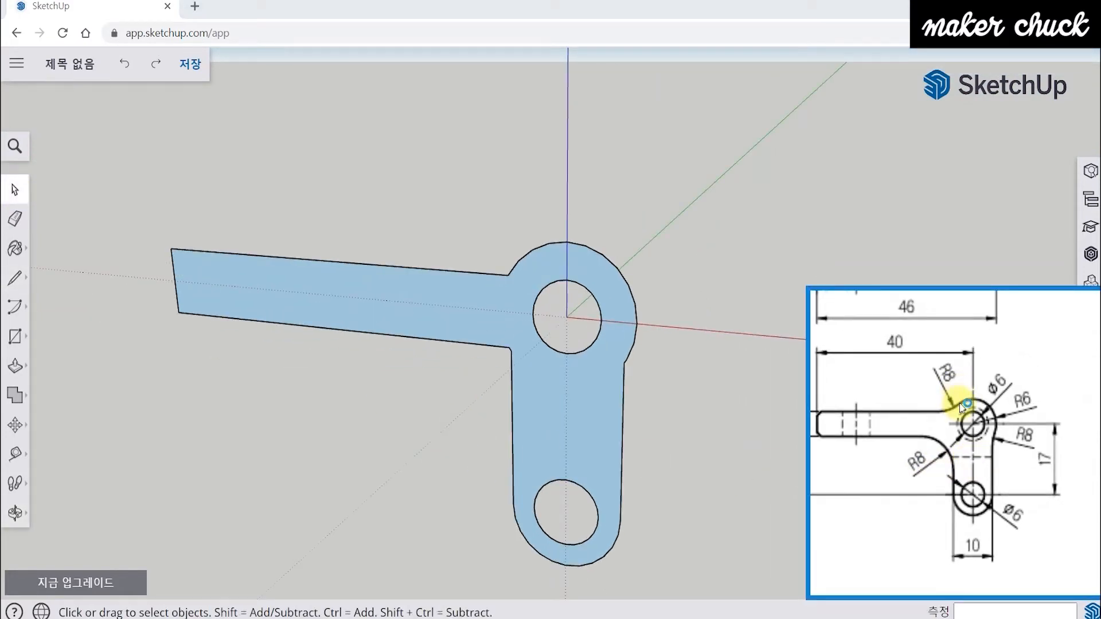
Draw a 4 mm radius circle in the link's plane, clear of the profile on the side opposite the arm.
{"action": "middle_click_drag", "start_coordinate": [635, 467], "coordinate": [603, 479]}
{"action": "key", "text": "space"}
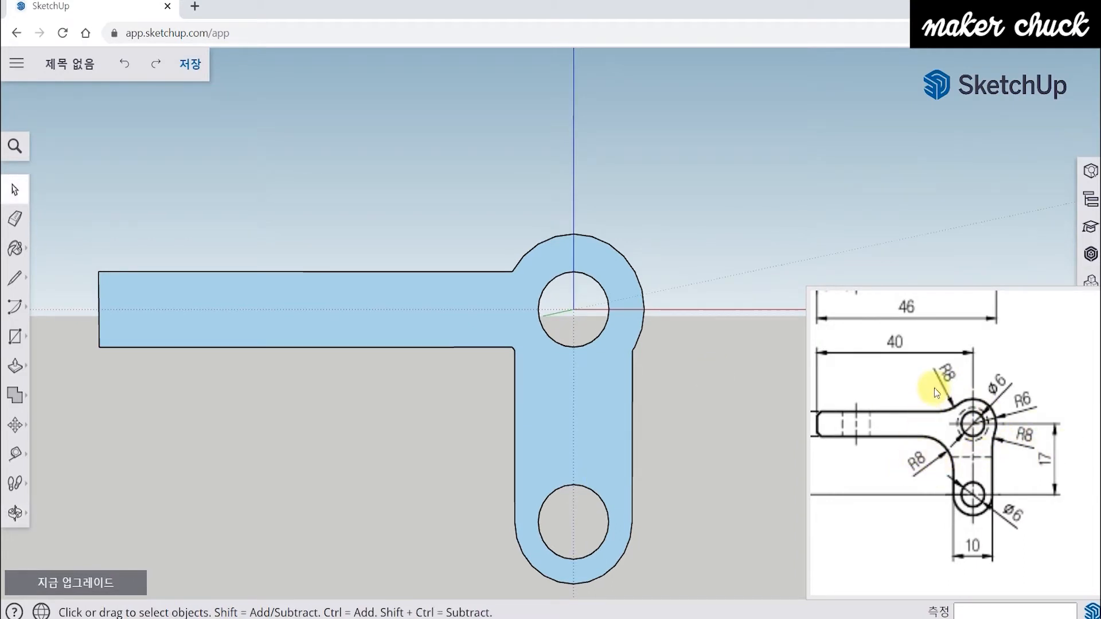
{"action": "middle_click_drag", "start_coordinate": [688, 434], "coordinate": [431, 386], "text": "shift"}
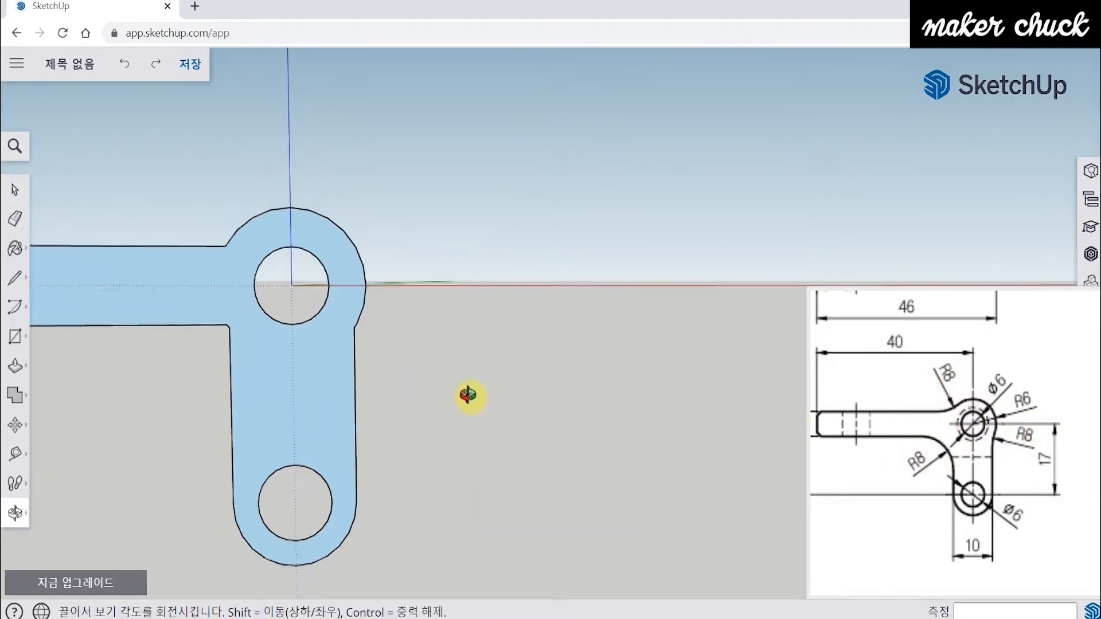
{"action": "left_click", "coordinate": [15, 337]}
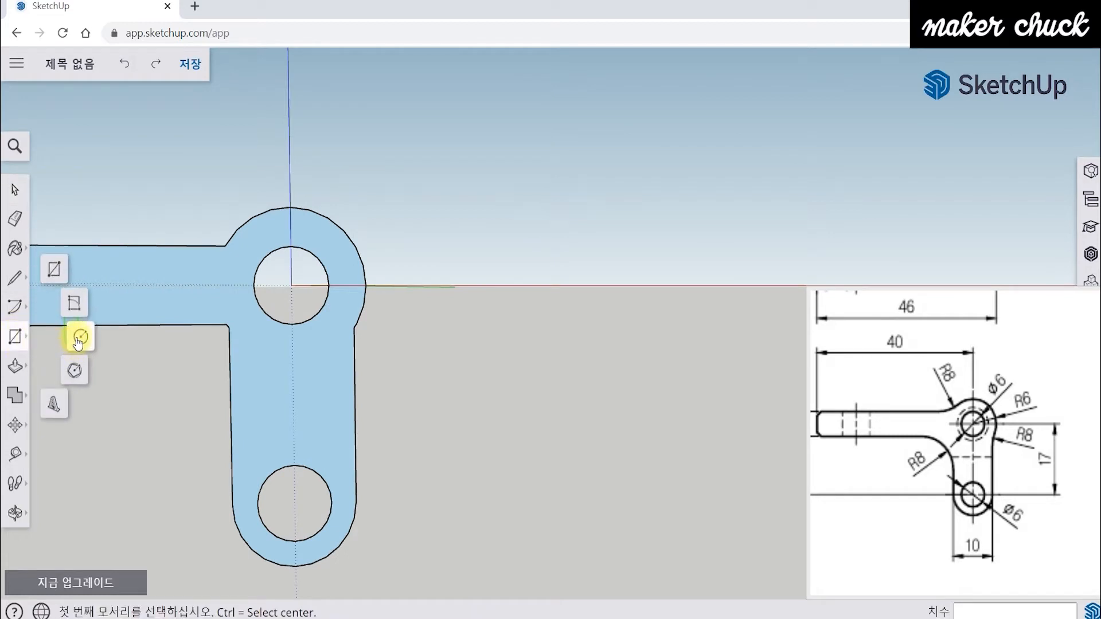
{"action": "left_click", "coordinate": [80, 339]}
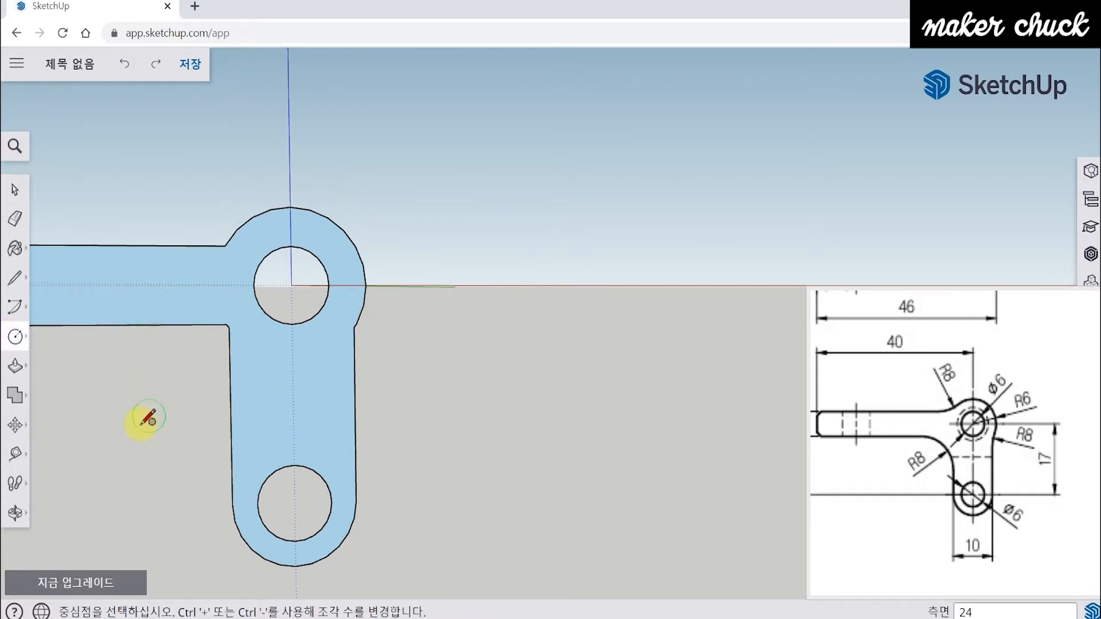
{"action": "left_click", "coordinate": [672, 232]}
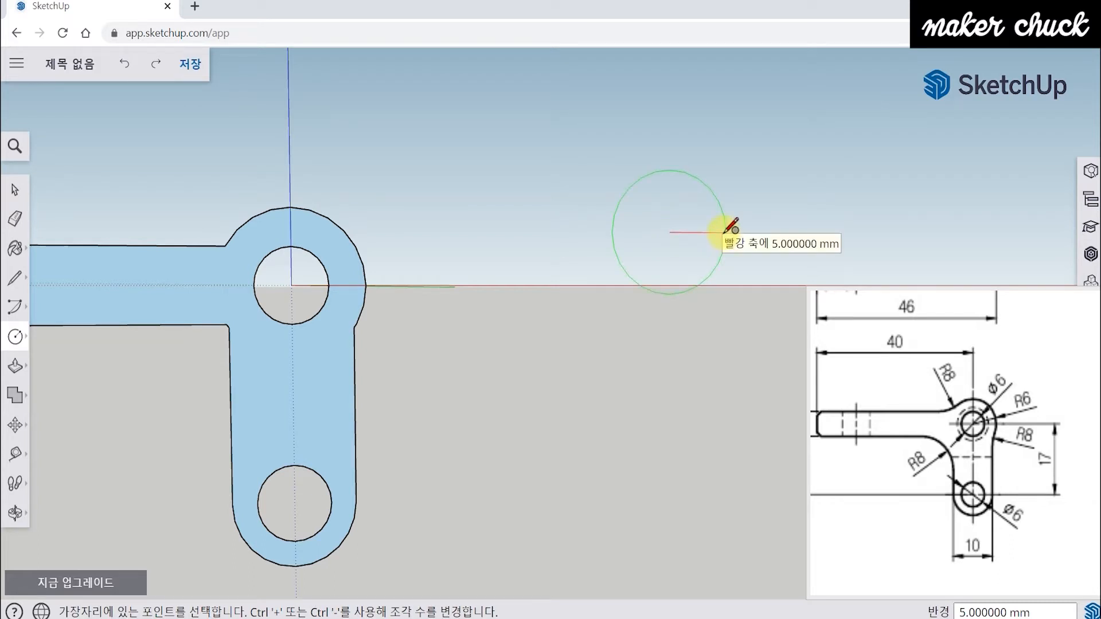
{"action": "key", "text": "Return"}
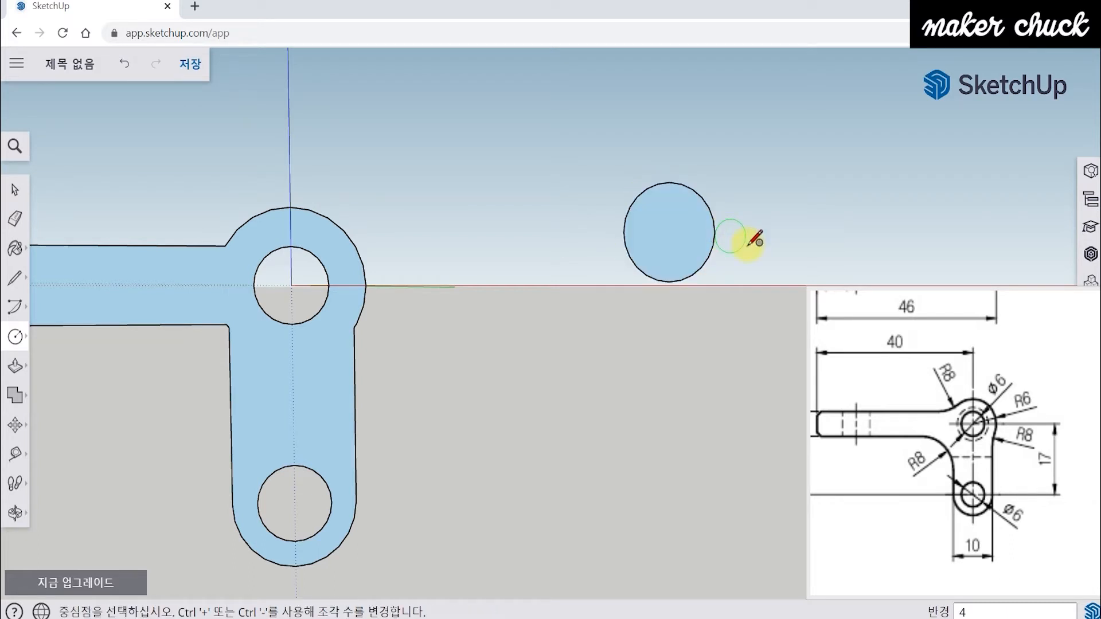
Group the new circle's face and edge.
{"action": "middle_click_drag", "start_coordinate": [752, 222], "coordinate": [710, 285]}
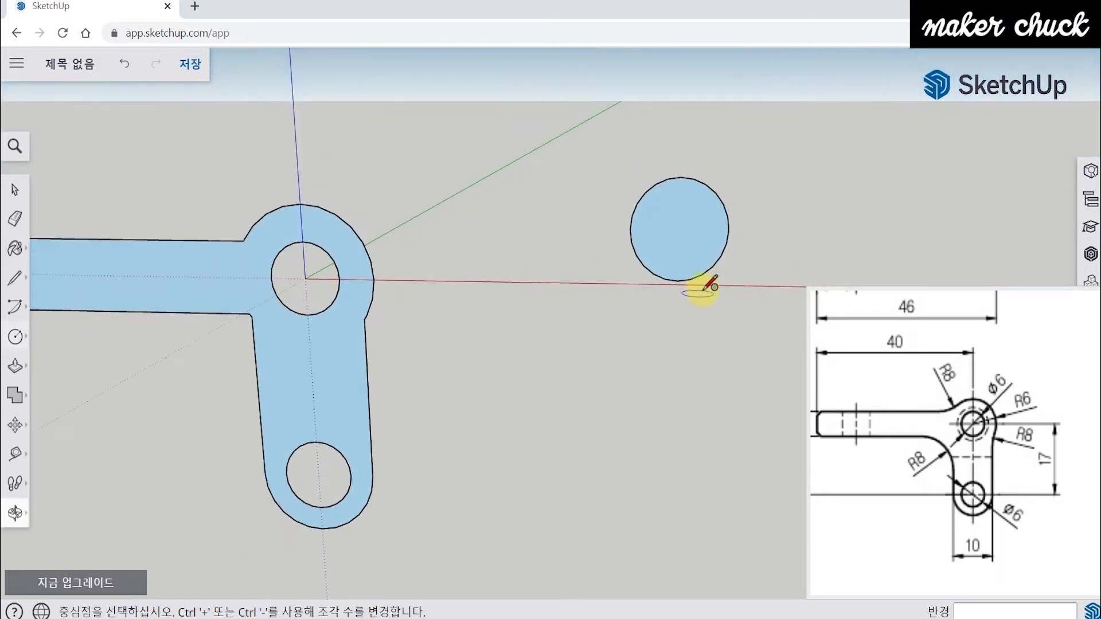
{"action": "left_click", "coordinate": [12, 190]}
{"action": "double_click", "coordinate": [655, 238]}
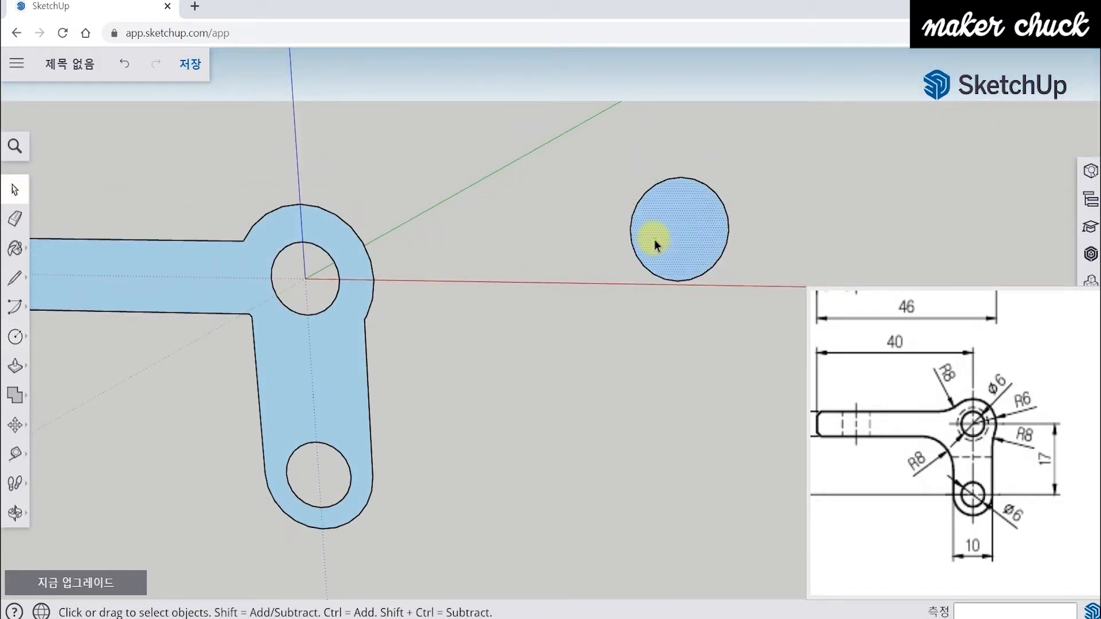
{"action": "right_click", "coordinate": [656, 244]}
{"action": "left_click", "coordinate": [695, 373]}
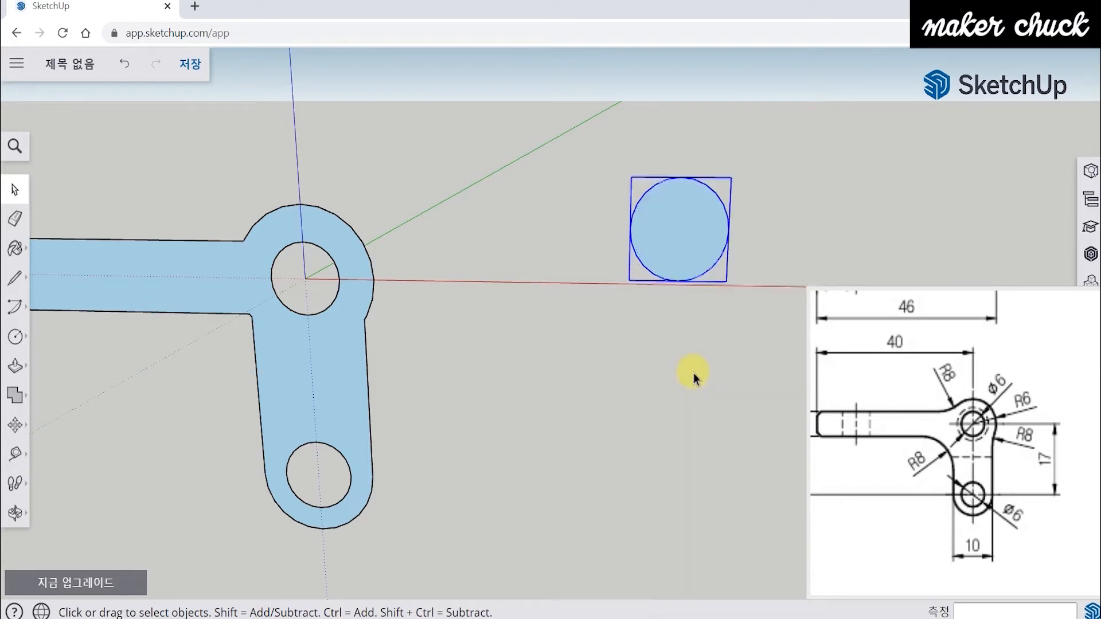
Move the circle group beside the link so its nearest point lies on the link's straight outer edge, just below the upper round end.
{"action": "middle_click_drag", "start_coordinate": [604, 406], "coordinate": [631, 328]}
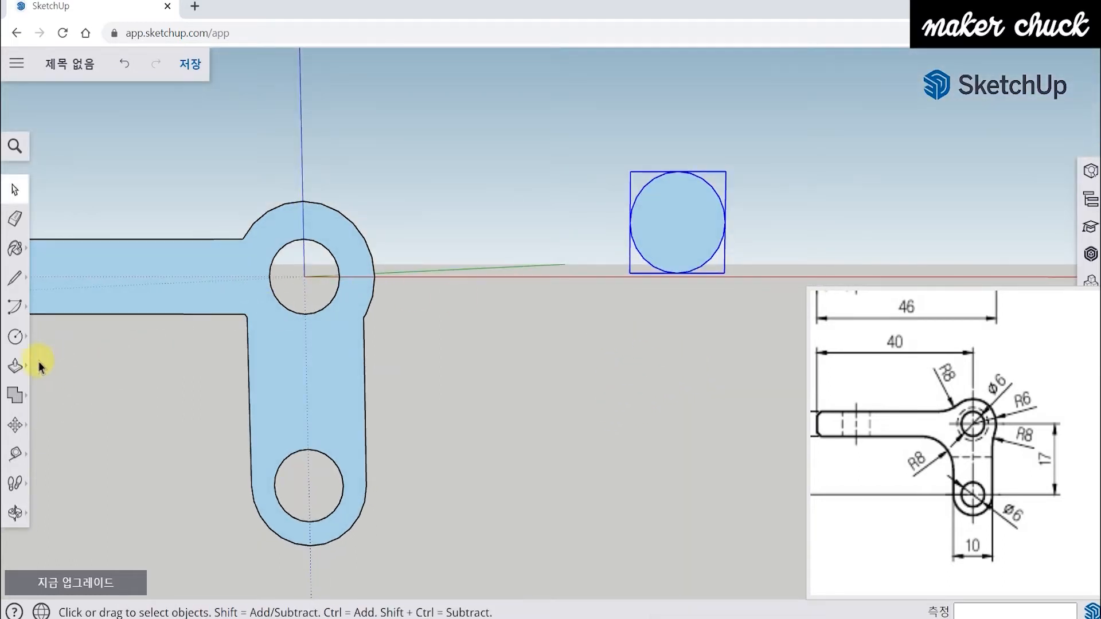
{"action": "left_click", "coordinate": [16, 426]}
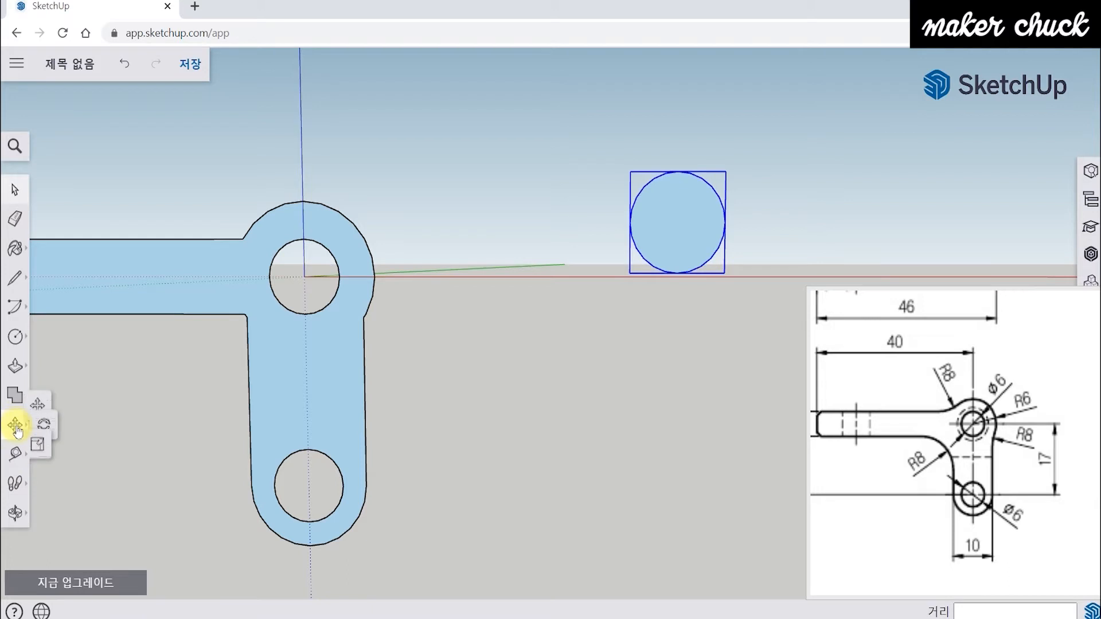
{"action": "left_click", "coordinate": [679, 222]}
{"action": "left_click", "coordinate": [413, 333]}
{"action": "scroll", "coordinate": [340, 361], "scroll_direction": "up", "scroll_amount": 4}
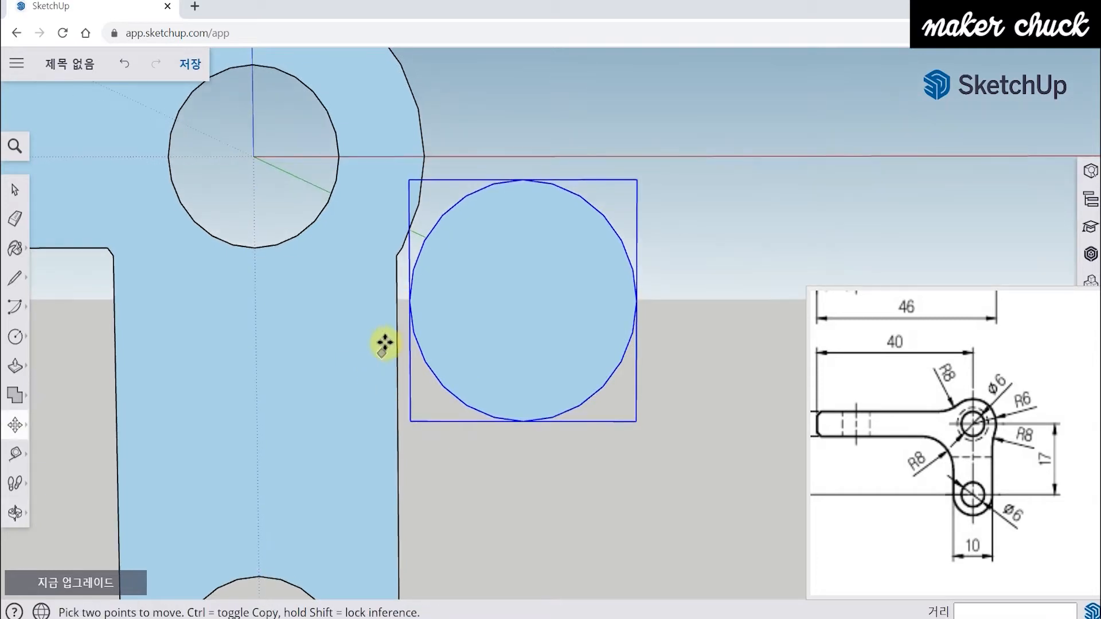
{"action": "left_click", "coordinate": [408, 300]}
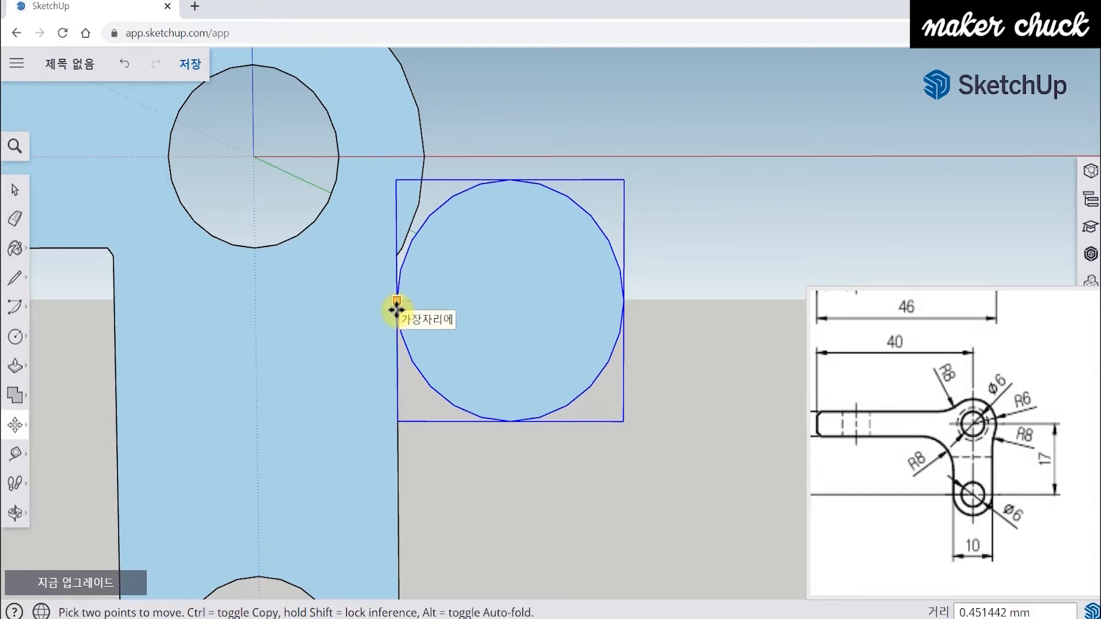
{"action": "left_click", "coordinate": [398, 302]}
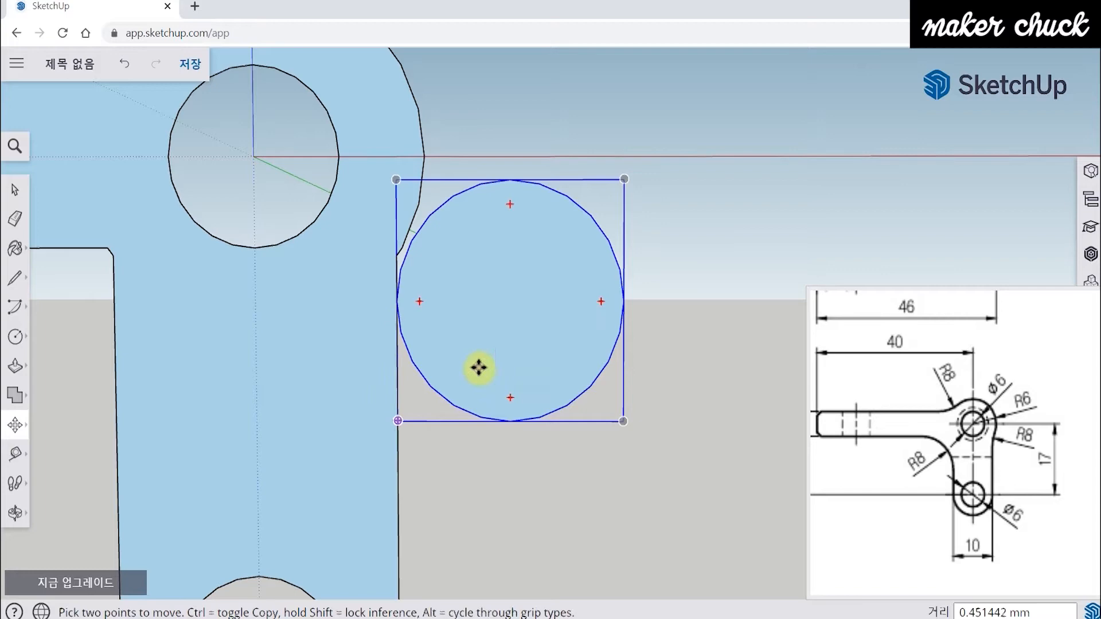
Move the circle group up about 0.58 mm along the blue axis so it meets the outline of the link's upper round end.
{"action": "middle_click_drag", "start_coordinate": [480, 368], "coordinate": [442, 442]}
{"action": "scroll", "coordinate": [411, 258], "scroll_direction": "up", "scroll_amount": 5}
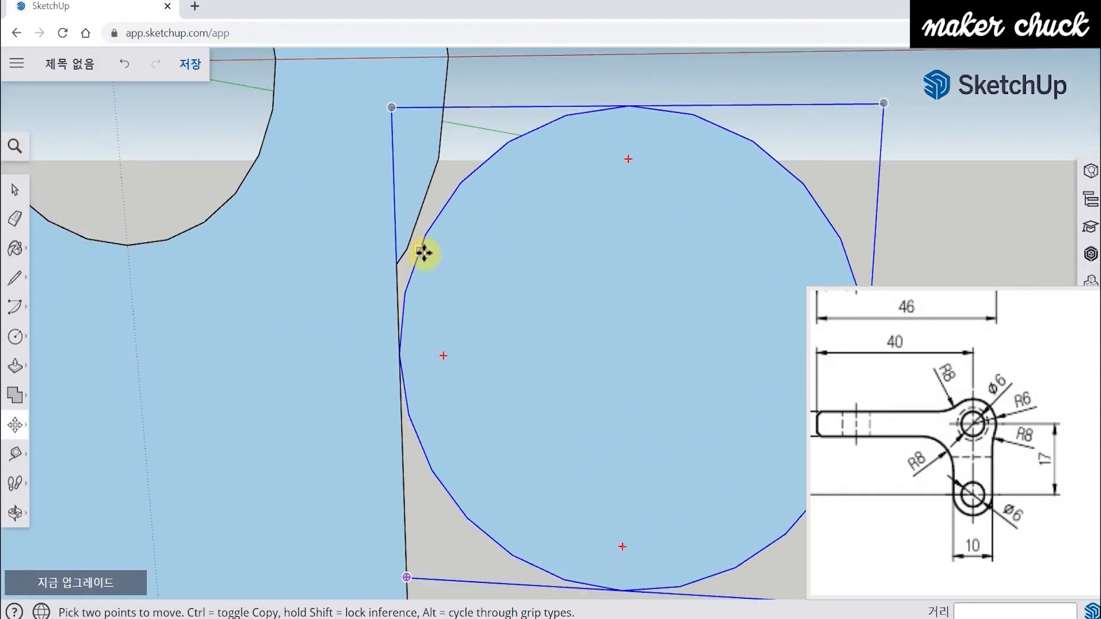
{"action": "left_click", "coordinate": [452, 241]}
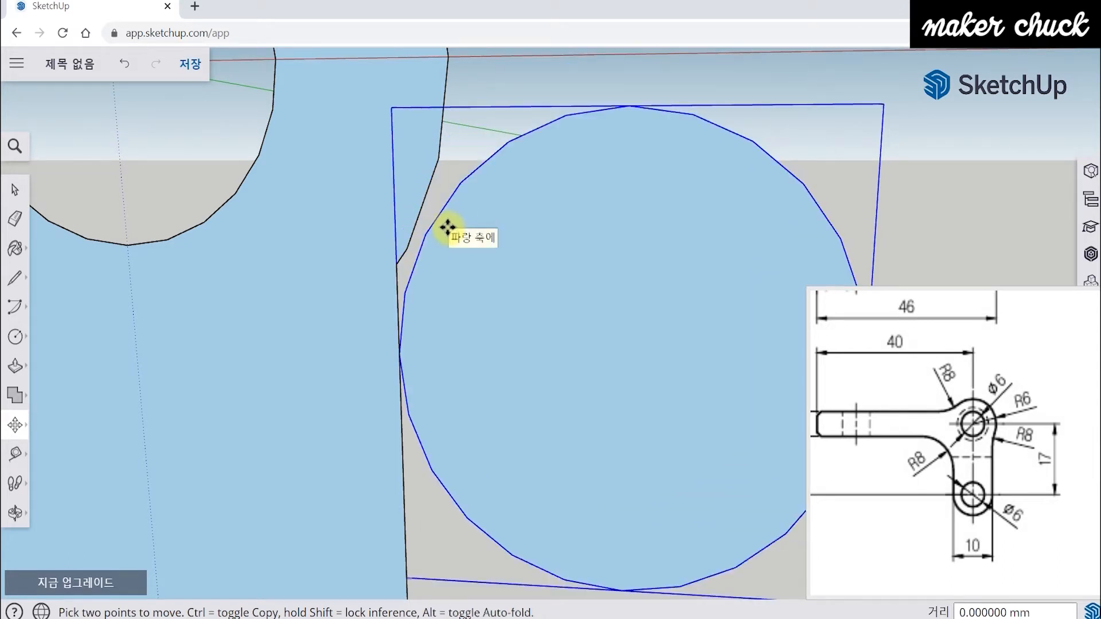
{"action": "left_click", "coordinate": [448, 229]}
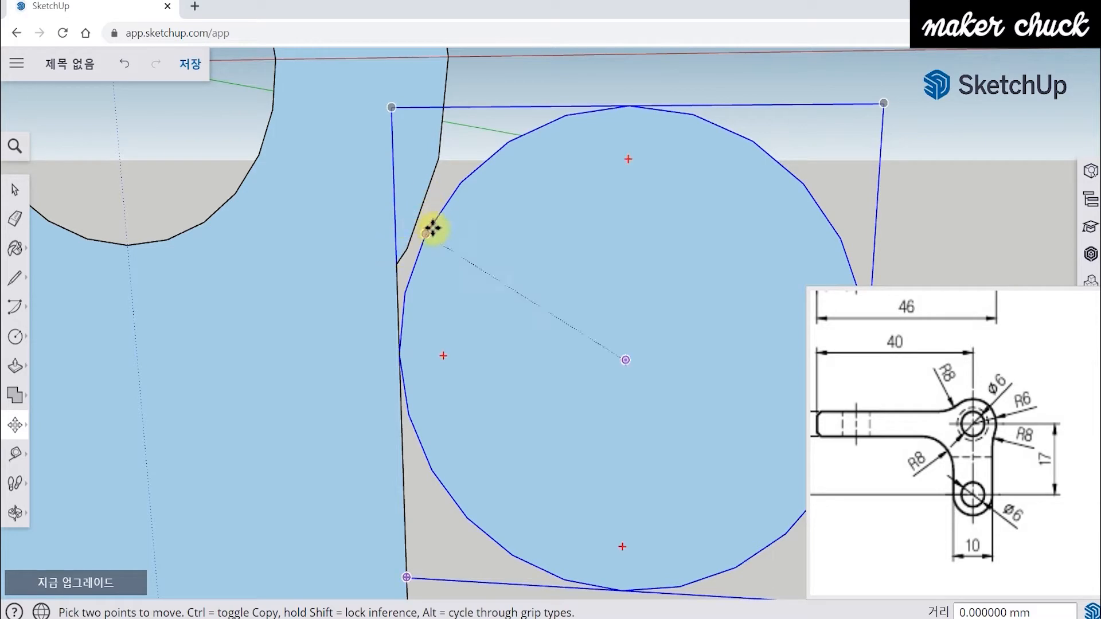
{"action": "left_click", "coordinate": [423, 246]}
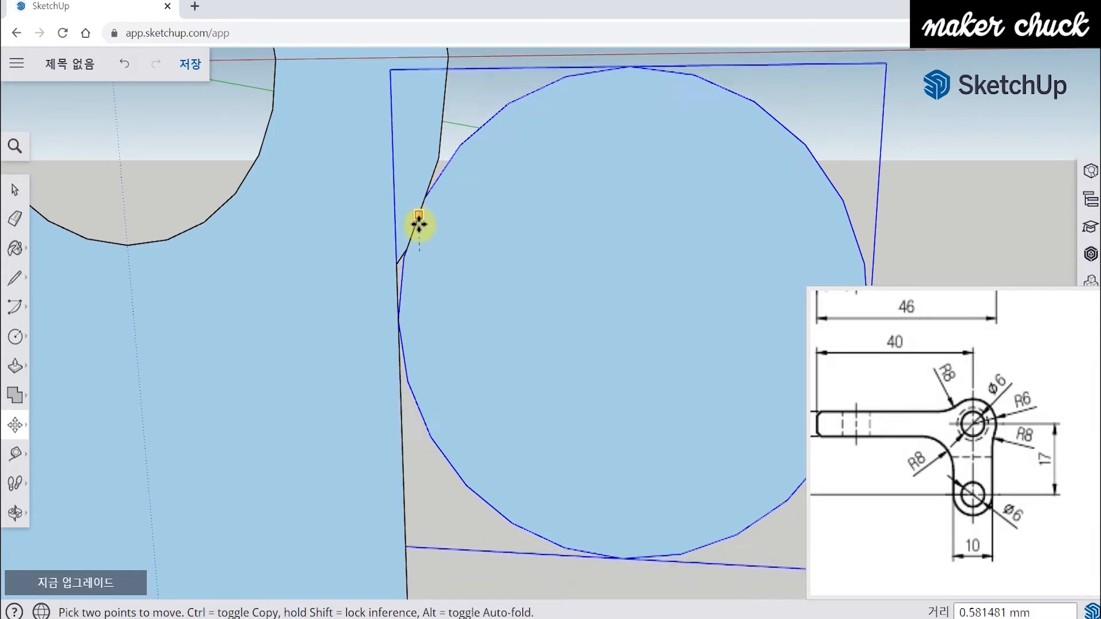
{"action": "left_click", "coordinate": [419, 223]}
Examine up close where the circle group meets the link's straight edge and upper round end.
{"action": "middle_click_drag", "start_coordinate": [493, 360], "coordinate": [567, 286]}
{"action": "scroll", "coordinate": [356, 255], "scroll_direction": "up", "scroll_amount": 5}
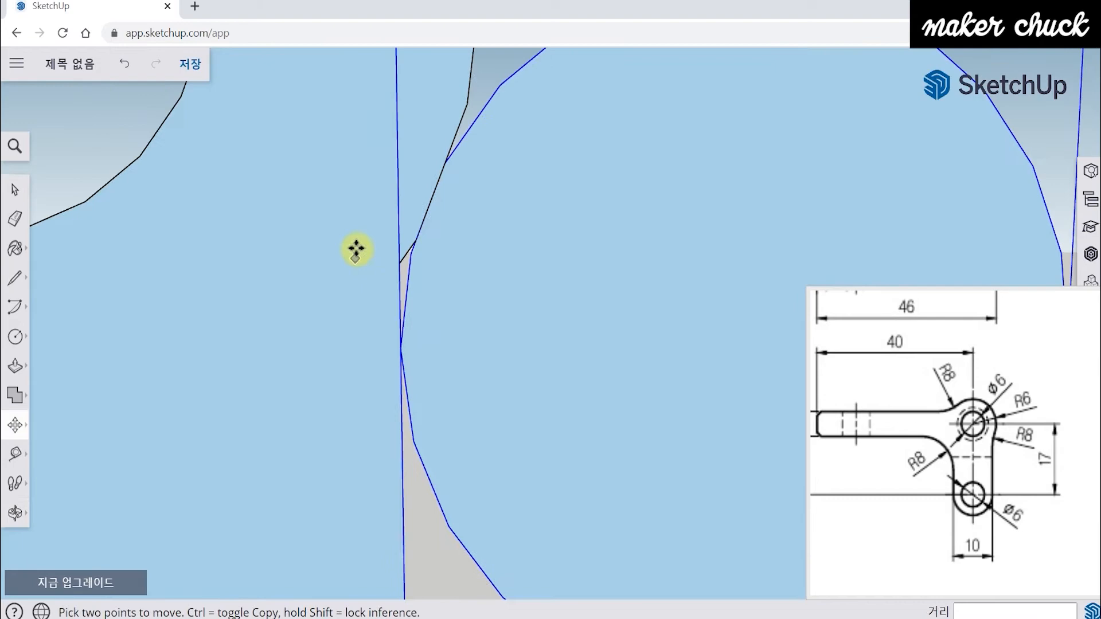
{"action": "scroll", "coordinate": [444, 179], "scroll_direction": "up", "scroll_amount": 4}
{"action": "scroll", "coordinate": [444, 192], "scroll_direction": "down", "scroll_amount": 6}
{"action": "middle_click_drag", "start_coordinate": [511, 253], "coordinate": [441, 367]}
{"action": "scroll", "coordinate": [423, 316], "scroll_direction": "up", "scroll_amount": 4}
{"action": "scroll", "coordinate": [425, 299], "scroll_direction": "down", "scroll_amount": 3}
{"action": "middle_click_drag", "start_coordinate": [473, 247], "coordinate": [417, 304]}
{"action": "middle_click_drag", "start_coordinate": [498, 302], "coordinate": [688, 135]}
{"action": "middle_click_drag", "start_coordinate": [588, 183], "coordinate": [545, 363]}
{"action": "scroll", "coordinate": [571, 326], "scroll_direction": "down", "scroll_amount": 3}
{"action": "middle_click_drag", "start_coordinate": [521, 317], "coordinate": [477, 276]}
{"action": "scroll", "coordinate": [478, 277], "scroll_direction": "up", "scroll_amount": 2}
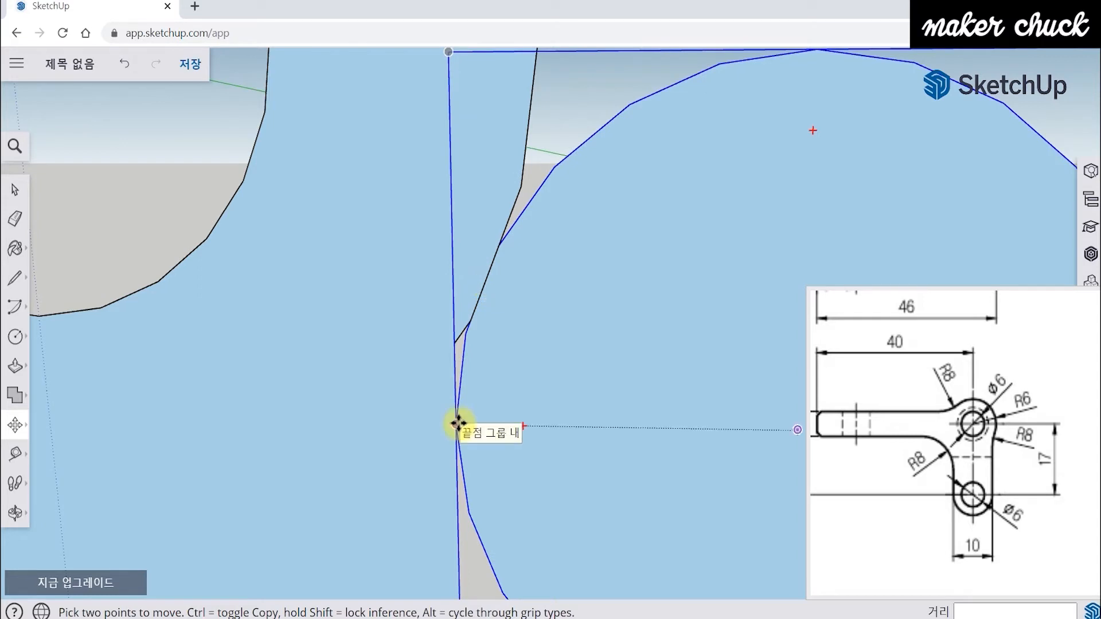
{"action": "scroll", "coordinate": [456, 425], "scroll_direction": "up", "scroll_amount": 1}
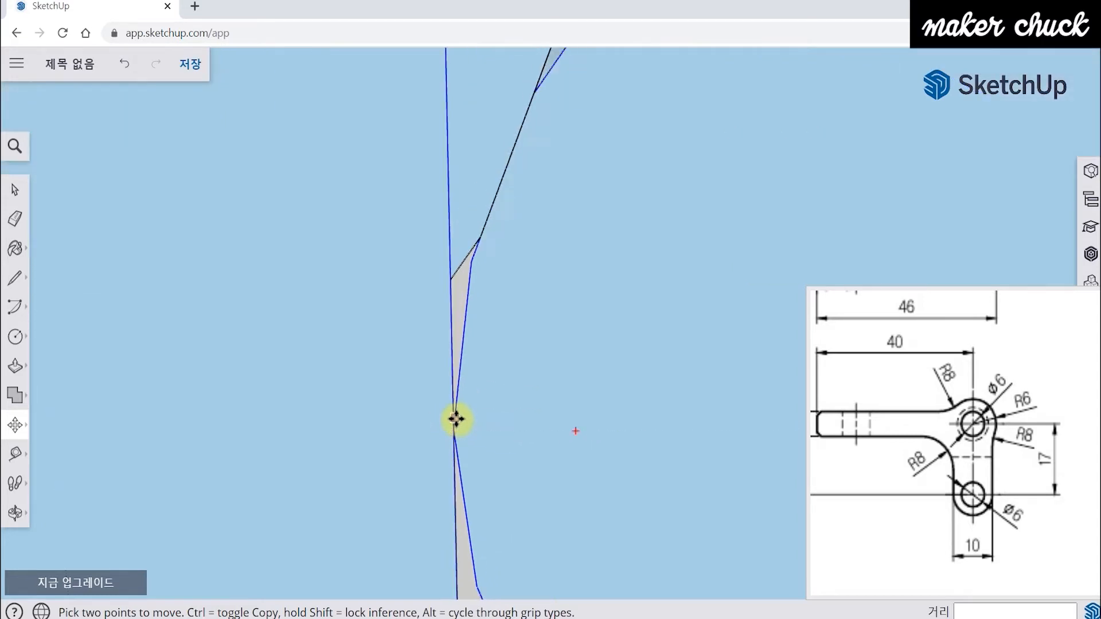
{"action": "scroll", "coordinate": [455, 419], "scroll_direction": "down", "scroll_amount": 3}
{"action": "scroll", "coordinate": [469, 367], "scroll_direction": "up", "scroll_amount": 3}
{"action": "scroll", "coordinate": [469, 367], "scroll_direction": "up", "scroll_amount": 2}
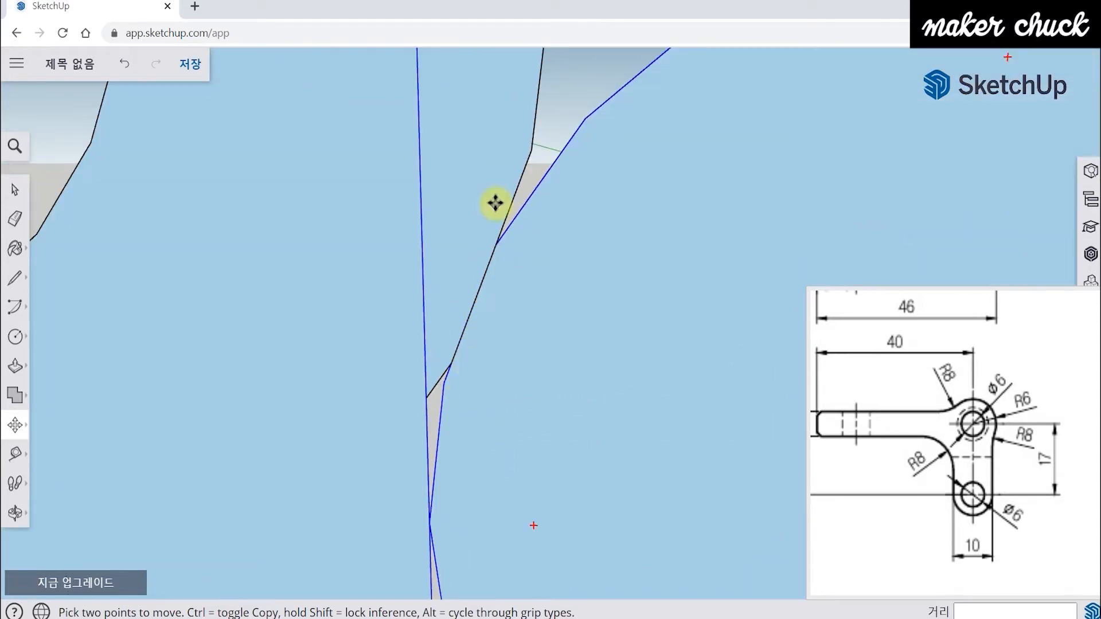
{"action": "scroll", "coordinate": [494, 313], "scroll_direction": "down", "scroll_amount": 5}
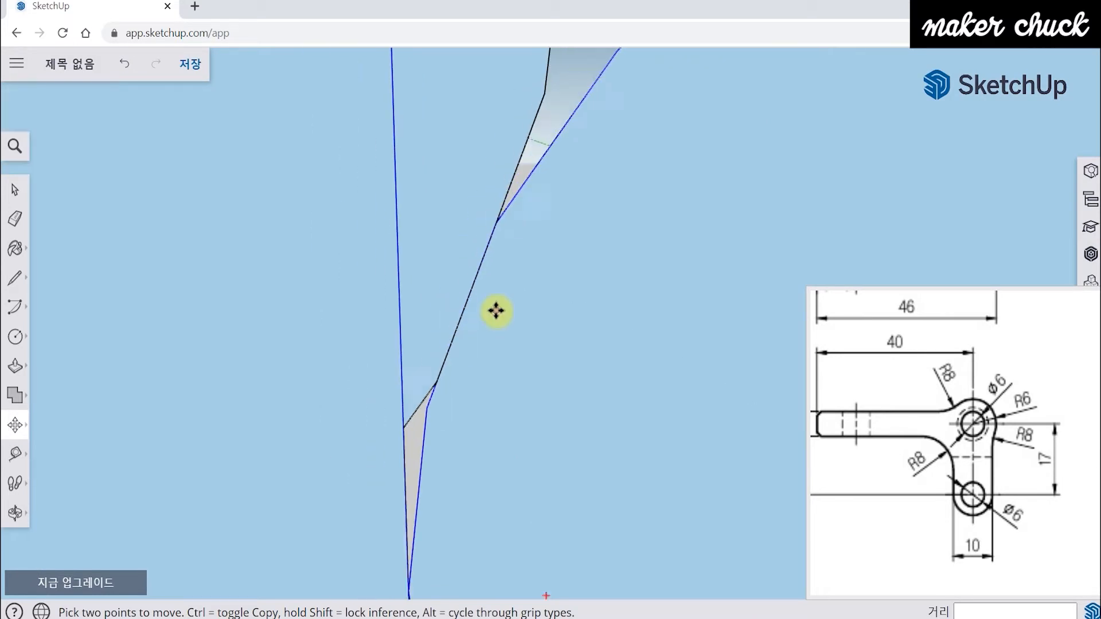
Explode the circle group so its geometry merges with the link profile.
{"action": "middle_click_drag", "start_coordinate": [549, 325], "coordinate": [553, 339]}
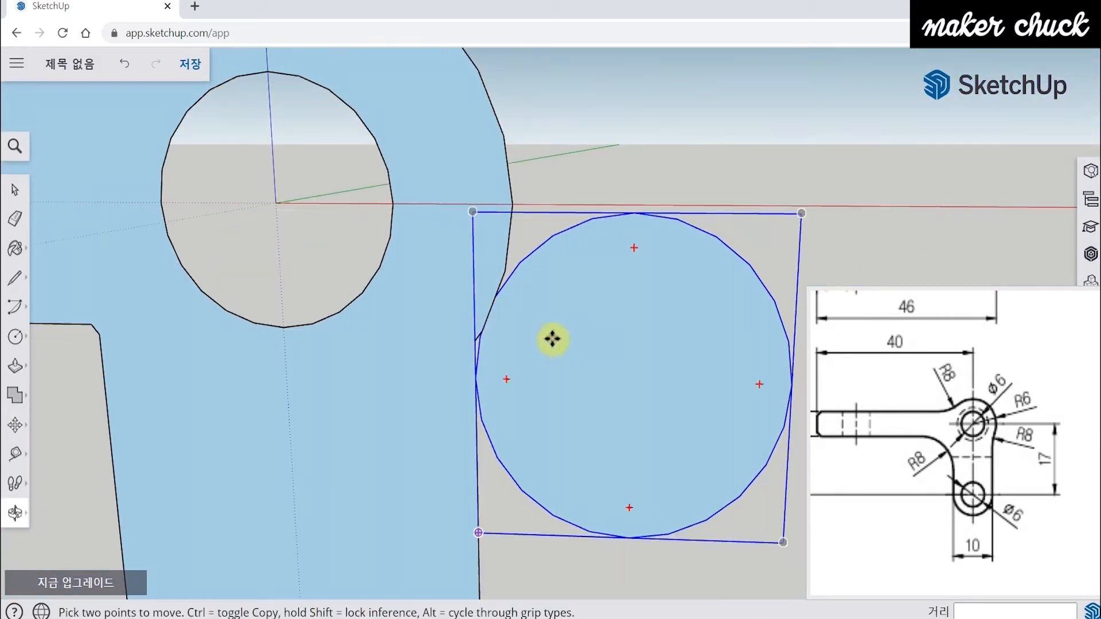
{"action": "right_click", "coordinate": [591, 354]}
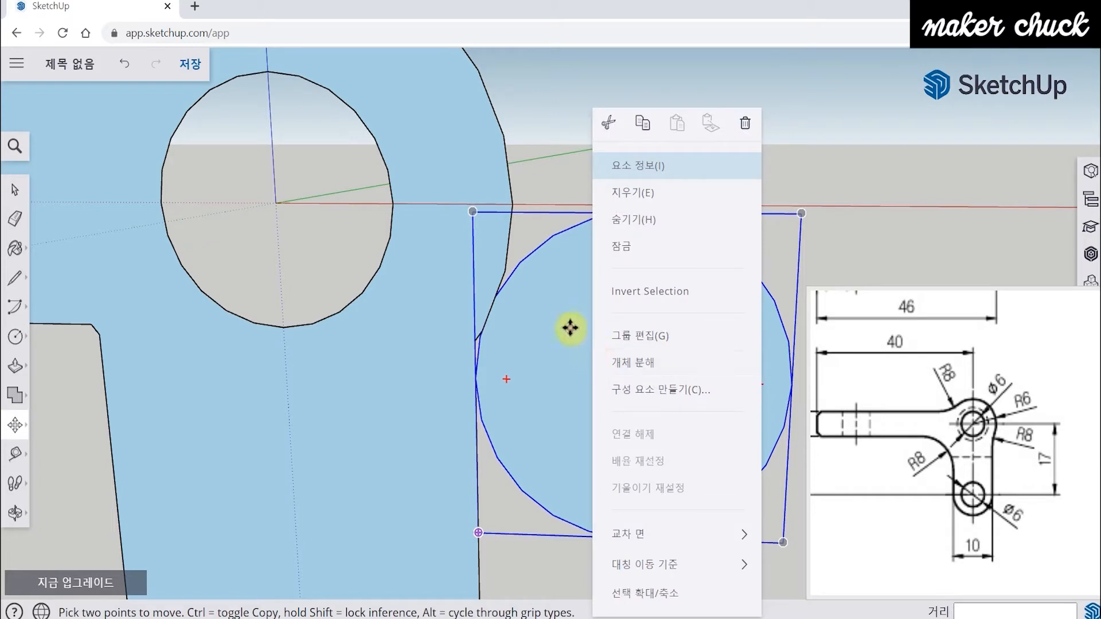
{"action": "left_click", "coordinate": [638, 369]}
Trace a line over the link's short slanted corner edge to fill the sliver between the link and the circle.
{"action": "scroll", "coordinate": [474, 396], "scroll_direction": "up", "scroll_amount": 5}
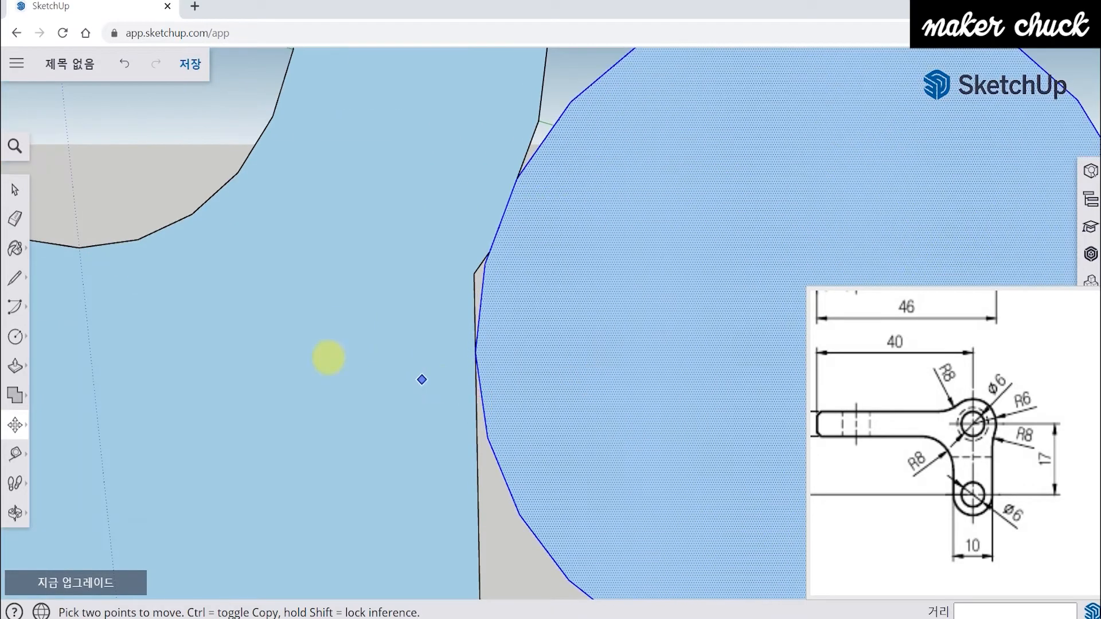
{"action": "left_click", "coordinate": [15, 290]}
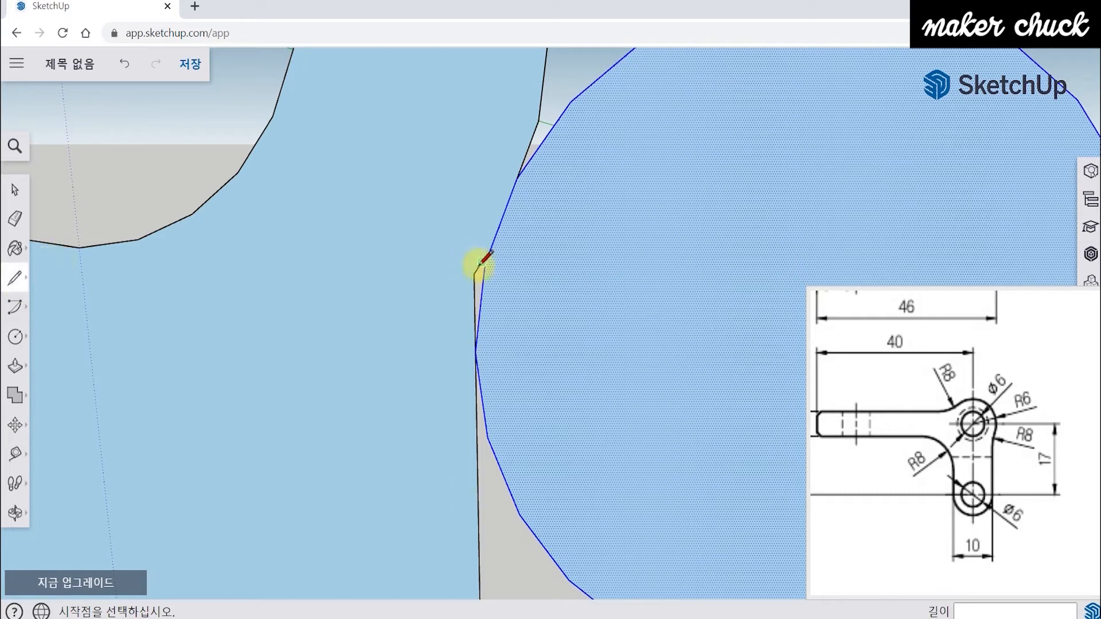
{"action": "scroll", "coordinate": [483, 263], "scroll_direction": "up", "scroll_amount": 3}
{"action": "left_click", "coordinate": [489, 254]}
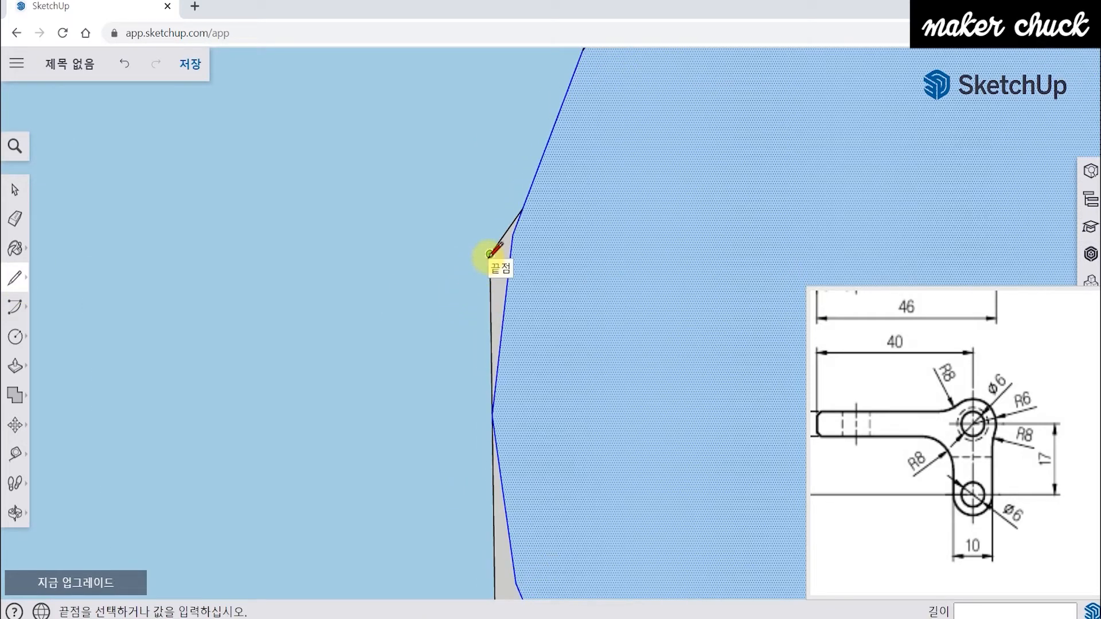
{"action": "left_click", "coordinate": [521, 210]}
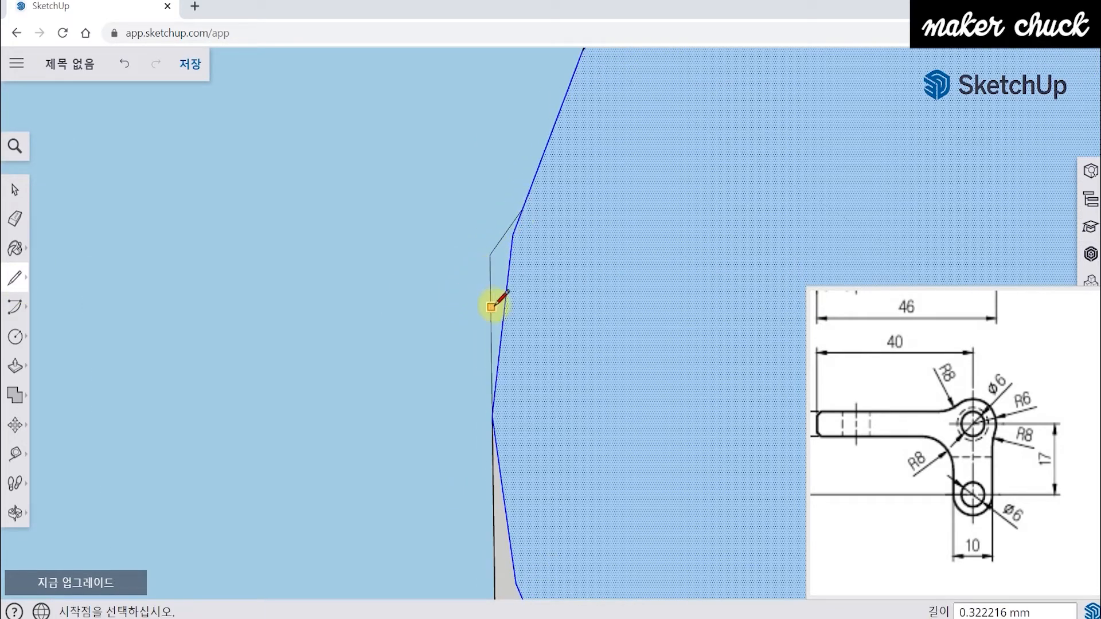
{"action": "scroll", "coordinate": [485, 352], "scroll_direction": "up", "scroll_amount": 2}
{"action": "scroll", "coordinate": [505, 361], "scroll_direction": "down", "scroll_amount": 5}
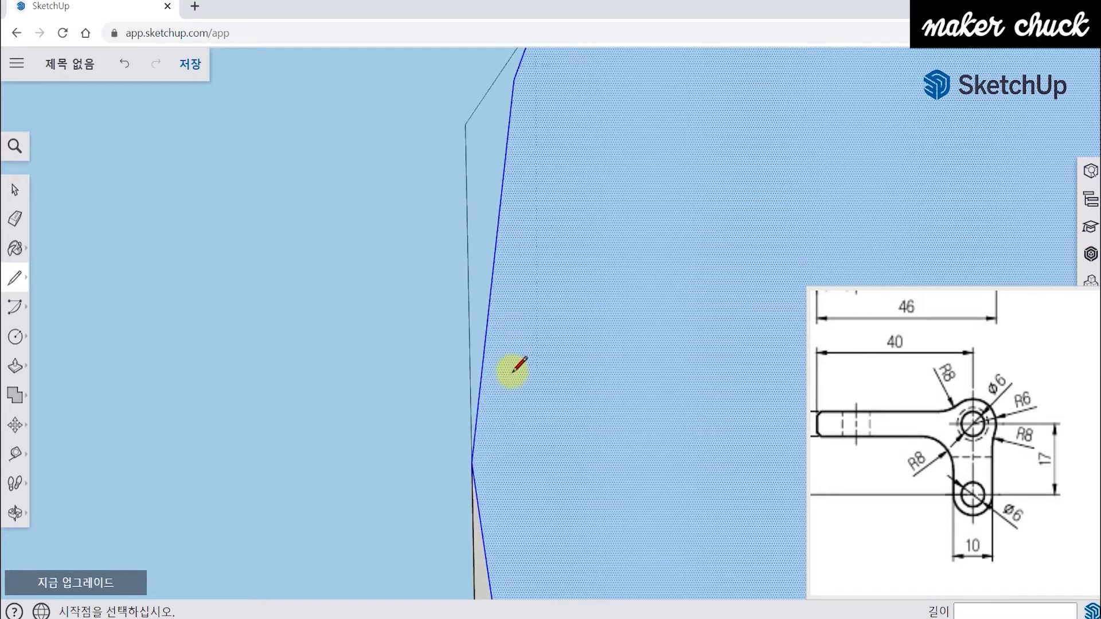
{"action": "scroll", "coordinate": [533, 348], "scroll_direction": "up", "scroll_amount": 3}
Erase the circle's outer edge and the leftover old corner edge inside the link, leaving the concave fillet.
{"action": "key", "text": "e"}
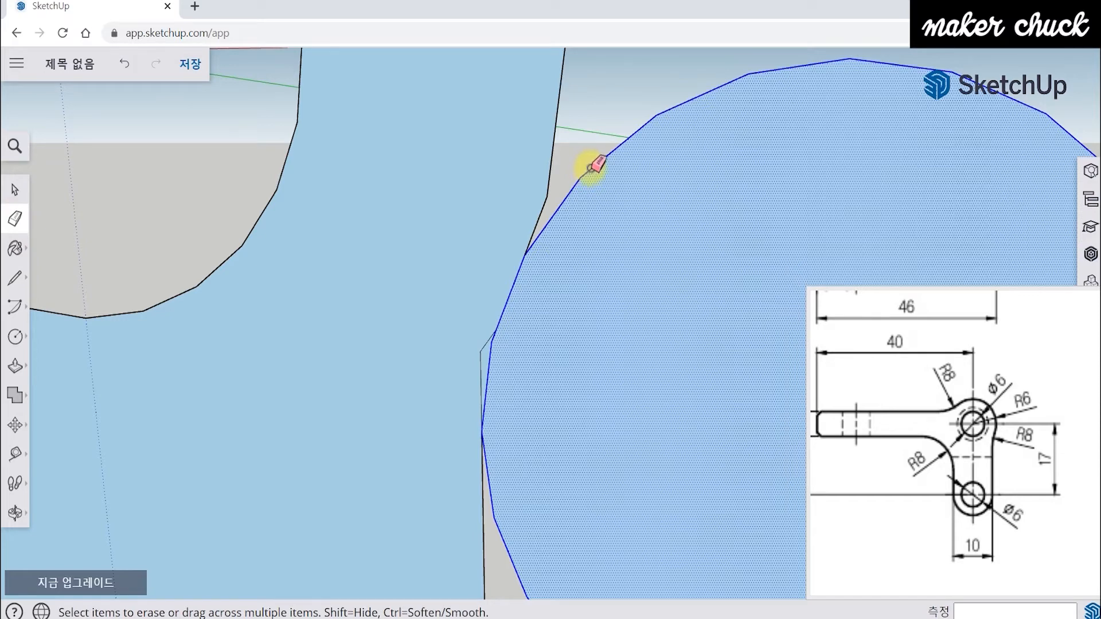
{"action": "left_click", "coordinate": [603, 160]}
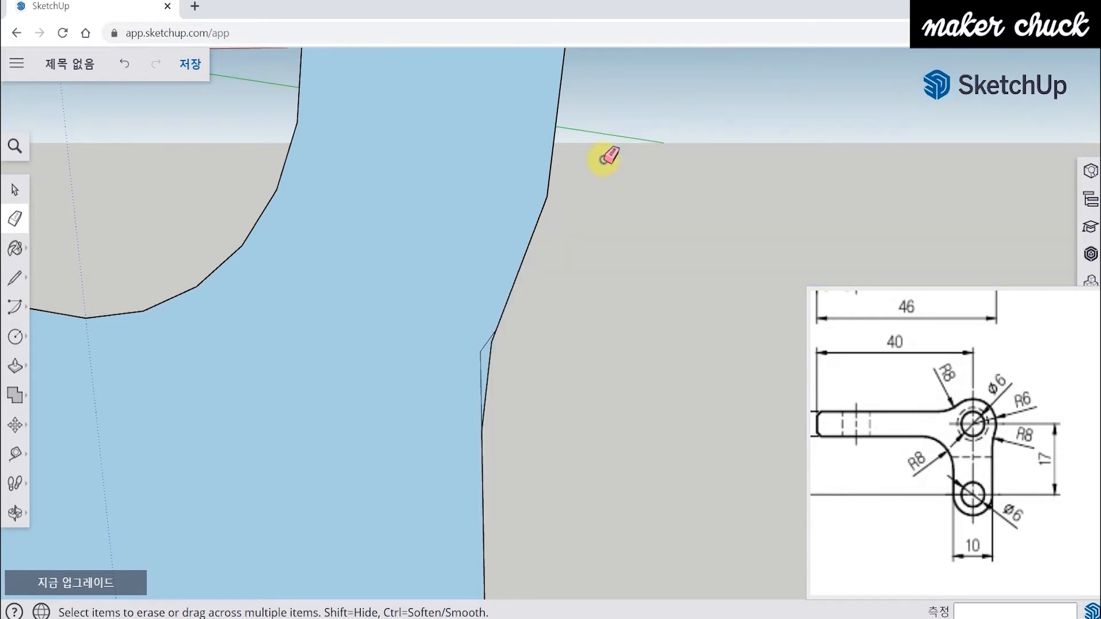
{"action": "left_click", "coordinate": [482, 356]}
{"action": "scroll", "coordinate": [484, 361], "scroll_direction": "down", "scroll_amount": 5}
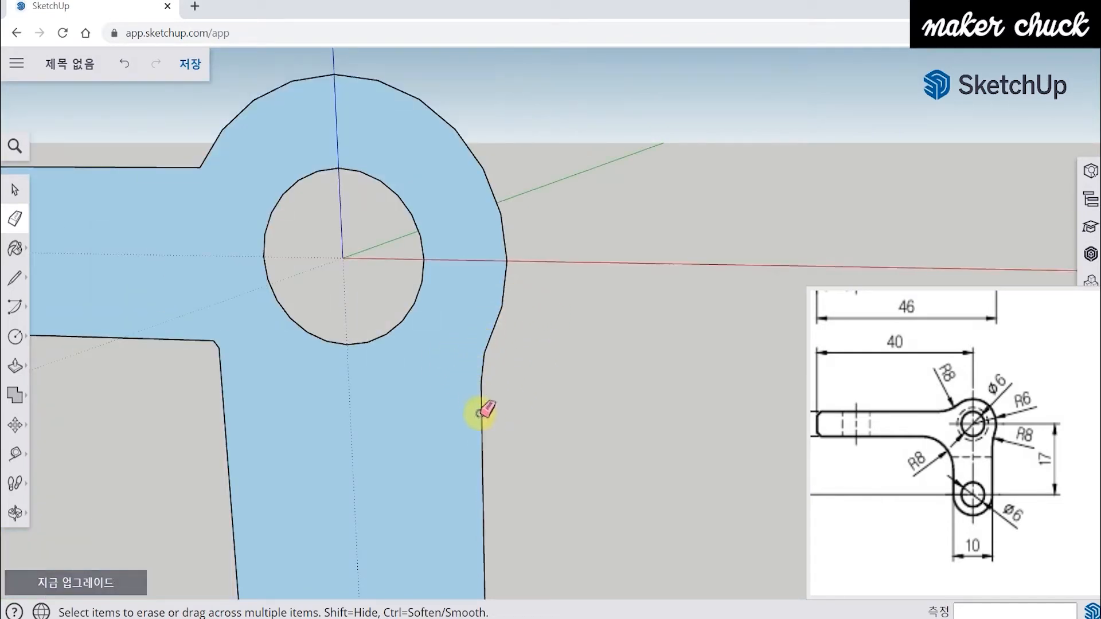
{"action": "middle_click_drag", "start_coordinate": [491, 422], "coordinate": [527, 296]}
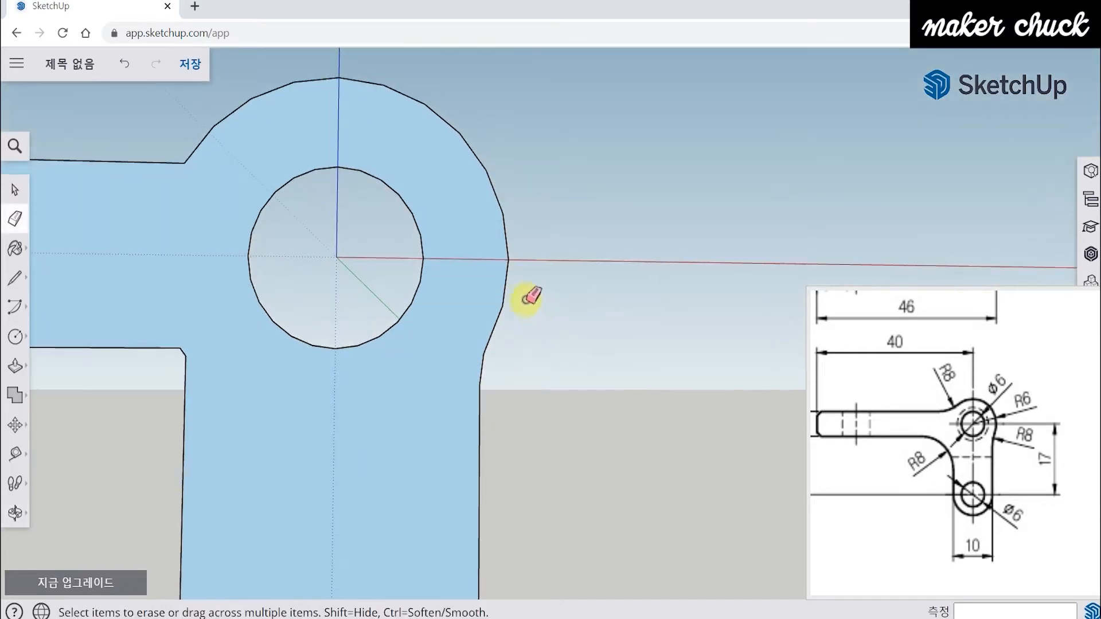
{"action": "middle_click_drag", "start_coordinate": [474, 423], "coordinate": [496, 381]}
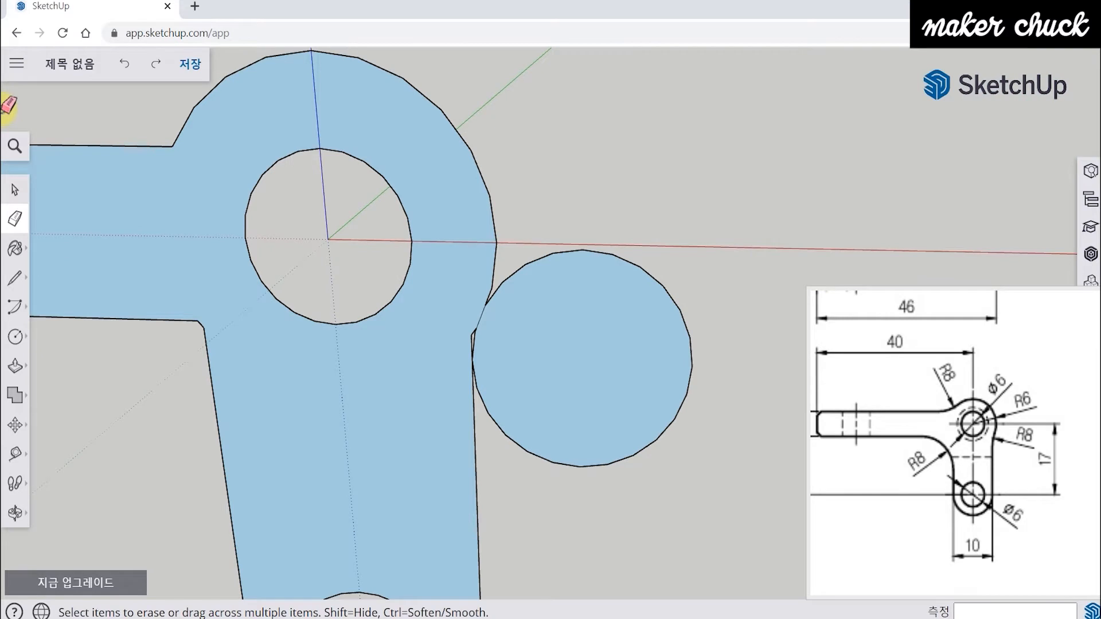
Paste two copies of the circle group, one above the arm beside the round end and one below the arm near the link.
{"action": "left_click", "coordinate": [15, 194]}
{"action": "middle_click_drag", "start_coordinate": [565, 305], "coordinate": [594, 318]}
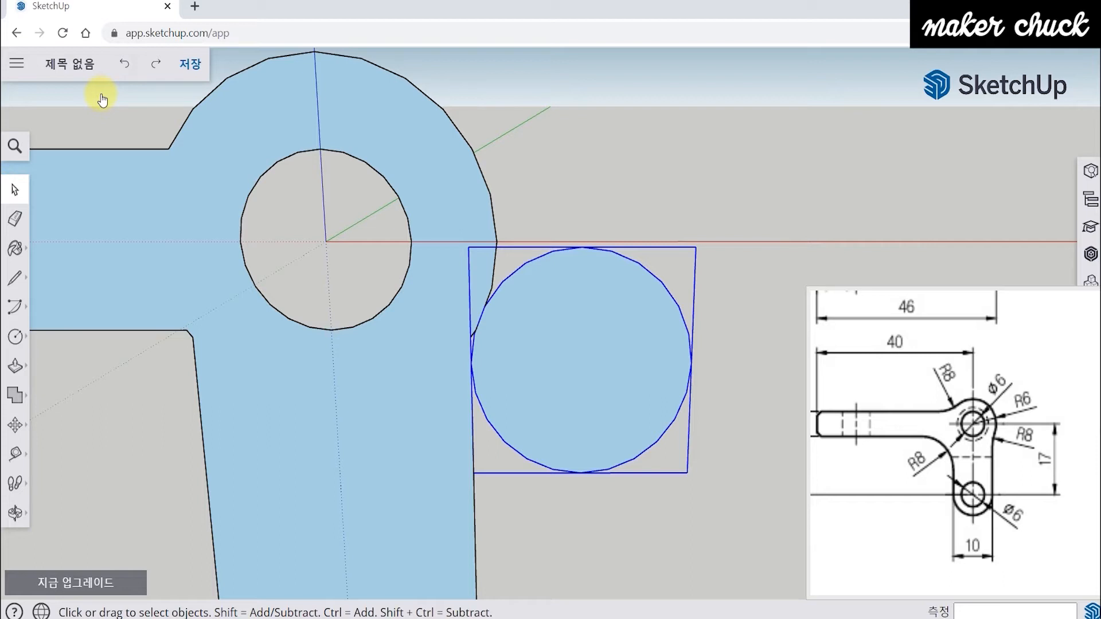
{"action": "scroll", "coordinate": [624, 334], "scroll_direction": "down", "scroll_amount": 4}
{"action": "key", "text": "ctrl+v"}
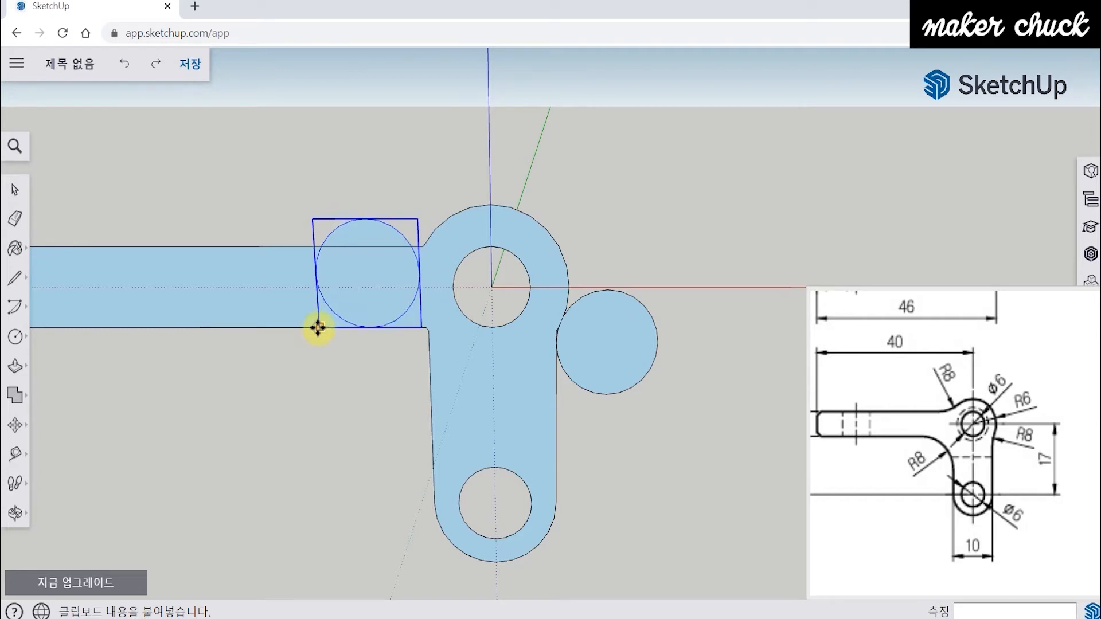
{"action": "left_click", "coordinate": [350, 243]}
{"action": "key", "text": "ctrl+v"}
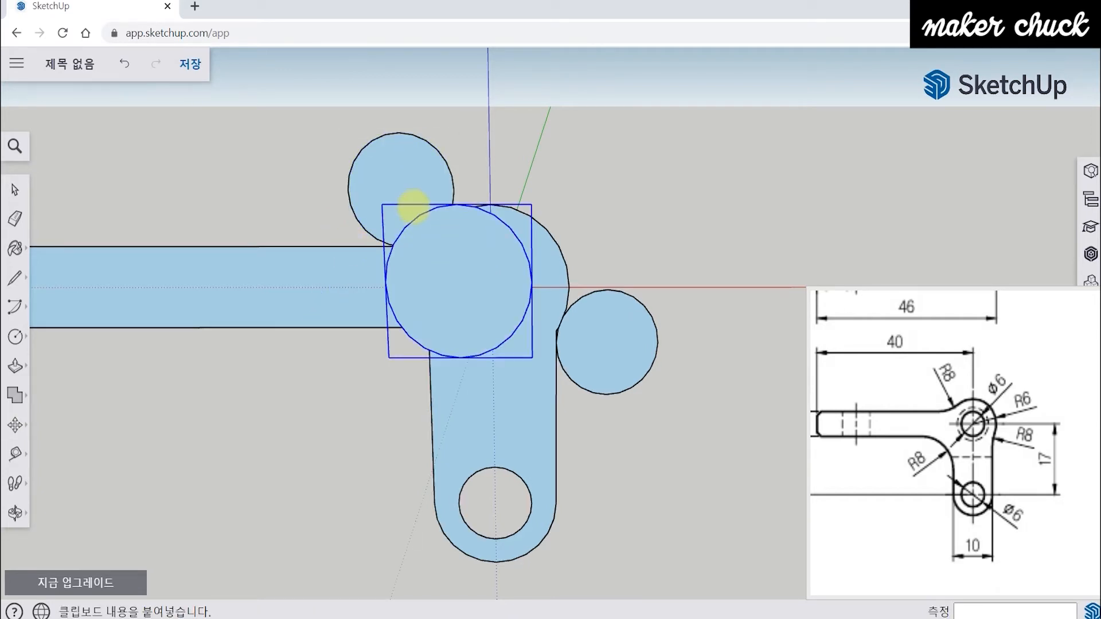
{"action": "middle_click_drag", "start_coordinate": [413, 206], "coordinate": [443, 228]}
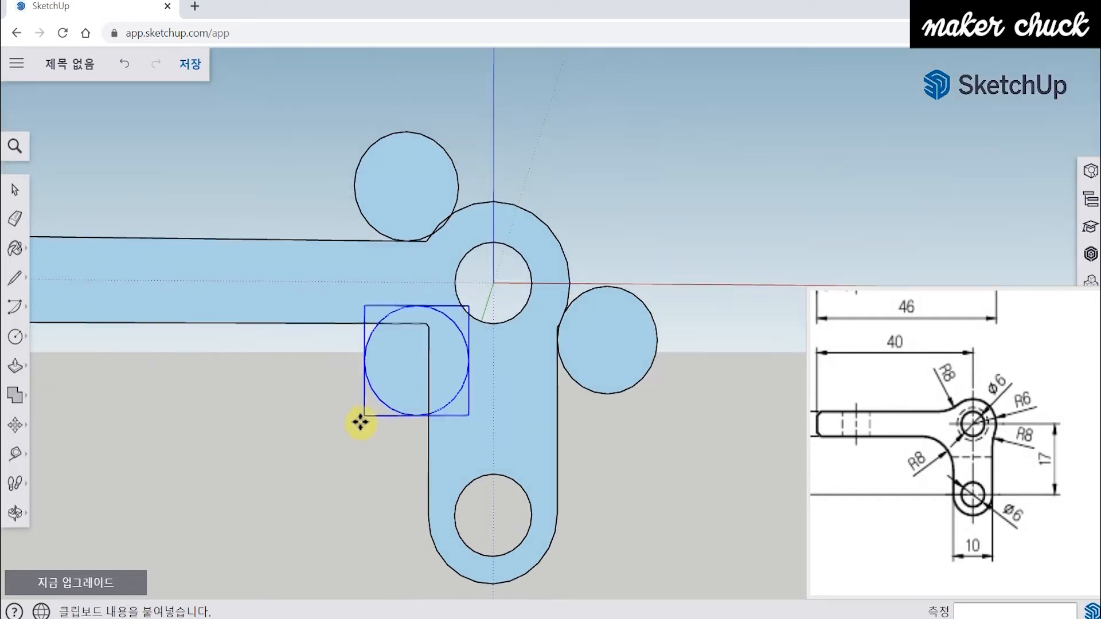
{"action": "left_click", "coordinate": [311, 443]}
Move the lower circle copy sideways until its edge touches the link's vertical edge below the arm.
{"action": "middle_click_drag", "start_coordinate": [535, 381], "coordinate": [417, 390]}
{"action": "scroll", "coordinate": [417, 389], "scroll_direction": "up", "scroll_amount": 5}
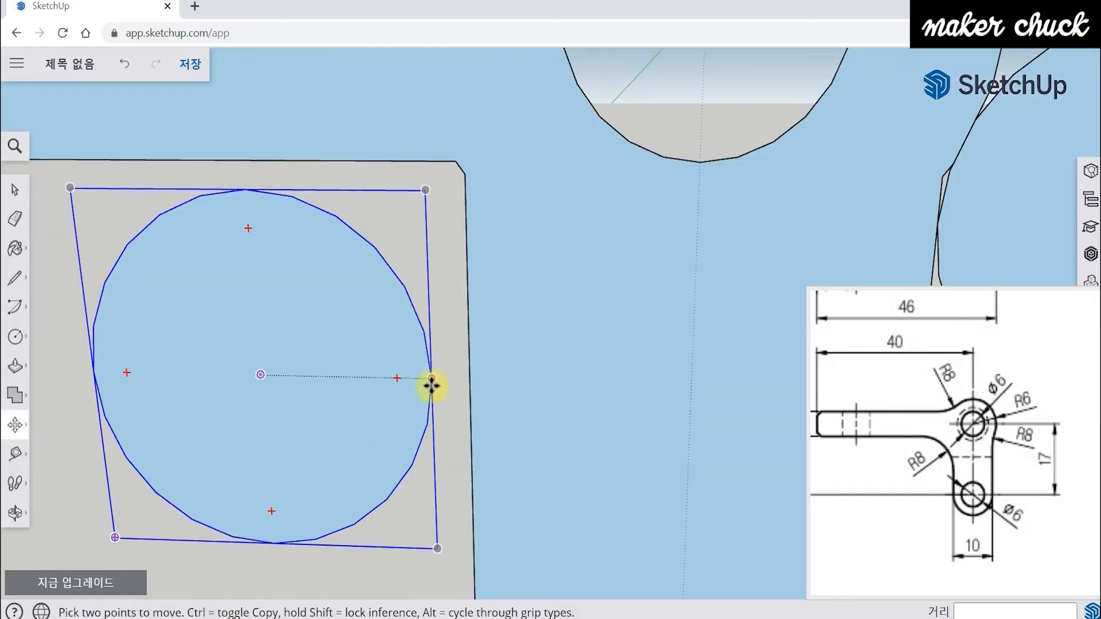
{"action": "left_click", "coordinate": [431, 384]}
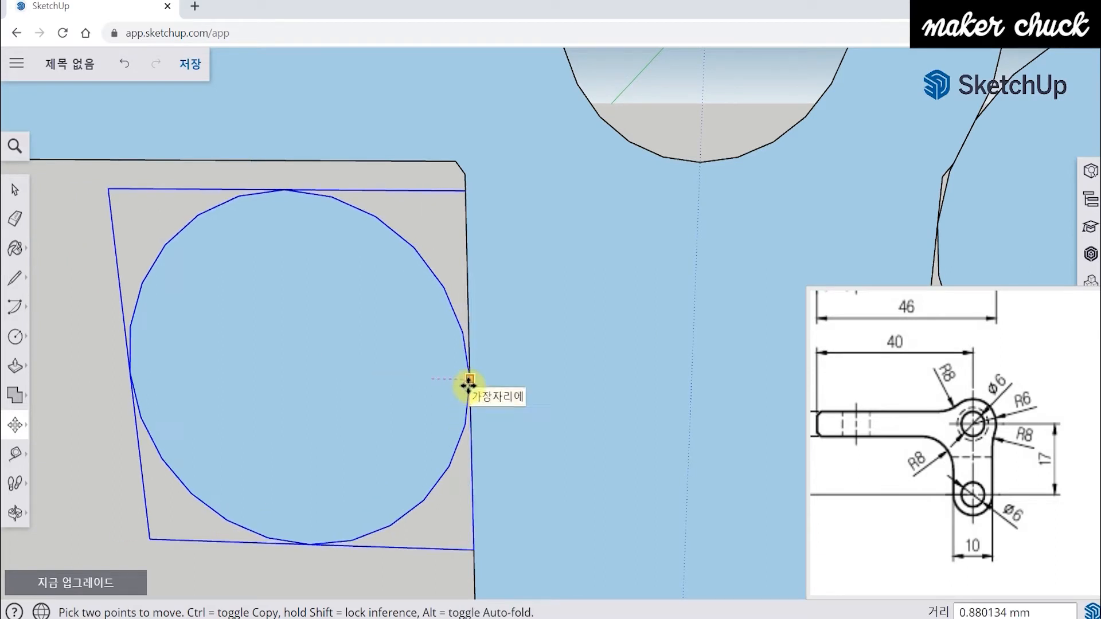
{"action": "left_click", "coordinate": [470, 383]}
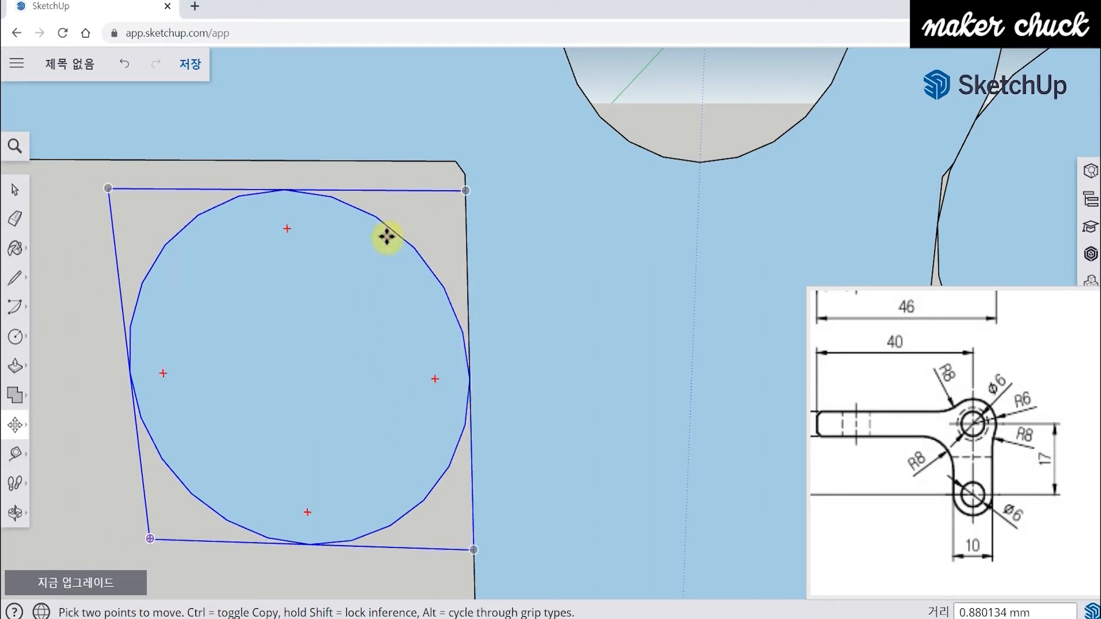
Move the lower circle copy up until its top point touches the arm's lower edge.
{"action": "left_click", "coordinate": [282, 187]}
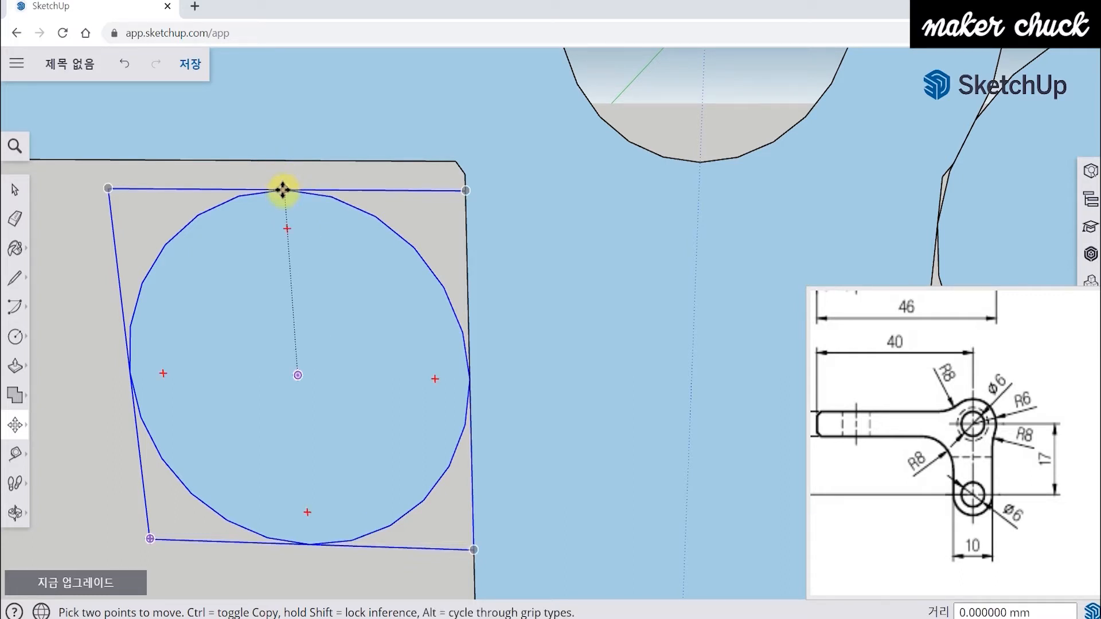
{"action": "middle_click_drag", "start_coordinate": [284, 193], "coordinate": [338, 25]}
{"action": "left_click", "coordinate": [284, 210]}
{"action": "left_click", "coordinate": [285, 181]}
{"action": "middle_click_drag", "start_coordinate": [337, 214], "coordinate": [445, 338]}
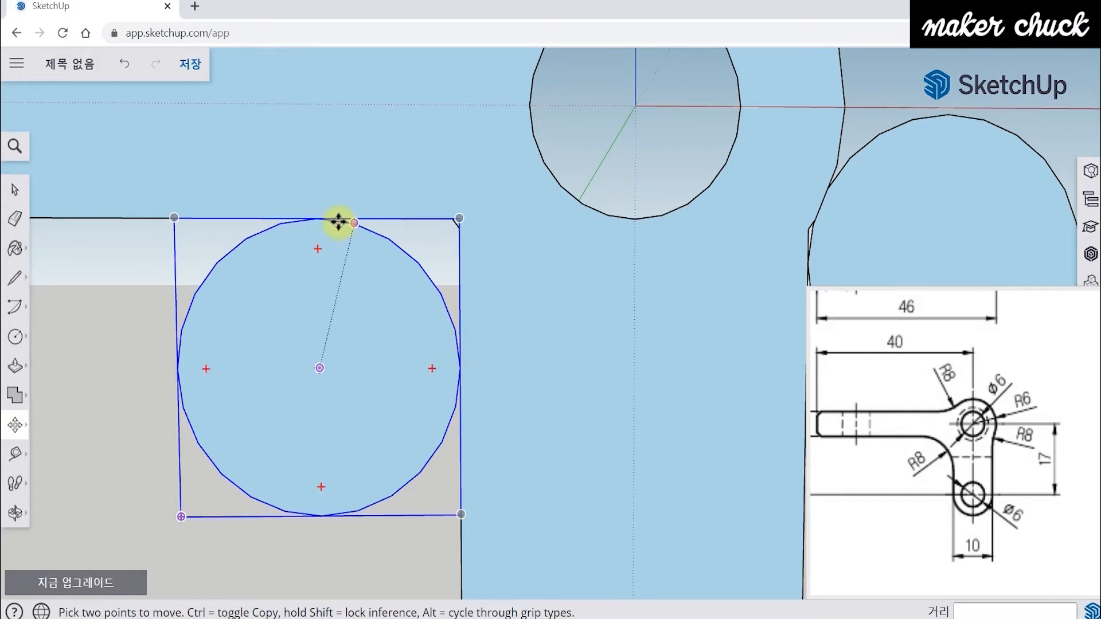
{"action": "scroll", "coordinate": [545, 303], "scroll_direction": "down", "scroll_amount": 3}
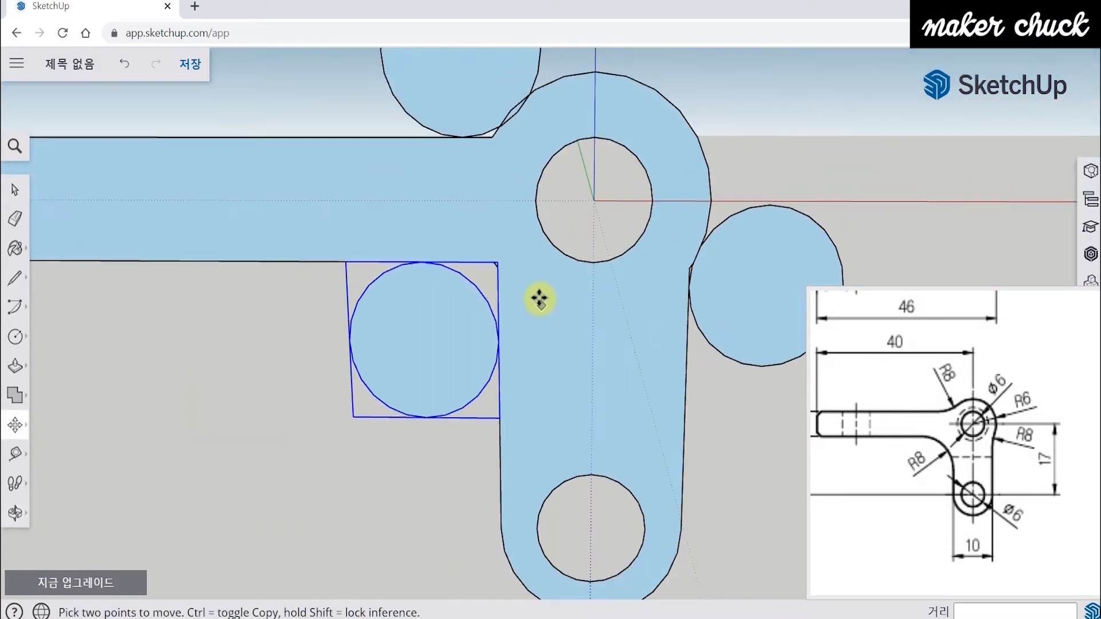
Select the upper circle copy and slide it 2 mm along the arm's upper edge, away from the round end.
{"action": "middle_click_drag", "start_coordinate": [536, 214], "coordinate": [517, 386], "text": "shift"}
{"action": "scroll", "coordinate": [470, 227], "scroll_direction": "up", "scroll_amount": 2}
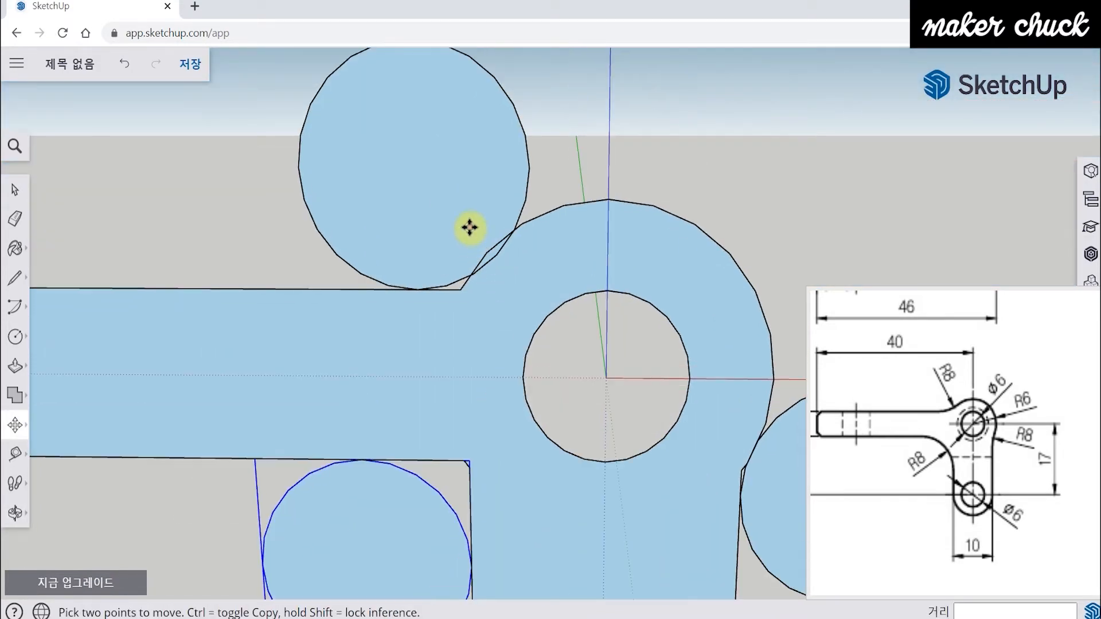
{"action": "left_click", "coordinate": [27, 194]}
{"action": "left_click", "coordinate": [451, 182]}
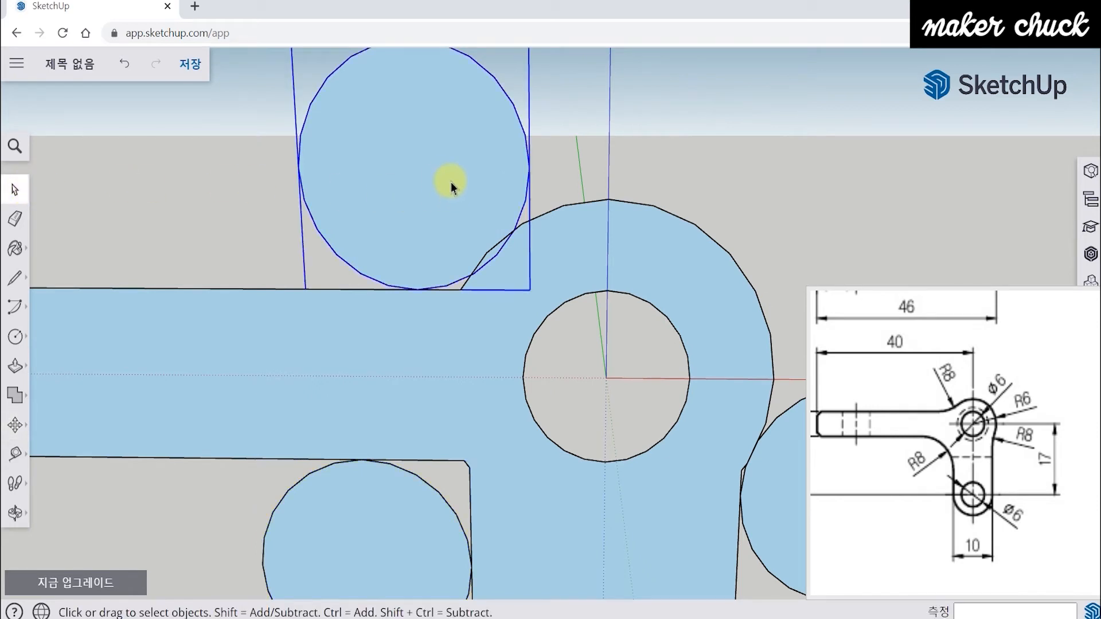
{"action": "left_click", "coordinate": [16, 425]}
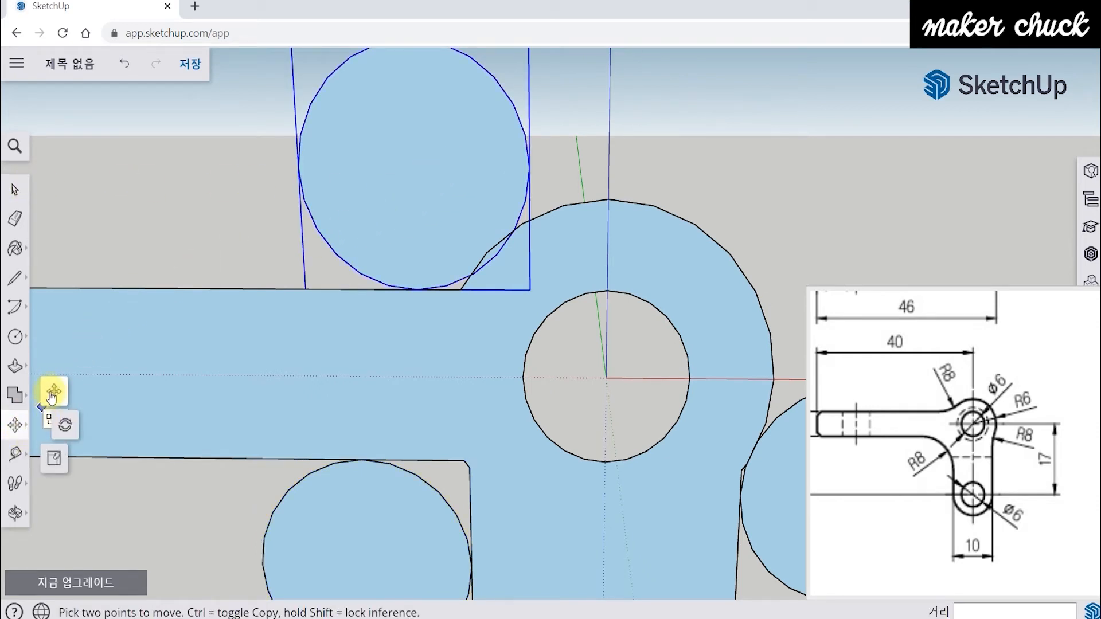
{"action": "scroll", "coordinate": [421, 293], "scroll_direction": "up", "scroll_amount": 3}
{"action": "left_click", "coordinate": [420, 292]}
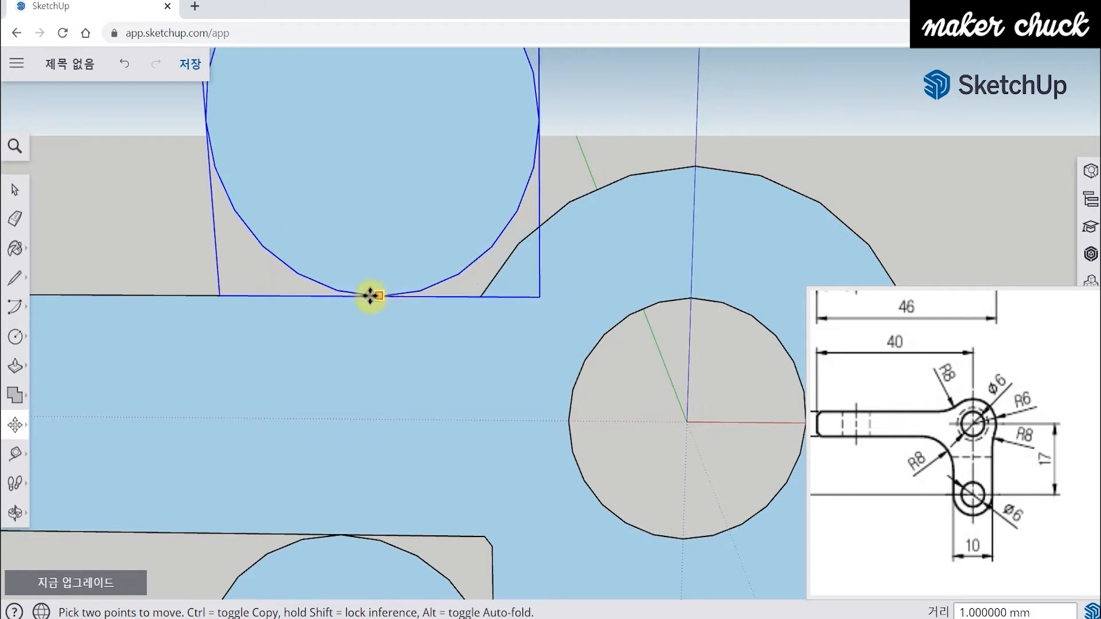
{"action": "left_click", "coordinate": [347, 296]}
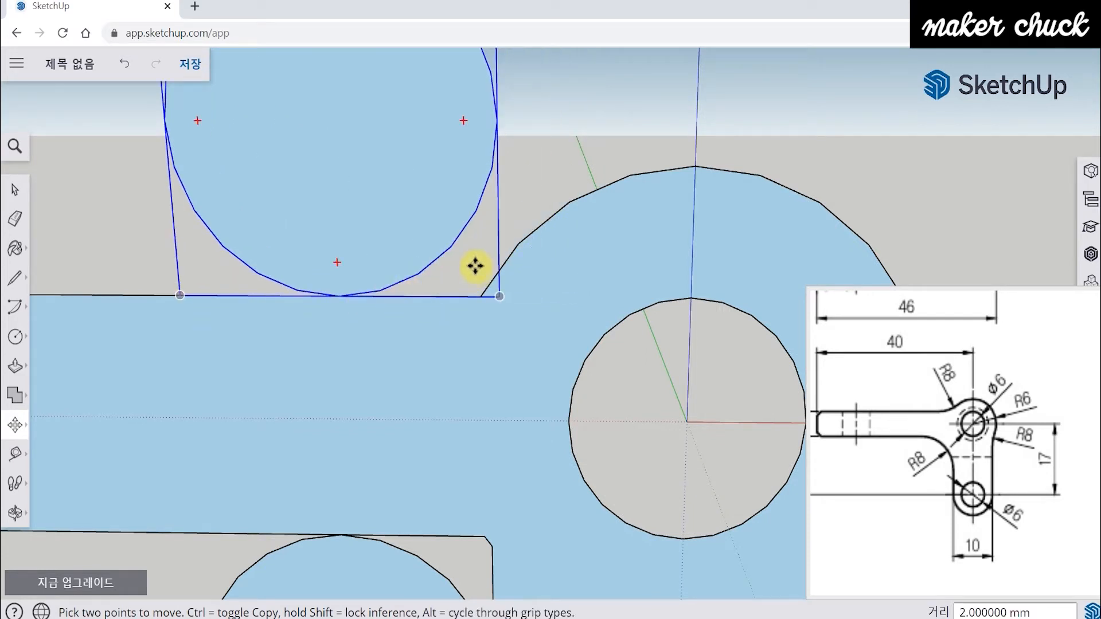
Try to move the upper circle back toward the round end so it meets the end's outline at a corner point.
{"action": "left_click", "coordinate": [436, 256]}
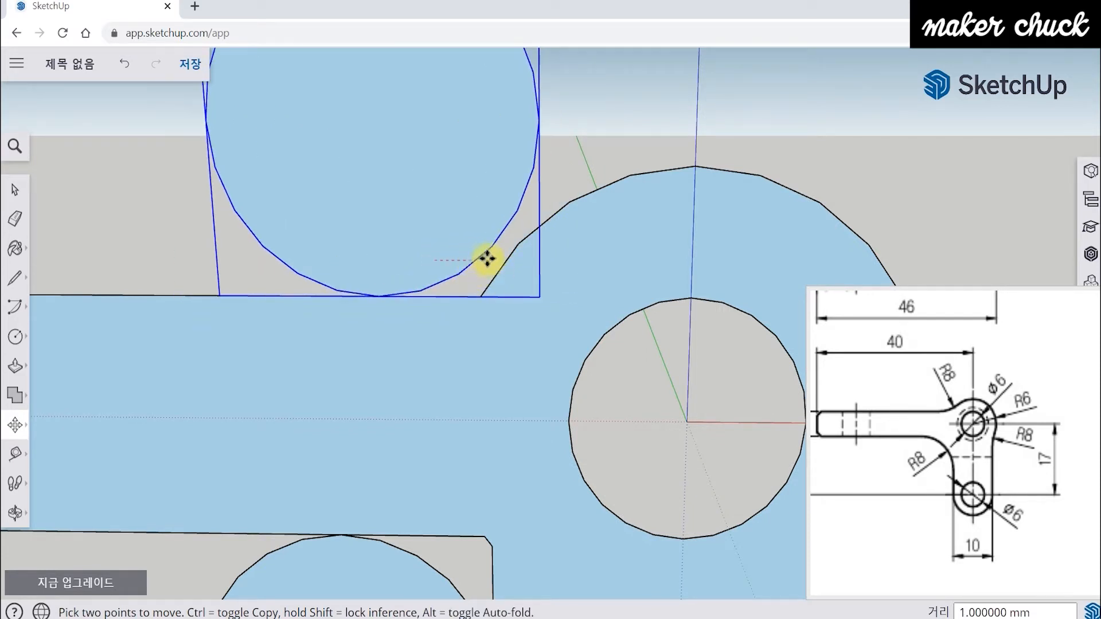
{"action": "left_click", "coordinate": [503, 258]}
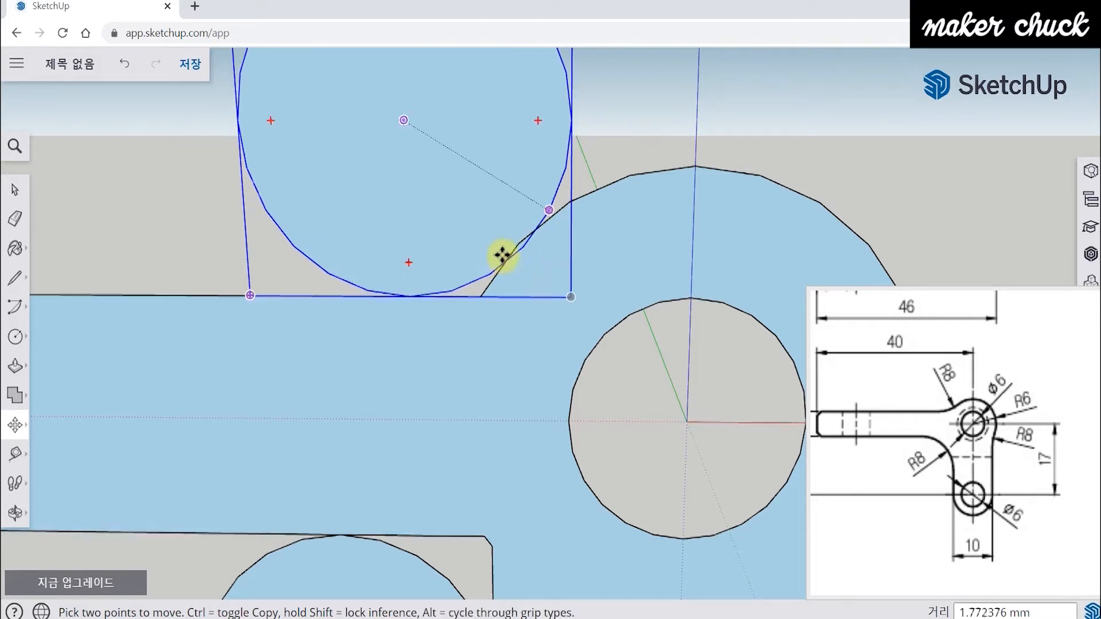
{"action": "scroll", "coordinate": [522, 273], "scroll_direction": "up", "scroll_amount": 3}
{"action": "scroll", "coordinate": [516, 281], "scroll_direction": "up", "scroll_amount": 2}
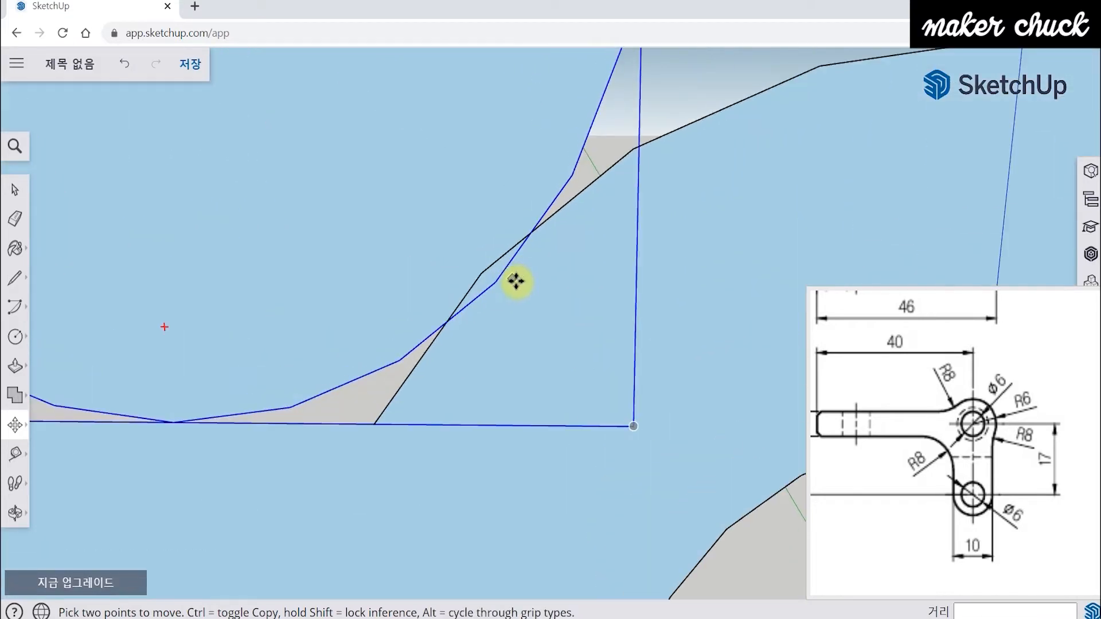
{"action": "left_click", "coordinate": [519, 252]}
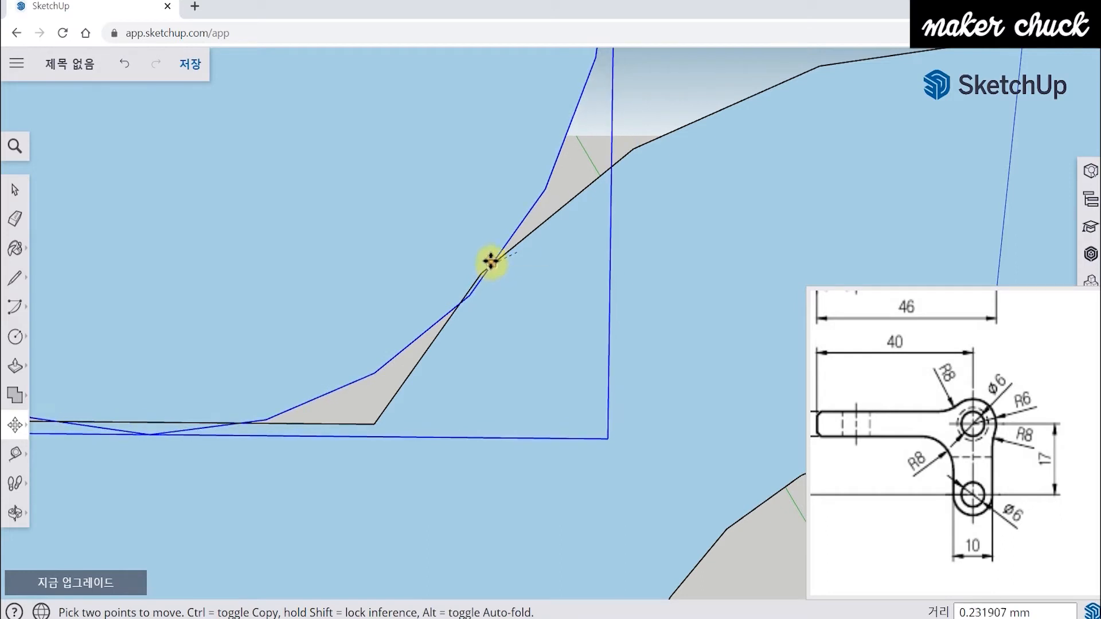
{"action": "left_click", "coordinate": [479, 280]}
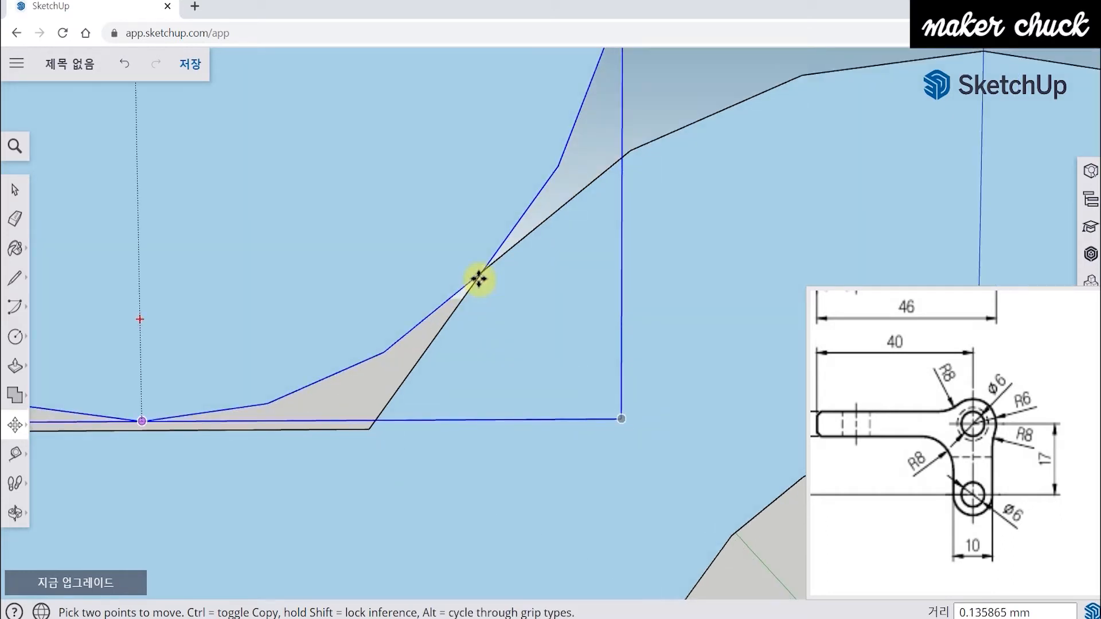
Try to bring the upper circle's lowest point onto the arm's upper edge again.
{"action": "left_click", "coordinate": [140, 422]}
{"action": "left_click", "coordinate": [140, 432]}
{"action": "scroll", "coordinate": [140, 432], "scroll_direction": "up", "scroll_amount": 3}
{"action": "middle_click_drag", "start_coordinate": [140, 432], "coordinate": [227, 430]}
{"action": "left_click", "coordinate": [148, 427]}
{"action": "left_click", "coordinate": [153, 420]}
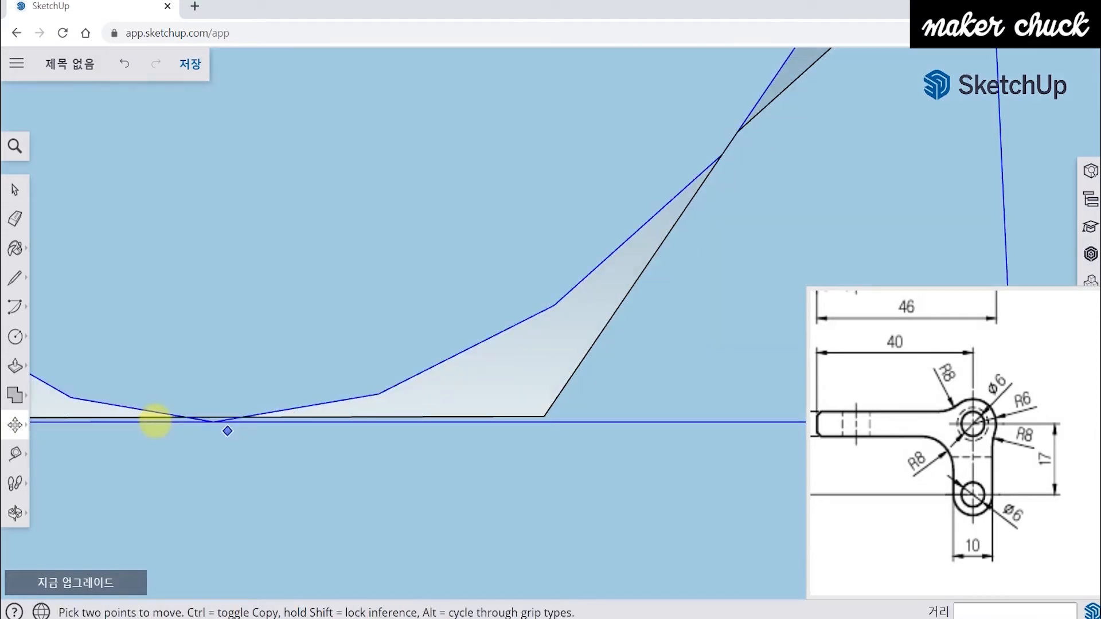
{"action": "scroll", "coordinate": [229, 429], "scroll_direction": "up", "scroll_amount": 2}
{"action": "left_click", "coordinate": [205, 418]}
{"action": "left_click", "coordinate": [207, 418]}
{"action": "left_click", "coordinate": [296, 379]}
{"action": "scroll", "coordinate": [401, 343], "scroll_direction": "down", "scroll_amount": 6}
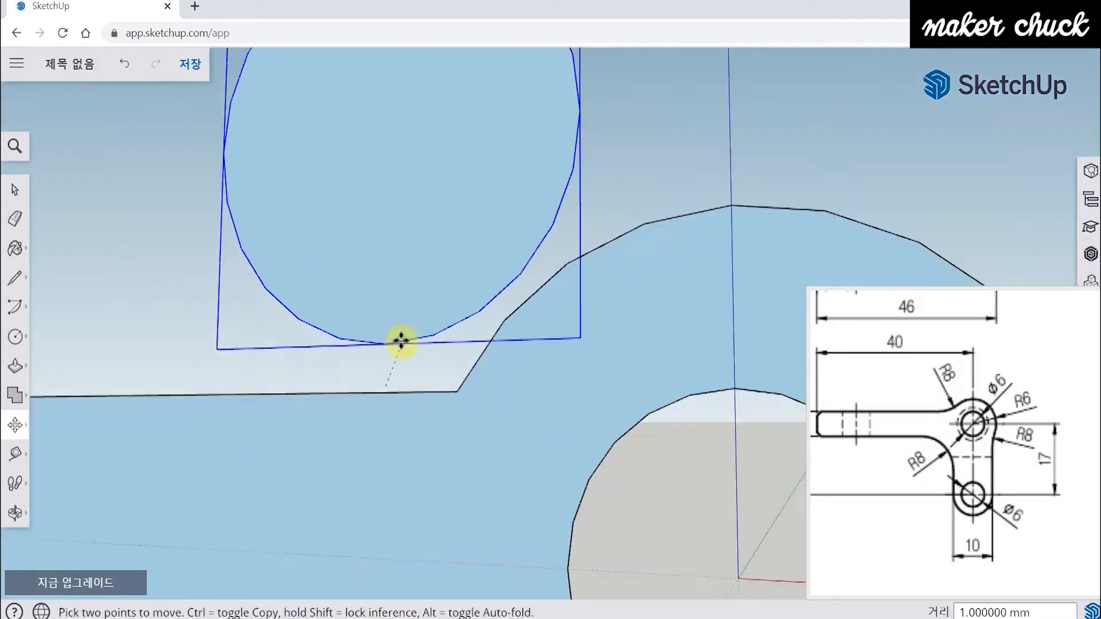
Move the upper circle by its lowest point down onto the arm's upper edge.
{"action": "middle_click_drag", "start_coordinate": [401, 342], "coordinate": [386, 327]}
{"action": "left_click", "coordinate": [386, 327]}
{"action": "left_click", "coordinate": [364, 335]}
{"action": "left_click", "coordinate": [364, 377]}
Slide the upper circle along the arm until its outline meets the round end.
{"action": "scroll", "coordinate": [528, 312], "scroll_direction": "up", "scroll_amount": 3}
{"action": "left_click", "coordinate": [522, 286]}
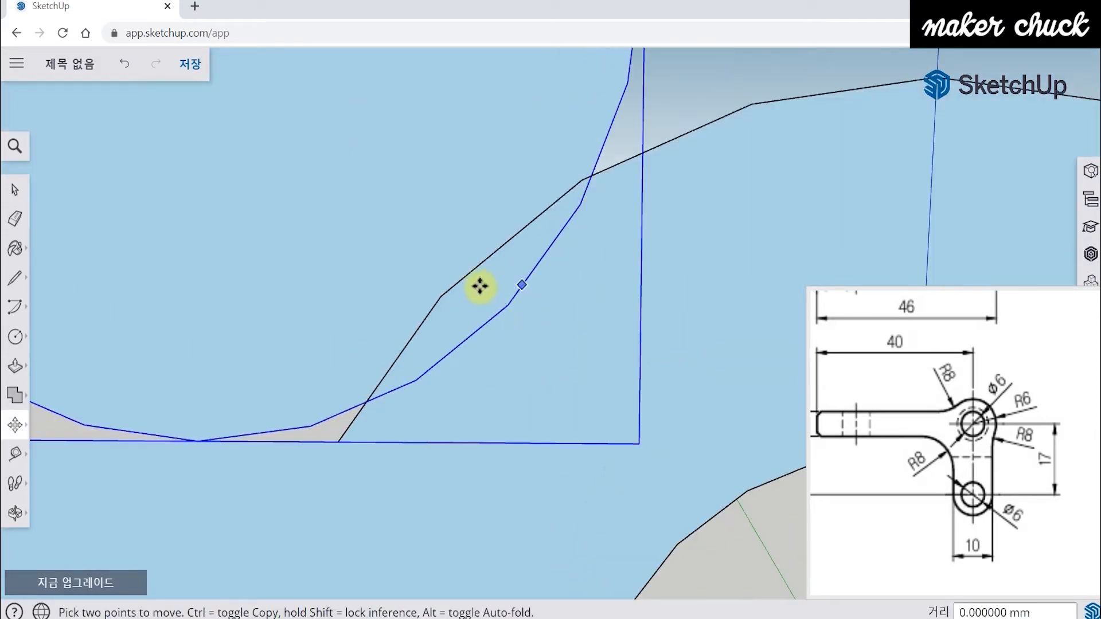
{"action": "left_click", "coordinate": [453, 286]}
{"action": "scroll", "coordinate": [436, 314], "scroll_direction": "up", "scroll_amount": 3}
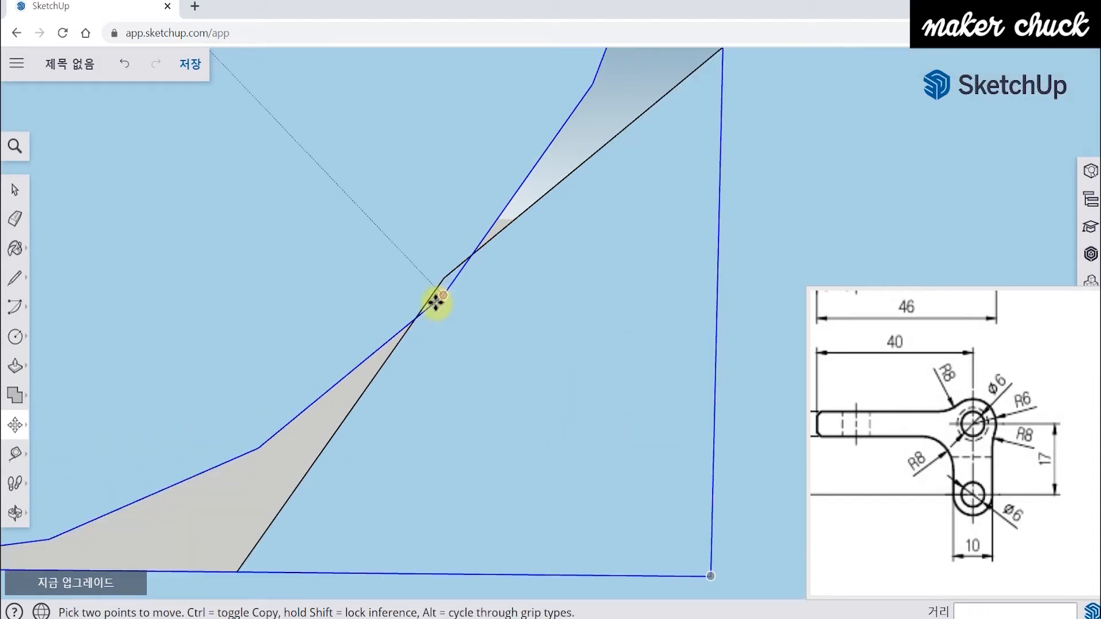
{"action": "scroll", "coordinate": [457, 280], "scroll_direction": "down", "scroll_amount": 9}
{"action": "middle_click_drag", "start_coordinate": [562, 363], "coordinate": [568, 374]}
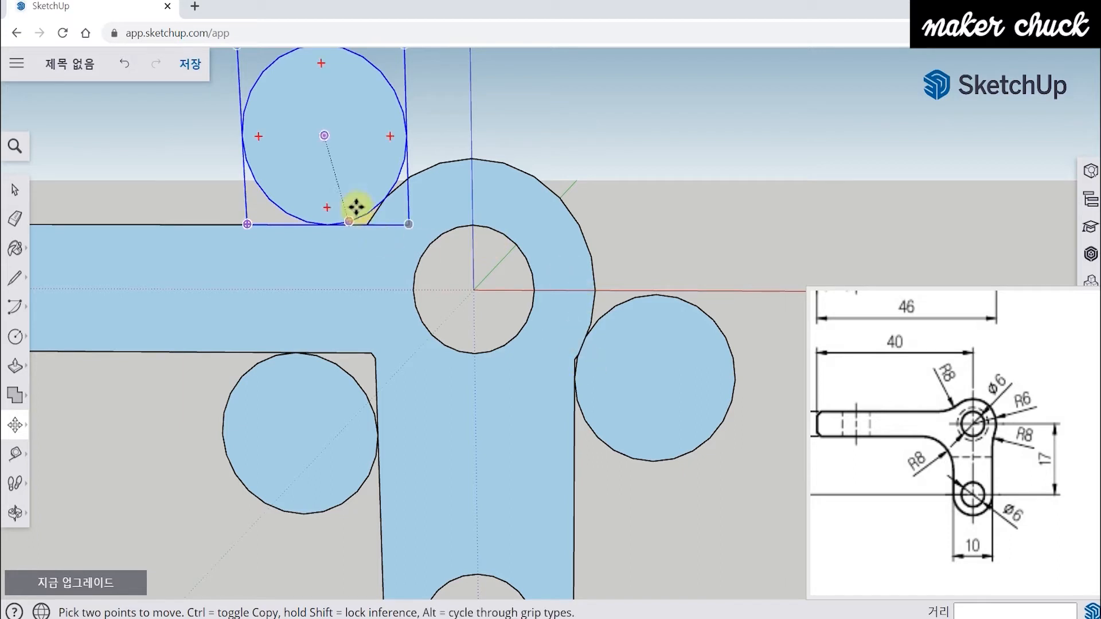
Explode the upper circle group so its geometry merges with the lever profile.
{"action": "left_click", "coordinate": [16, 190]}
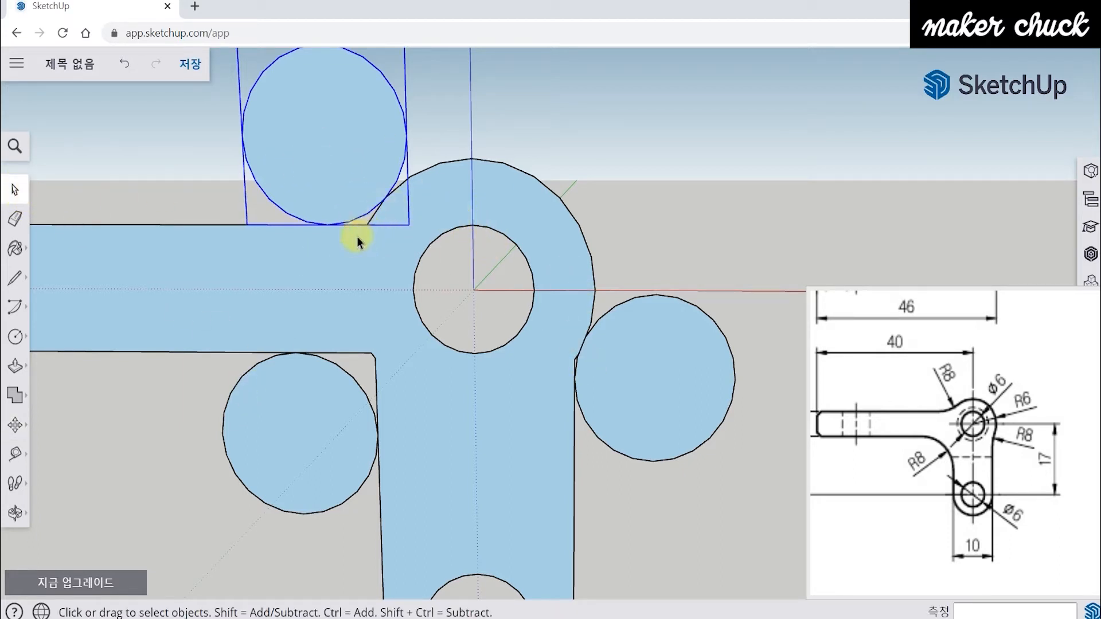
{"action": "right_click", "coordinate": [377, 187]}
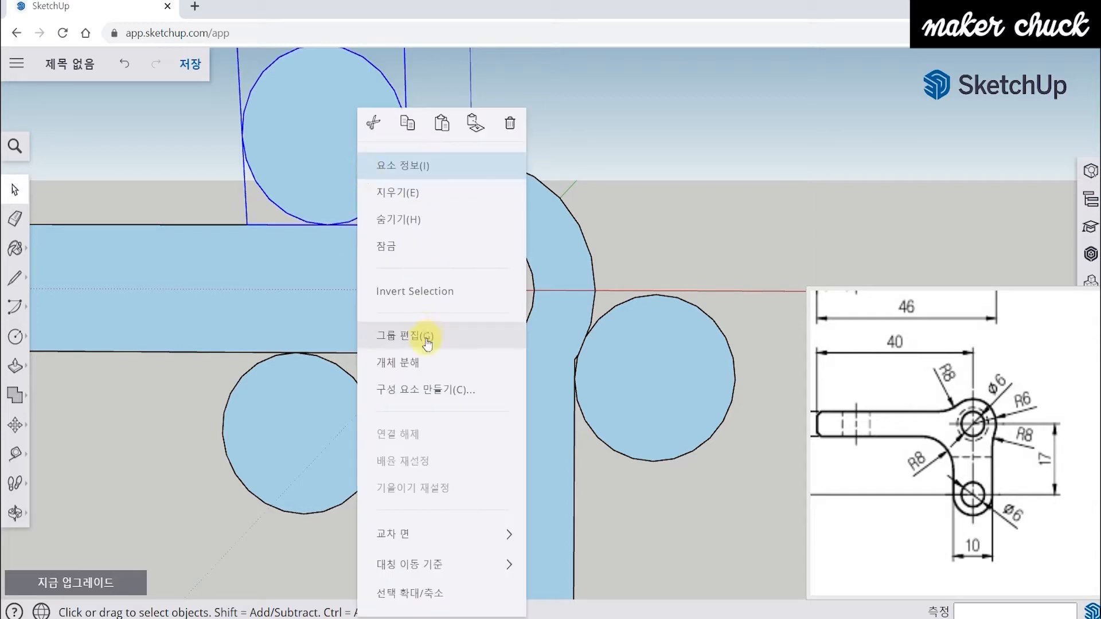
{"action": "left_click", "coordinate": [423, 362]}
Trace a line from the arm's upper corner to the circle's tangent point to fill the gap between arm, circle and round end.
{"action": "scroll", "coordinate": [332, 219], "scroll_direction": "up", "scroll_amount": 5}
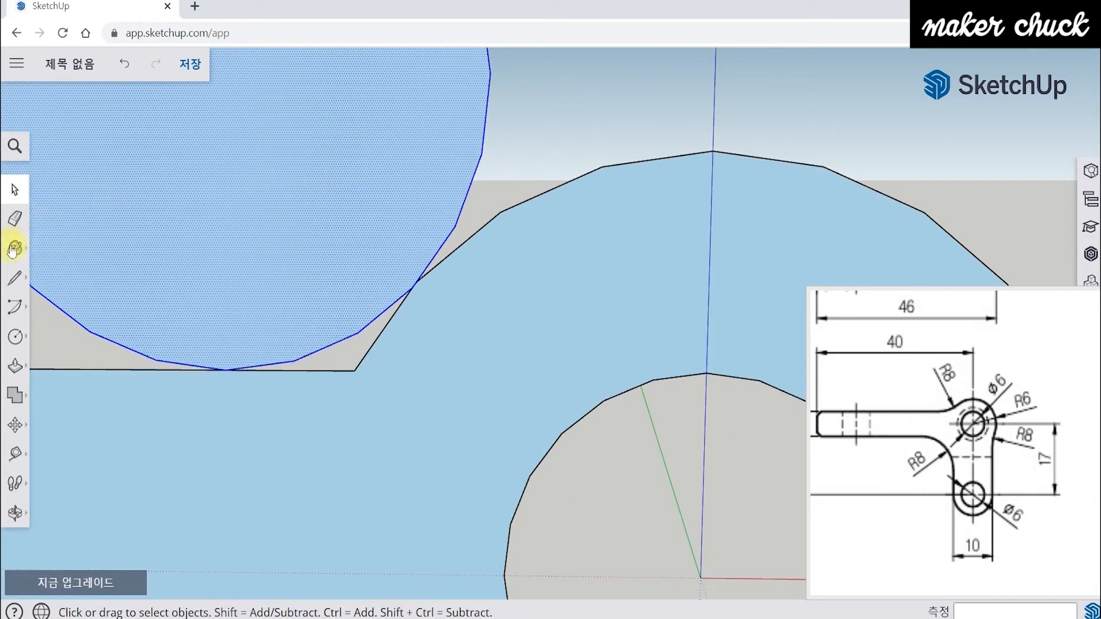
{"action": "left_click", "coordinate": [15, 280]}
{"action": "scroll", "coordinate": [280, 367], "scroll_direction": "up", "scroll_amount": 1}
{"action": "left_click", "coordinate": [368, 374]}
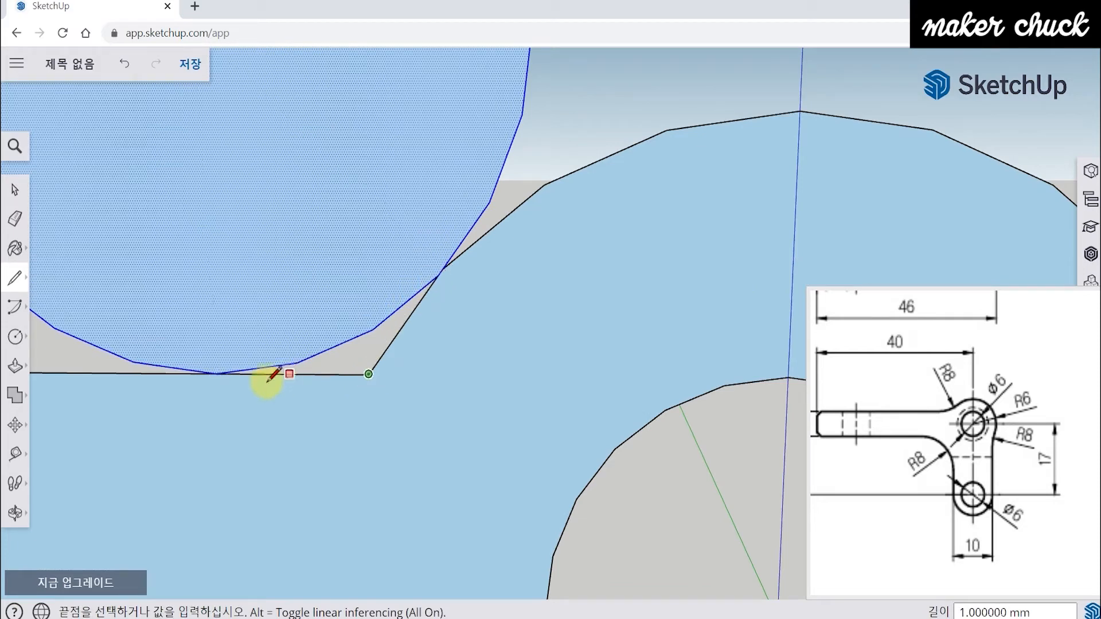
{"action": "left_click", "coordinate": [216, 372]}
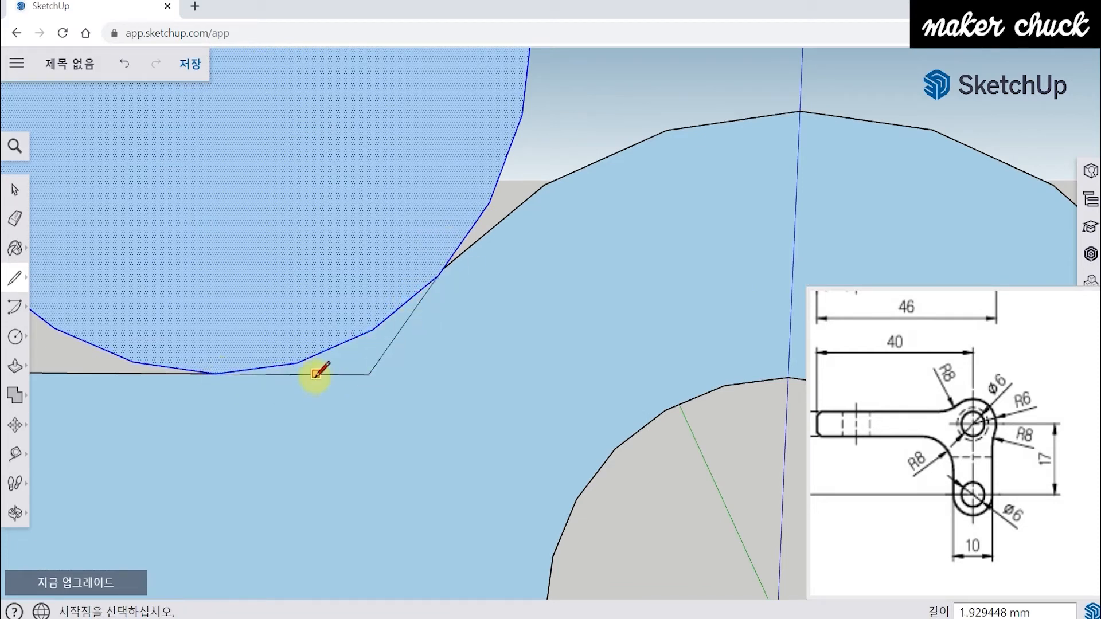
Explode the circle group below the arm so it merges with the lever profile.
{"action": "scroll", "coordinate": [422, 382], "scroll_direction": "down", "scroll_amount": 2}
{"action": "scroll", "coordinate": [416, 395], "scroll_direction": "down", "scroll_amount": 4}
{"action": "middle_click_drag", "start_coordinate": [423, 427], "coordinate": [445, 237], "text": "shift"}
{"action": "left_click", "coordinate": [12, 190]}
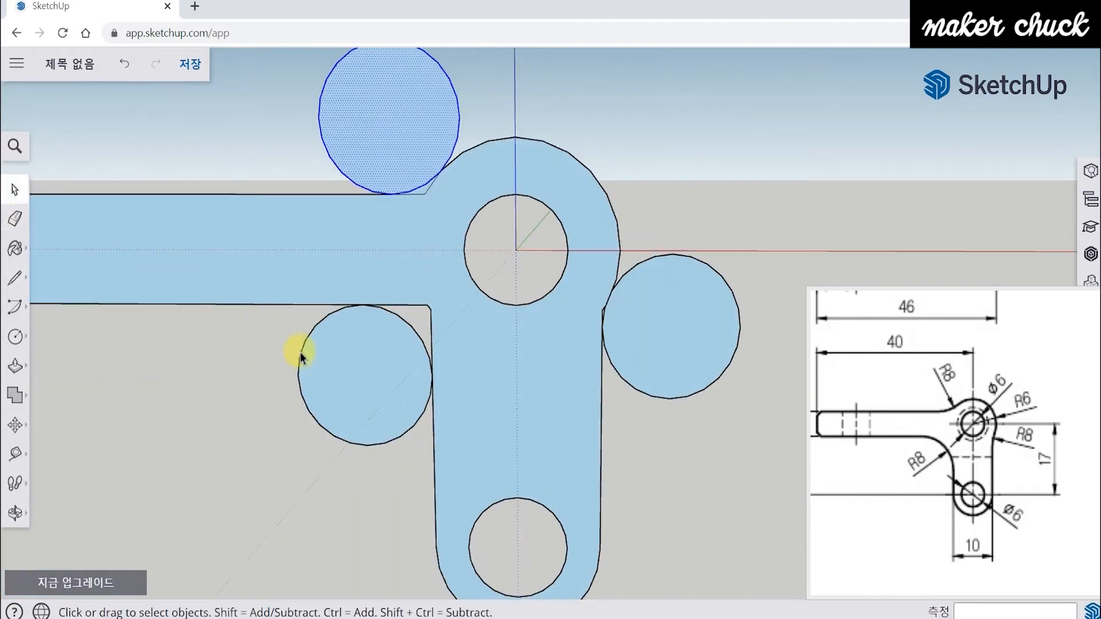
{"action": "right_click", "coordinate": [334, 372]}
{"action": "left_click", "coordinate": [371, 374]}
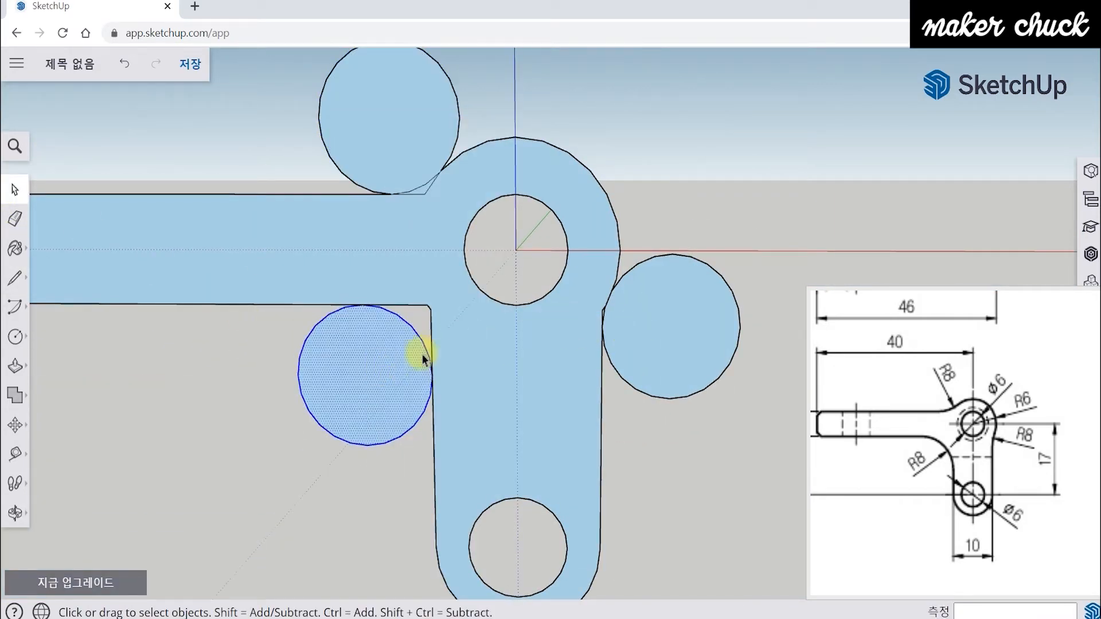
Trace a line along the arm's lower edge from the circle's tangent point to the inner corner to fill the gap.
{"action": "scroll", "coordinate": [422, 353], "scroll_direction": "up", "scroll_amount": 4}
{"action": "left_click", "coordinate": [14, 287]}
{"action": "scroll", "coordinate": [373, 215], "scroll_direction": "up", "scroll_amount": 3}
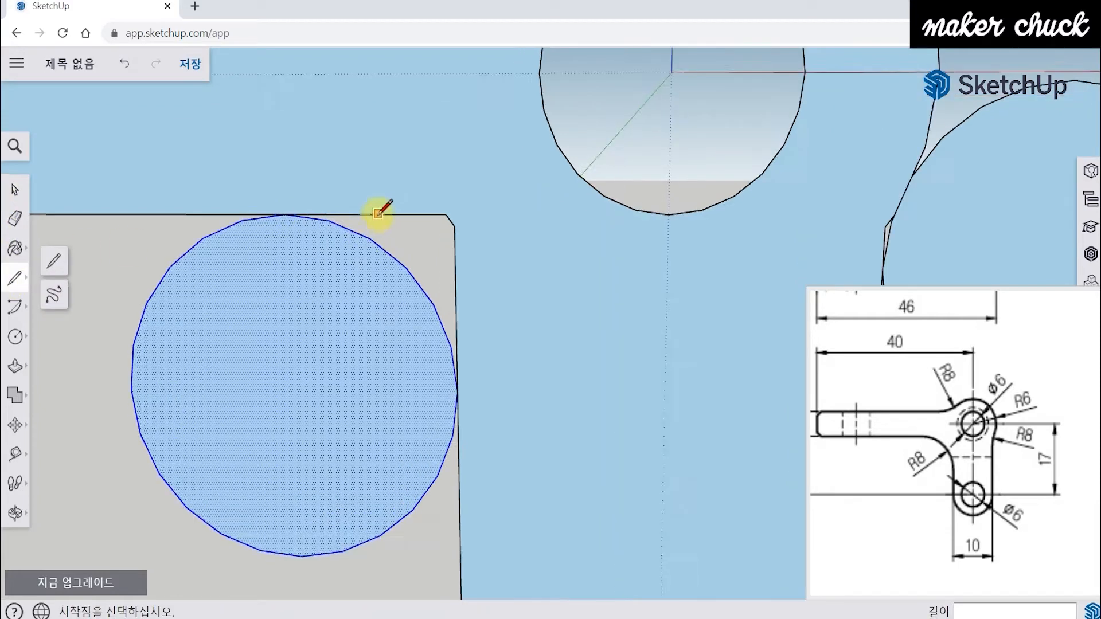
{"action": "left_click", "coordinate": [273, 213]}
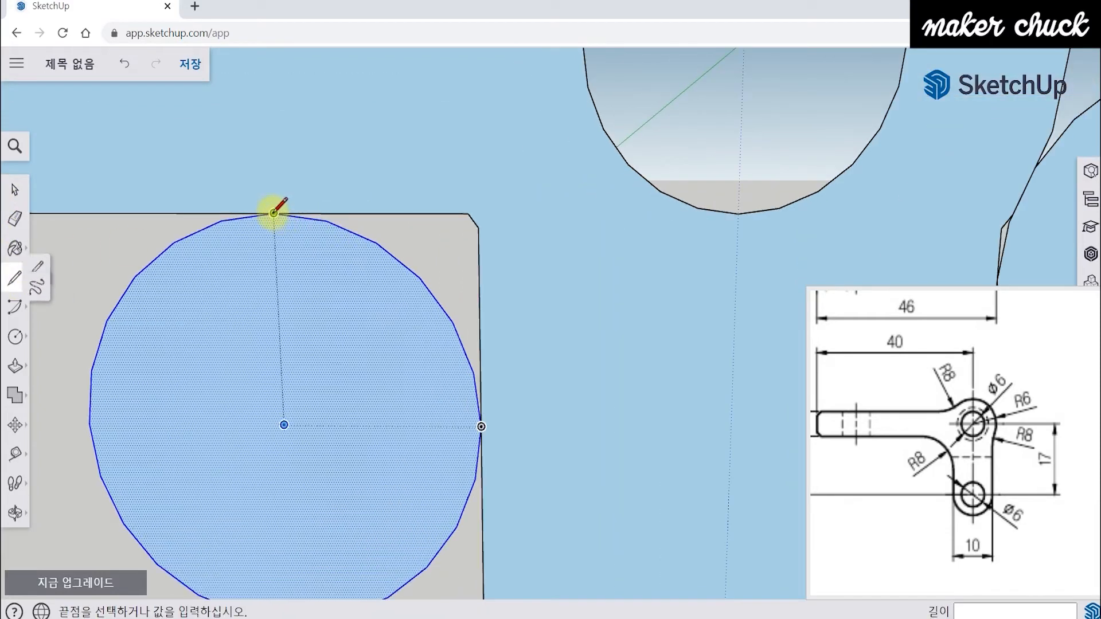
{"action": "left_click", "coordinate": [469, 214]}
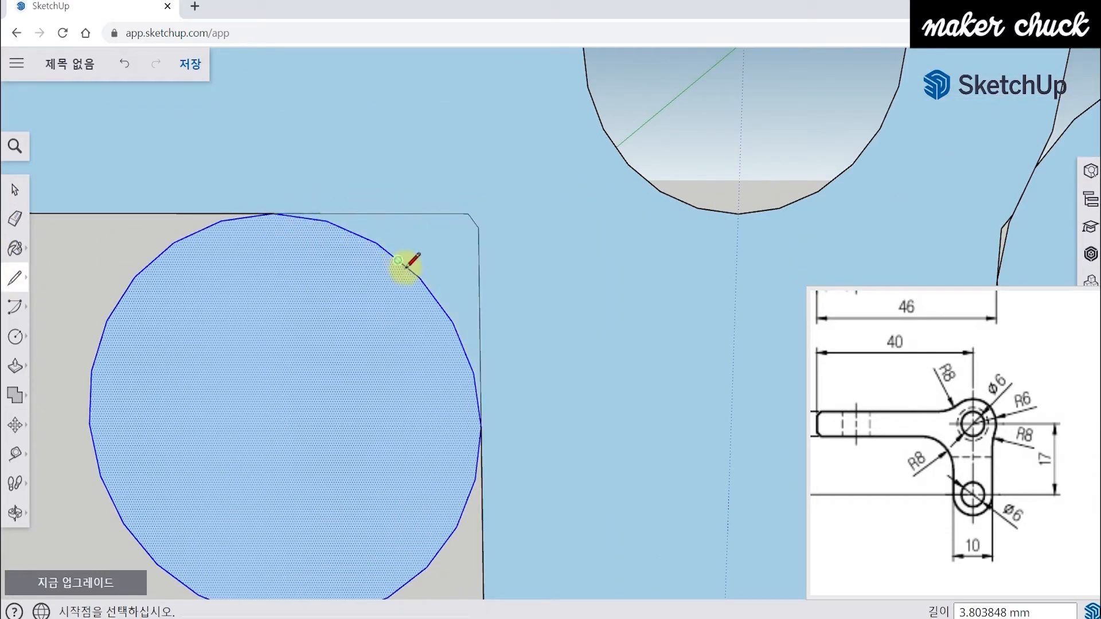
Explode the circle group on the outer side of the leg so it merges with the lever profile.
{"action": "scroll", "coordinate": [484, 327], "scroll_direction": "up", "scroll_amount": 3}
{"action": "scroll", "coordinate": [485, 328], "scroll_direction": "down", "scroll_amount": 5}
{"action": "scroll", "coordinate": [483, 327], "scroll_direction": "down", "scroll_amount": 3}
{"action": "middle_click_drag", "start_coordinate": [553, 314], "coordinate": [268, 327], "text": "shift"}
{"action": "left_click", "coordinate": [14, 190]}
{"action": "left_click", "coordinate": [510, 315]}
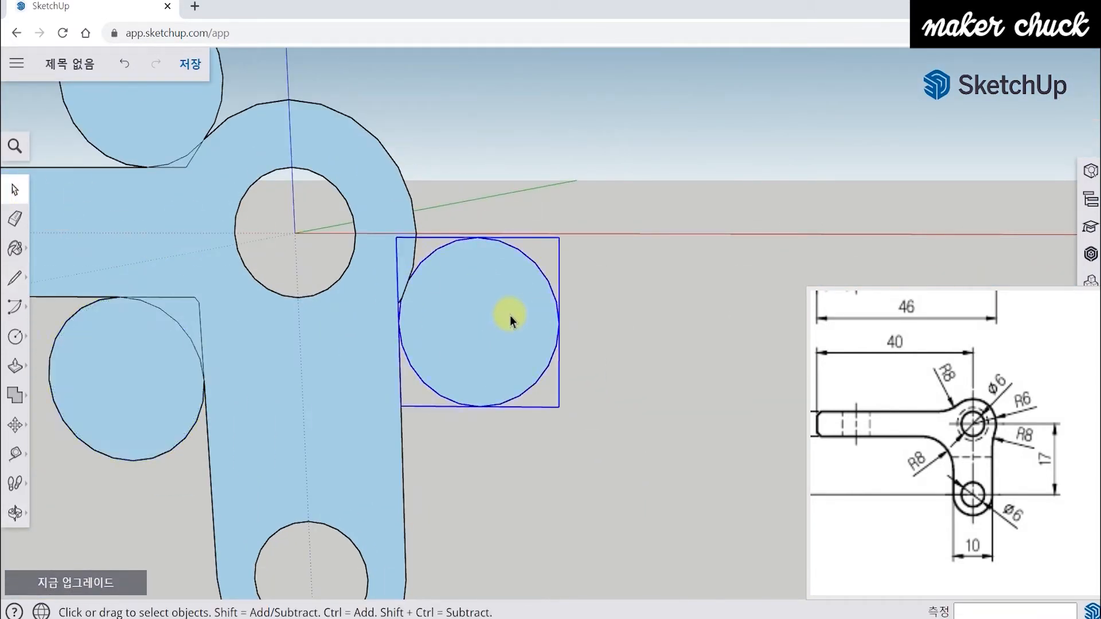
{"action": "right_click", "coordinate": [511, 315]}
{"action": "left_click", "coordinate": [568, 356]}
Trace a line along the leg's outer edge from its upper corner to the circle's tangent point to fill the gap.
{"action": "scroll", "coordinate": [419, 332], "scroll_direction": "up", "scroll_amount": 5}
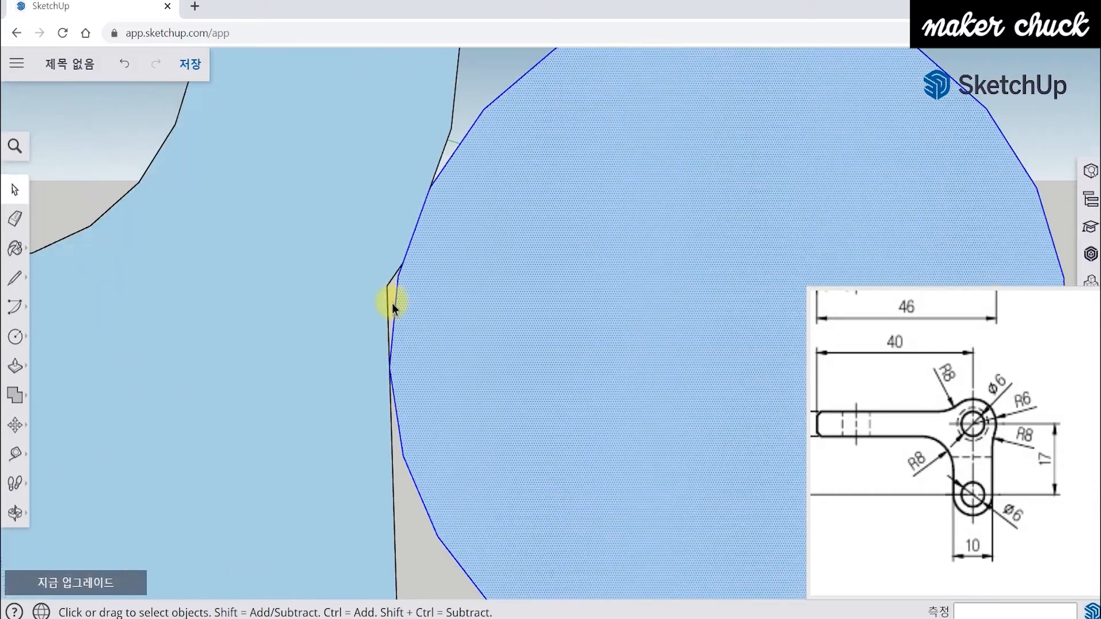
{"action": "left_click", "coordinate": [15, 277]}
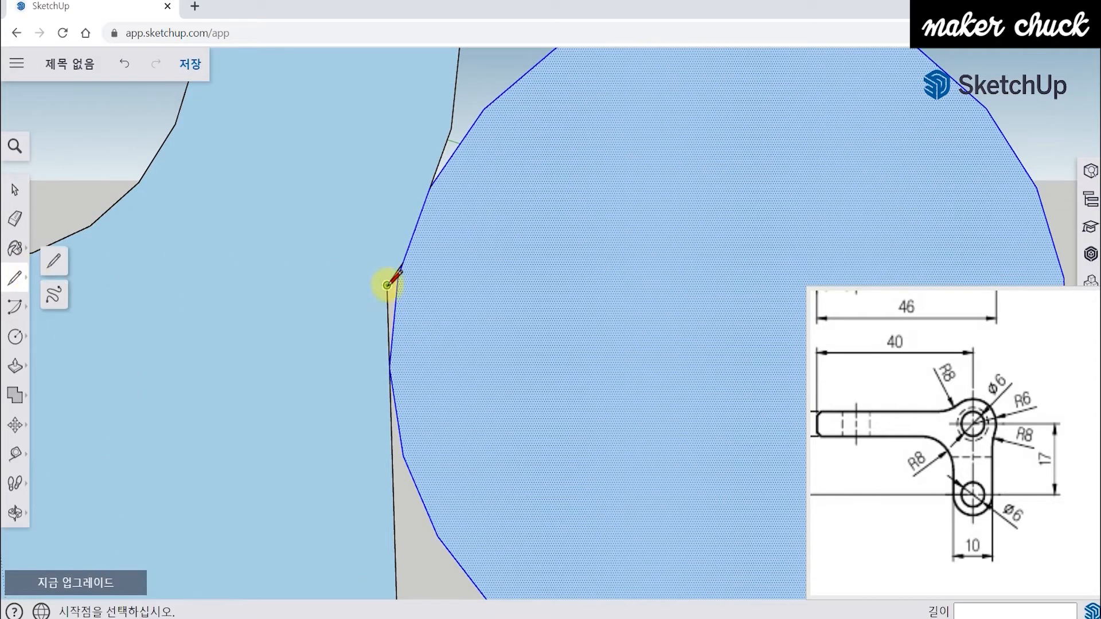
{"action": "left_click", "coordinate": [387, 286]}
{"action": "left_click", "coordinate": [389, 369]}
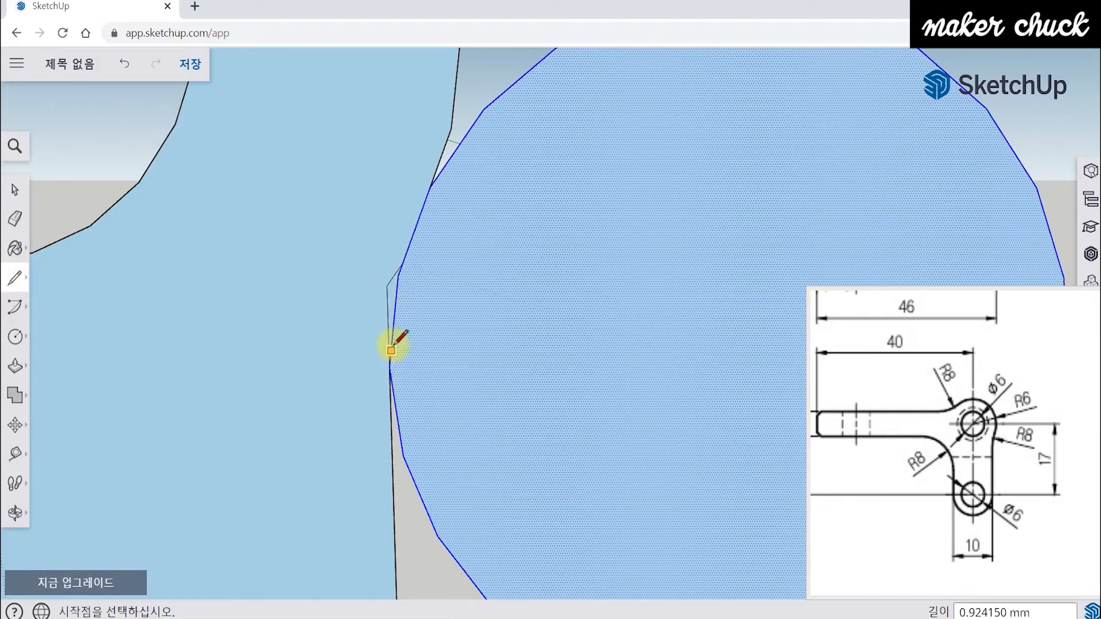
{"action": "scroll", "coordinate": [419, 291], "scroll_direction": "down", "scroll_amount": 10}
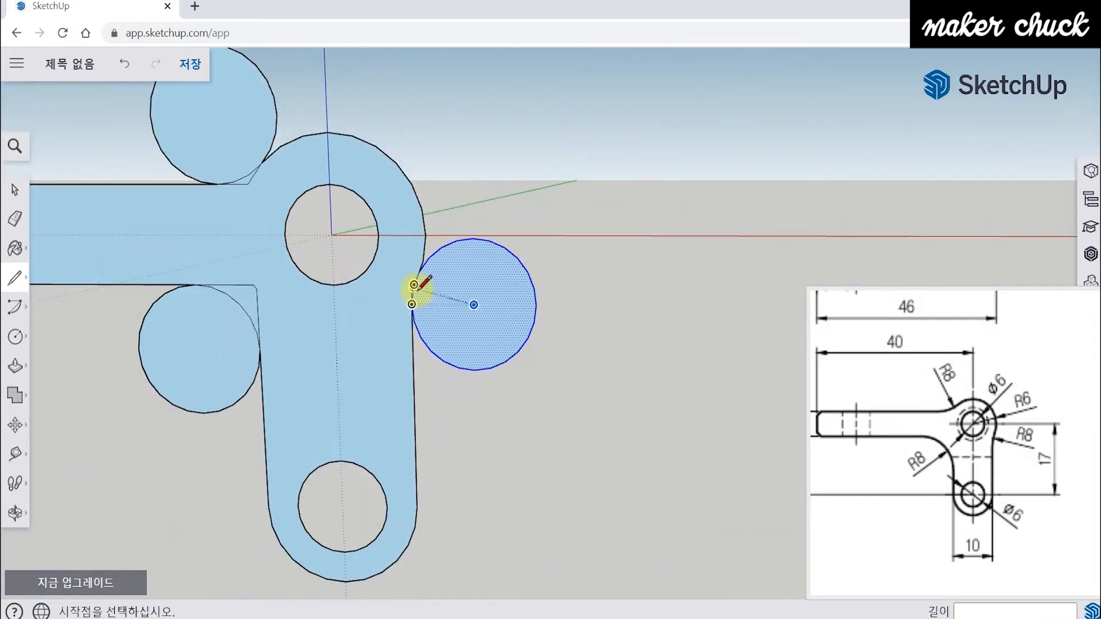
Erase the outer arcs of all three tangent circles so only the R8 fillet arcs remain on the profile.
{"action": "middle_click_drag", "start_coordinate": [423, 287], "coordinate": [476, 324], "text": "shift"}
{"action": "left_click", "coordinate": [16, 219]}
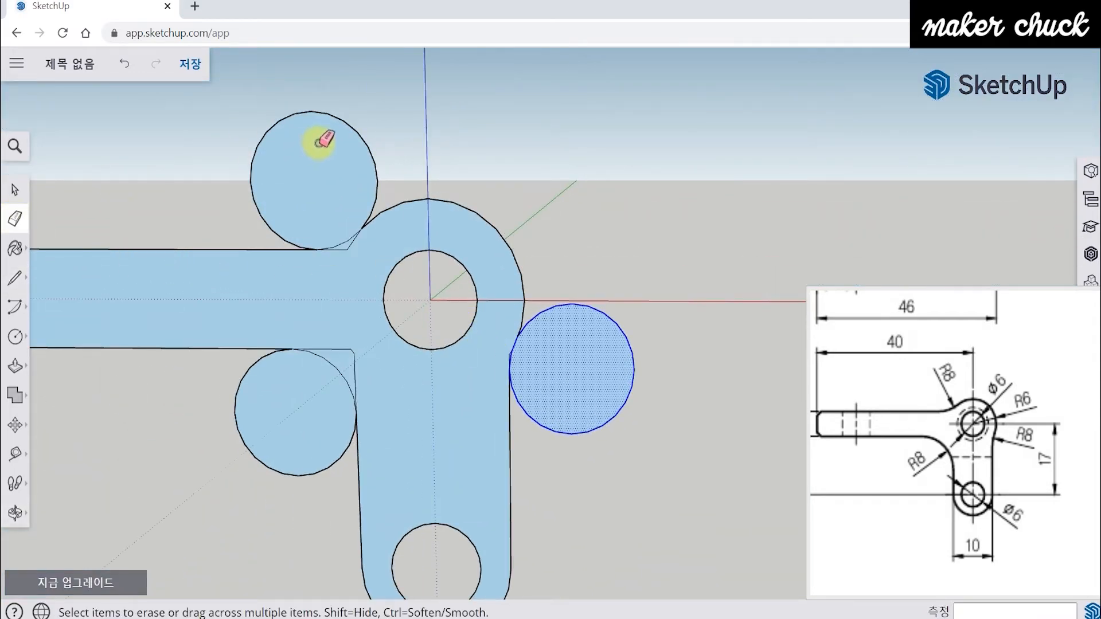
{"action": "left_click", "coordinate": [344, 118]}
{"action": "left_click", "coordinate": [617, 332]}
{"action": "left_click", "coordinate": [302, 472]}
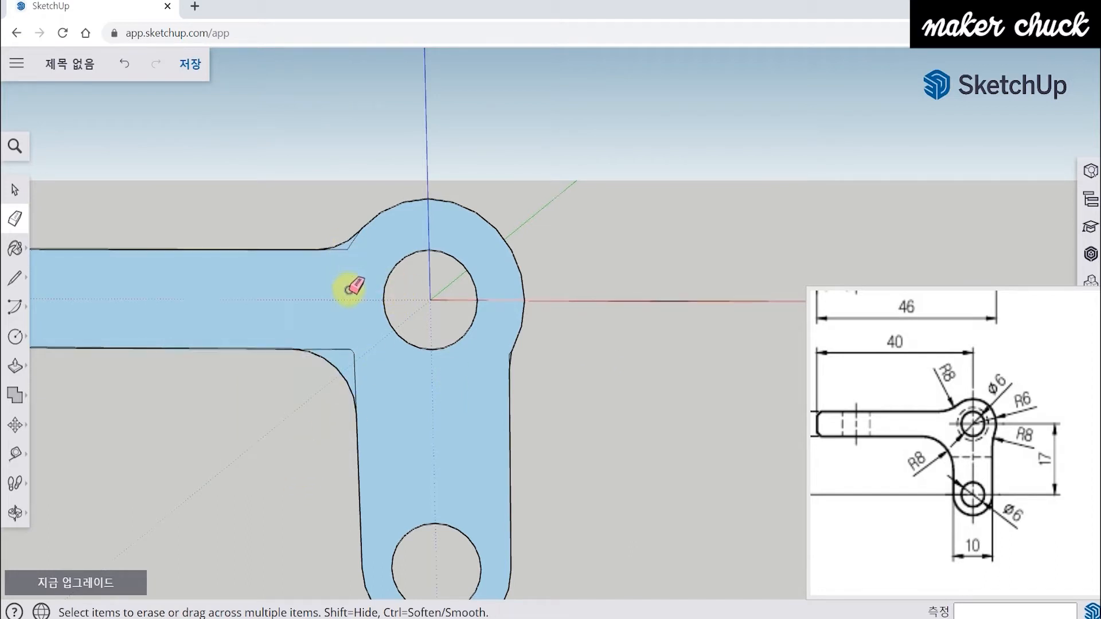
Erase the leftover corner edges inside the three fillets so the lever profile becomes one continuous face.
{"action": "scroll", "coordinate": [349, 288], "scroll_direction": "up", "scroll_amount": 3}
{"action": "left_click_drag", "start_coordinate": [344, 364], "coordinate": [361, 392]}
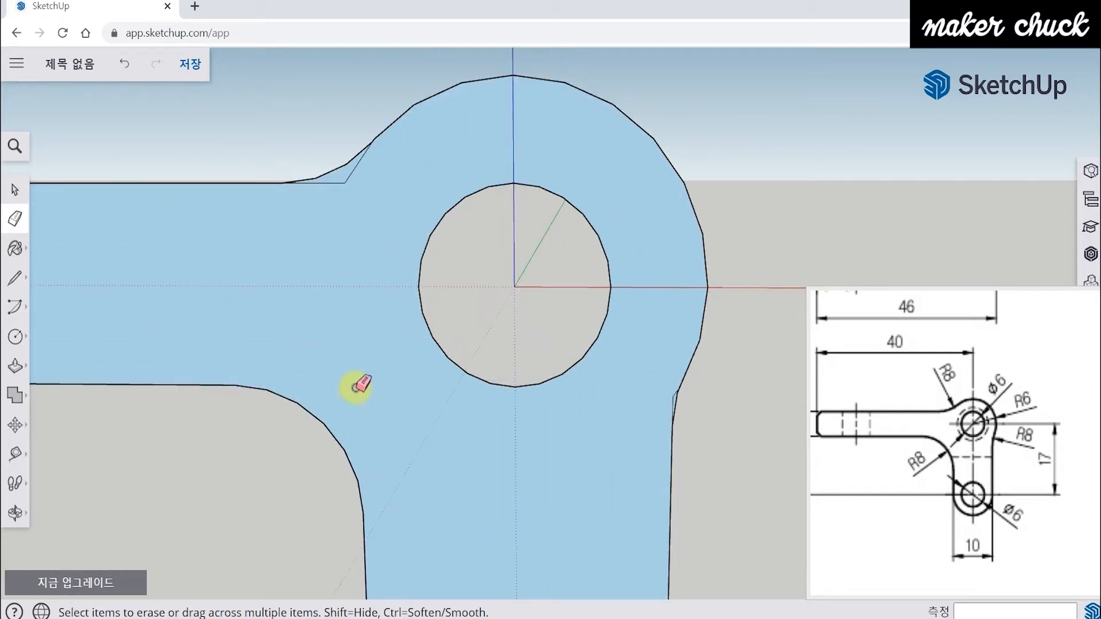
{"action": "left_click_drag", "start_coordinate": [353, 173], "coordinate": [338, 183]}
{"action": "scroll", "coordinate": [663, 396], "scroll_direction": "up", "scroll_amount": 6}
{"action": "mouse_move", "coordinate": [670, 379]}
{"action": "left_mouse_down"}
{"action": "mouse_move", "coordinate": [663, 362]}
{"action": "mouse_move", "coordinate": [661, 386]}
{"action": "left_mouse_up"}
{"action": "scroll", "coordinate": [659, 382], "scroll_direction": "down", "scroll_amount": 5}
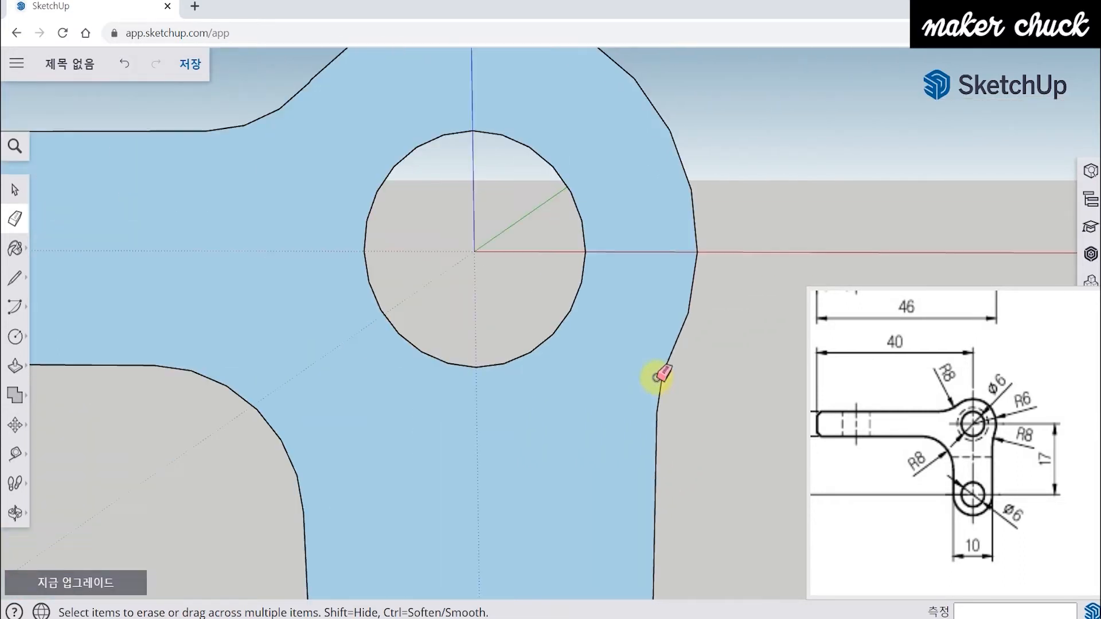
Examine part 1's side view in the reference drawing for the slot and width dimensions at the leg's lower end.
{"action": "scroll", "coordinate": [656, 377], "scroll_direction": "down", "scroll_amount": 2}
{"action": "scroll", "coordinate": [659, 384], "scroll_direction": "down", "scroll_amount": 5}
{"action": "left_click_drag", "start_coordinate": [948, 467], "coordinate": [968, 452]}
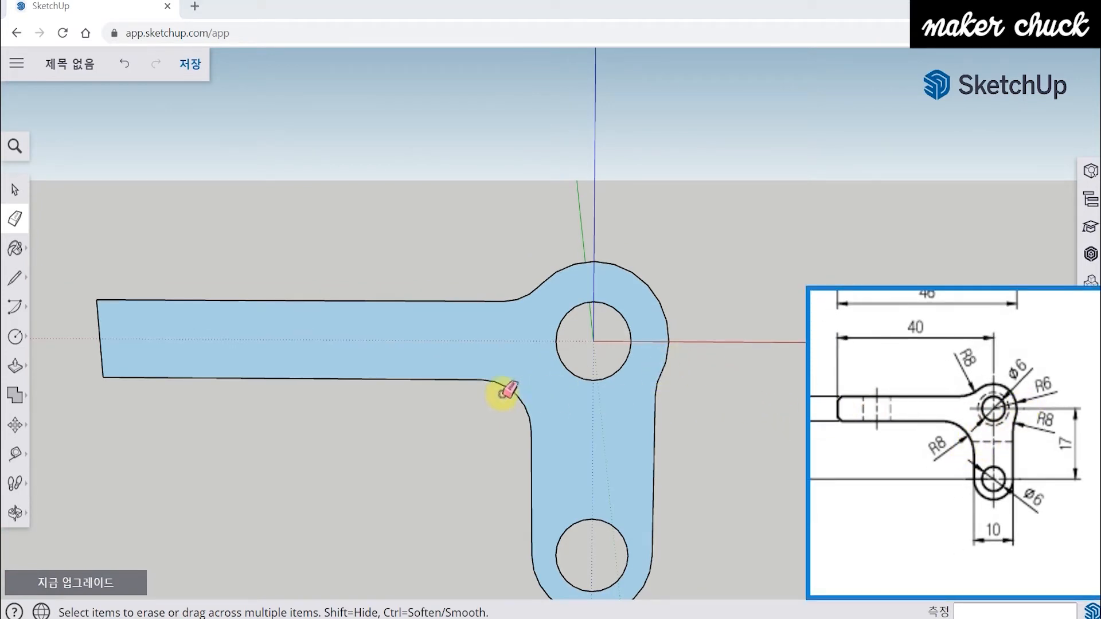
{"action": "mouse_move", "coordinate": [727, 378]}
{"action": "middle_mouse_down"}
{"action": "mouse_move", "coordinate": [600, 430]}
{"action": "mouse_move", "coordinate": [654, 445]}
{"action": "middle_mouse_up"}
{"action": "left_click_drag", "start_coordinate": [1018, 475], "coordinate": [913, 456]}
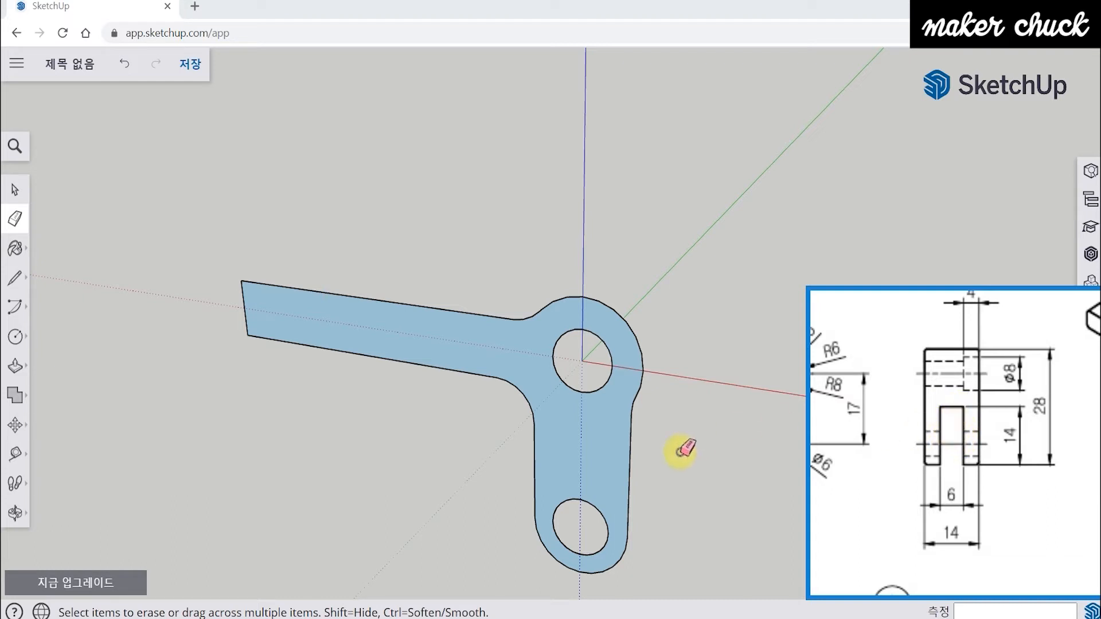
{"action": "middle_click_drag", "start_coordinate": [632, 471], "coordinate": [642, 440]}
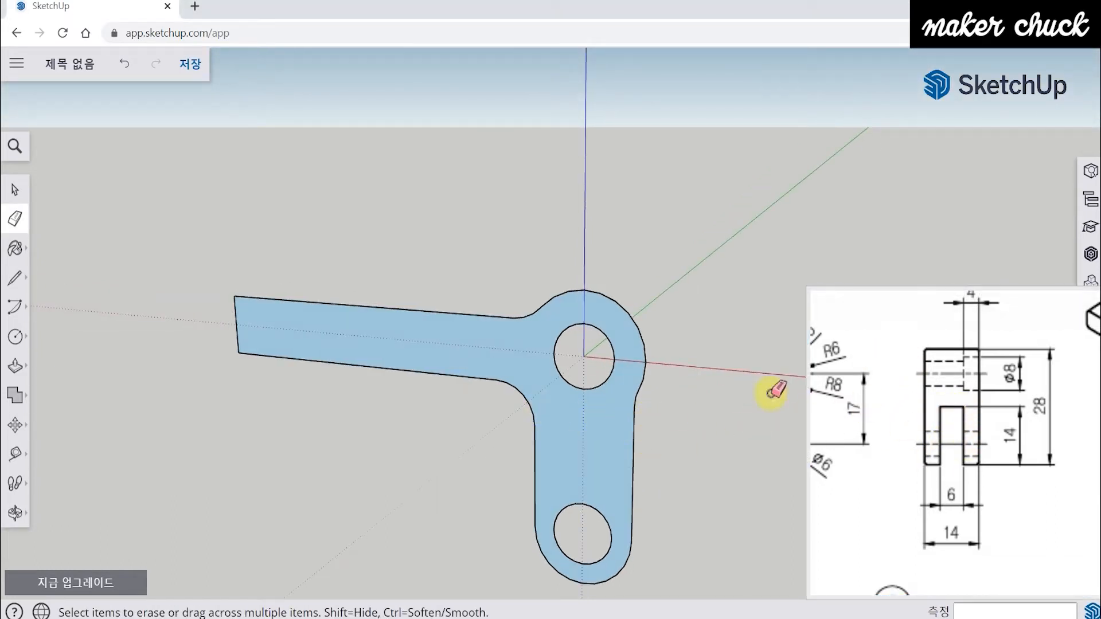
{"action": "middle_click_drag", "start_coordinate": [676, 439], "coordinate": [635, 364], "text": "shift"}
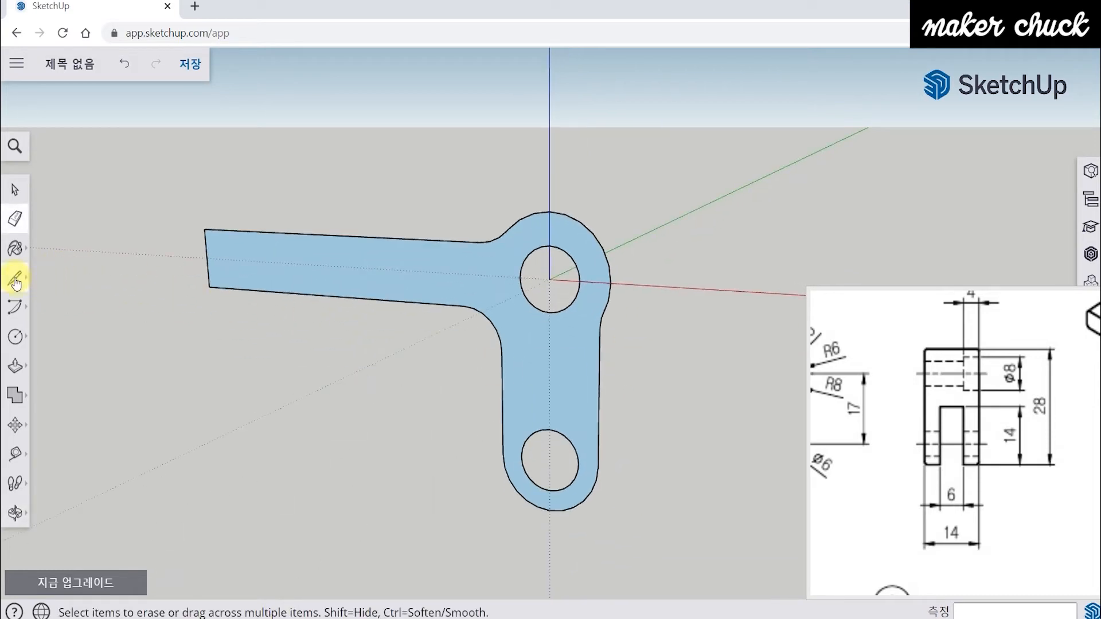
{"action": "middle_click_drag", "start_coordinate": [529, 450], "coordinate": [642, 392]}
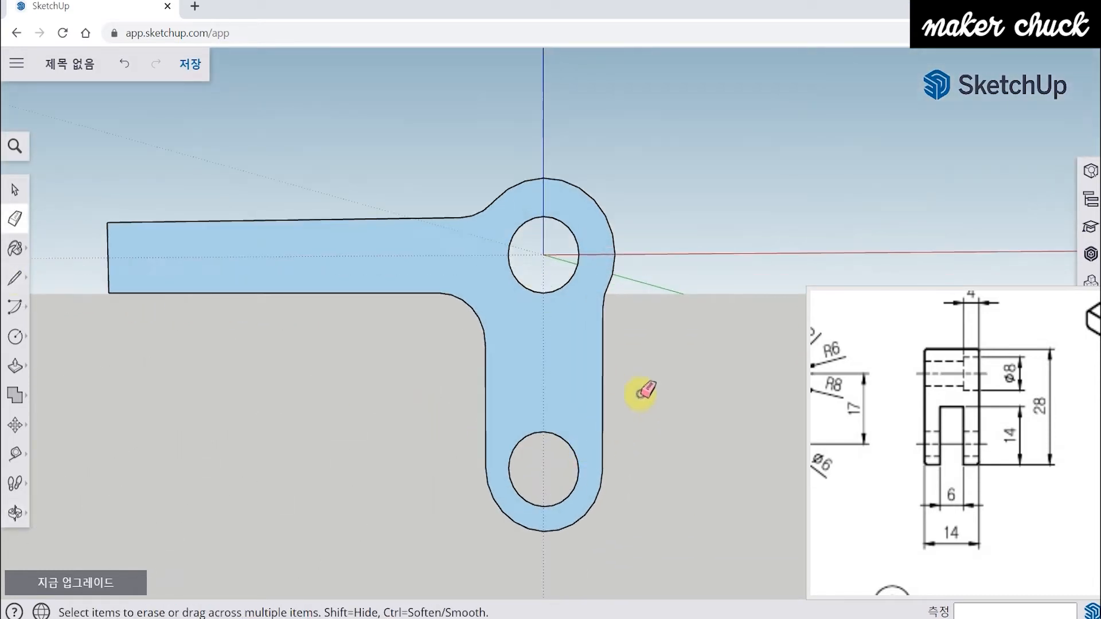
Draw a 14 mm vertical line upward from the lowest point of the leg's round end.
{"action": "left_click", "coordinate": [16, 280]}
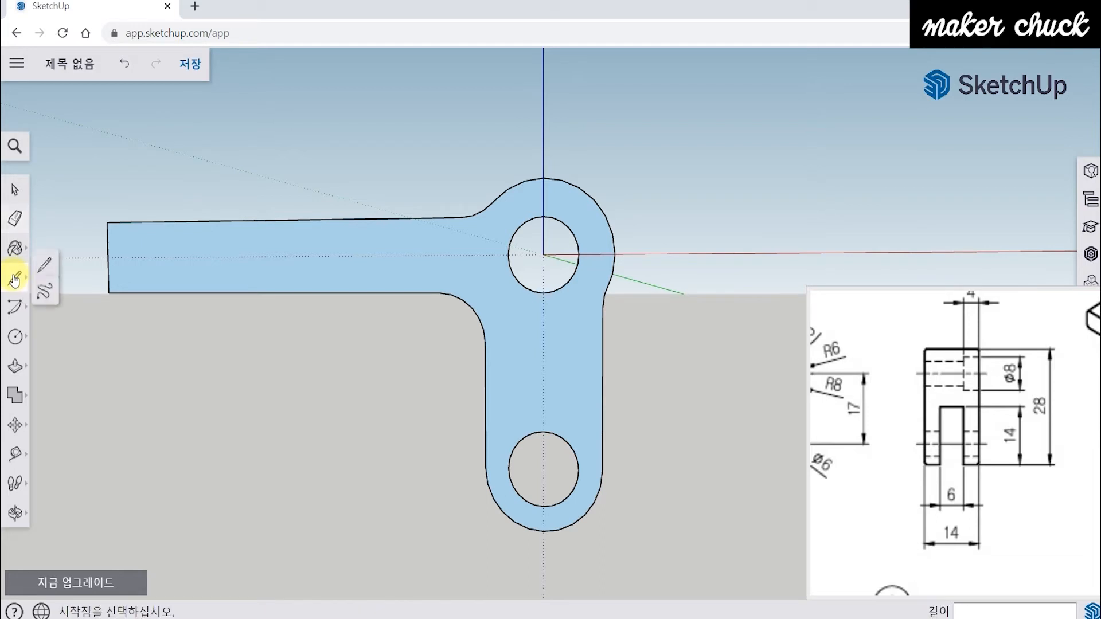
{"action": "mouse_move", "coordinate": [413, 453]}
{"action": "middle_mouse_down"}
{"action": "mouse_move", "coordinate": [466, 474]}
{"action": "mouse_move", "coordinate": [462, 485]}
{"action": "middle_mouse_up"}
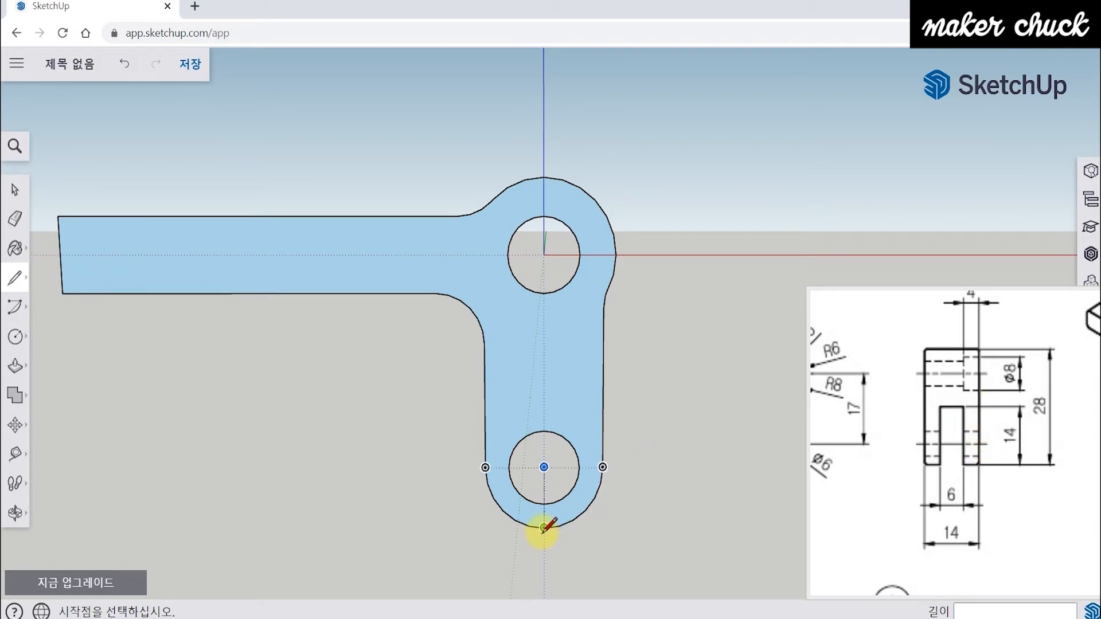
{"action": "middle_click_drag", "start_coordinate": [548, 533], "coordinate": [550, 476]}
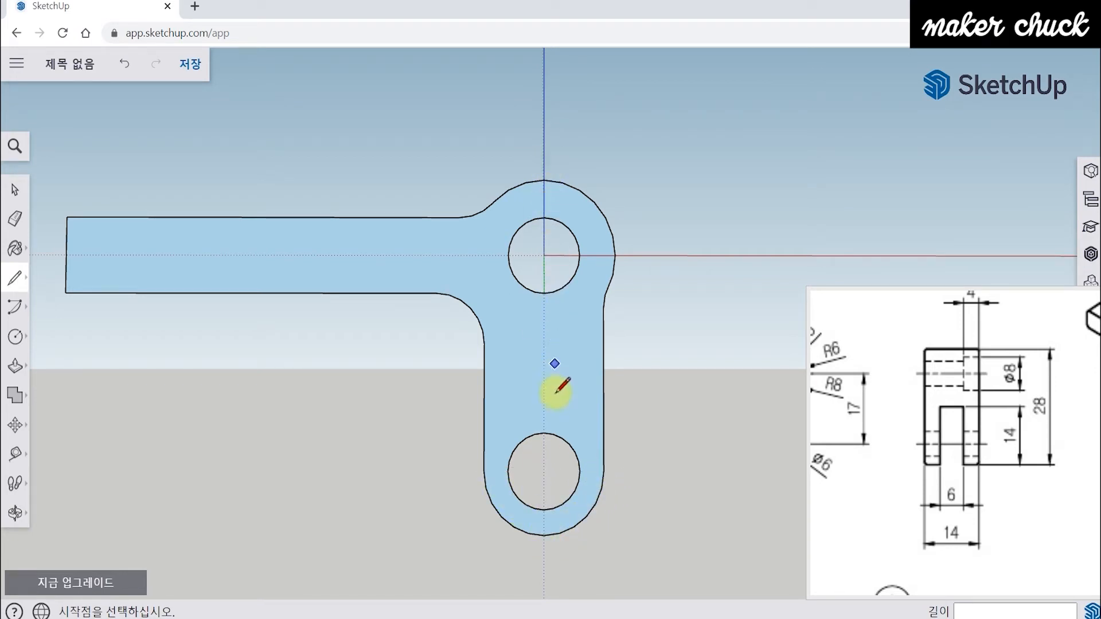
{"action": "left_click", "coordinate": [544, 535]}
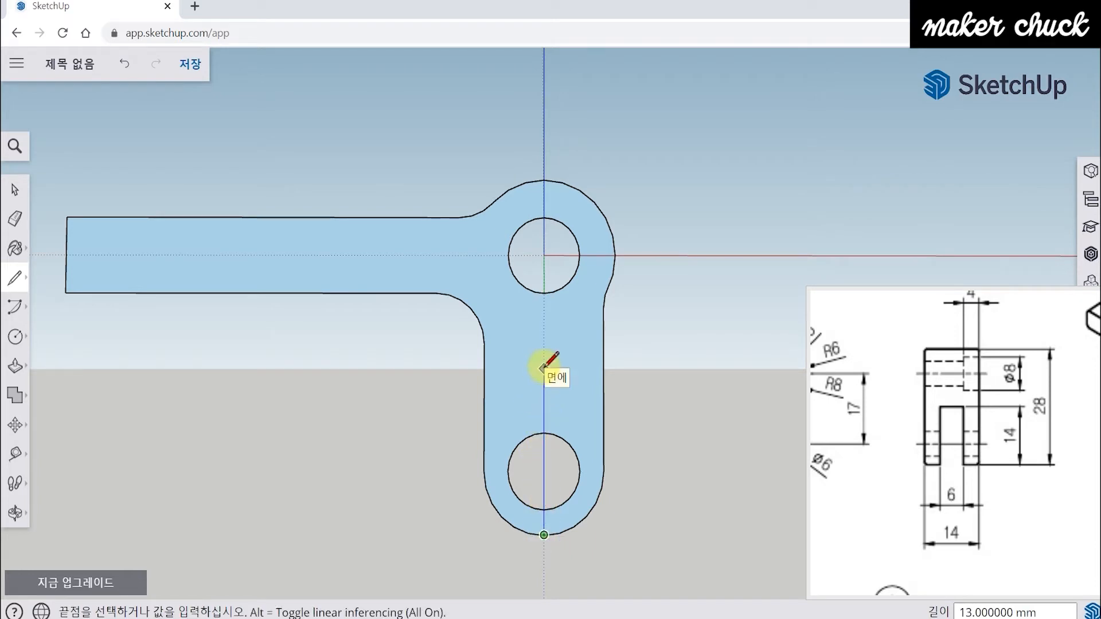
{"action": "left_click", "coordinate": [544, 357]}
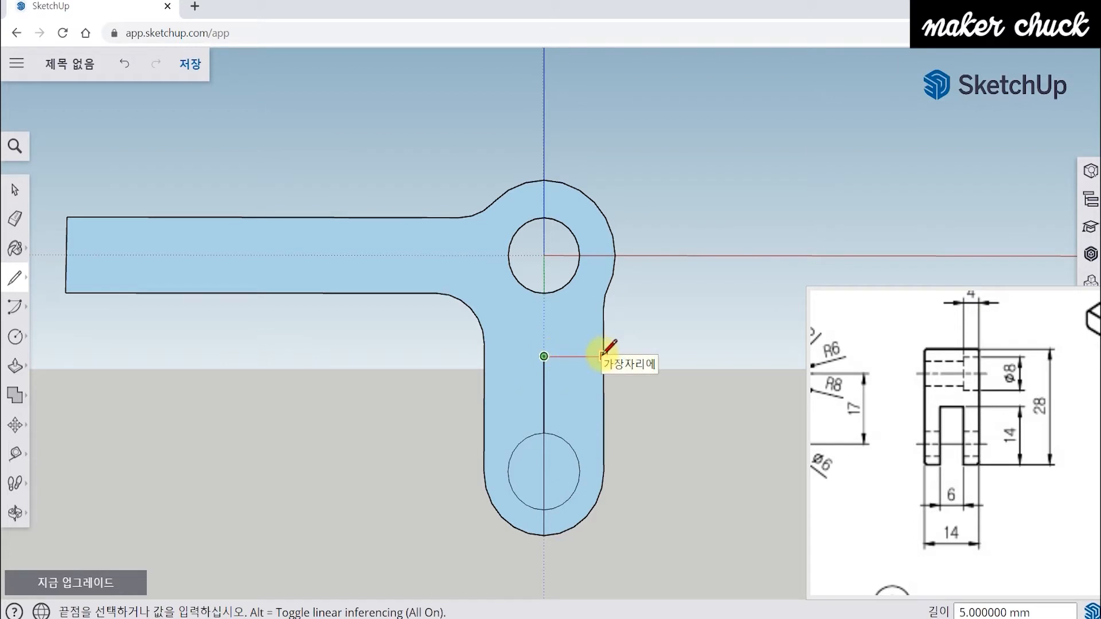
Draw a horizontal line across the leg's full width through the vertical line's upper end to split the face.
{"action": "left_click", "coordinate": [603, 356]}
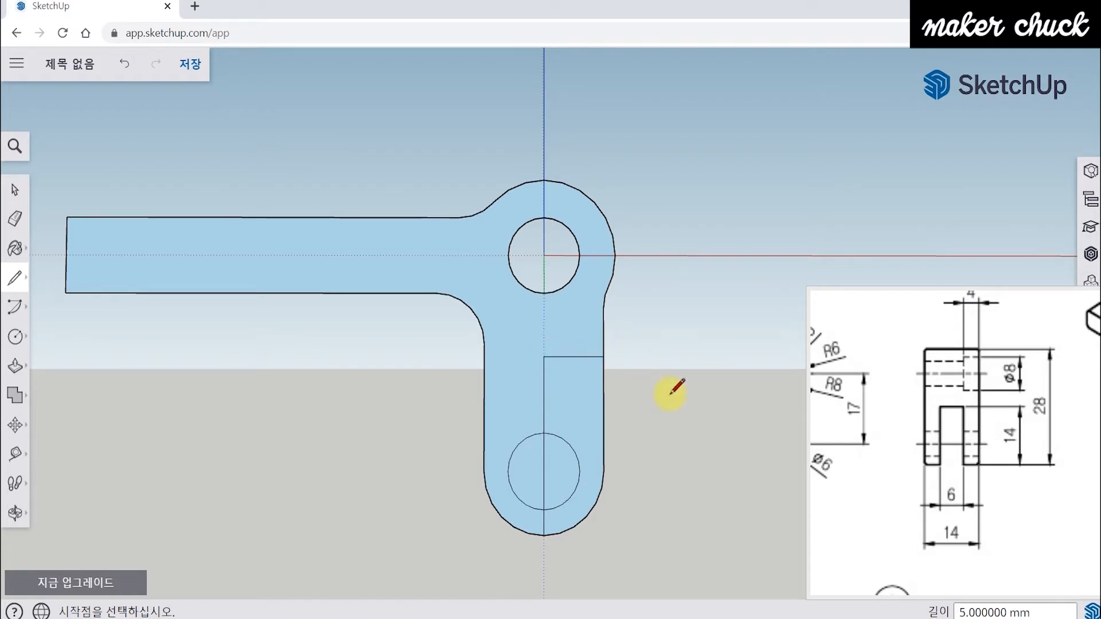
{"action": "left_click", "coordinate": [543, 357]}
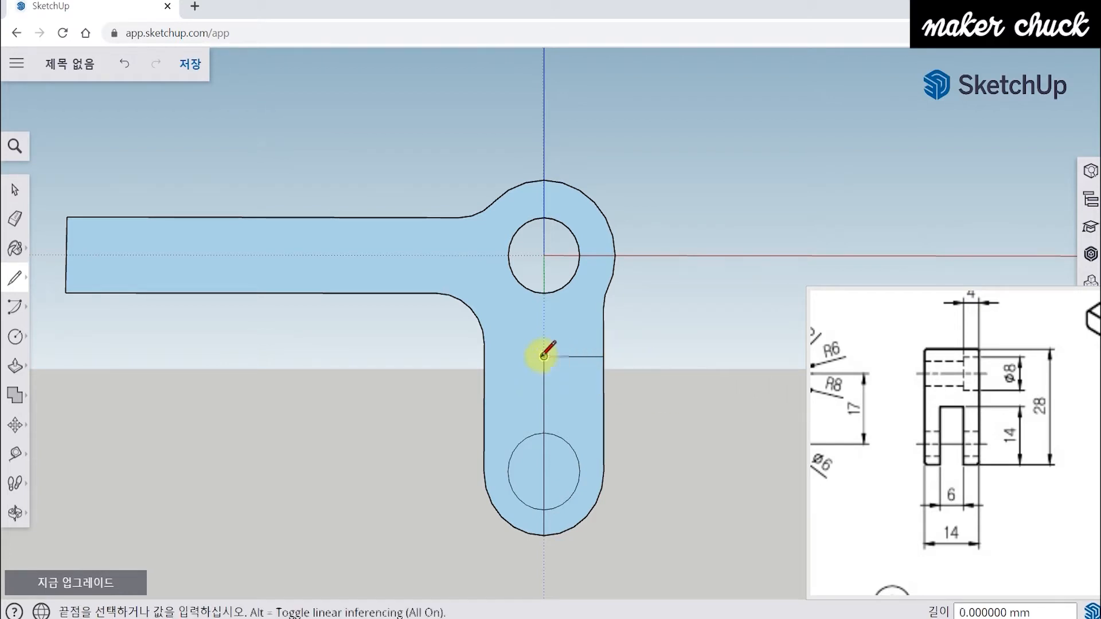
{"action": "left_click", "coordinate": [485, 356]}
{"action": "mouse_move", "coordinate": [598, 364]}
{"action": "middle_mouse_down"}
{"action": "mouse_move", "coordinate": [561, 504]}
{"action": "mouse_move", "coordinate": [505, 489]}
{"action": "middle_mouse_up"}
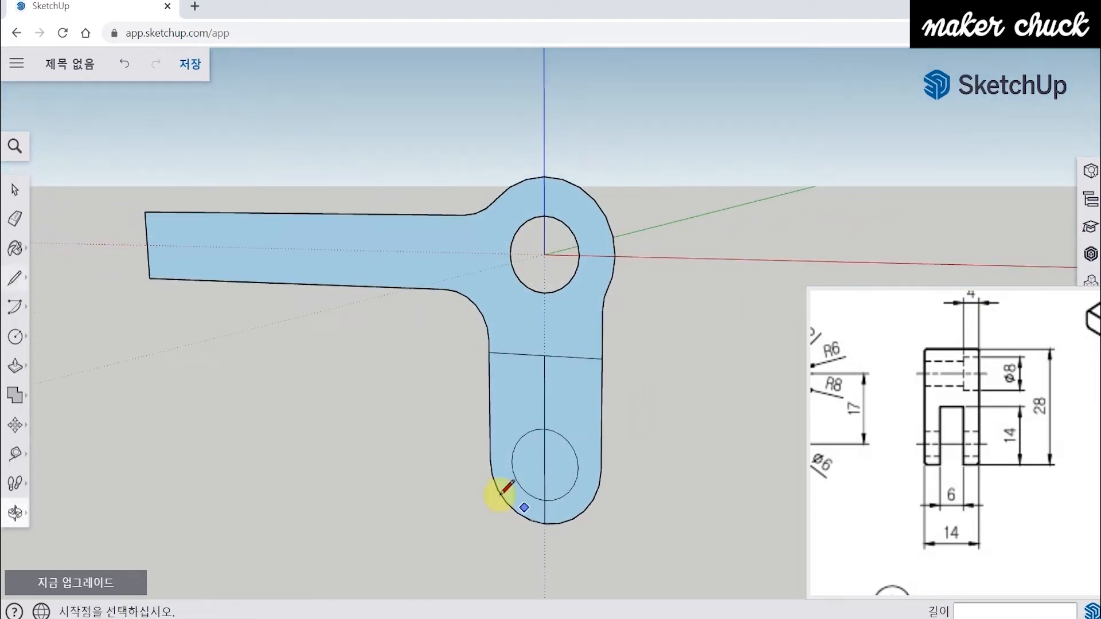
Erase the vertical helper line and delete the face filling the leg's lower hole.
{"action": "left_click", "coordinate": [15, 218]}
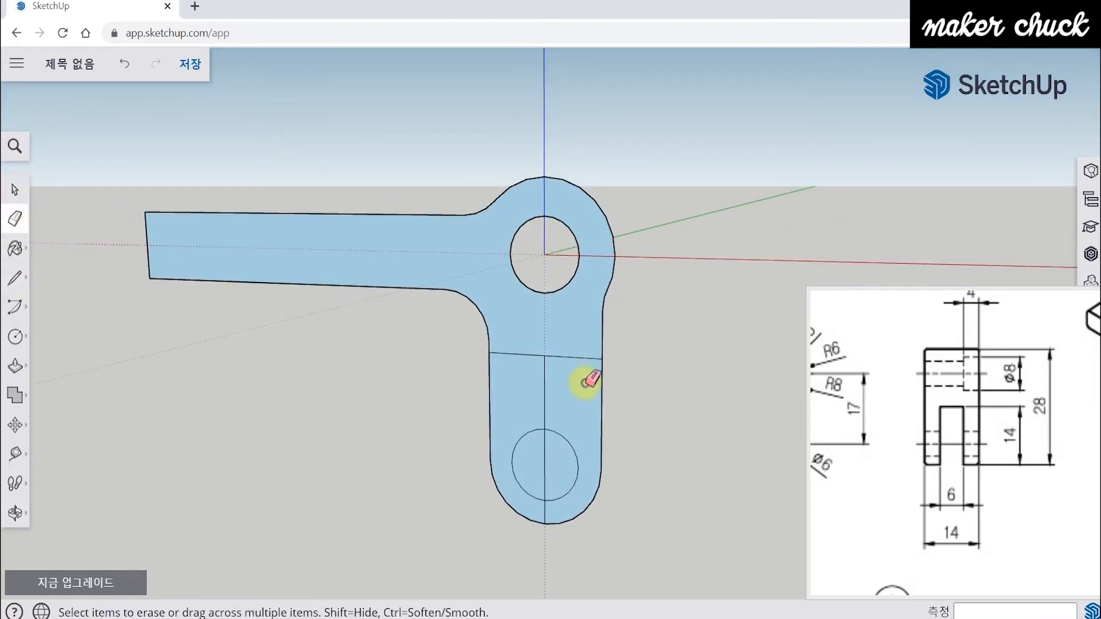
{"action": "left_click_drag", "start_coordinate": [547, 398], "coordinate": [548, 501]}
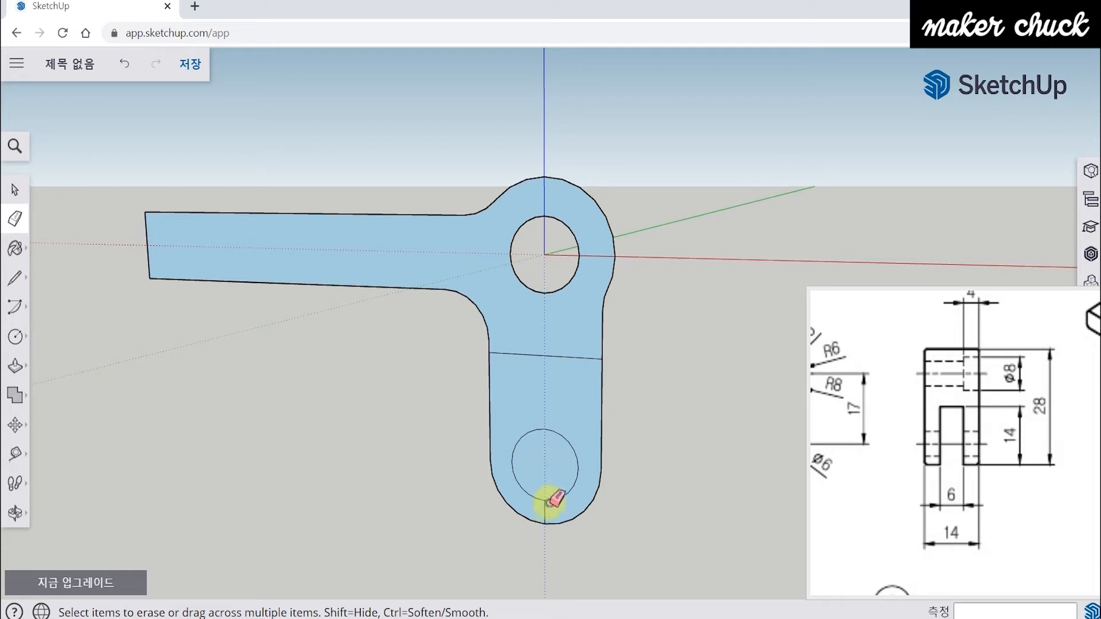
{"action": "left_click", "coordinate": [15, 189]}
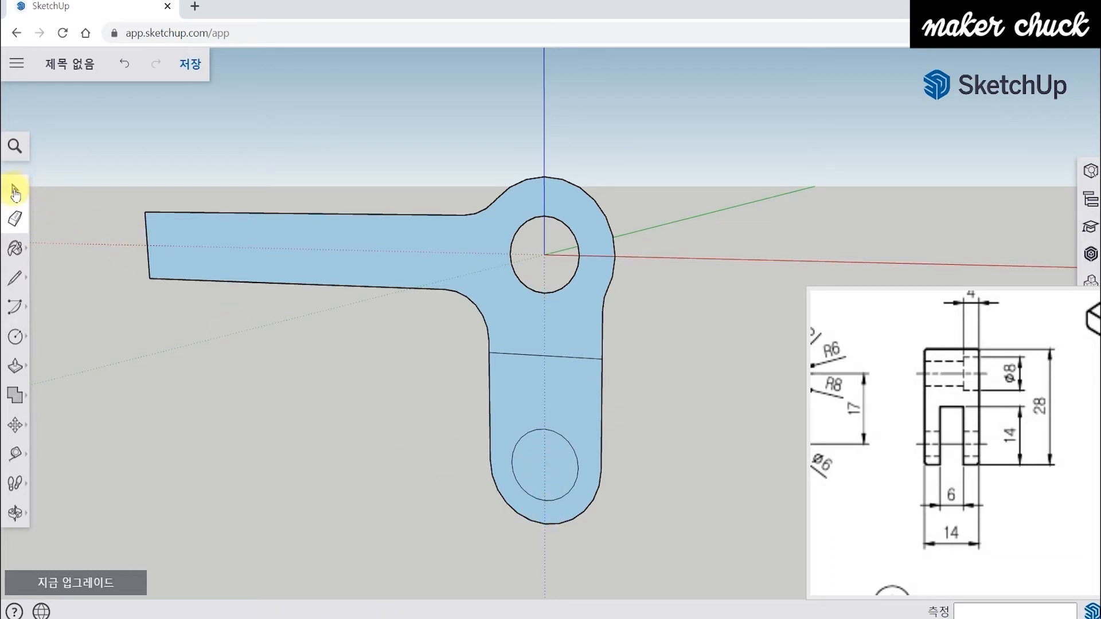
{"action": "left_click", "coordinate": [554, 461]}
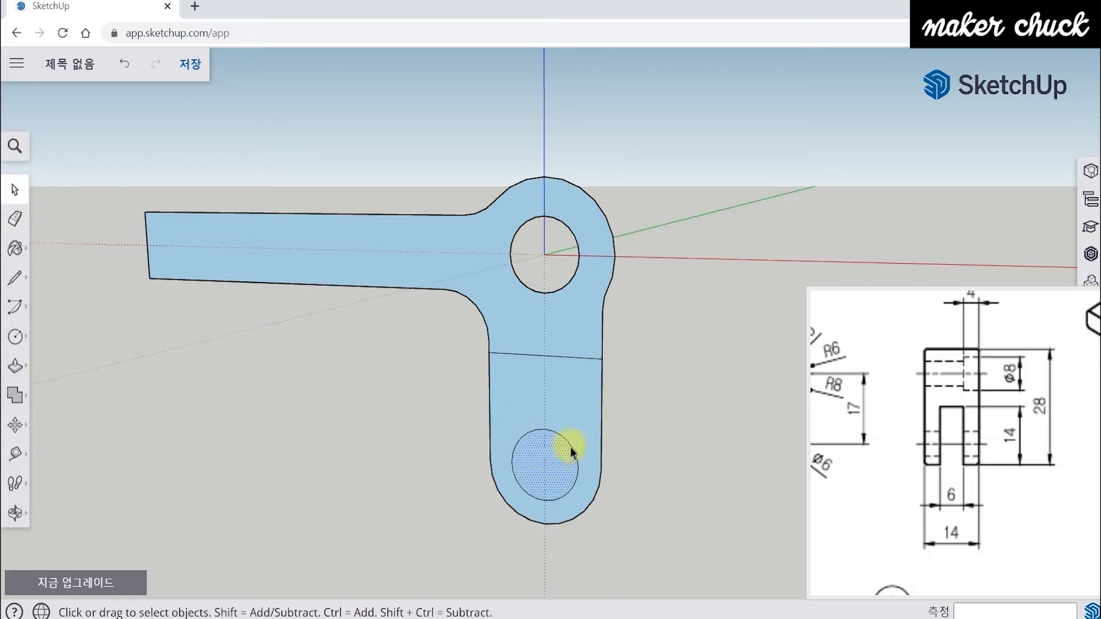
{"action": "key", "text": "Delete"}
{"action": "middle_click_drag", "start_coordinate": [686, 431], "coordinate": [622, 484]}
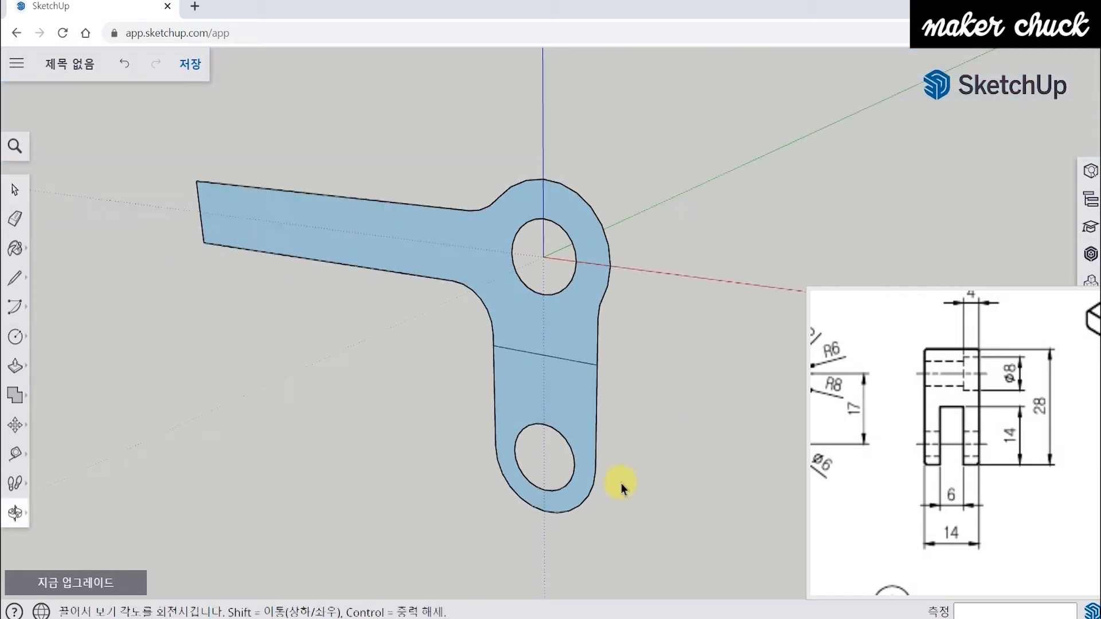
Compare the profile's upper and lower faces with part 1's side and isometric views to check their extrusion depths.
{"action": "left_click", "coordinate": [577, 345]}
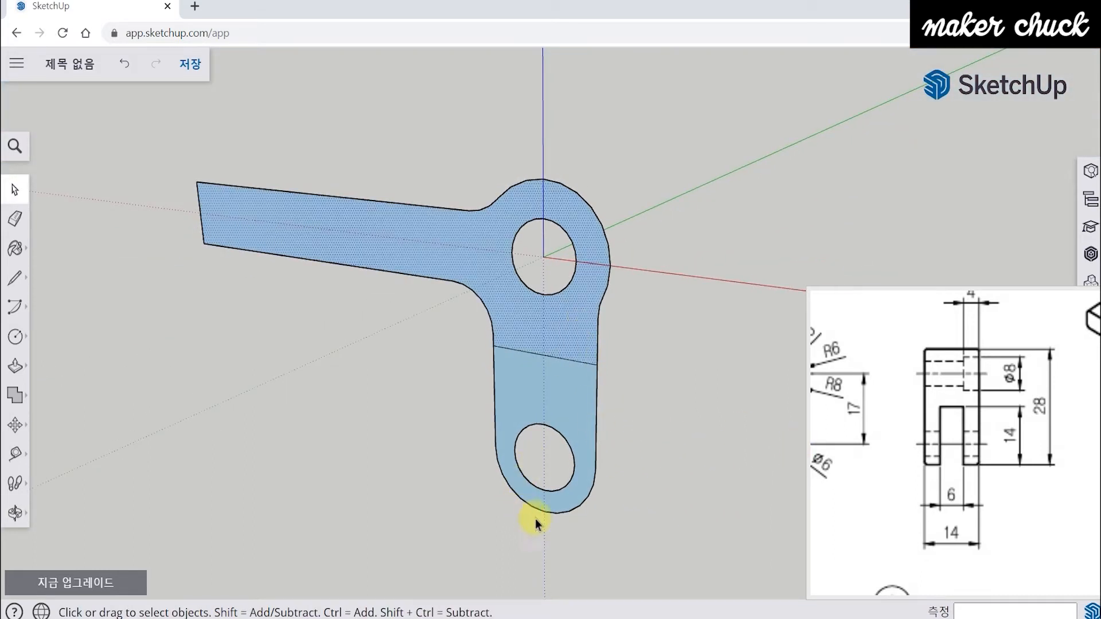
{"action": "left_click", "coordinate": [576, 419]}
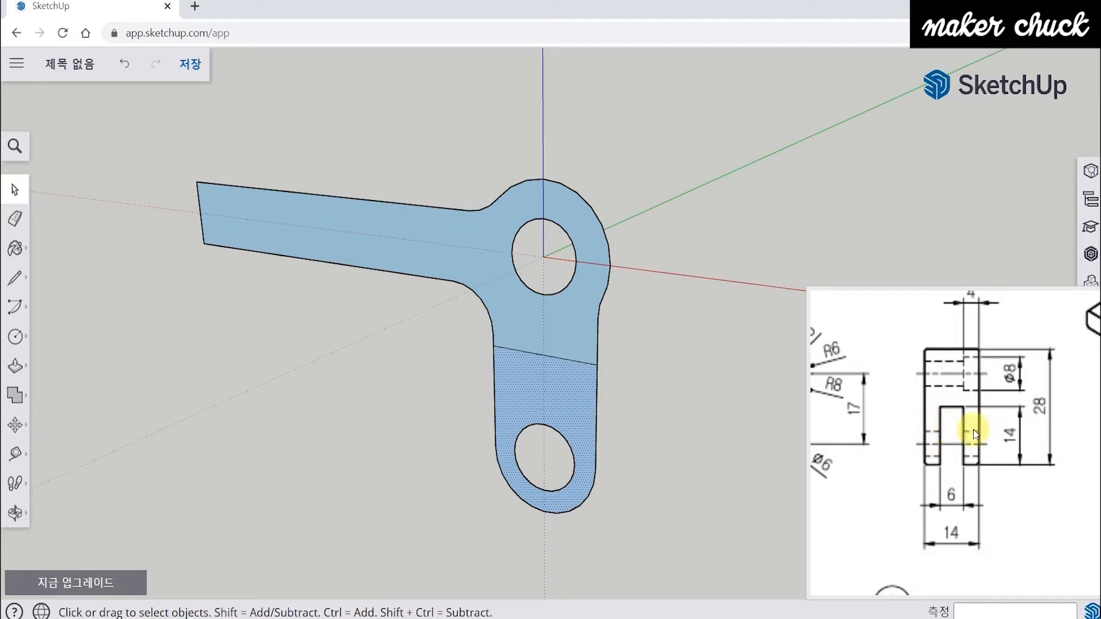
{"action": "left_click_drag", "start_coordinate": [964, 376], "coordinate": [976, 402]}
{"action": "left_click", "coordinate": [567, 318]}
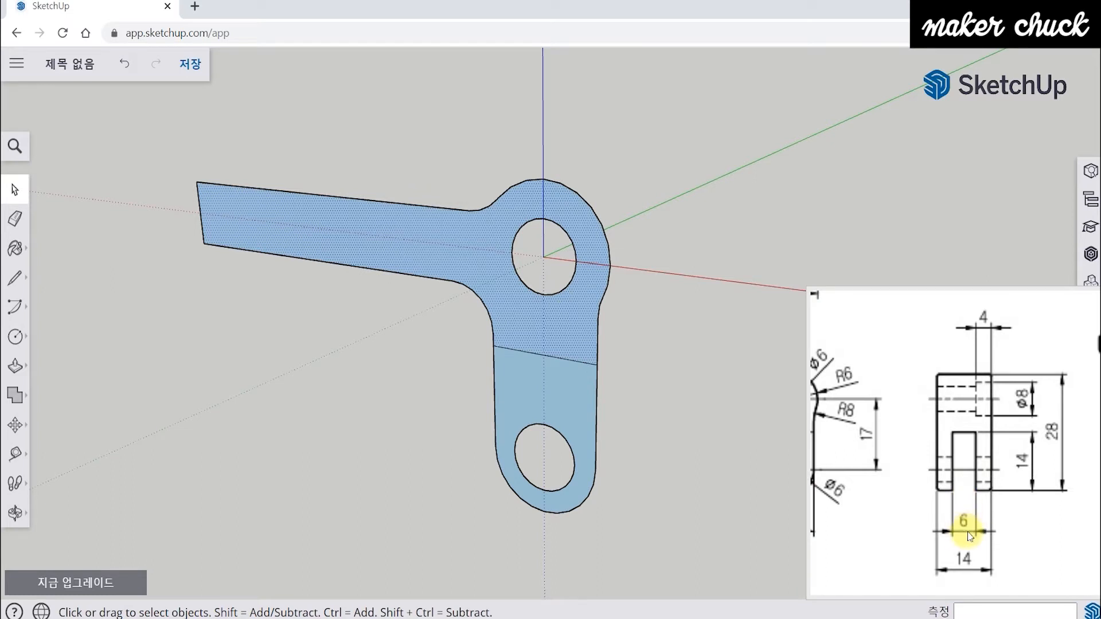
{"action": "mouse_move", "coordinate": [935, 383]}
{"action": "left_mouse_down"}
{"action": "mouse_move", "coordinate": [976, 459]}
{"action": "mouse_move", "coordinate": [928, 470]}
{"action": "mouse_move", "coordinate": [939, 502]}
{"action": "left_mouse_up"}
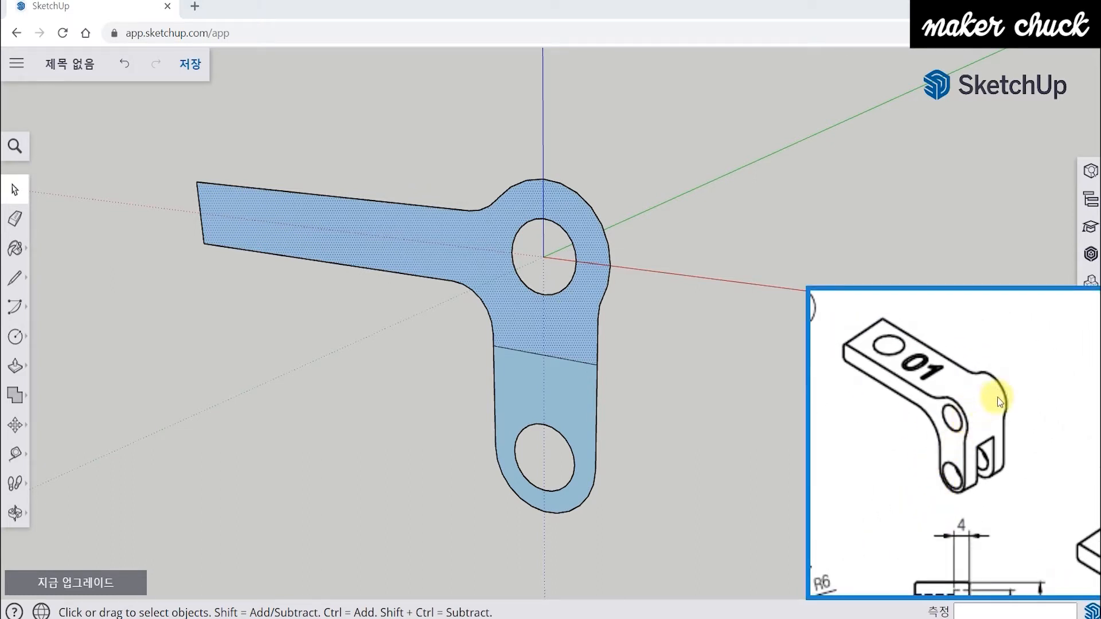
{"action": "left_click", "coordinate": [722, 296]}
{"action": "middle_click_drag", "start_coordinate": [721, 295], "coordinate": [491, 374]}
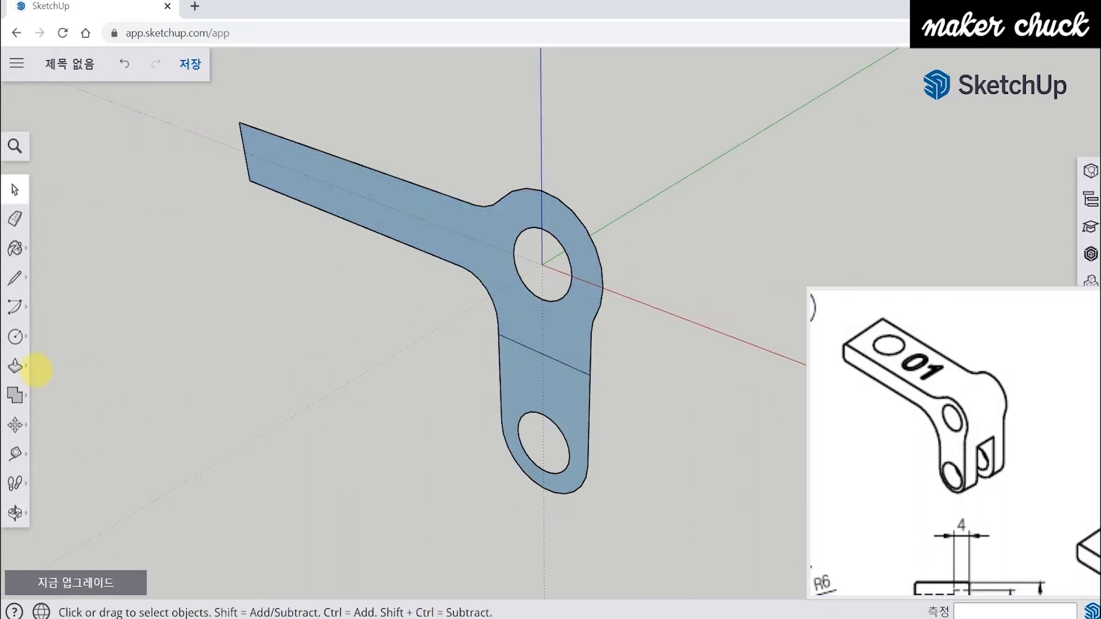
Extrude the profile's upper face 14 mm backward with Push/Pull, leaving the leg face below the split line flat.
{"action": "left_click", "coordinate": [8, 372]}
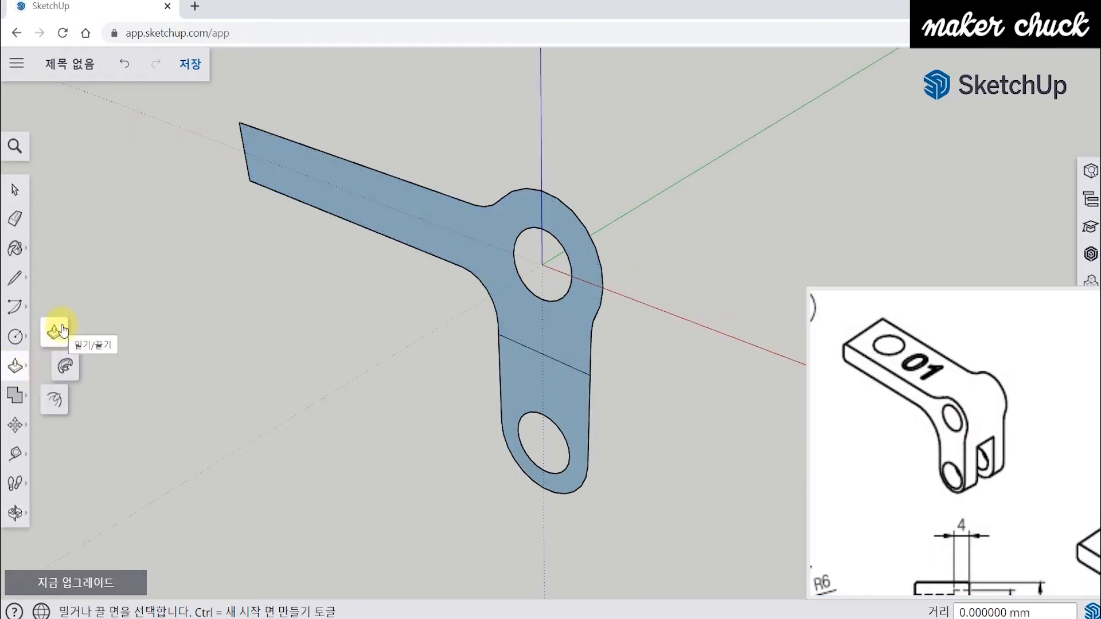
{"action": "left_click", "coordinate": [57, 331]}
{"action": "mouse_move", "coordinate": [390, 396]}
{"action": "middle_mouse_down", "text": "shift"}
{"action": "mouse_move", "coordinate": [413, 362]}
{"action": "mouse_move", "coordinate": [386, 406]}
{"action": "middle_mouse_up", "text": "shift"}
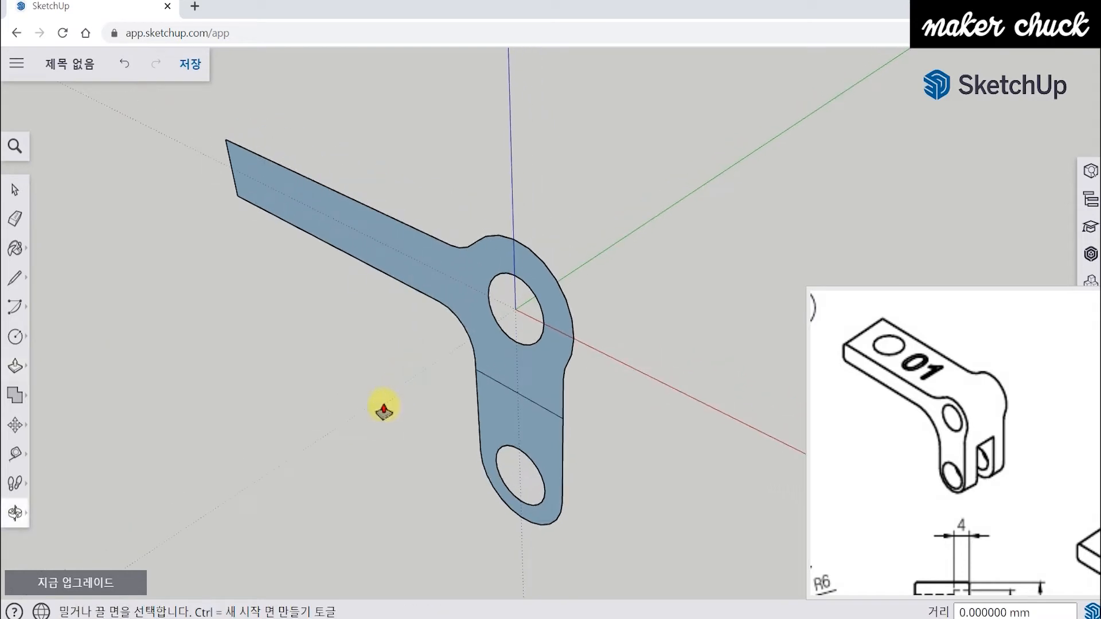
{"action": "left_click", "coordinate": [520, 371]}
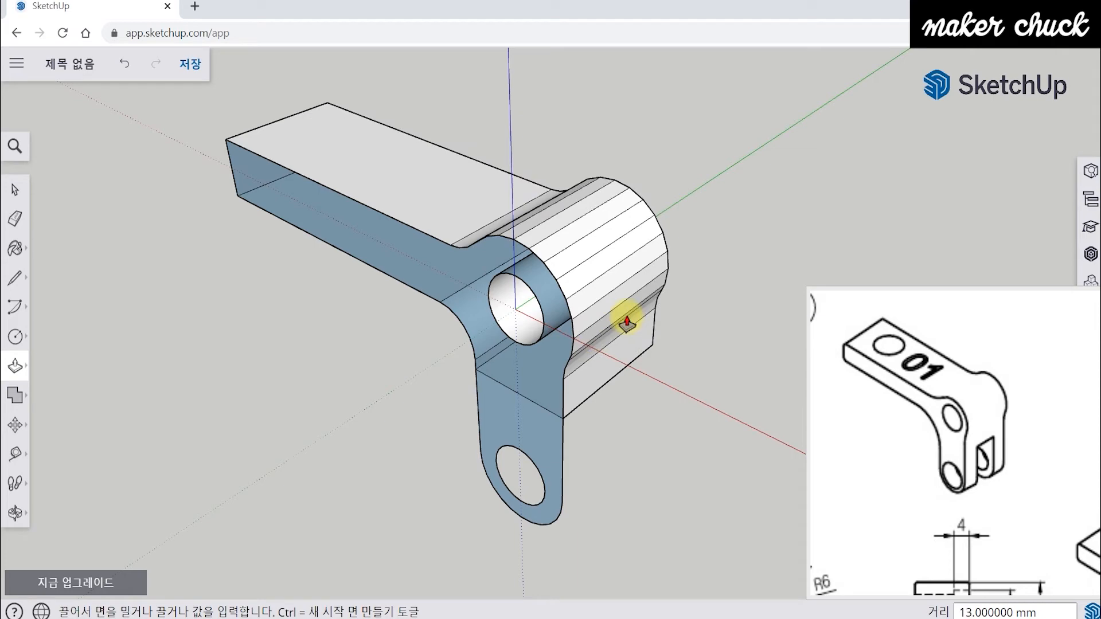
{"action": "key", "text": "Return"}
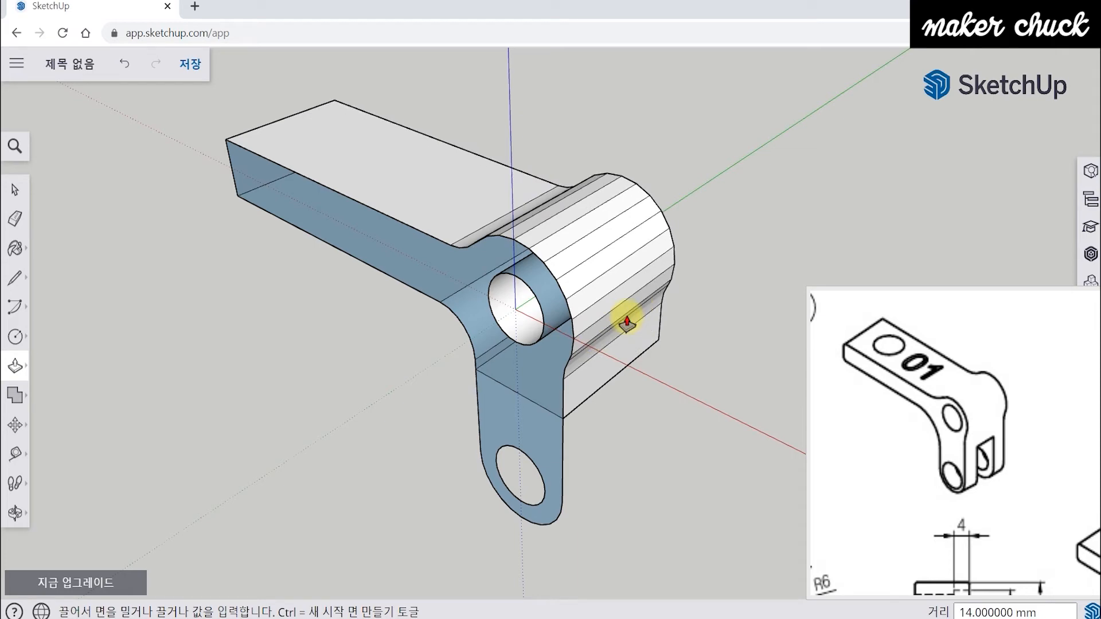
Draw a line along the arm's open front end edge, from its lower to its upper corner, to close the front face.
{"action": "middle_click_drag", "start_coordinate": [671, 437], "coordinate": [736, 363]}
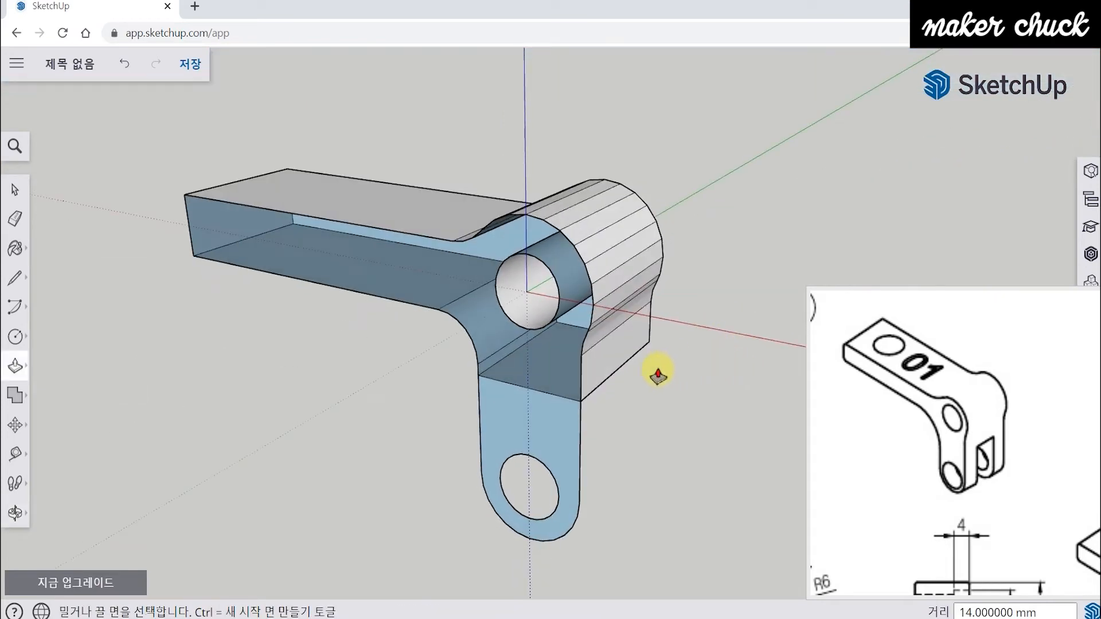
{"action": "scroll", "coordinate": [416, 221], "scroll_direction": "up", "scroll_amount": 4}
{"action": "scroll", "coordinate": [436, 233], "scroll_direction": "down", "scroll_amount": 3}
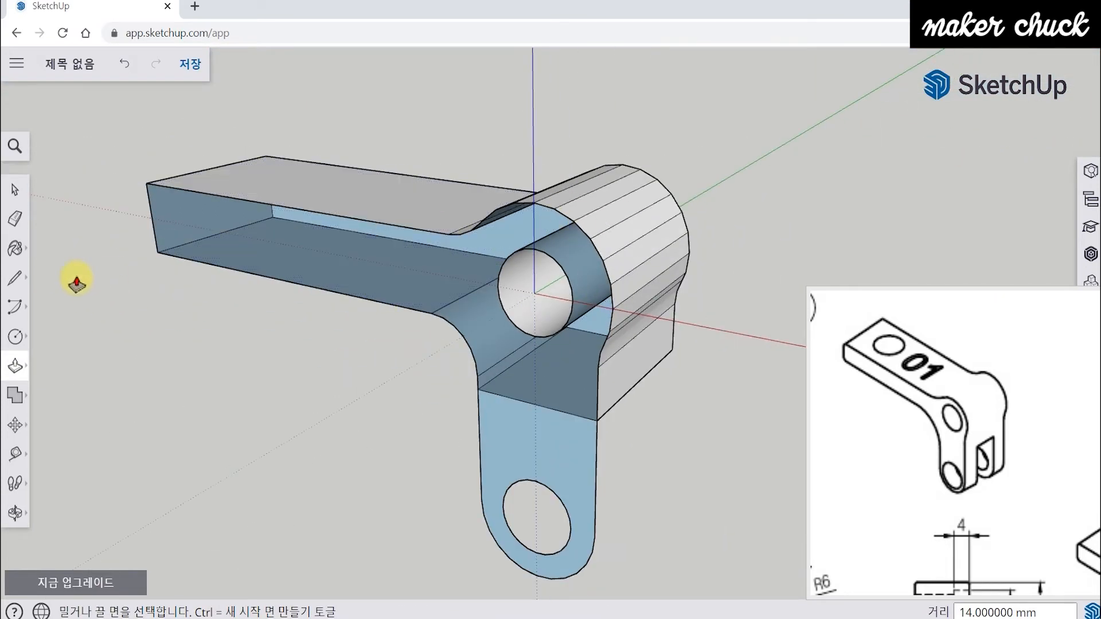
{"action": "left_click", "coordinate": [13, 285]}
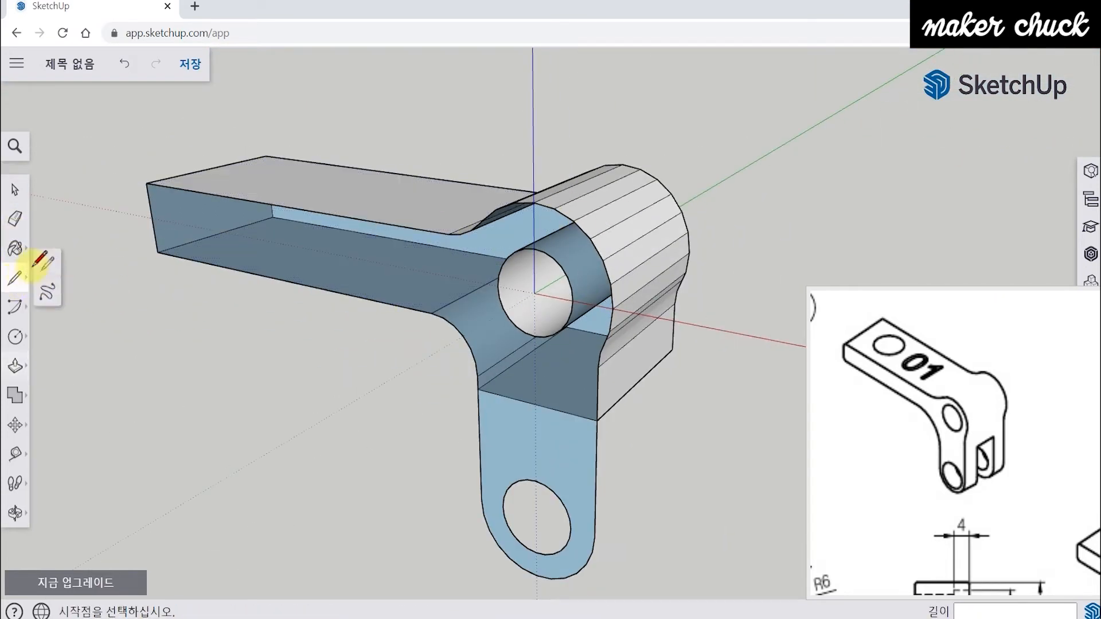
{"action": "left_click", "coordinate": [159, 250]}
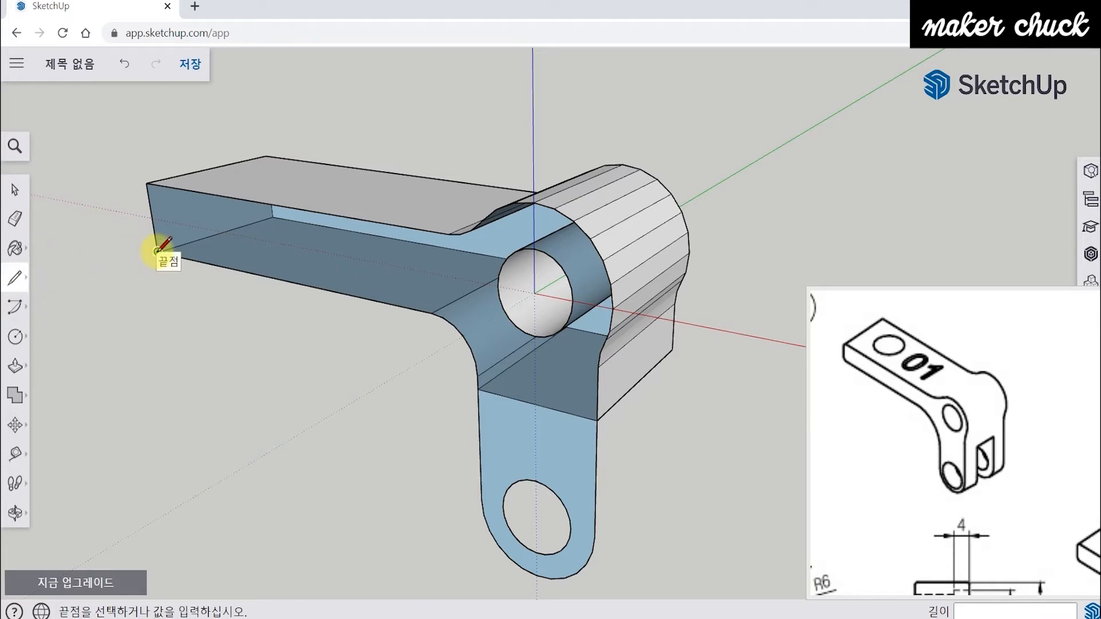
{"action": "left_click", "coordinate": [147, 182]}
Retrace a segment of the upper hole's front edge to separate its face, and delete the face filling the hole.
{"action": "middle_click_drag", "start_coordinate": [318, 351], "coordinate": [361, 449]}
{"action": "scroll", "coordinate": [524, 291], "scroll_direction": "up", "scroll_amount": 3}
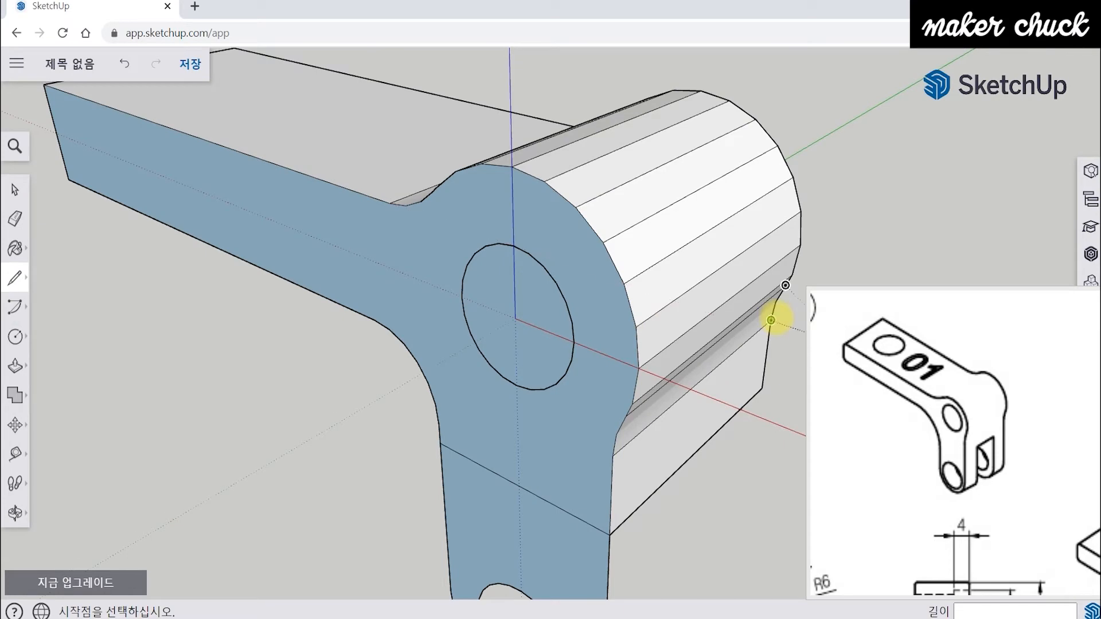
{"action": "middle_click_drag", "start_coordinate": [771, 320], "coordinate": [721, 361]}
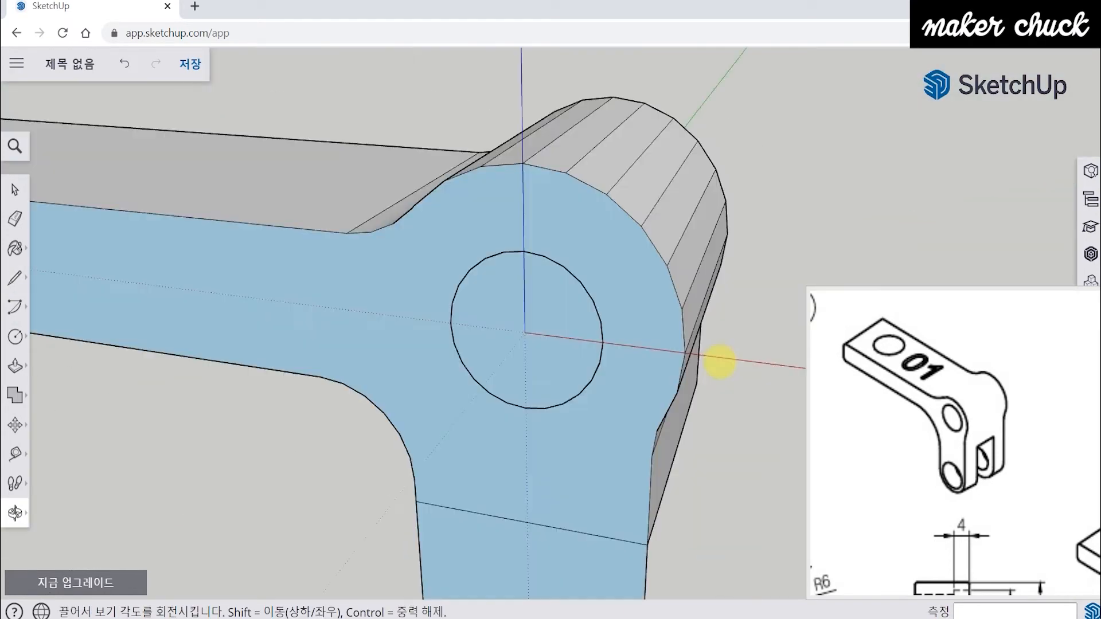
{"action": "left_click", "coordinate": [581, 282]}
{"action": "key", "text": "Escape"}
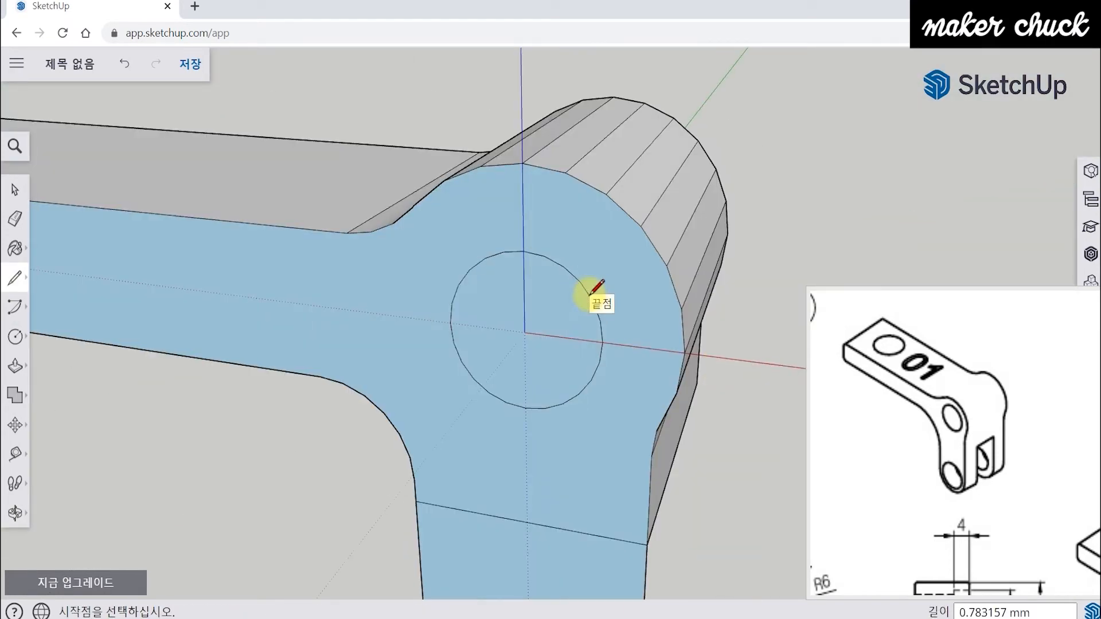
{"action": "mouse_move", "coordinate": [597, 291]}
{"action": "middle_mouse_down"}
{"action": "mouse_move", "coordinate": [504, 332]}
{"action": "mouse_move", "coordinate": [435, 345]}
{"action": "middle_mouse_up"}
{"action": "left_click", "coordinate": [15, 191]}
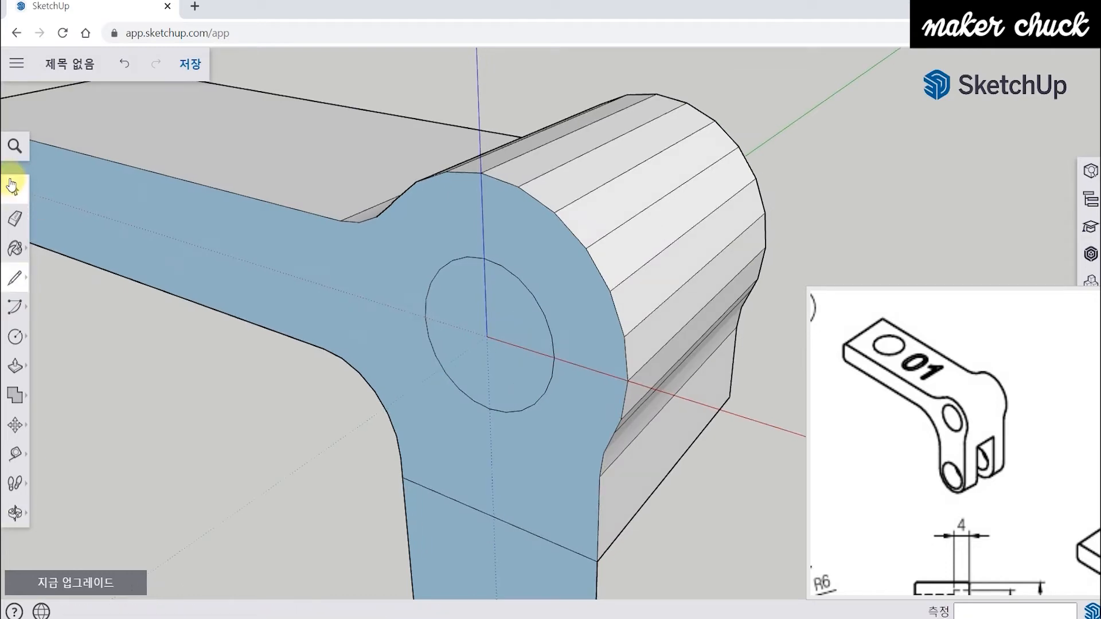
{"action": "left_click", "coordinate": [467, 326]}
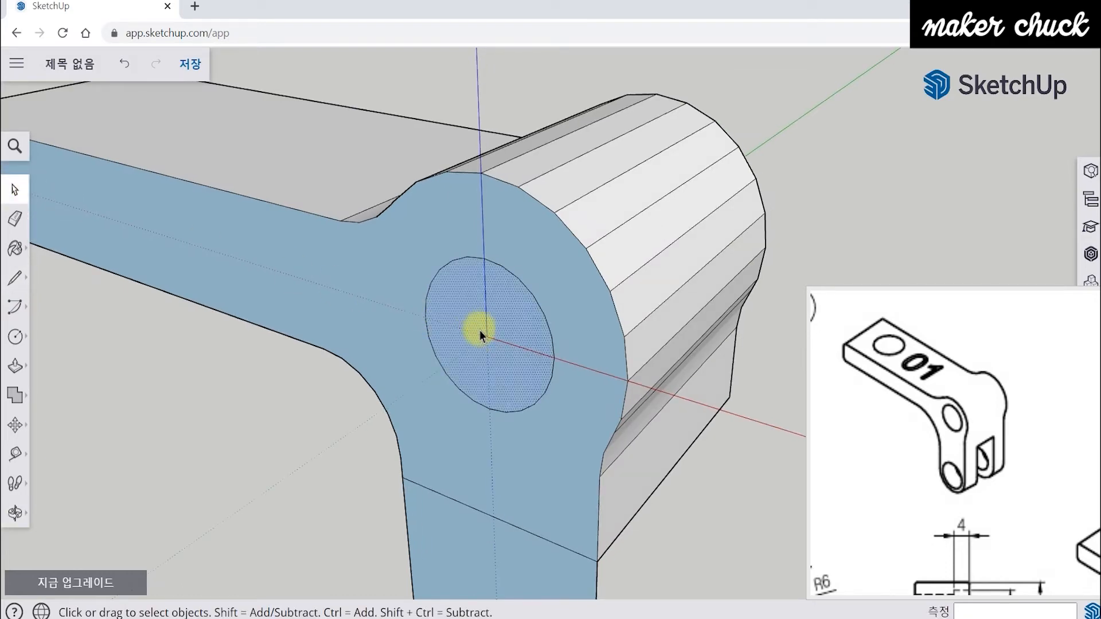
{"action": "key", "text": "Delete"}
{"action": "scroll", "coordinate": [579, 398], "scroll_direction": "down", "scroll_amount": 3}
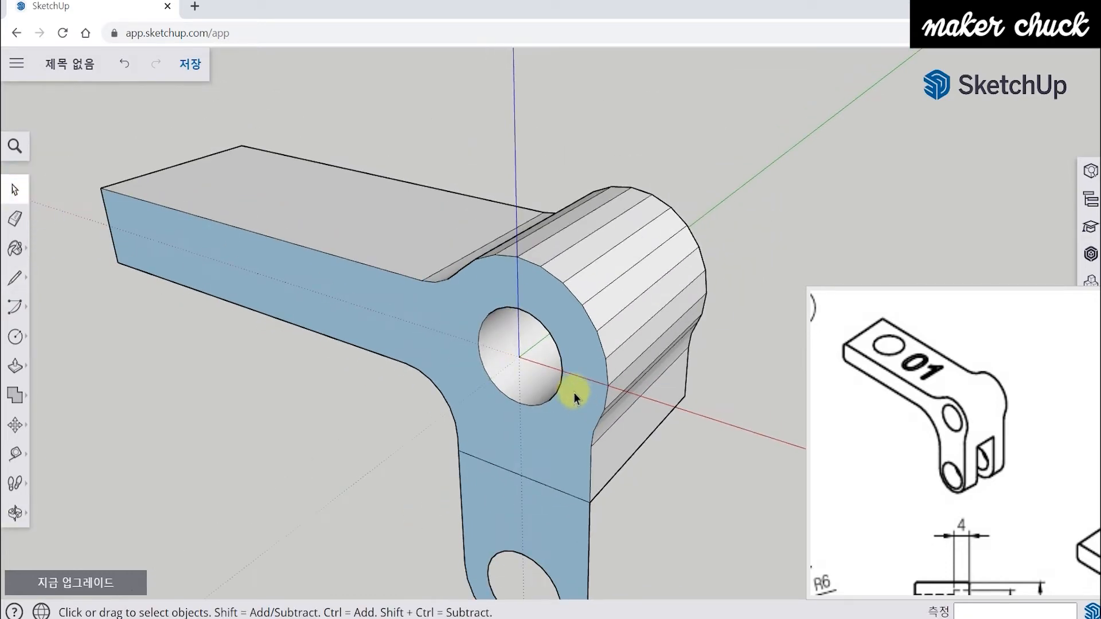
Reverse the body's front face so its front side points outward.
{"action": "right_click", "coordinate": [370, 310]}
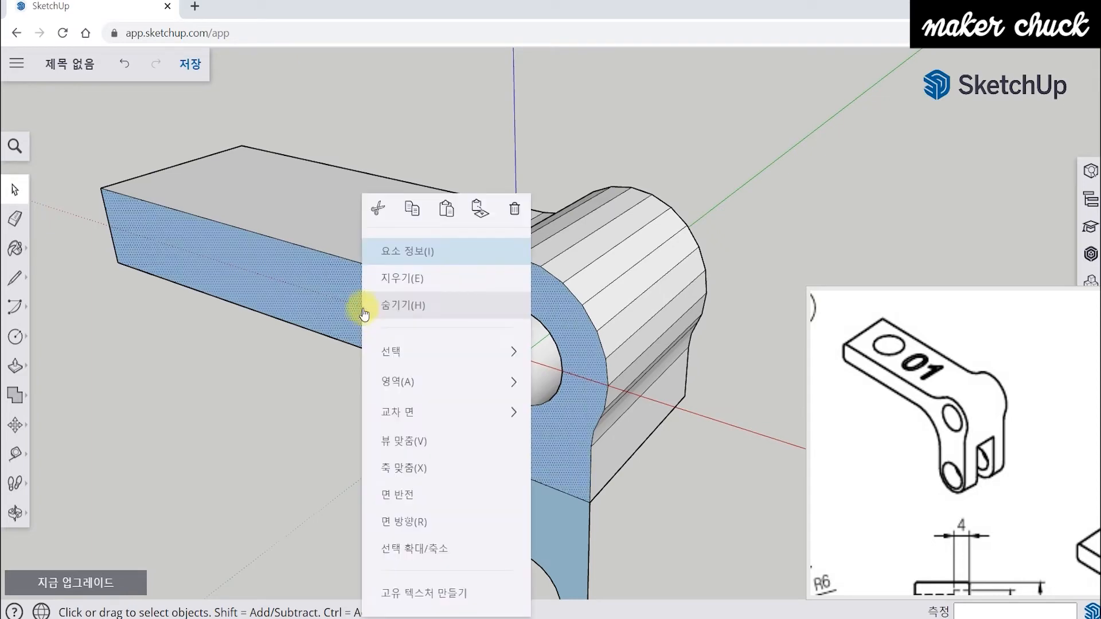
{"action": "left_click", "coordinate": [413, 496]}
{"action": "left_click", "coordinate": [390, 457]}
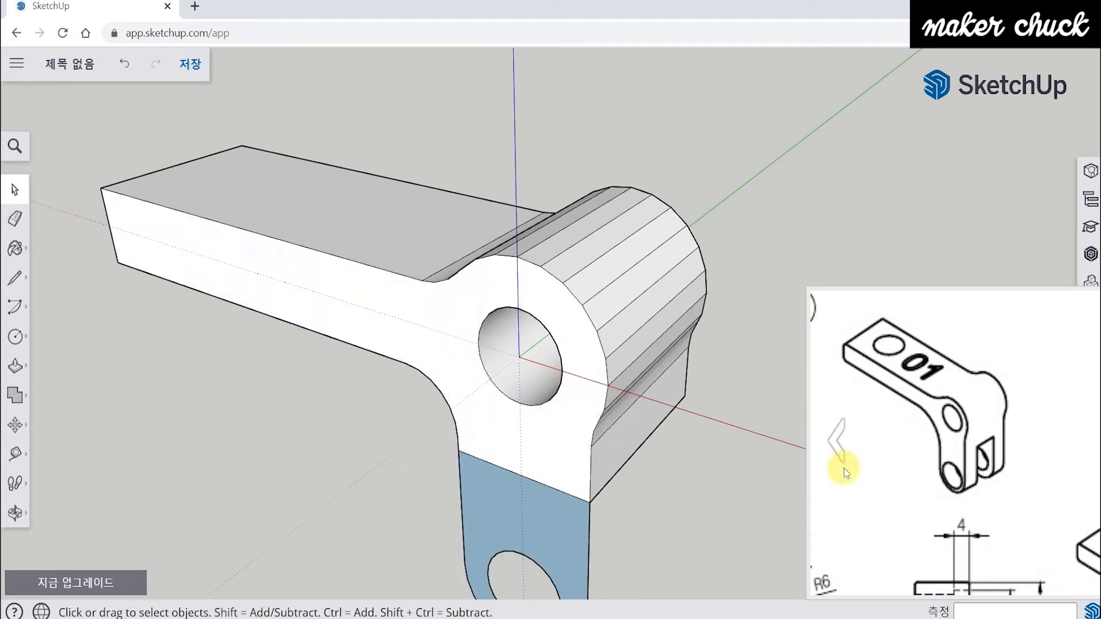
Check the slot dimensions in part 1's side view and extrude the leg's lower face 4 mm backward.
{"action": "left_click", "coordinate": [979, 491]}
{"action": "scroll", "coordinate": [976, 423], "scroll_direction": "down", "scroll_amount": 3}
{"action": "scroll", "coordinate": [711, 475], "scroll_direction": "down", "scroll_amount": 4}
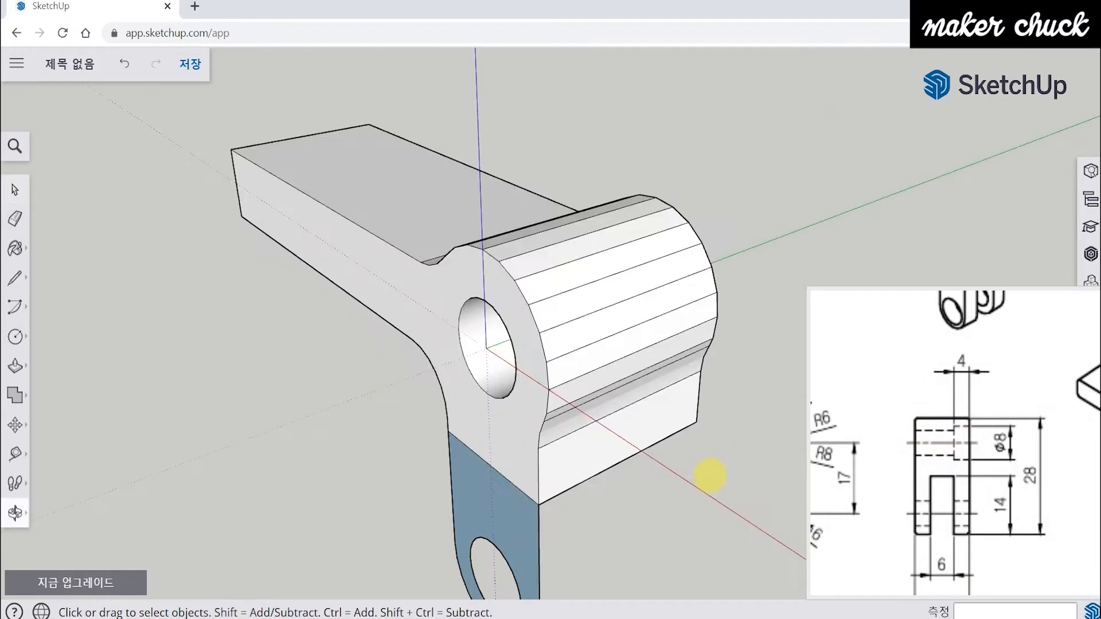
{"action": "middle_click_drag", "start_coordinate": [600, 453], "coordinate": [579, 287]}
{"action": "left_click", "coordinate": [974, 538]}
{"action": "scroll", "coordinate": [958, 499], "scroll_direction": "down", "scroll_amount": 3}
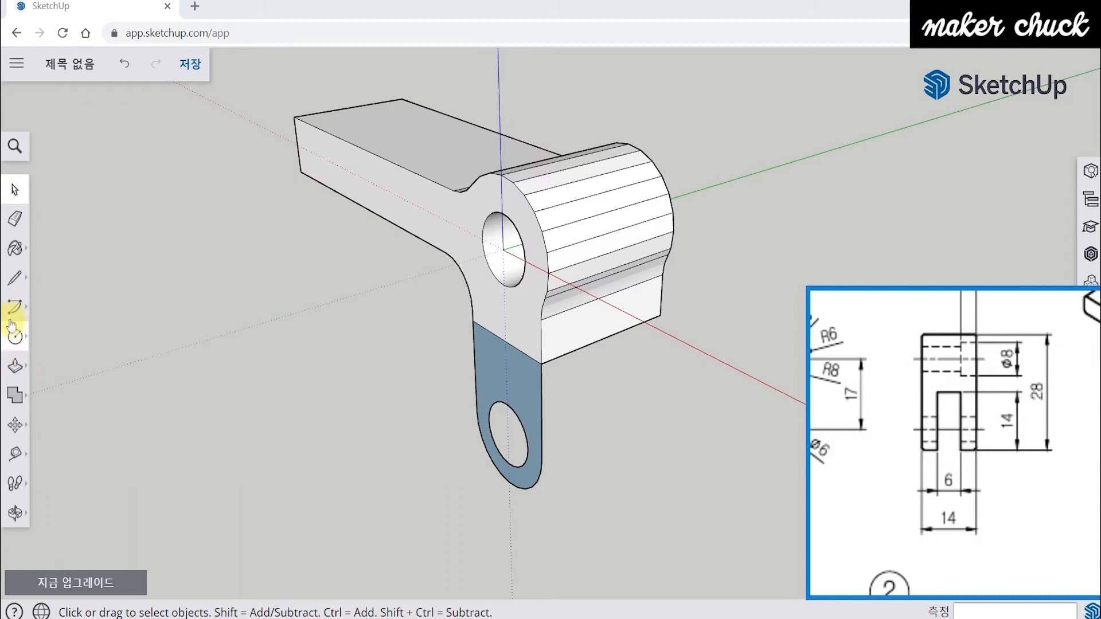
{"action": "left_click", "coordinate": [15, 365]}
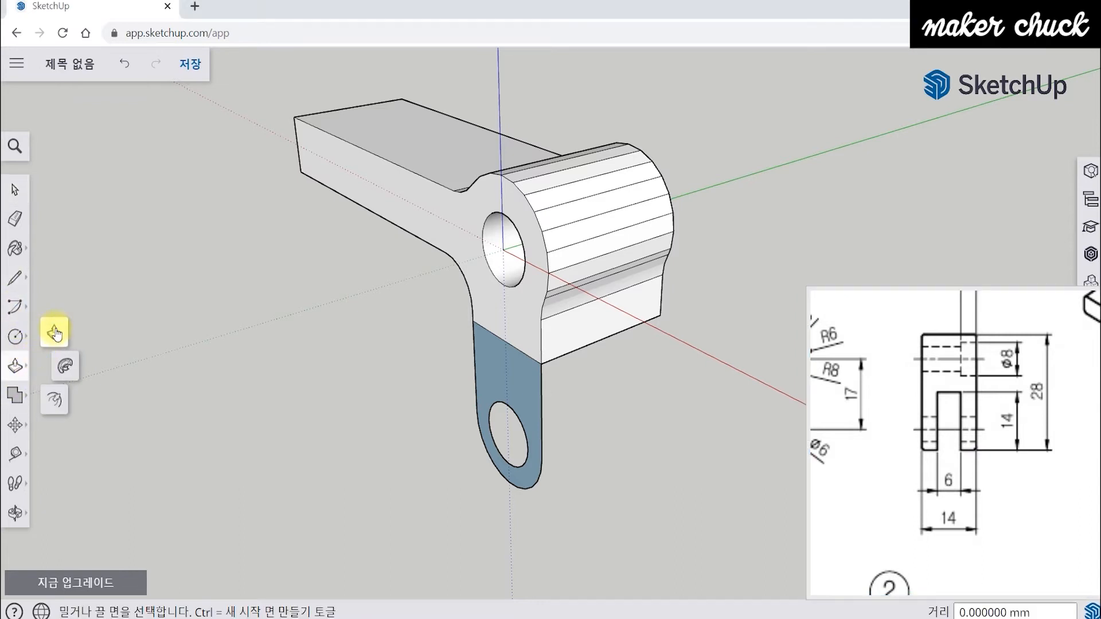
{"action": "left_click", "coordinate": [54, 333]}
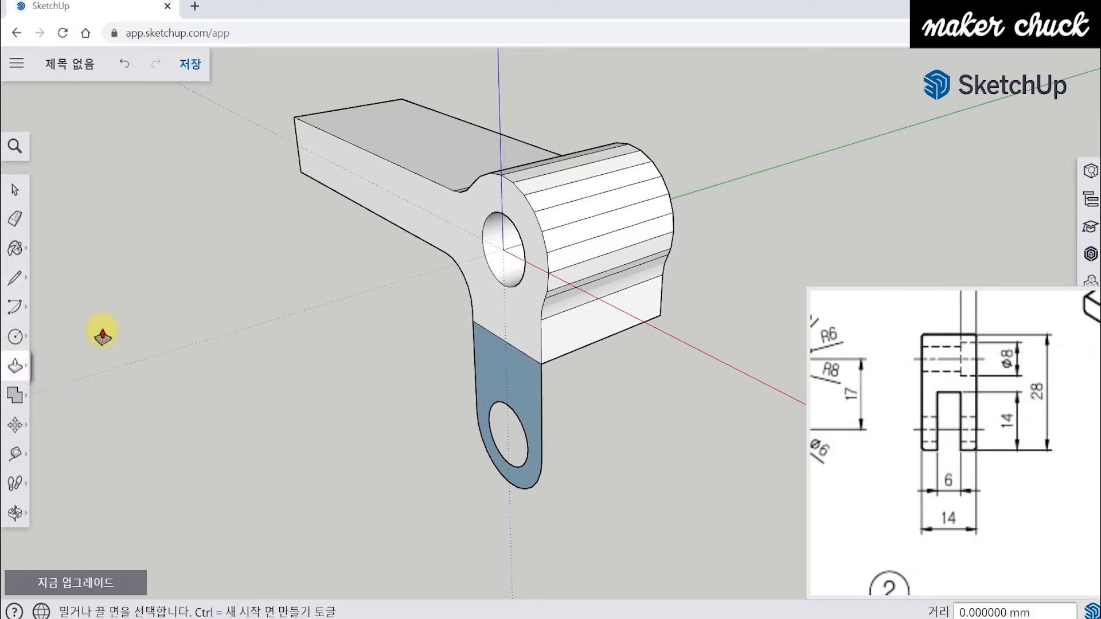
{"action": "left_click", "coordinate": [497, 379]}
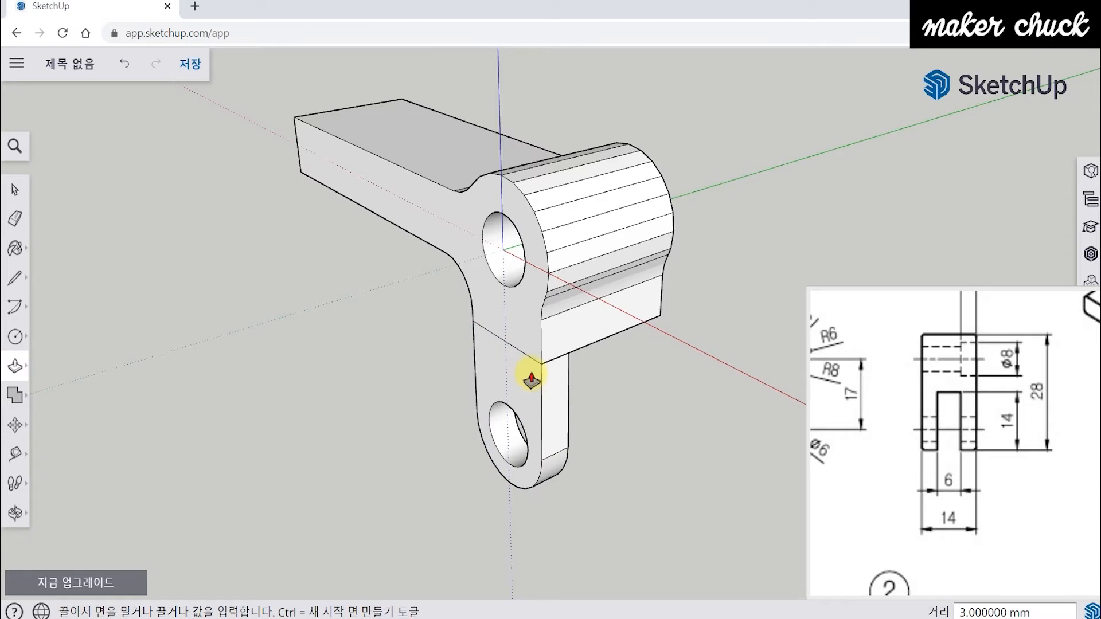
{"action": "key", "text": "Return"}
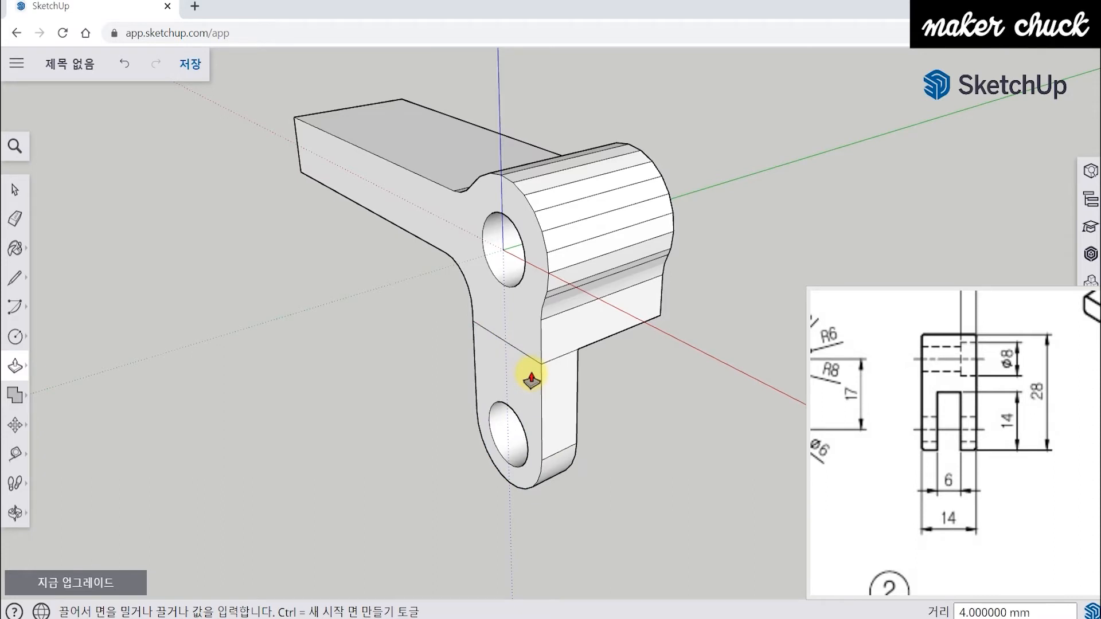
Copy the front face of the leg's lower prong and paste the copy beside the part.
{"action": "left_click", "coordinate": [17, 190]}
{"action": "left_click", "coordinate": [509, 366]}
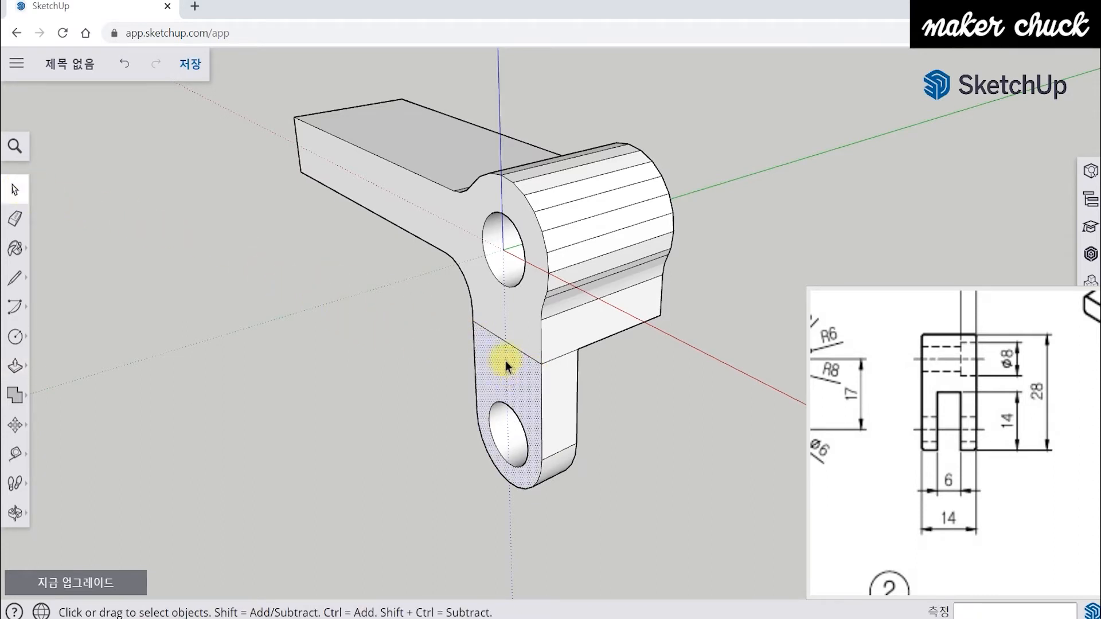
{"action": "scroll", "coordinate": [508, 365], "scroll_direction": "up", "scroll_amount": 3}
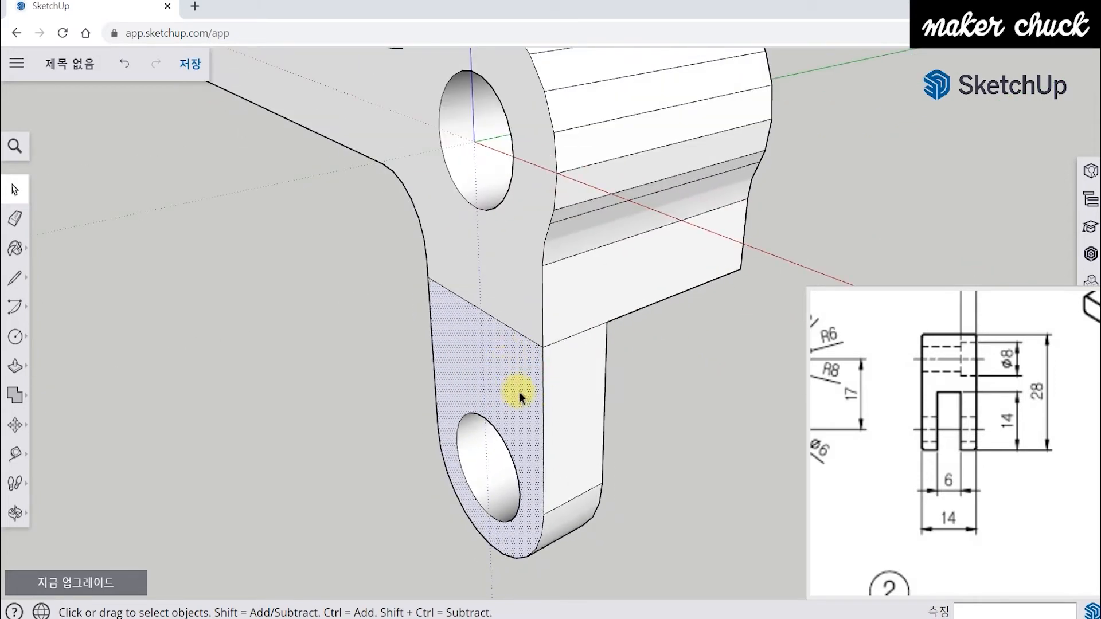
{"action": "scroll", "coordinate": [374, 387], "scroll_direction": "down", "scroll_amount": 2}
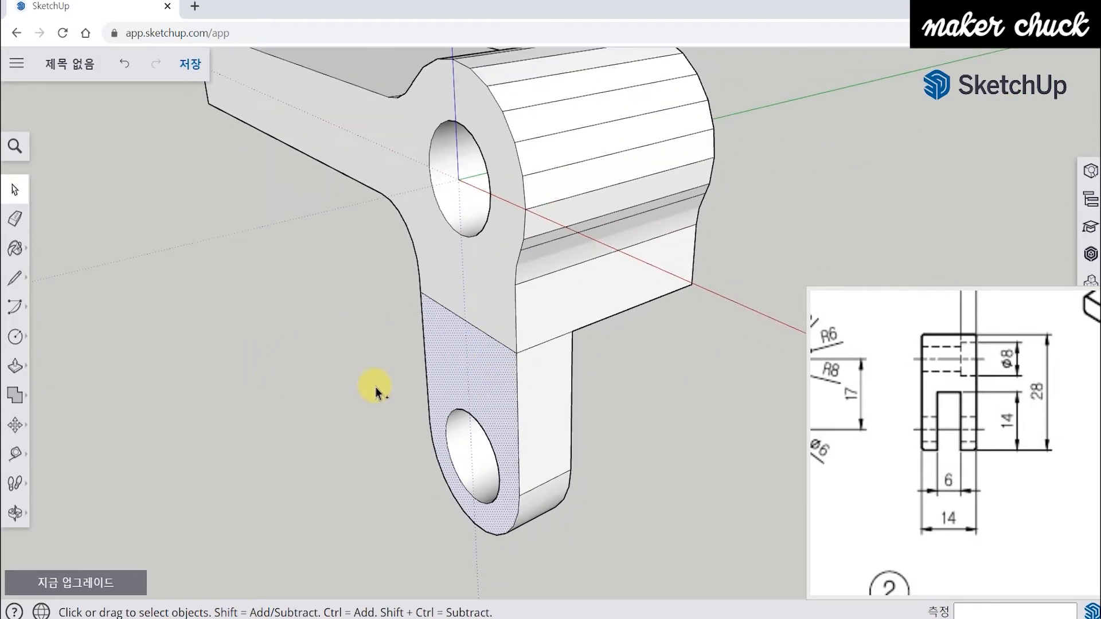
{"action": "key", "text": "ctrl+v"}
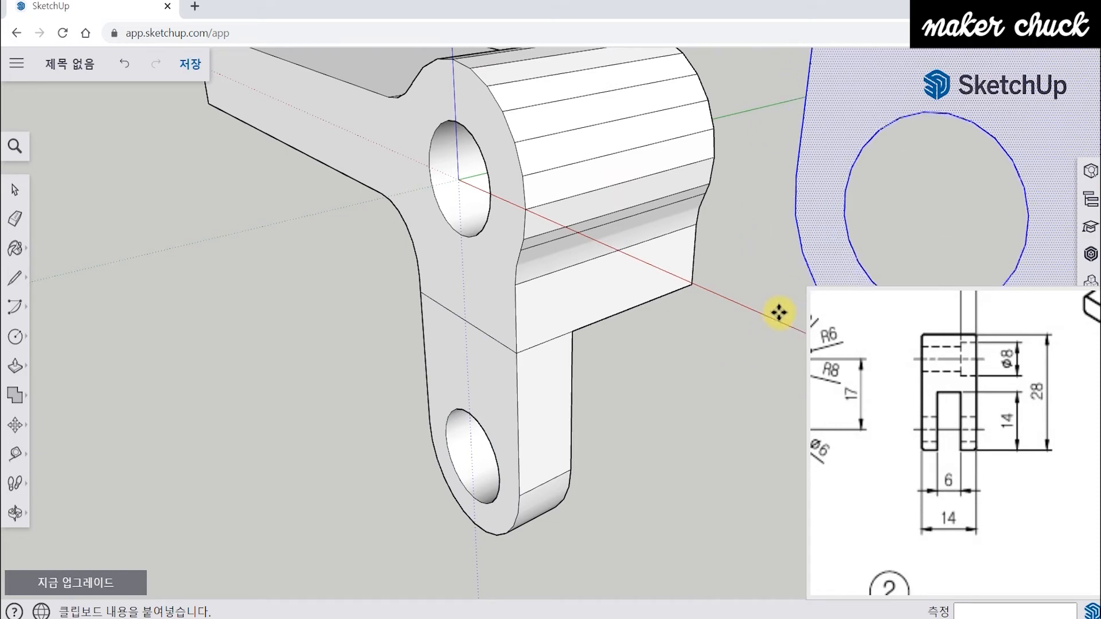
{"action": "scroll", "coordinate": [740, 372], "scroll_direction": "down", "scroll_amount": 3}
{"action": "middle_click_drag", "start_coordinate": [730, 362], "coordinate": [570, 352]}
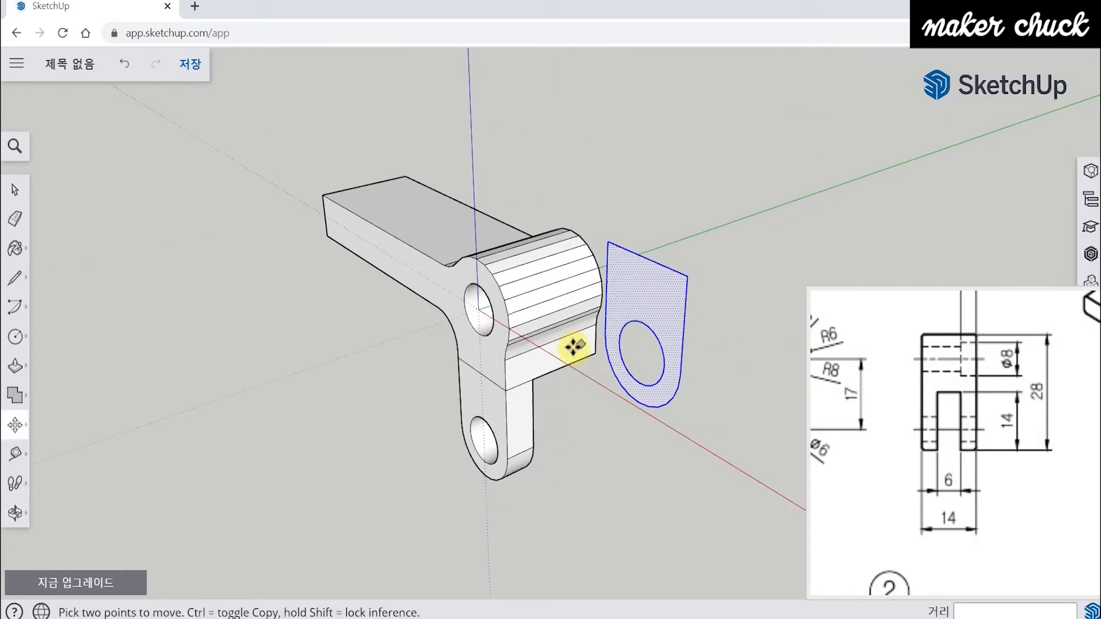
Move the pasted prong face by its upper corner onto the lower corner of the body's rear face.
{"action": "scroll", "coordinate": [580, 354], "scroll_direction": "up", "scroll_amount": 2}
{"action": "mouse_move", "coordinate": [483, 422]}
{"action": "middle_mouse_down"}
{"action": "mouse_move", "coordinate": [492, 413]}
{"action": "mouse_move", "coordinate": [476, 412]}
{"action": "middle_mouse_up"}
{"action": "left_click", "coordinate": [762, 184]}
{"action": "middle_click_drag", "start_coordinate": [682, 387], "coordinate": [224, 374]}
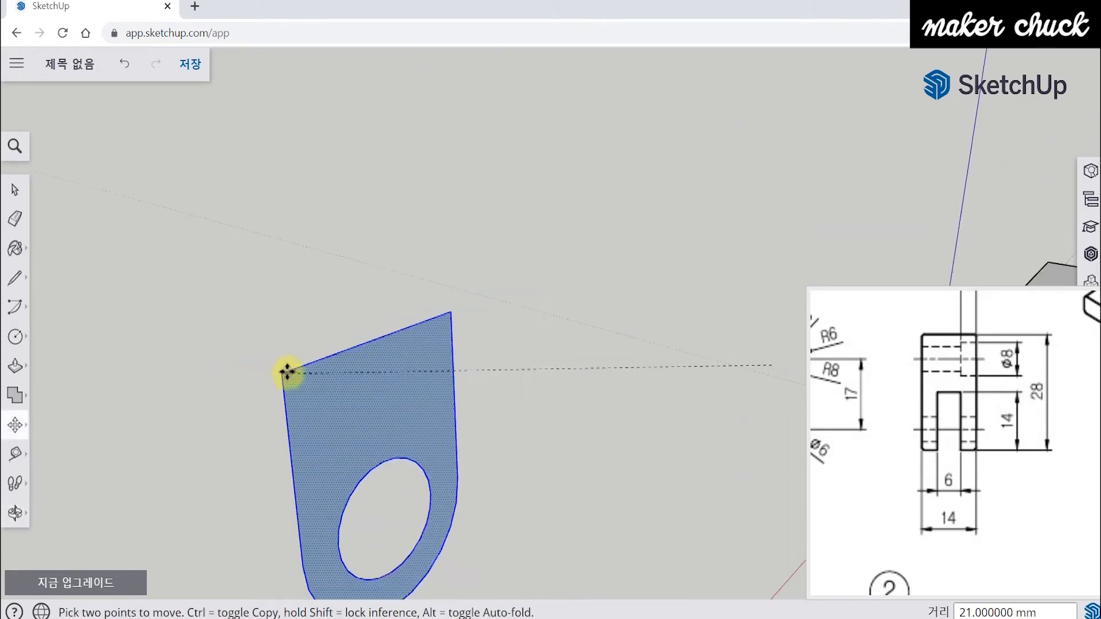
{"action": "scroll", "coordinate": [287, 372], "scroll_direction": "down", "scroll_amount": 3}
{"action": "middle_click_drag", "start_coordinate": [356, 381], "coordinate": [393, 381]}
{"action": "scroll", "coordinate": [440, 379], "scroll_direction": "up", "scroll_amount": 3}
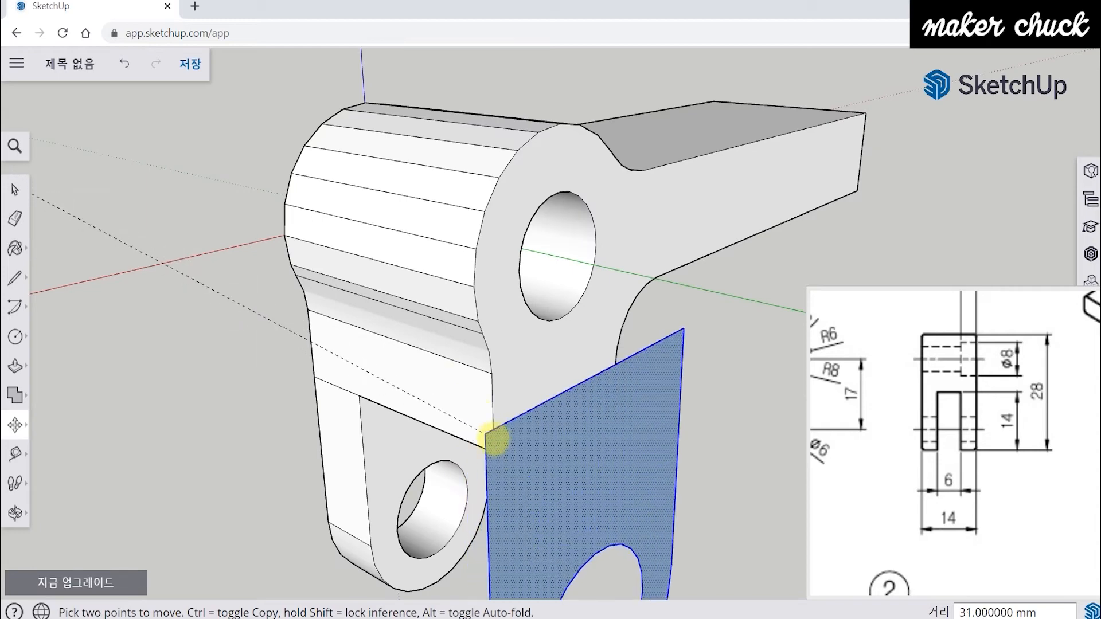
{"action": "mouse_move", "coordinate": [495, 439]}
{"action": "middle_mouse_down"}
{"action": "mouse_move", "coordinate": [597, 406]}
{"action": "mouse_move", "coordinate": [497, 466]}
{"action": "mouse_move", "coordinate": [607, 422]}
{"action": "mouse_move", "coordinate": [485, 439]}
{"action": "mouse_move", "coordinate": [485, 455]}
{"action": "middle_mouse_up"}
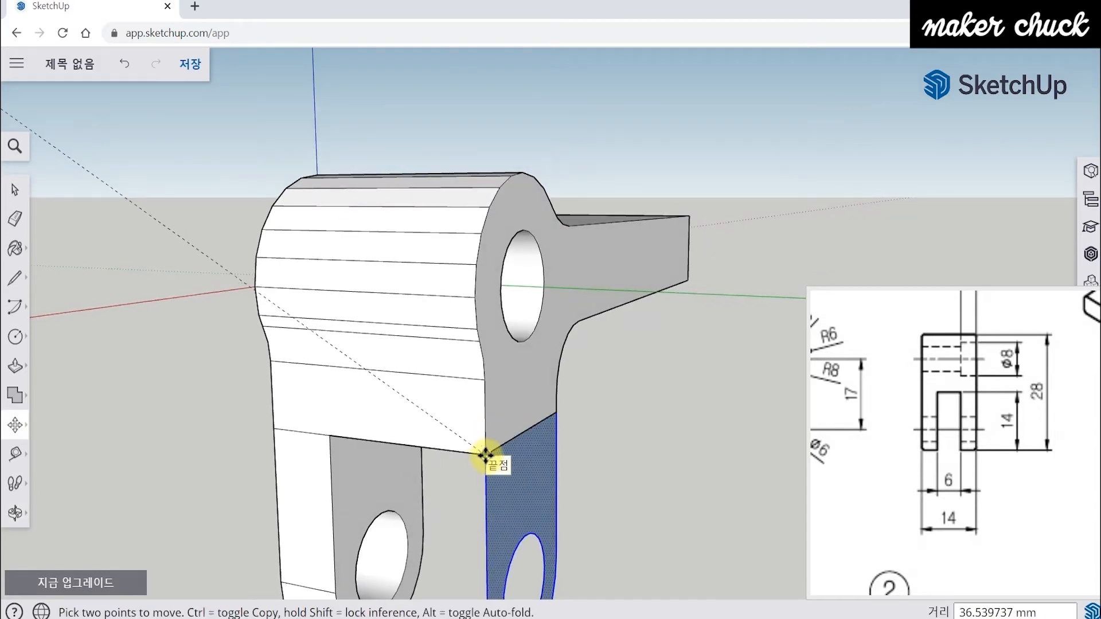
{"action": "left_click", "coordinate": [485, 455]}
{"action": "left_click", "coordinate": [486, 455]}
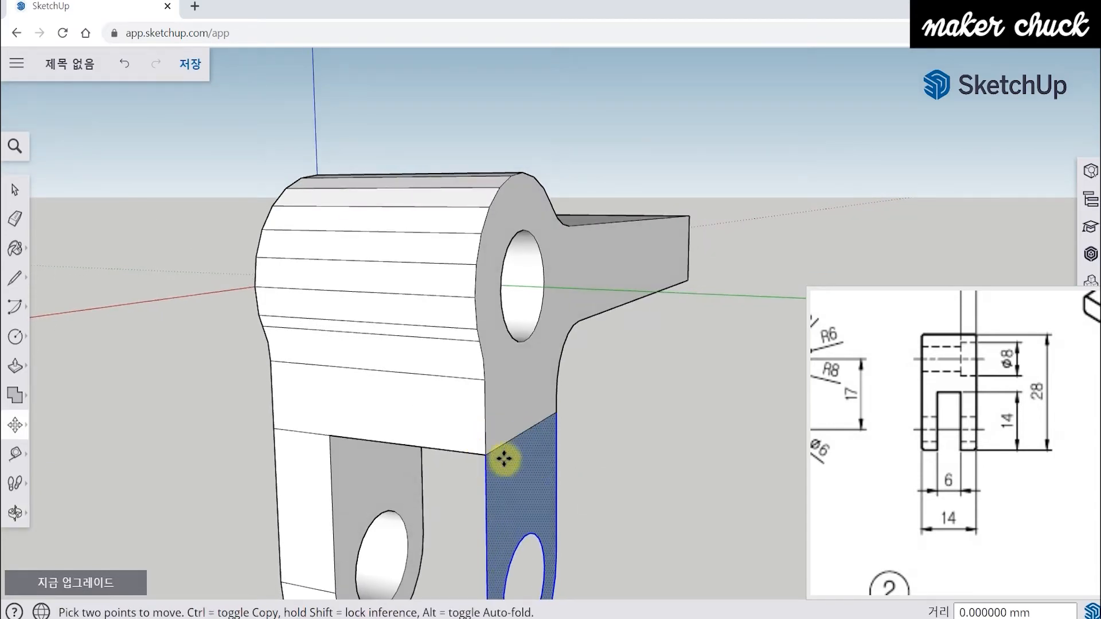
{"action": "key", "text": "space"}
Extrude the copied rear prong face inward toward the front prong to form the fork's second side.
{"action": "middle_click_drag", "start_coordinate": [615, 484], "coordinate": [493, 333]}
{"action": "left_click", "coordinate": [12, 192]}
{"action": "middle_click_drag", "start_coordinate": [148, 366], "coordinate": [257, 451]}
{"action": "scroll", "coordinate": [263, 458], "scroll_direction": "down", "scroll_amount": 2}
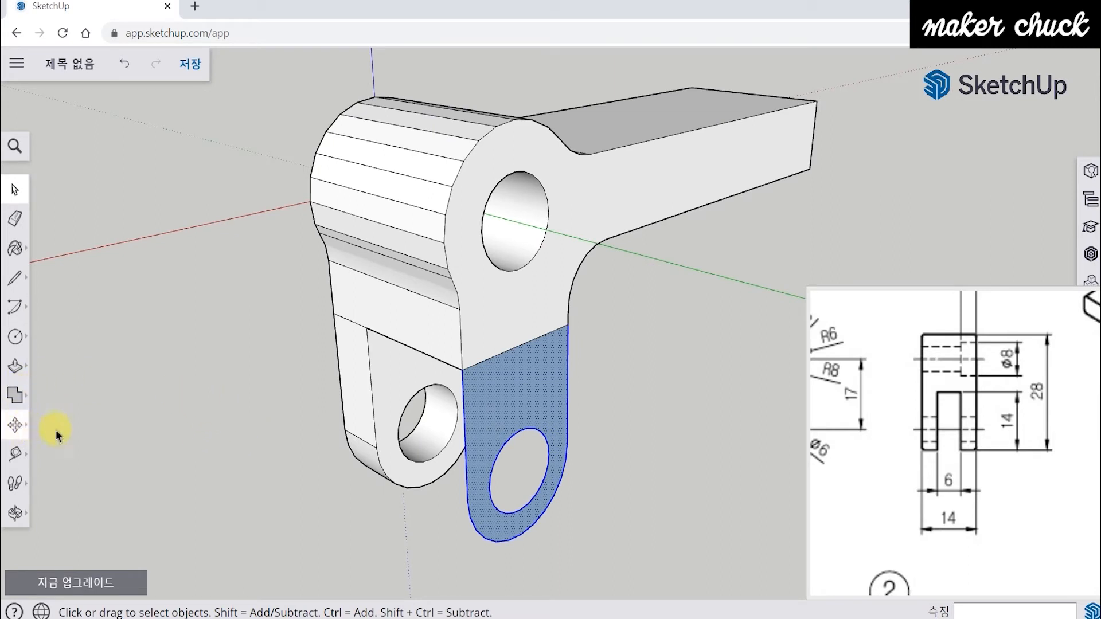
{"action": "left_click", "coordinate": [21, 424]}
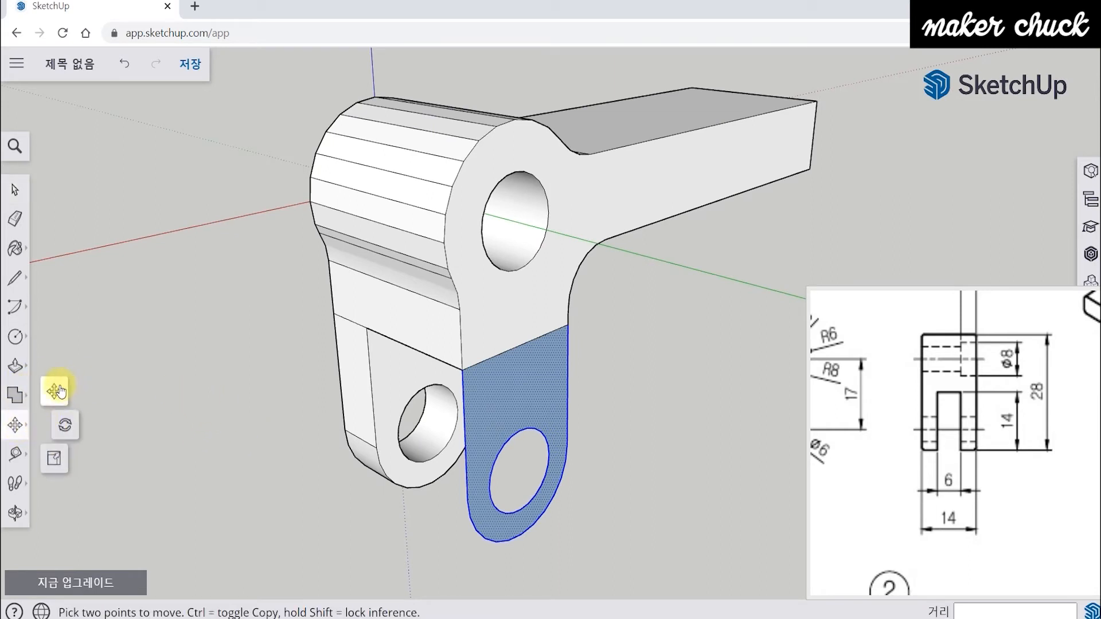
{"action": "left_click", "coordinate": [16, 366]}
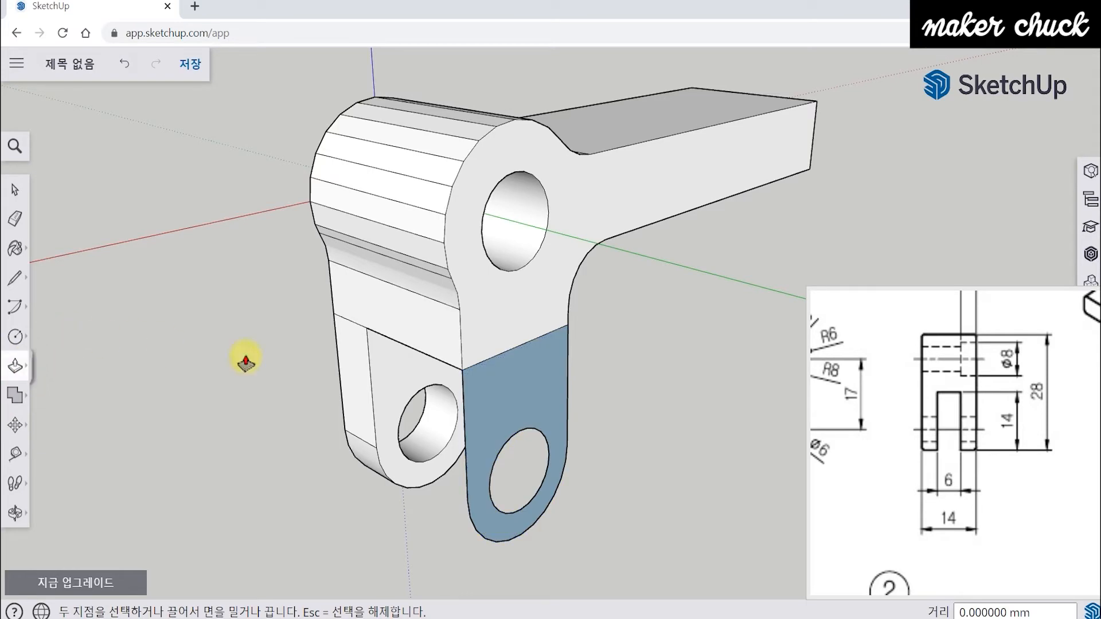
{"action": "left_click", "coordinate": [502, 406]}
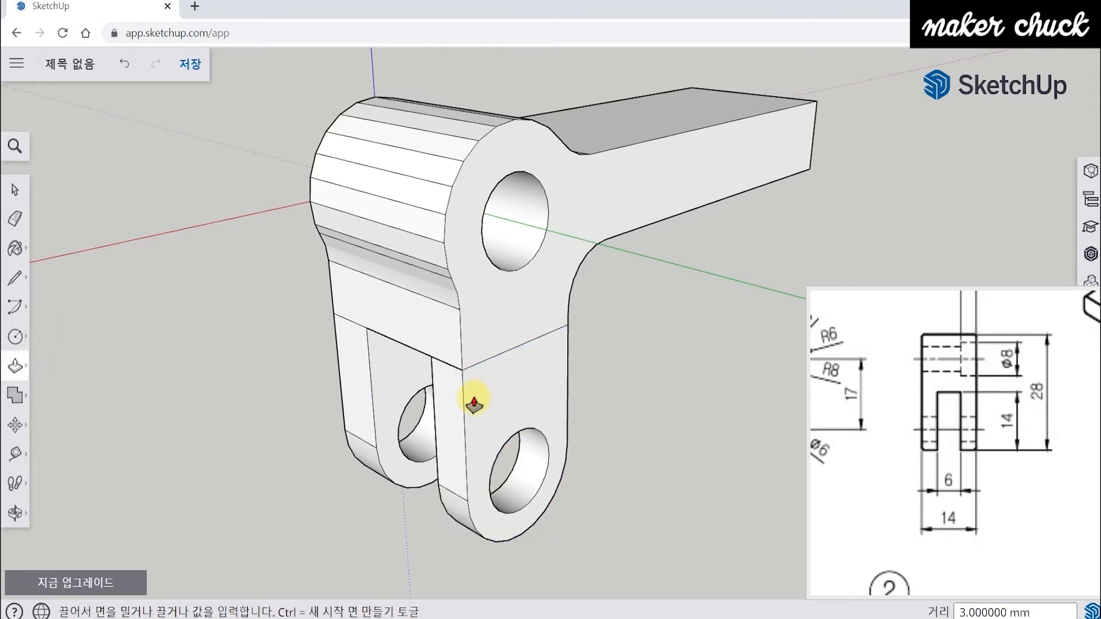
Push/Pull the outer face of the fork arm by 4 mm.
{"action": "type", "text": "4"}
{"action": "key", "text": "Return"}
{"action": "middle_click_drag", "start_coordinate": [467, 389], "coordinate": [205, 425]}
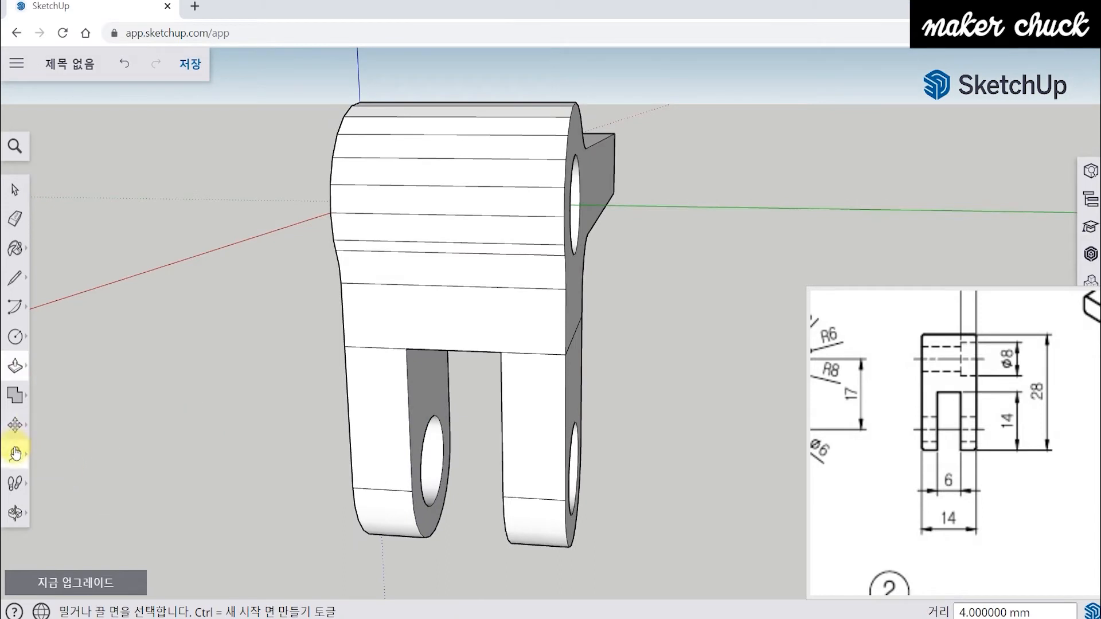
Measure the slot between the two fork arms from the inner edge of one arm.
{"action": "left_click", "coordinate": [15, 454]}
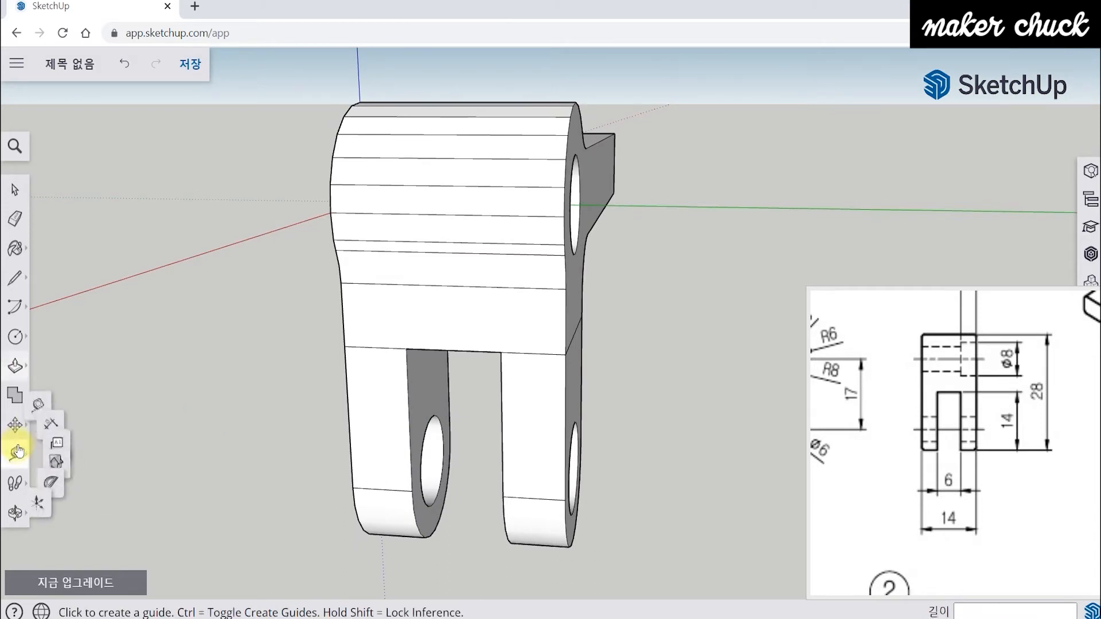
{"action": "left_click", "coordinate": [407, 385]}
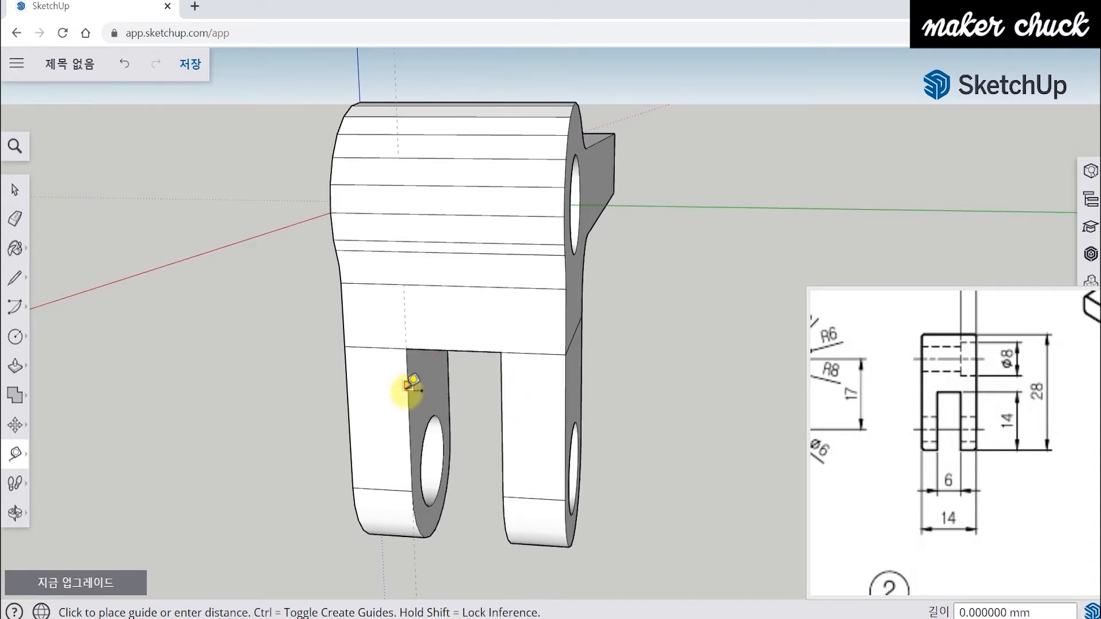
{"action": "key", "text": "space"}
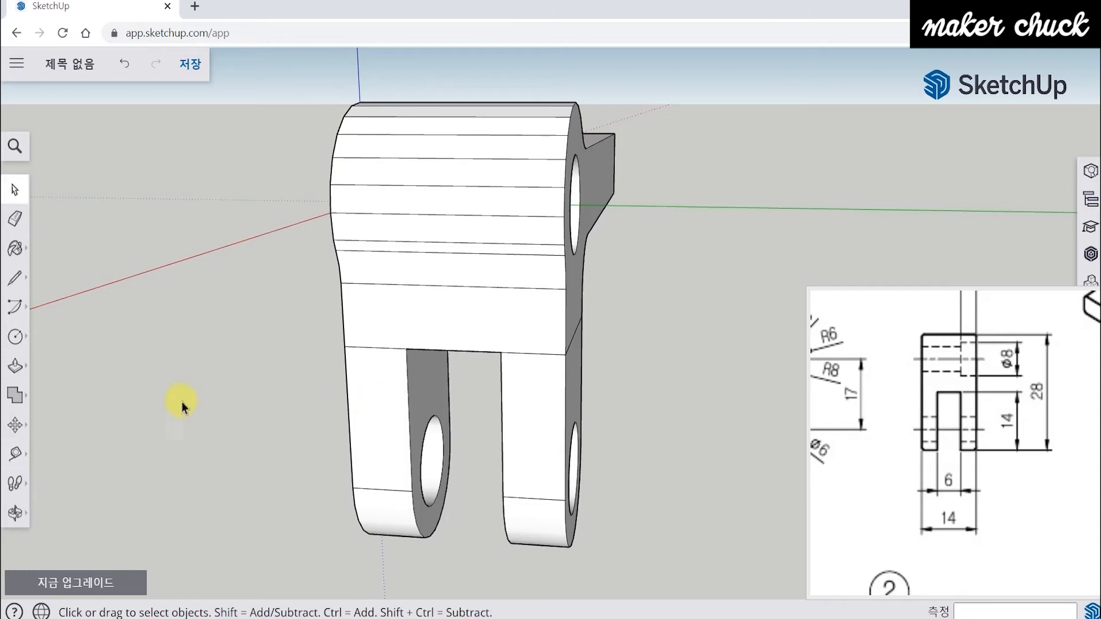
Erase the leftover dividing lines across the bracket's side faces just above the fork slot.
{"action": "middle_click_drag", "start_coordinate": [200, 344], "coordinate": [487, 436]}
{"action": "scroll", "coordinate": [485, 434], "scroll_direction": "down", "scroll_amount": 3}
{"action": "scroll", "coordinate": [480, 432], "scroll_direction": "up", "scroll_amount": 5}
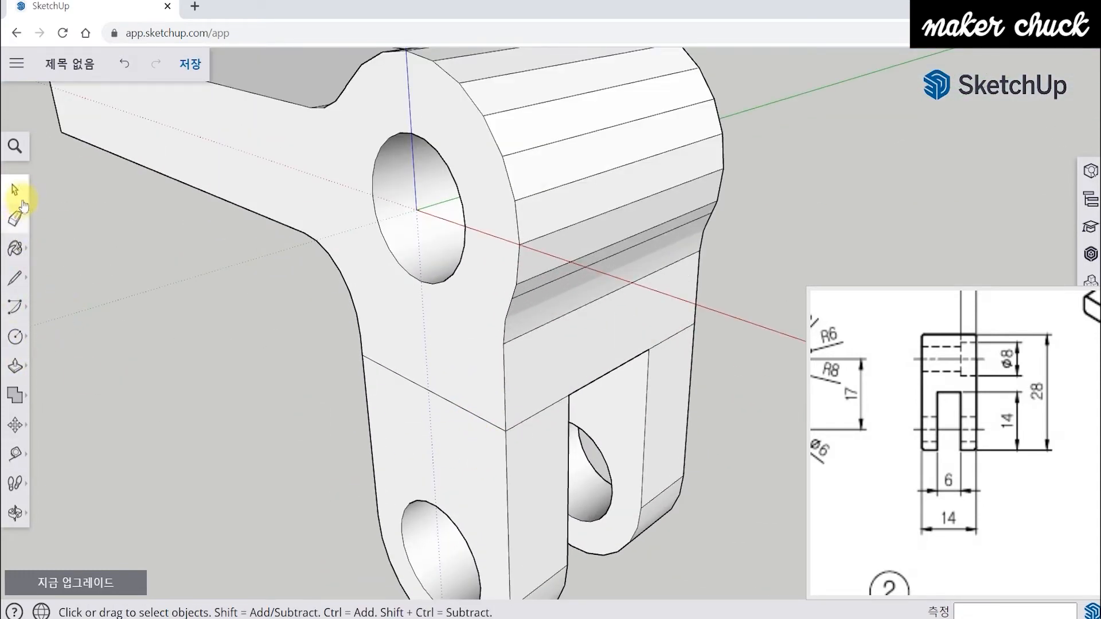
{"action": "left_click", "coordinate": [17, 221]}
{"action": "mouse_move", "coordinate": [639, 468]}
{"action": "middle_mouse_down"}
{"action": "mouse_move", "coordinate": [583, 463]}
{"action": "mouse_move", "coordinate": [546, 386]}
{"action": "mouse_move", "coordinate": [463, 430]}
{"action": "mouse_move", "coordinate": [224, 357]}
{"action": "mouse_move", "coordinate": [597, 330]}
{"action": "middle_mouse_up"}
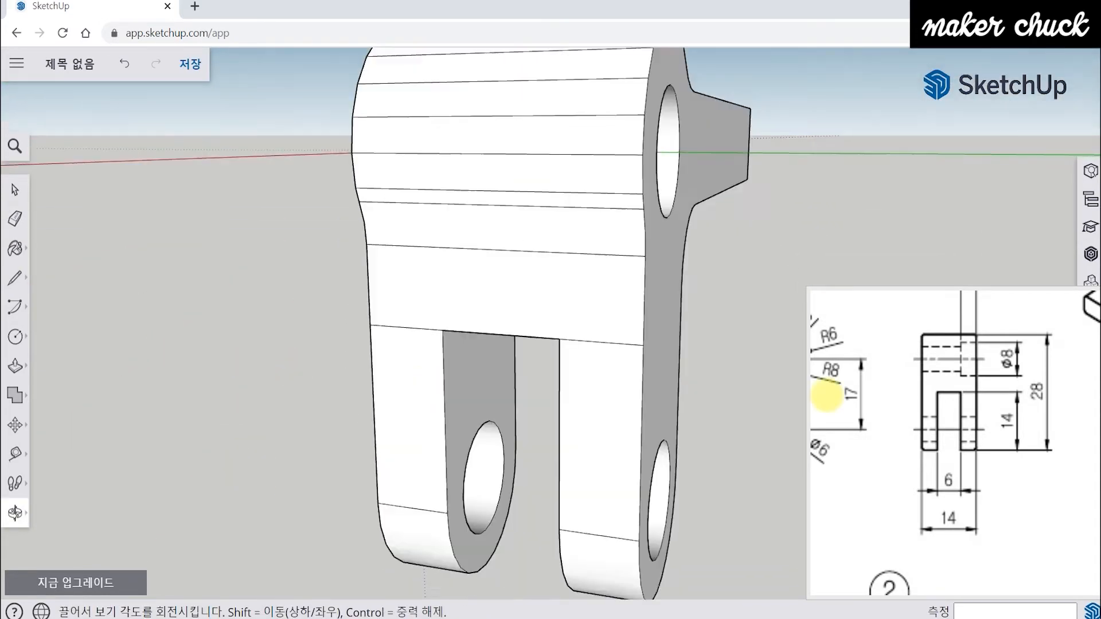
{"action": "mouse_move", "coordinate": [376, 344]}
{"action": "middle_mouse_down"}
{"action": "mouse_move", "coordinate": [238, 423]}
{"action": "mouse_move", "coordinate": [457, 467]}
{"action": "mouse_move", "coordinate": [600, 321]}
{"action": "mouse_move", "coordinate": [523, 421]}
{"action": "mouse_move", "coordinate": [475, 275]}
{"action": "mouse_move", "coordinate": [441, 310]}
{"action": "middle_mouse_up"}
{"action": "mouse_move", "coordinate": [515, 361]}
{"action": "middle_mouse_down"}
{"action": "mouse_move", "coordinate": [580, 364]}
{"action": "mouse_move", "coordinate": [649, 388]}
{"action": "mouse_move", "coordinate": [505, 435]}
{"action": "mouse_move", "coordinate": [545, 422]}
{"action": "mouse_move", "coordinate": [528, 374]}
{"action": "mouse_move", "coordinate": [512, 399]}
{"action": "middle_mouse_up"}
{"action": "scroll", "coordinate": [507, 436], "scroll_direction": "down", "scroll_amount": 5}
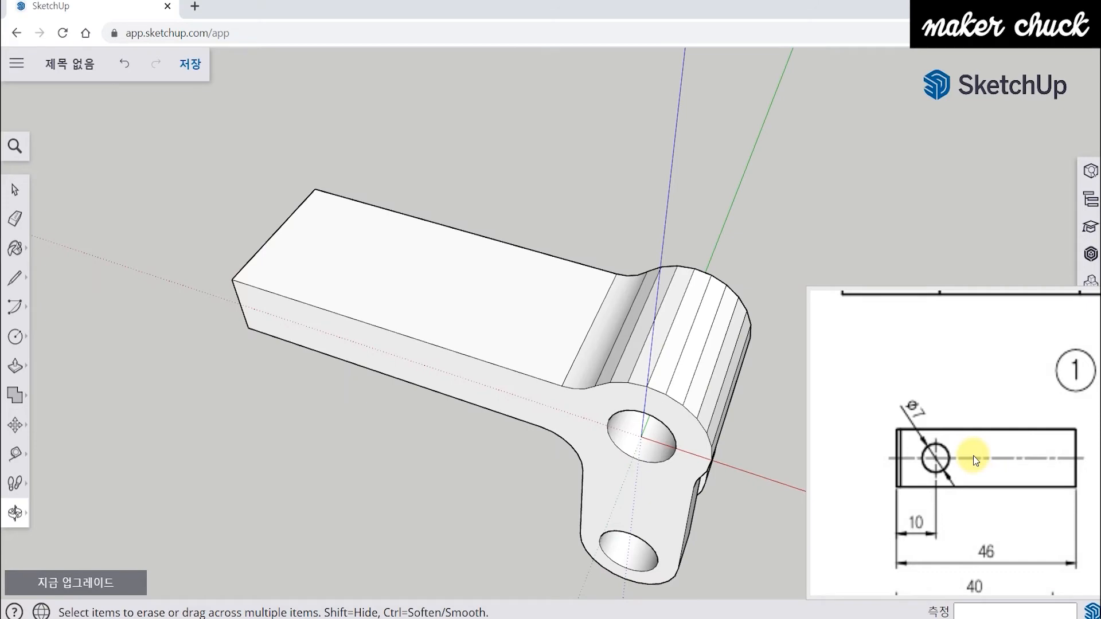
Place a guide on the long arm's upper face, parallel to and 10 mm from its free end edge.
{"action": "middle_click_drag", "start_coordinate": [425, 333], "coordinate": [804, 428]}
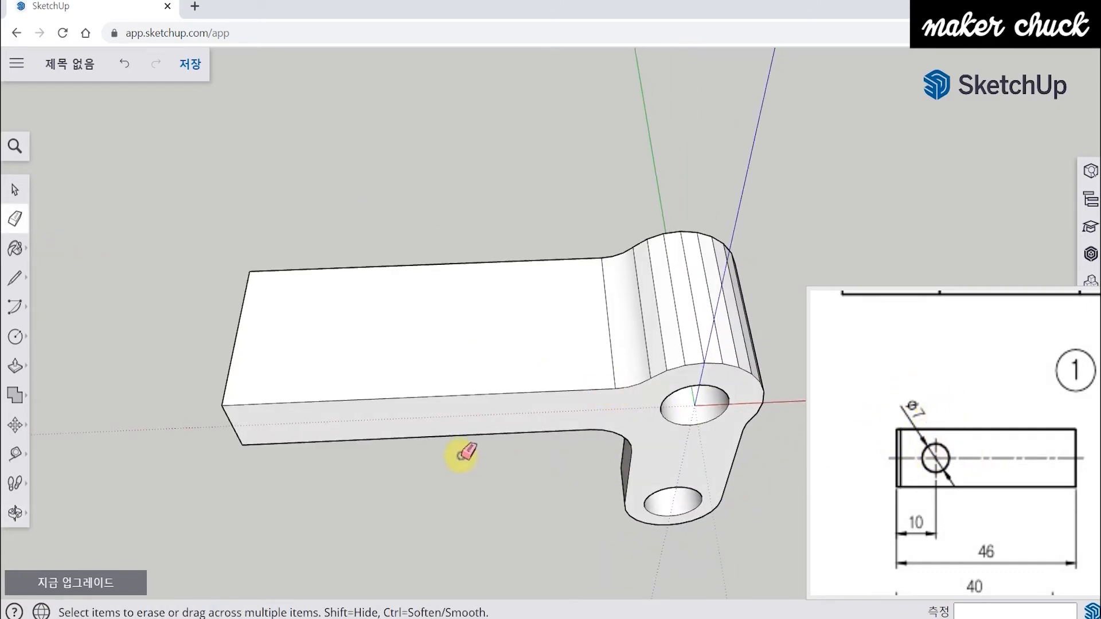
{"action": "middle_click_drag", "start_coordinate": [445, 442], "coordinate": [573, 437]}
{"action": "left_click_drag", "start_coordinate": [921, 479], "coordinate": [934, 427]}
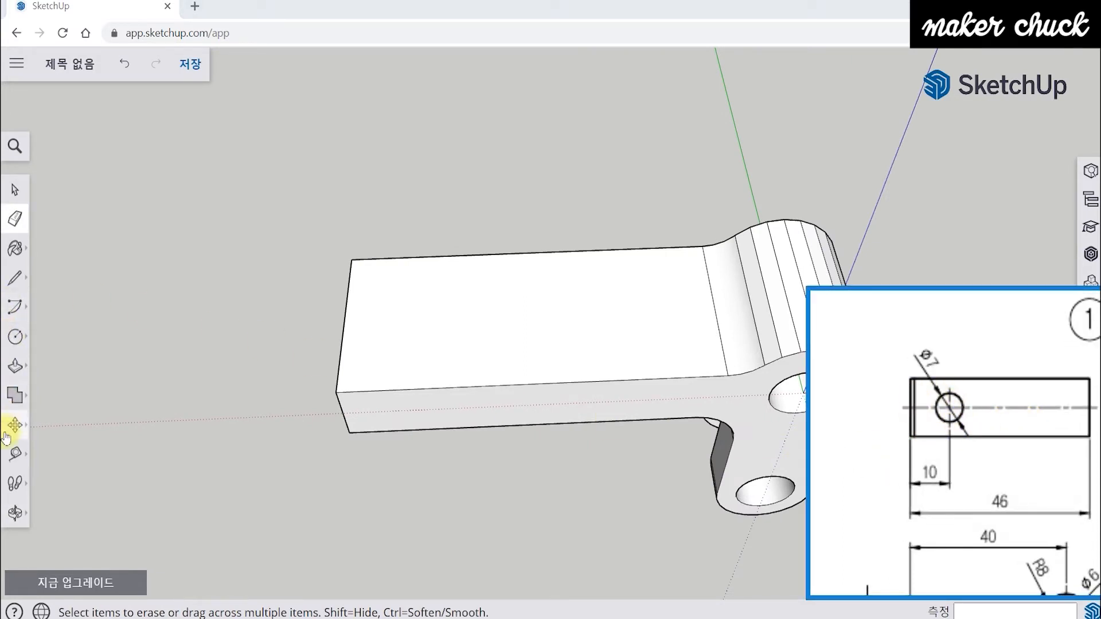
{"action": "left_click", "coordinate": [16, 455]}
{"action": "left_click", "coordinate": [50, 380]}
{"action": "middle_click_drag", "start_coordinate": [253, 361], "coordinate": [234, 392]}
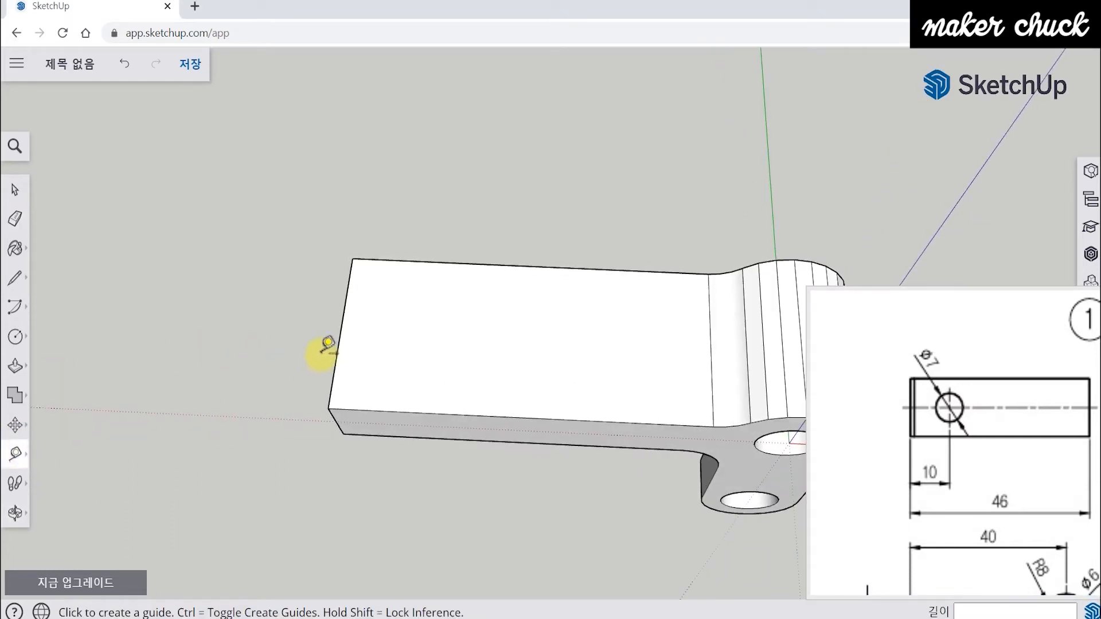
{"action": "left_click", "coordinate": [347, 293]}
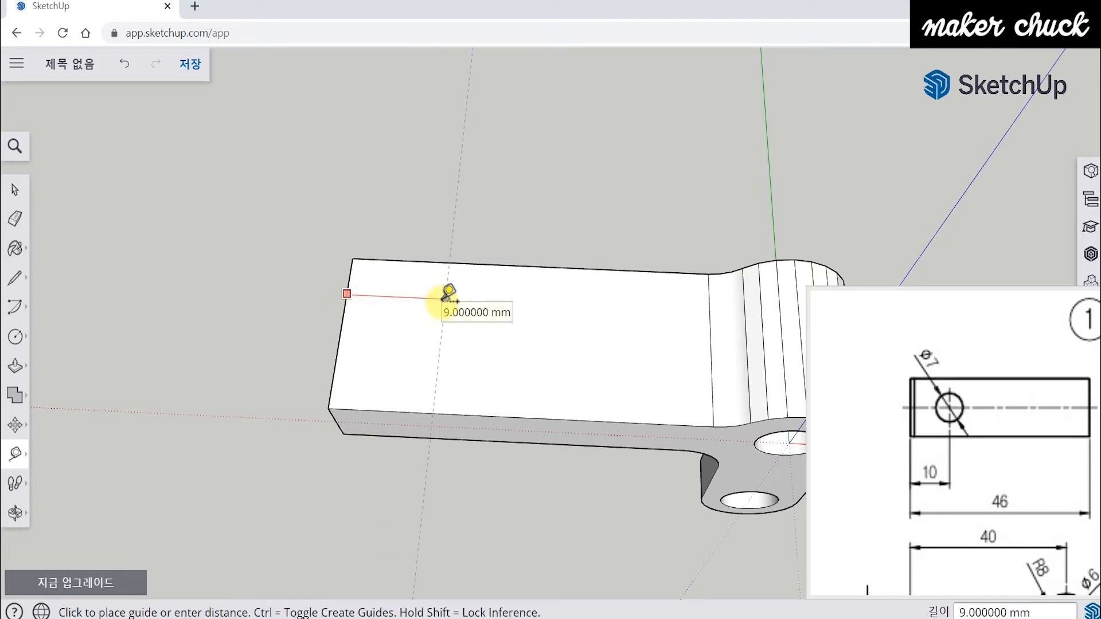
{"action": "type", "text": "10"}
{"action": "key", "text": "Return"}
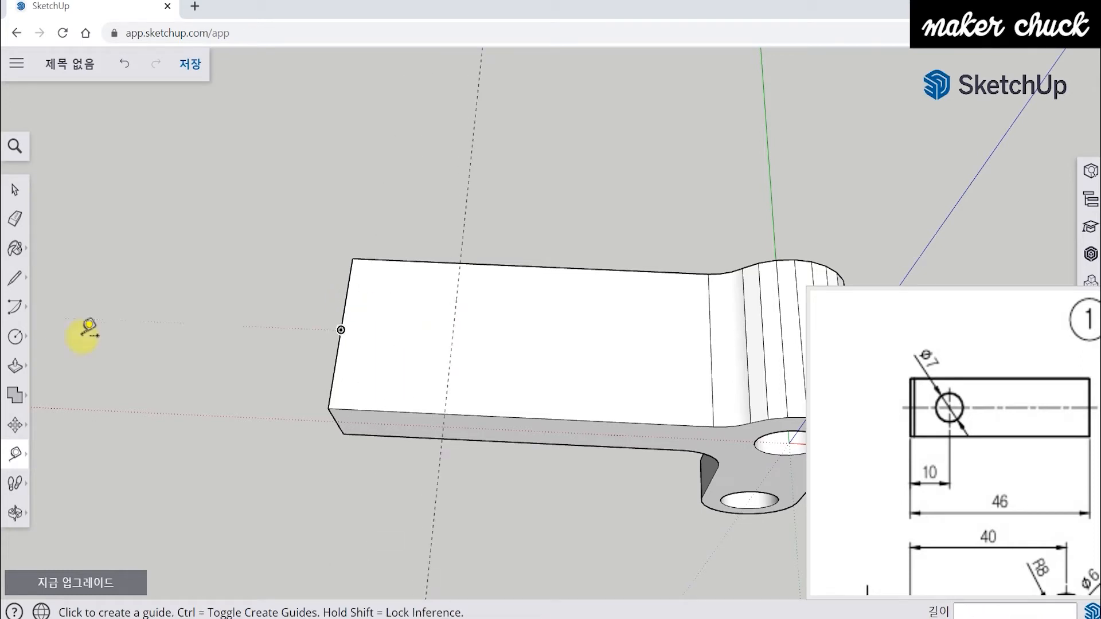
Draw a 14 mm line across the long arm's upper face along the guide, from one side edge to the other.
{"action": "left_click", "coordinate": [17, 282]}
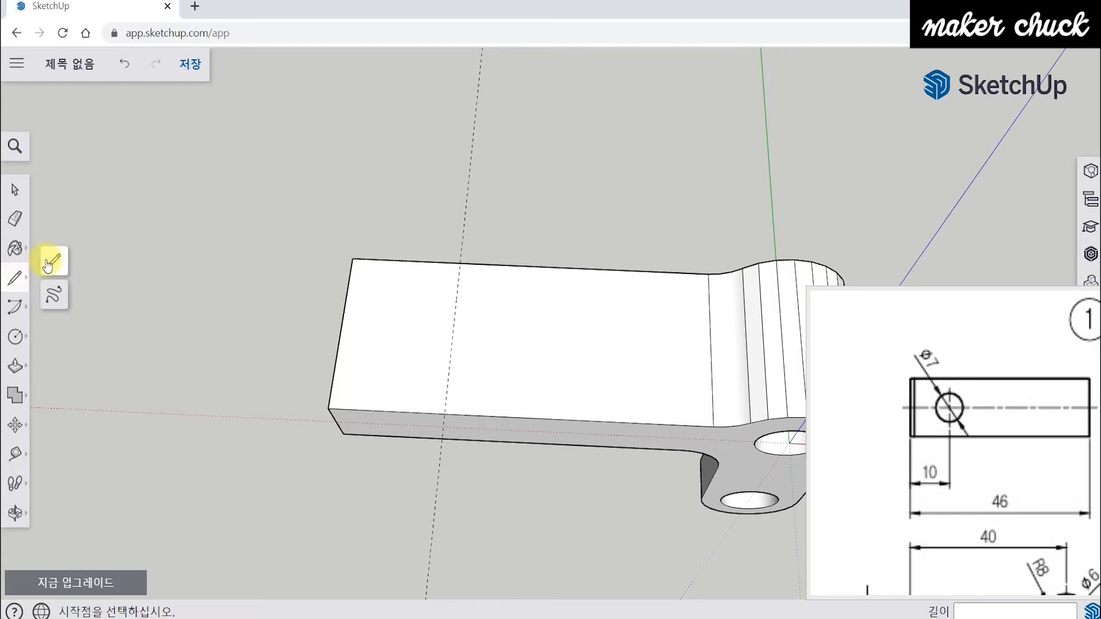
{"action": "left_click", "coordinate": [444, 413]}
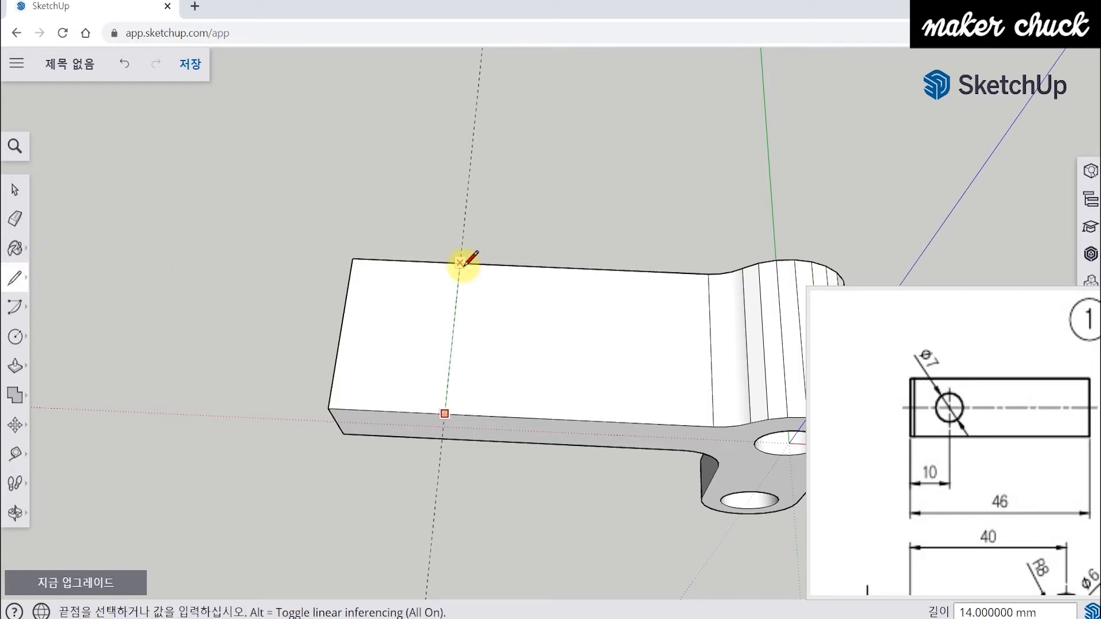
{"action": "left_click", "coordinate": [460, 262]}
{"action": "left_click", "coordinate": [445, 414]}
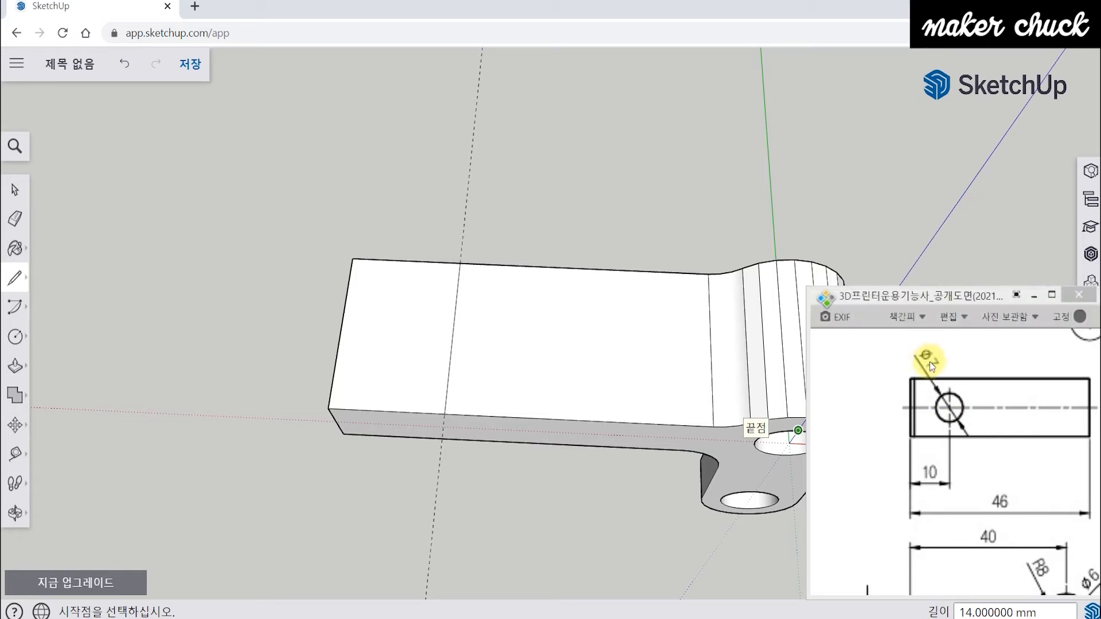
Draw a circle with a 3.5 mm radius centred on the midpoint of the line across the long arm.
{"action": "left_click", "coordinate": [15, 337]}
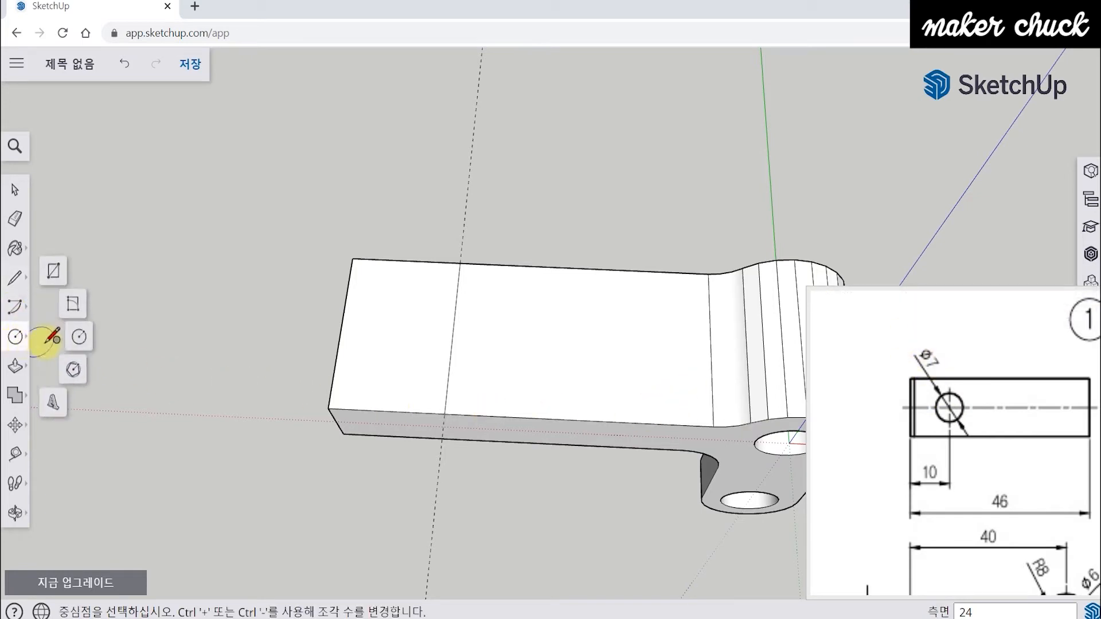
{"action": "left_click", "coordinate": [81, 344]}
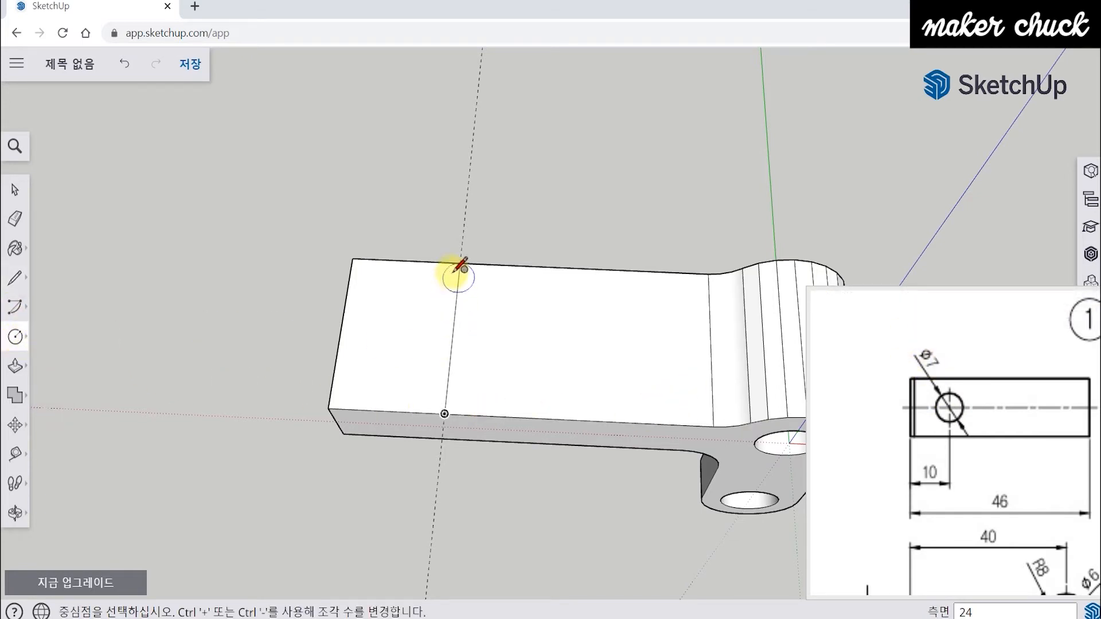
{"action": "left_click", "coordinate": [453, 334]}
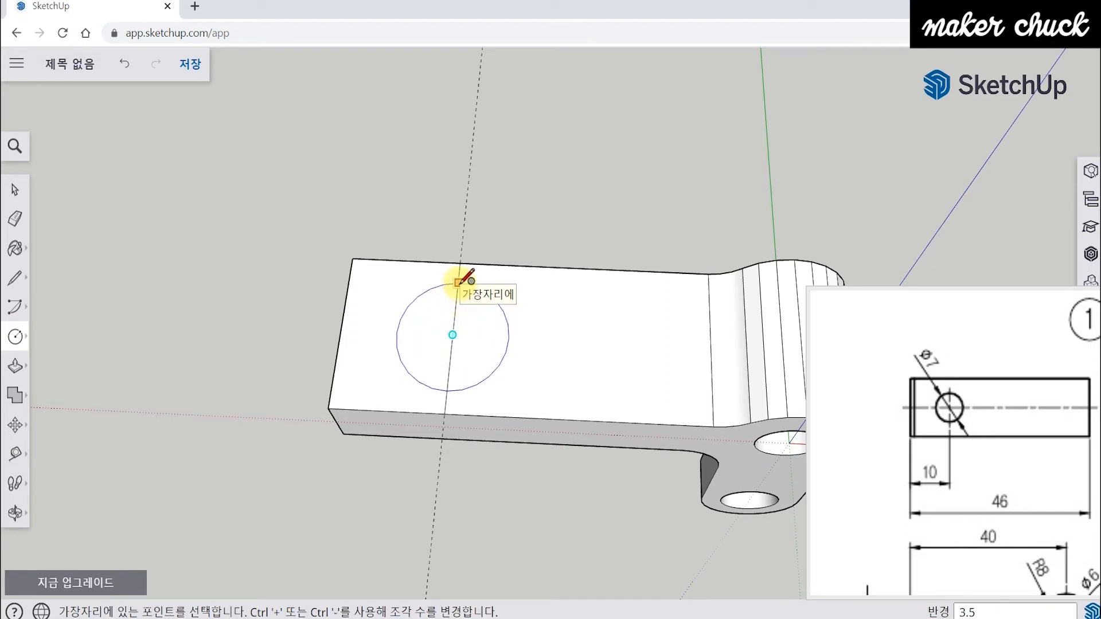
{"action": "type", "text": "3.5"}
{"action": "key", "text": "Return"}
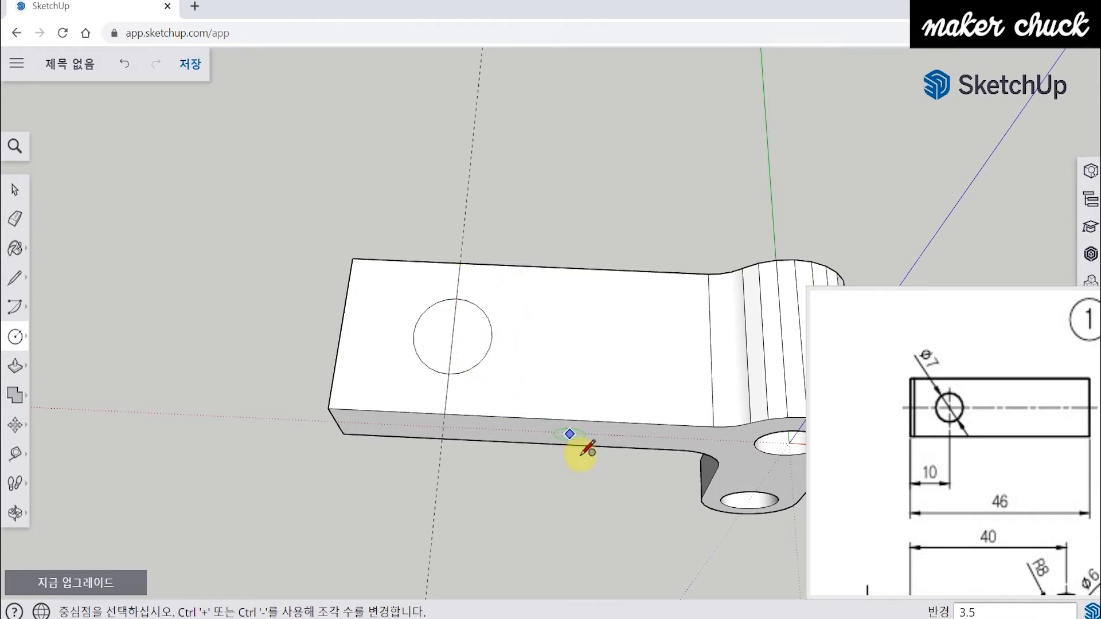
Erase the guide and the construction line running through the circle.
{"action": "middle_click_drag", "start_coordinate": [570, 450], "coordinate": [558, 424]}
{"action": "scroll", "coordinate": [516, 402], "scroll_direction": "up", "scroll_amount": 3}
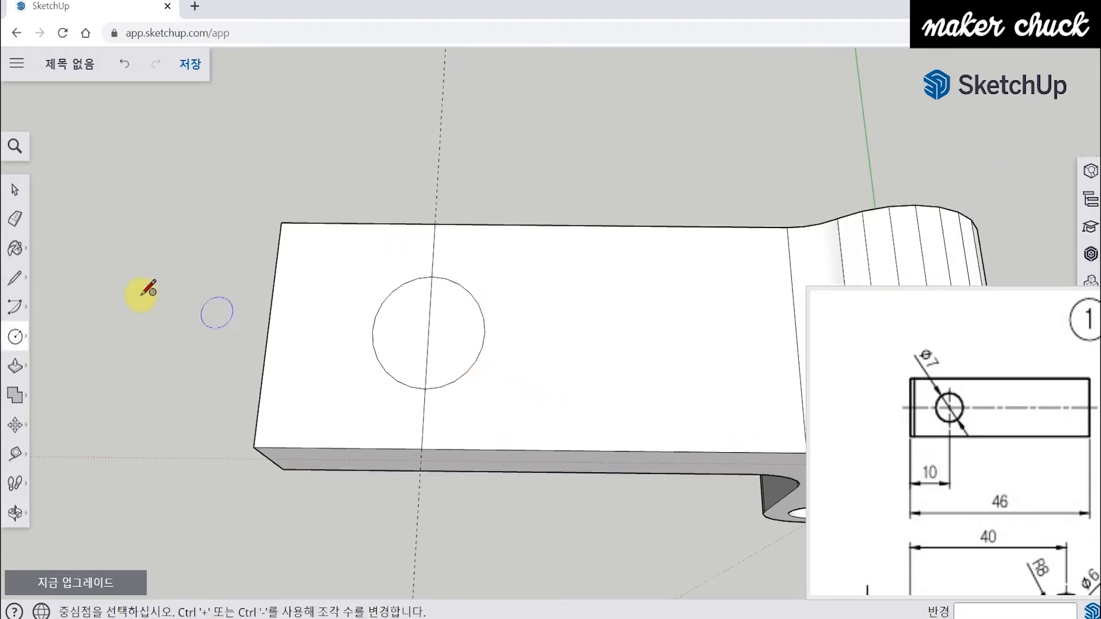
{"action": "left_click", "coordinate": [16, 219]}
{"action": "mouse_move", "coordinate": [461, 273]}
{"action": "left_mouse_down"}
{"action": "mouse_move", "coordinate": [430, 314]}
{"action": "mouse_move", "coordinate": [427, 367]}
{"action": "left_mouse_up"}
Push the circle 6 mm down through the long arm to cut the hole.
{"action": "middle_click_drag", "start_coordinate": [434, 425], "coordinate": [413, 283]}
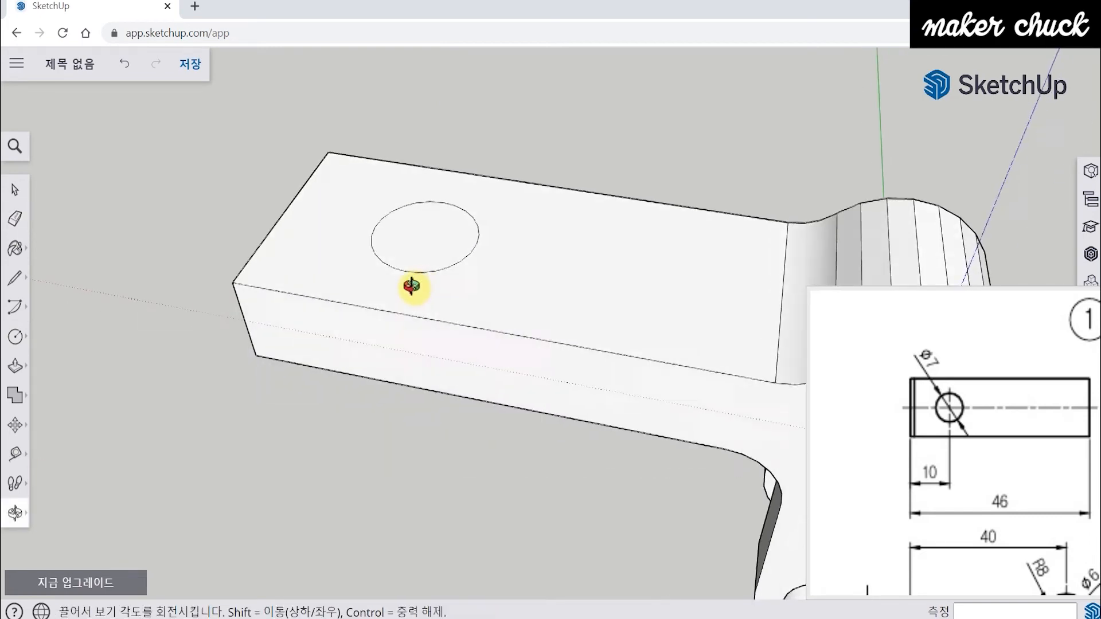
{"action": "left_click", "coordinate": [14, 370]}
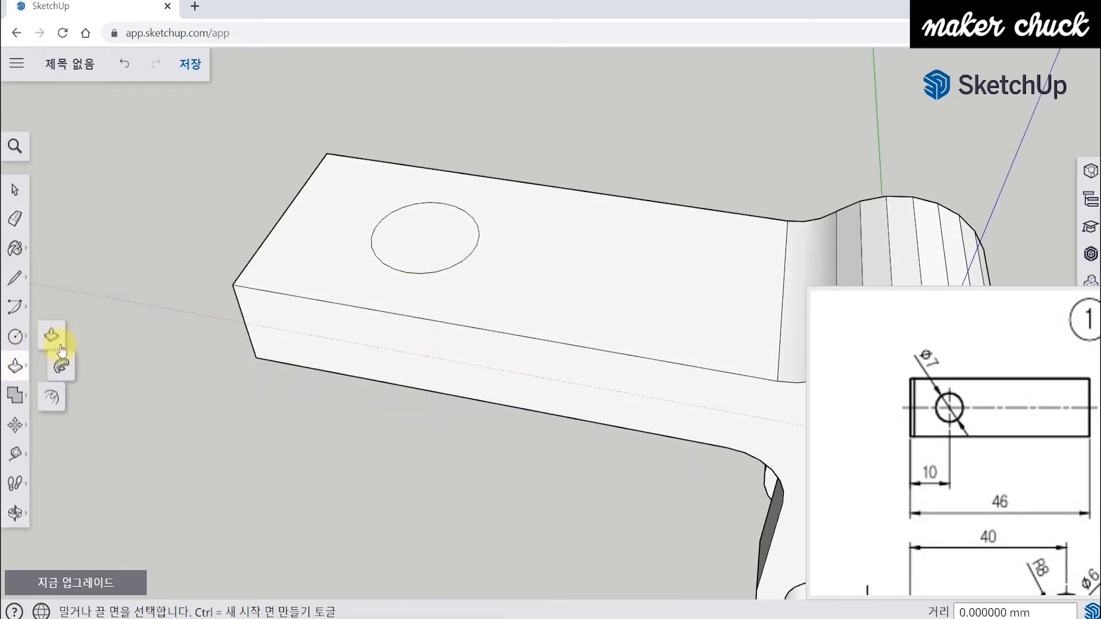
{"action": "left_click", "coordinate": [445, 246]}
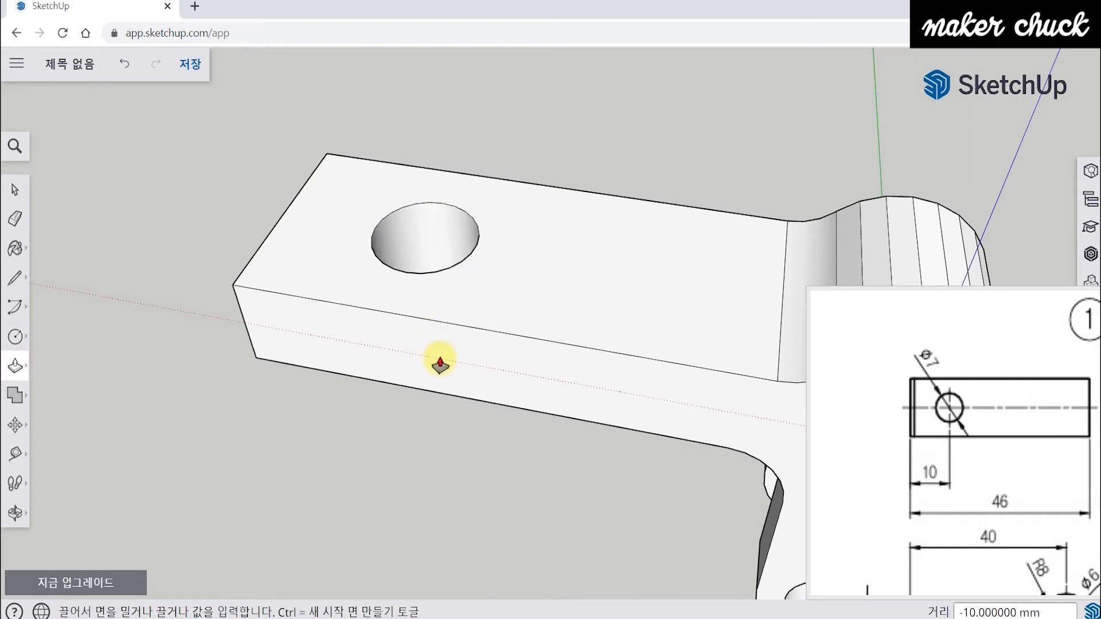
{"action": "middle_click_drag", "start_coordinate": [458, 386], "coordinate": [432, 235]}
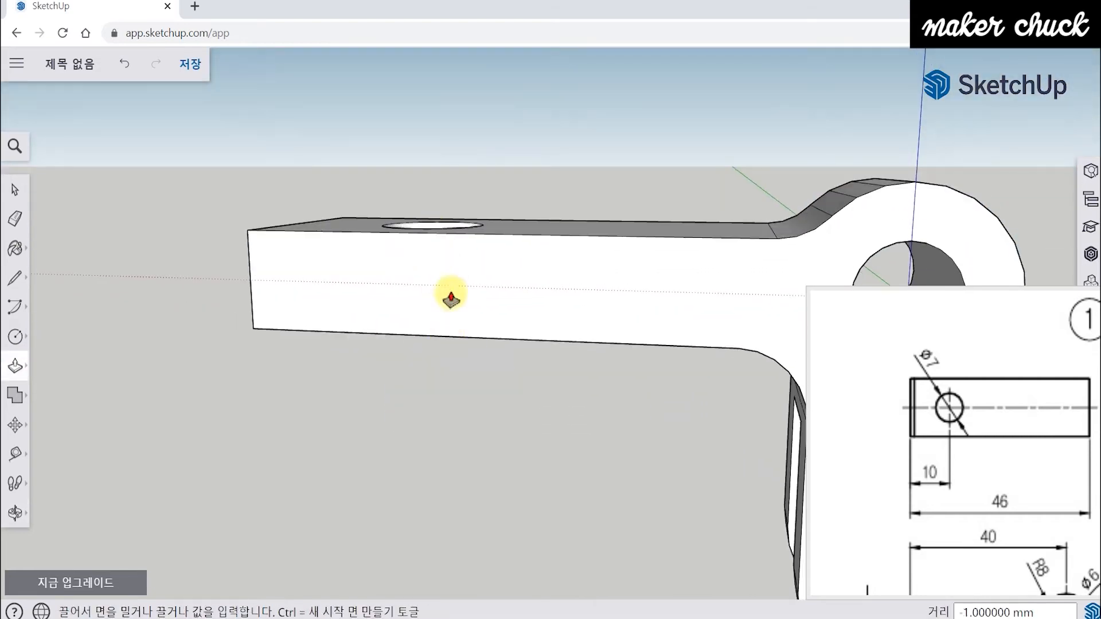
{"action": "middle_click_drag", "start_coordinate": [455, 352], "coordinate": [467, 462]}
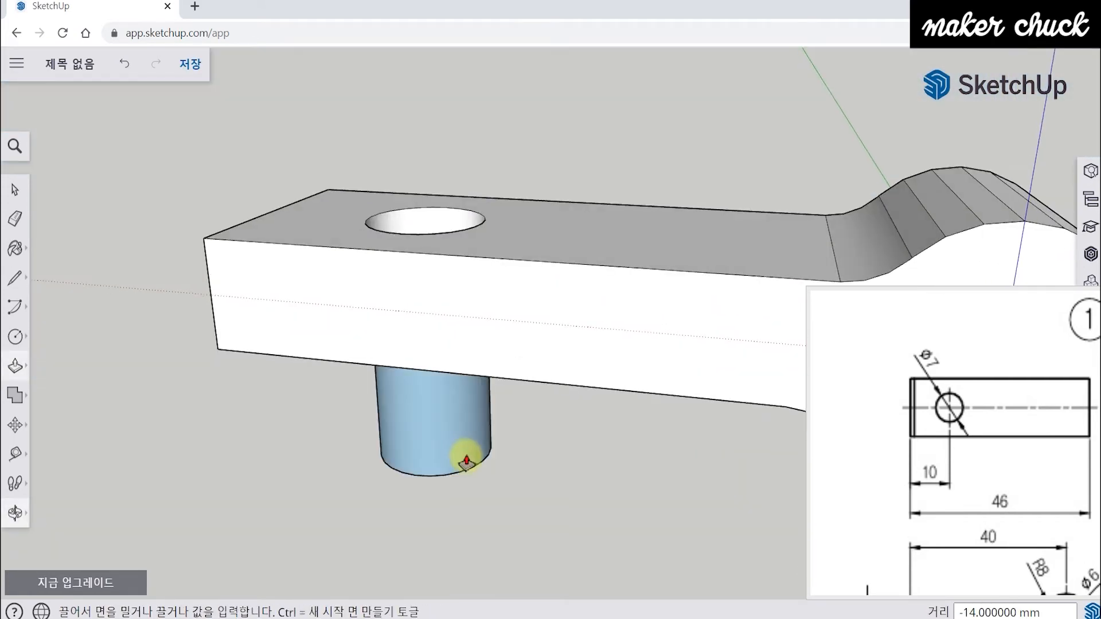
{"action": "key", "text": "Return"}
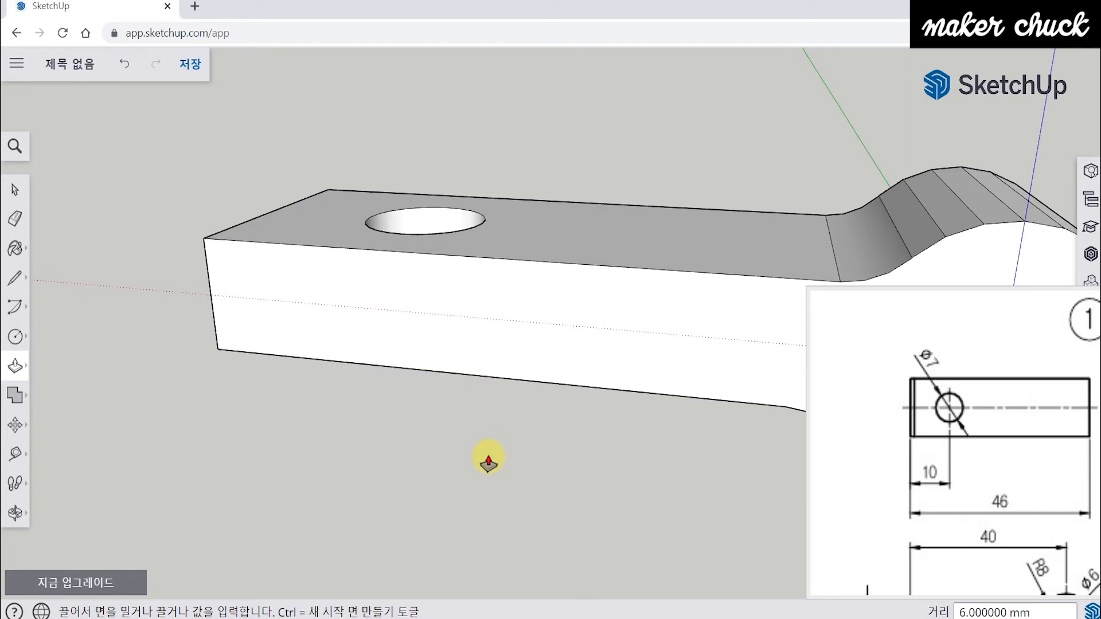
{"action": "middle_click_drag", "start_coordinate": [503, 500], "coordinate": [508, 249]}
{"action": "left_click_drag", "start_coordinate": [491, 89], "coordinate": [572, 526]}
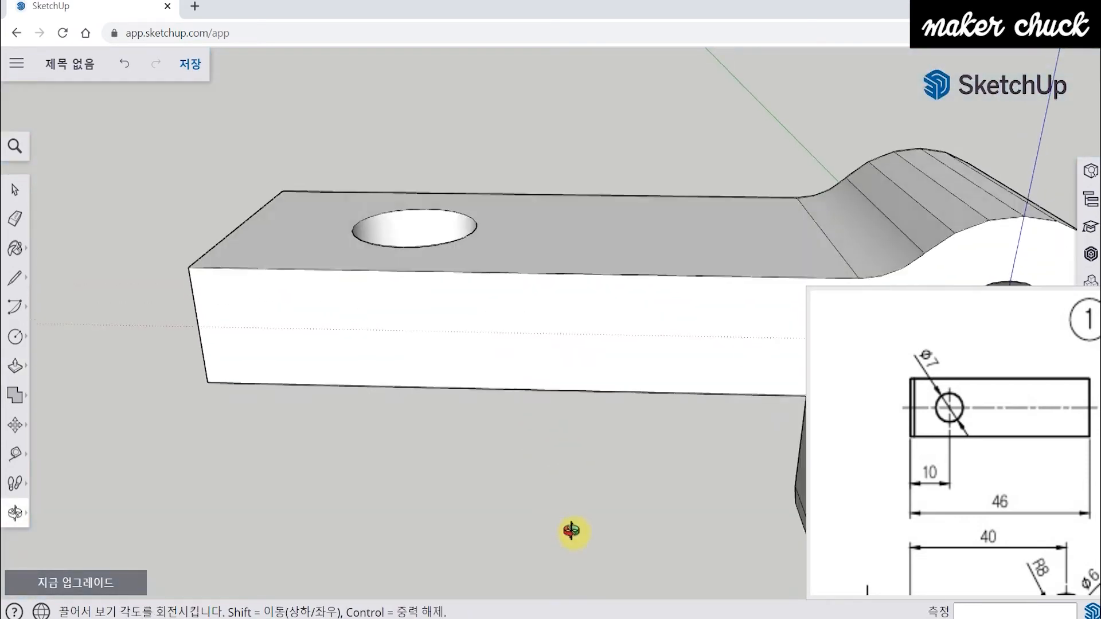
{"action": "key", "text": "p"}
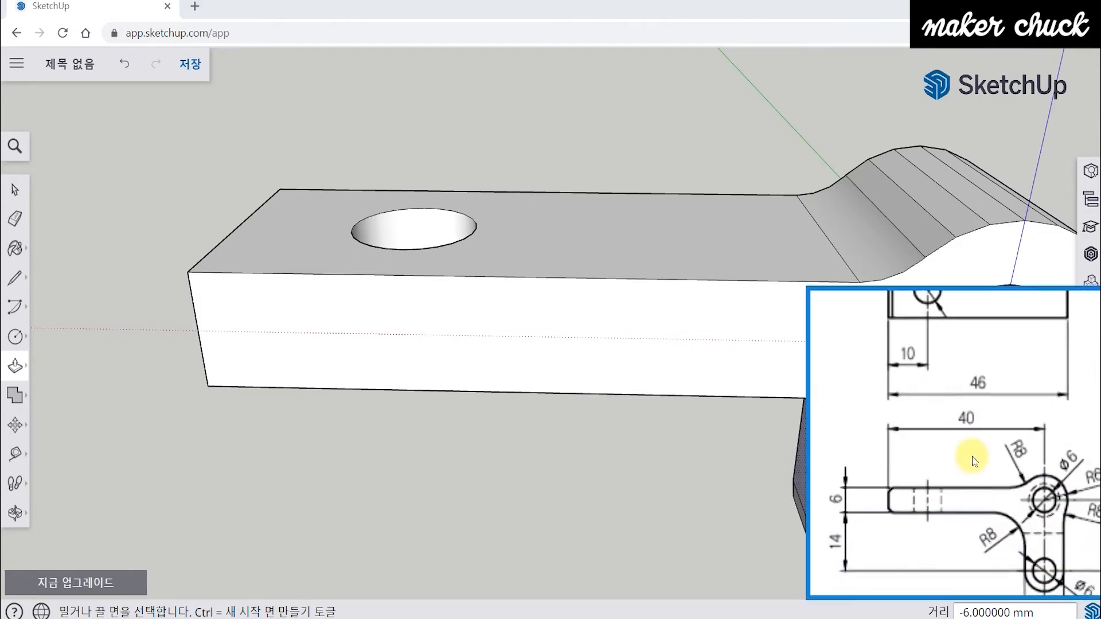
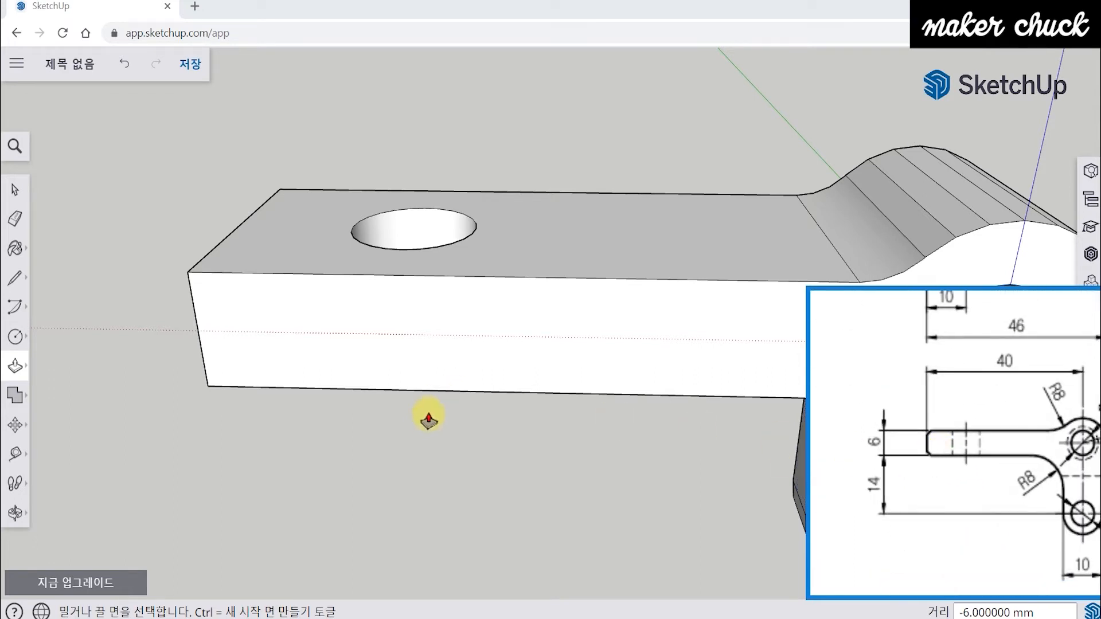
Place a vertical guide on the long arm's side face, just inside its free end.
{"action": "middle_click_drag", "start_coordinate": [431, 418], "coordinate": [430, 369]}
{"action": "left_click", "coordinate": [15, 454]}
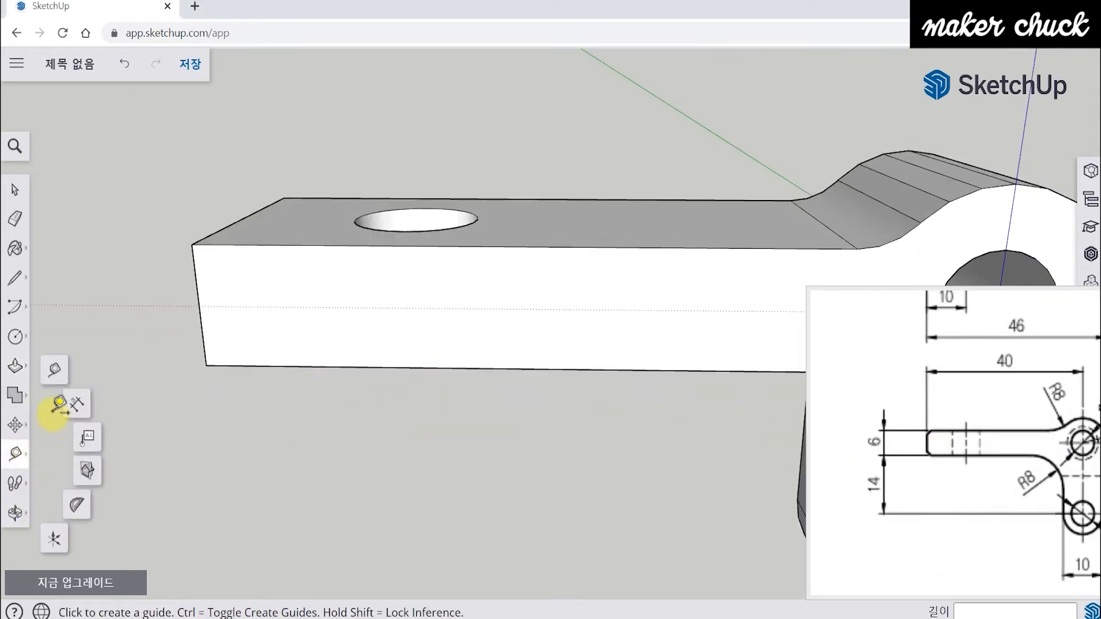
{"action": "middle_click_drag", "start_coordinate": [300, 492], "coordinate": [339, 406]}
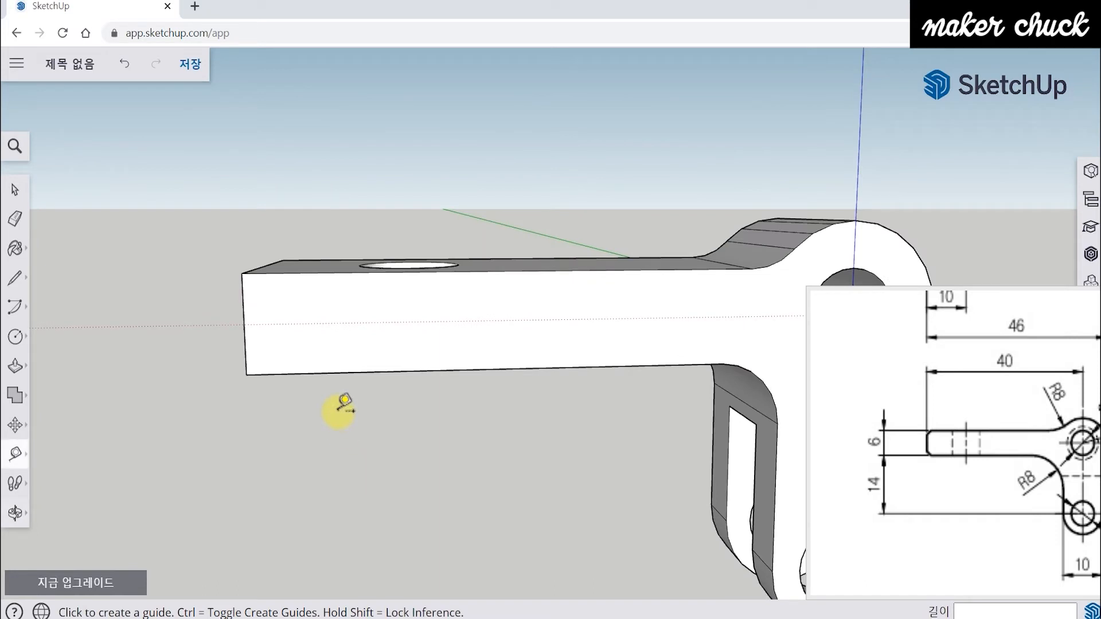
{"action": "left_click", "coordinate": [236, 324]}
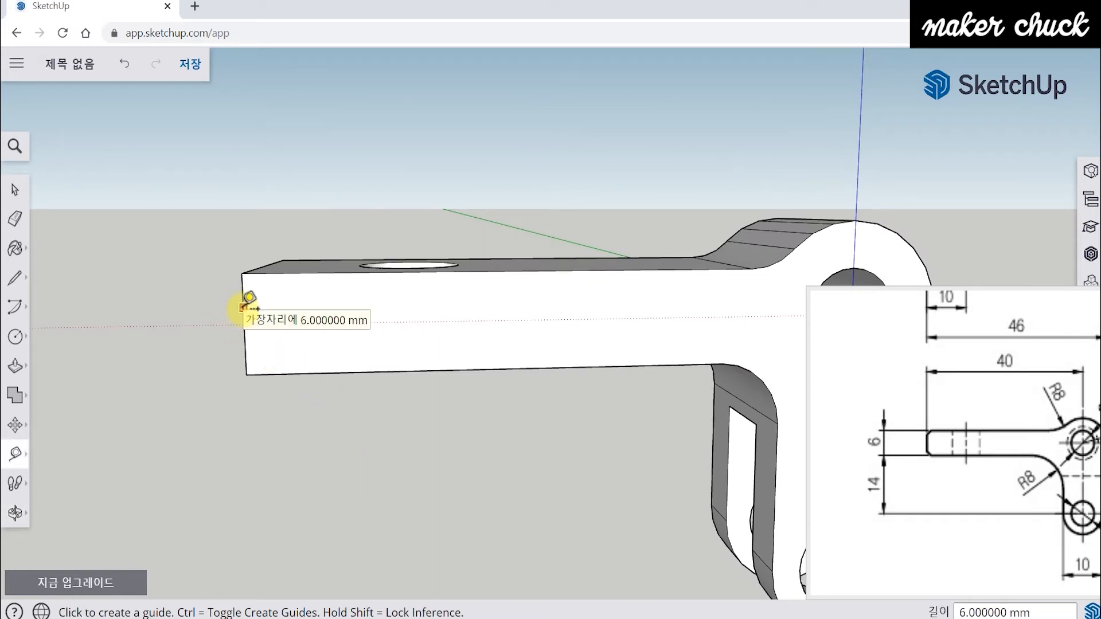
{"action": "left_click", "coordinate": [244, 307]}
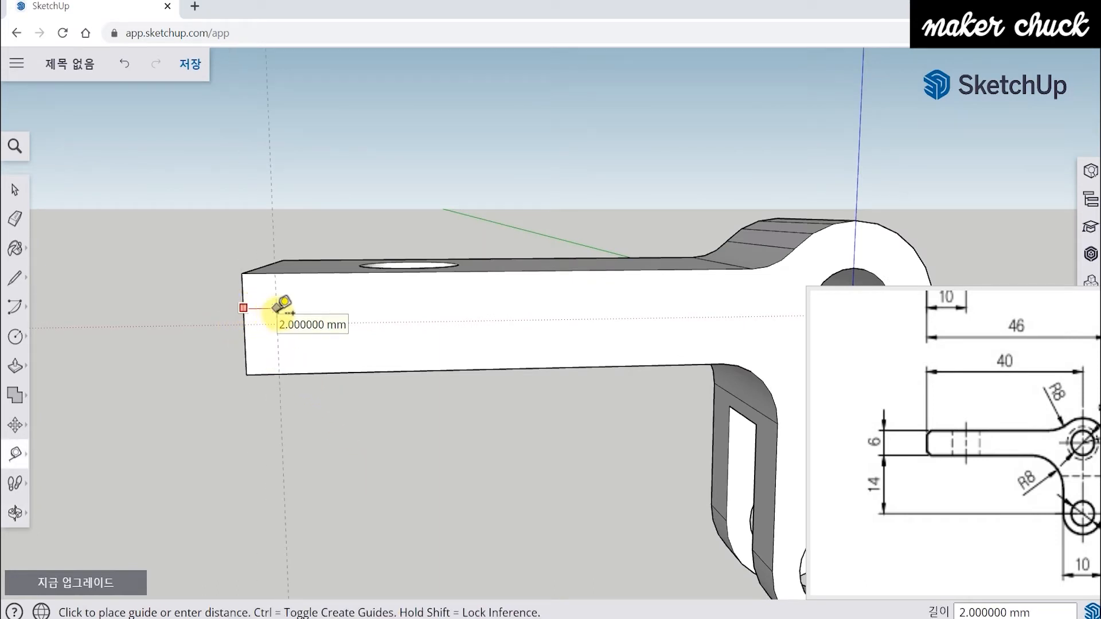
{"action": "left_click", "coordinate": [281, 307]}
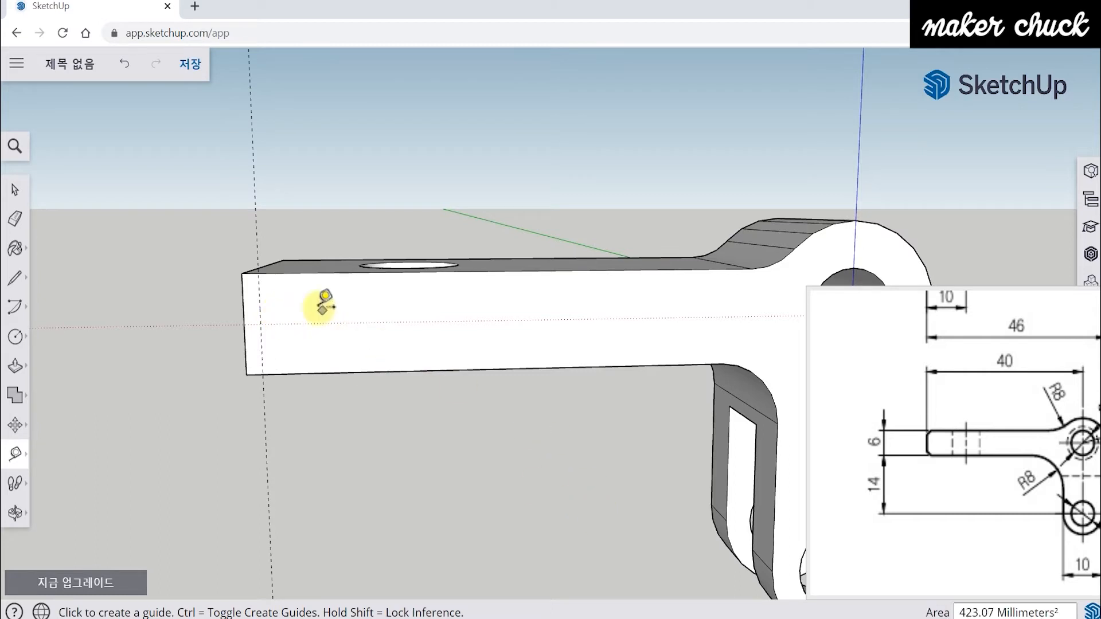
Place two guides on the long arm's side face, just inside its upper and lower edges.
{"action": "left_click", "coordinate": [295, 271]}
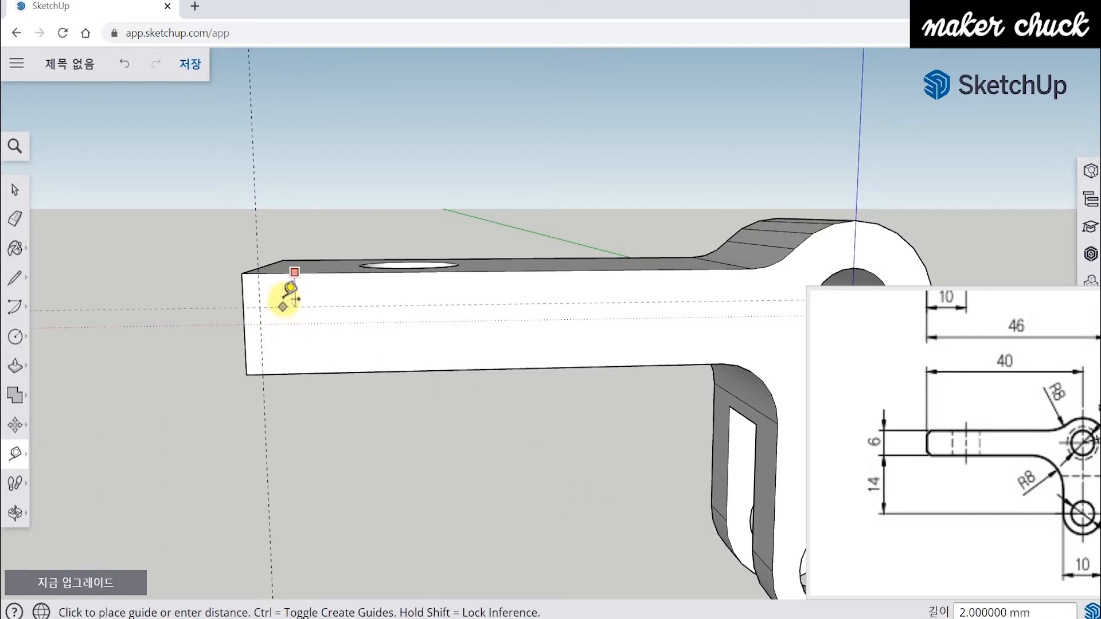
{"action": "left_click", "coordinate": [286, 293]}
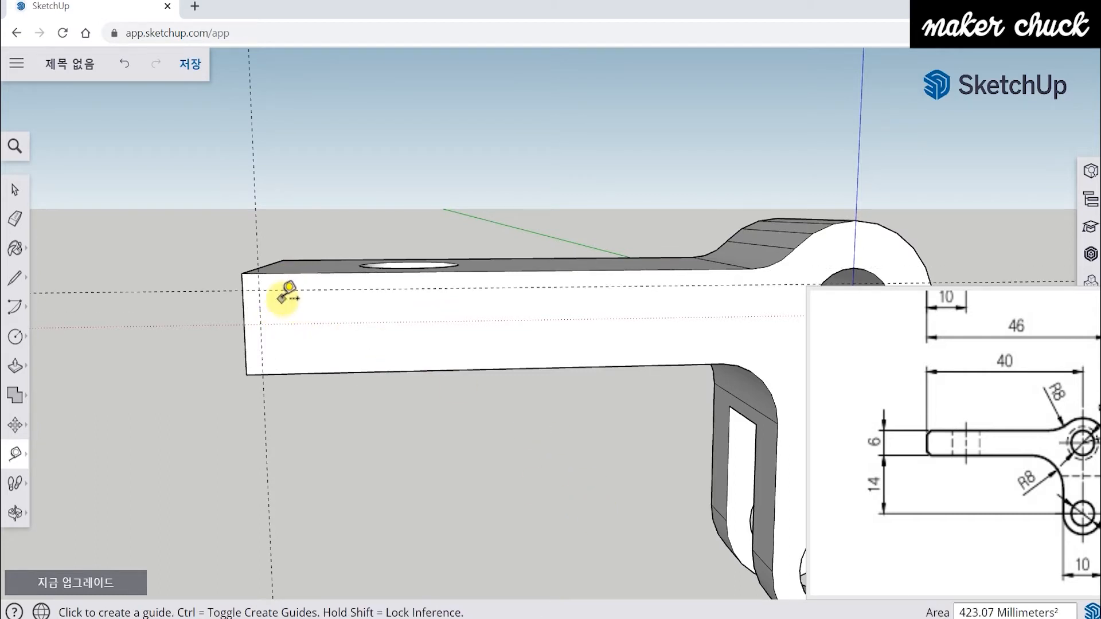
{"action": "left_click", "coordinate": [292, 374]}
{"action": "left_click", "coordinate": [280, 340]}
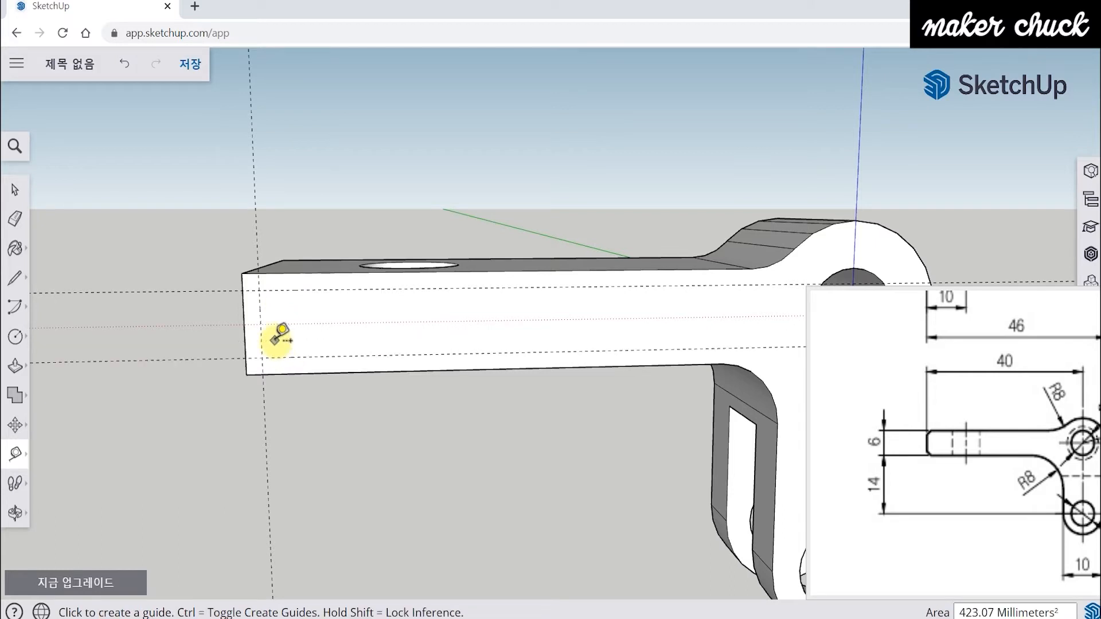
Draw diagonal lines across the upper and lower corners of the arm's free end, between the guides' edge intersections.
{"action": "middle_click_drag", "start_coordinate": [290, 333], "coordinate": [236, 192]}
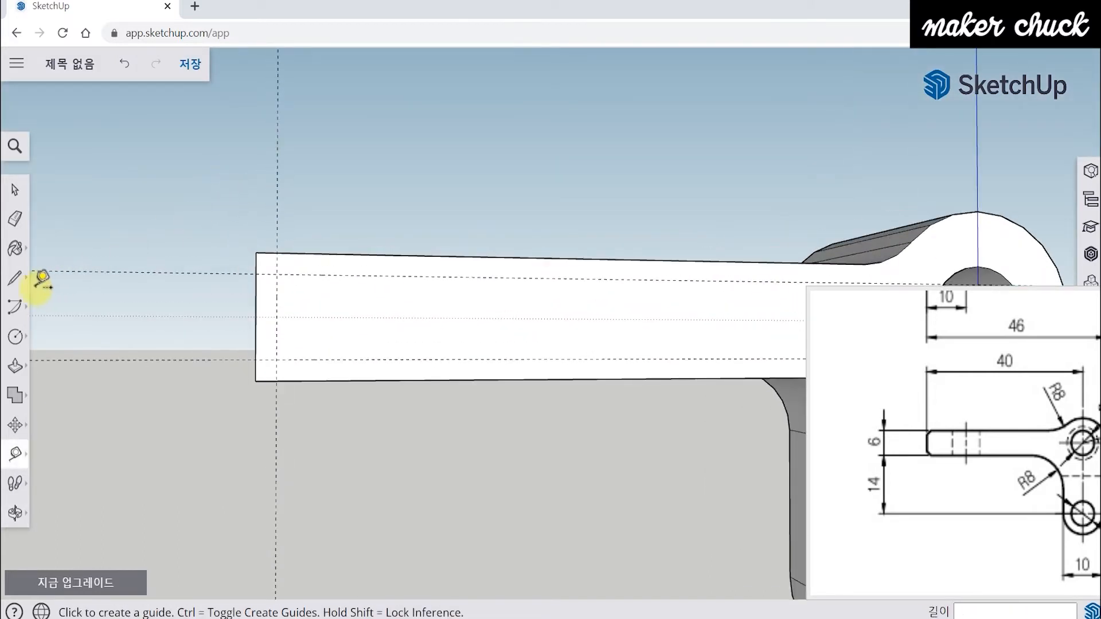
{"action": "left_click", "coordinate": [10, 282]}
{"action": "left_click", "coordinate": [55, 264]}
{"action": "scroll", "coordinate": [264, 270], "scroll_direction": "up", "scroll_amount": 2}
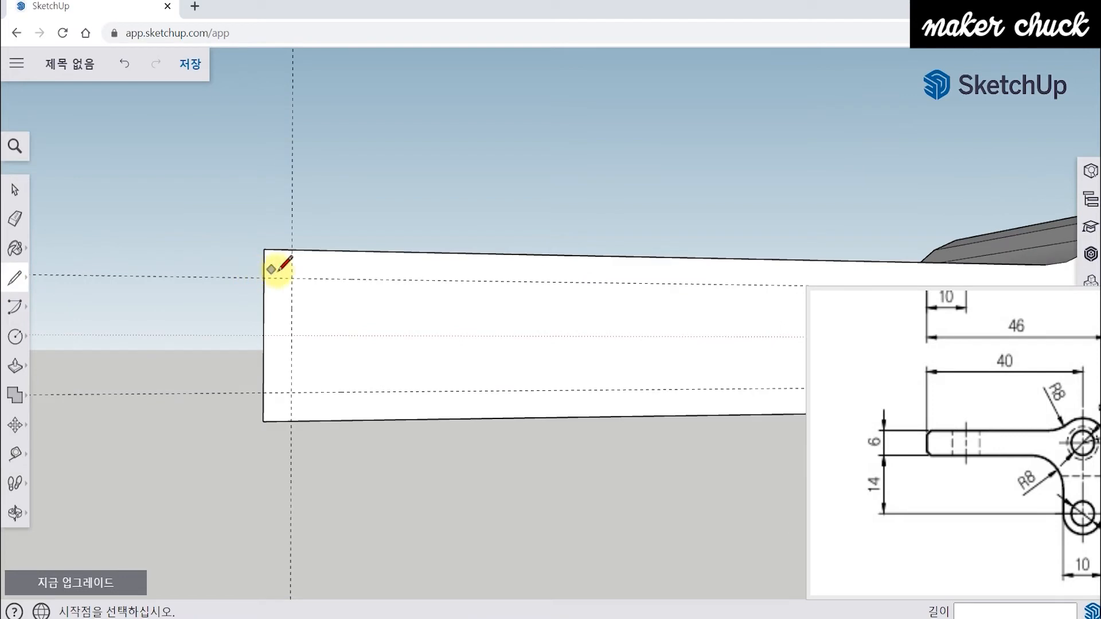
{"action": "left_click", "coordinate": [292, 249]}
{"action": "left_click", "coordinate": [264, 278]}
{"action": "left_click", "coordinate": [263, 393]}
{"action": "left_click", "coordinate": [290, 420]}
{"action": "middle_click_drag", "start_coordinate": [281, 390], "coordinate": [309, 344]}
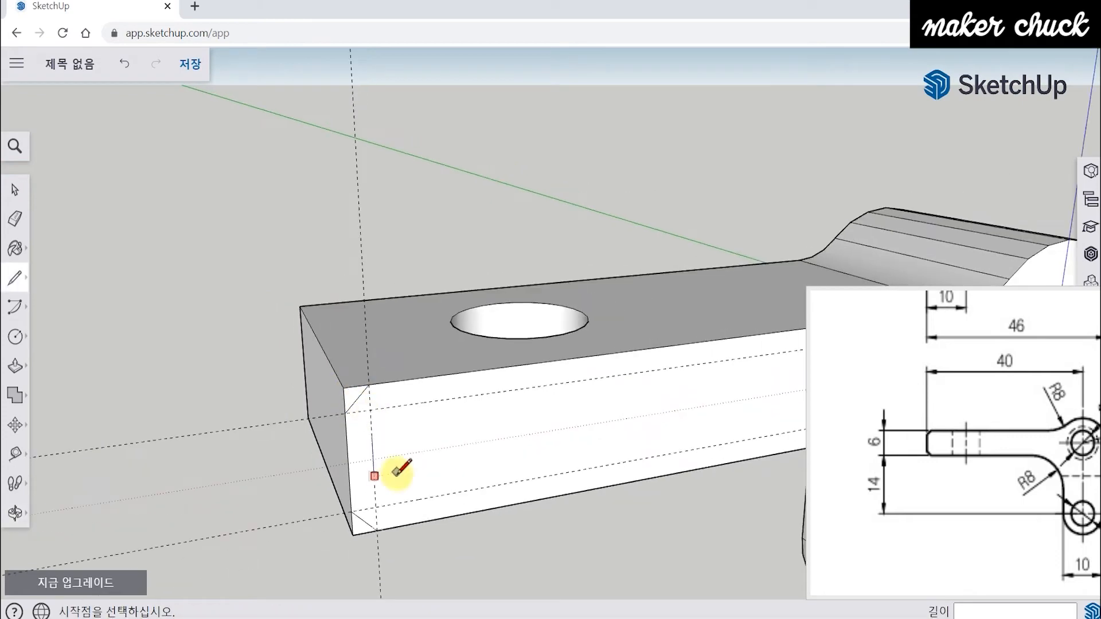
Push both corner triangles 14 mm through the arm's width to chamfer the free end's upper and lower edges.
{"action": "middle_click_drag", "start_coordinate": [396, 474], "coordinate": [406, 396]}
{"action": "left_click", "coordinate": [16, 367]}
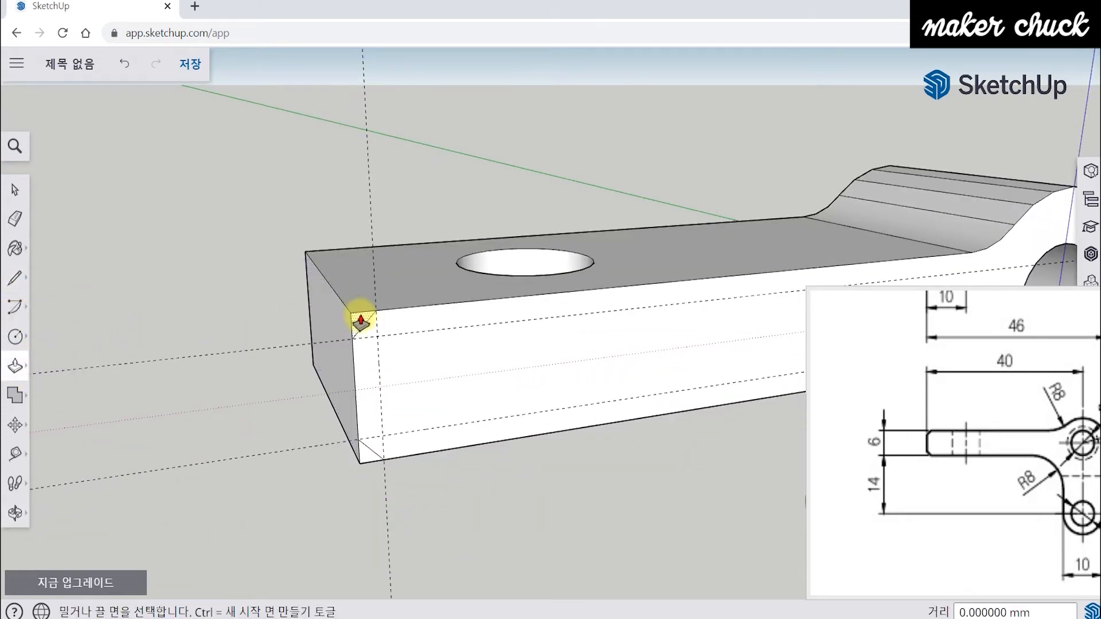
{"action": "left_click", "coordinate": [338, 324]}
{"action": "left_click", "coordinate": [302, 248]}
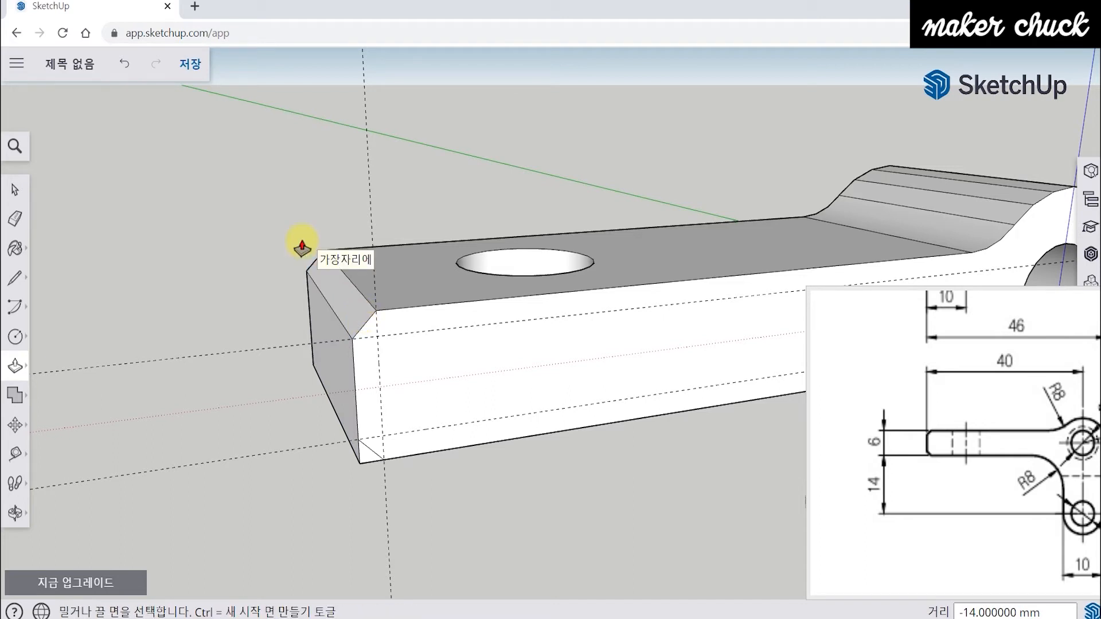
{"action": "left_click", "coordinate": [365, 460]}
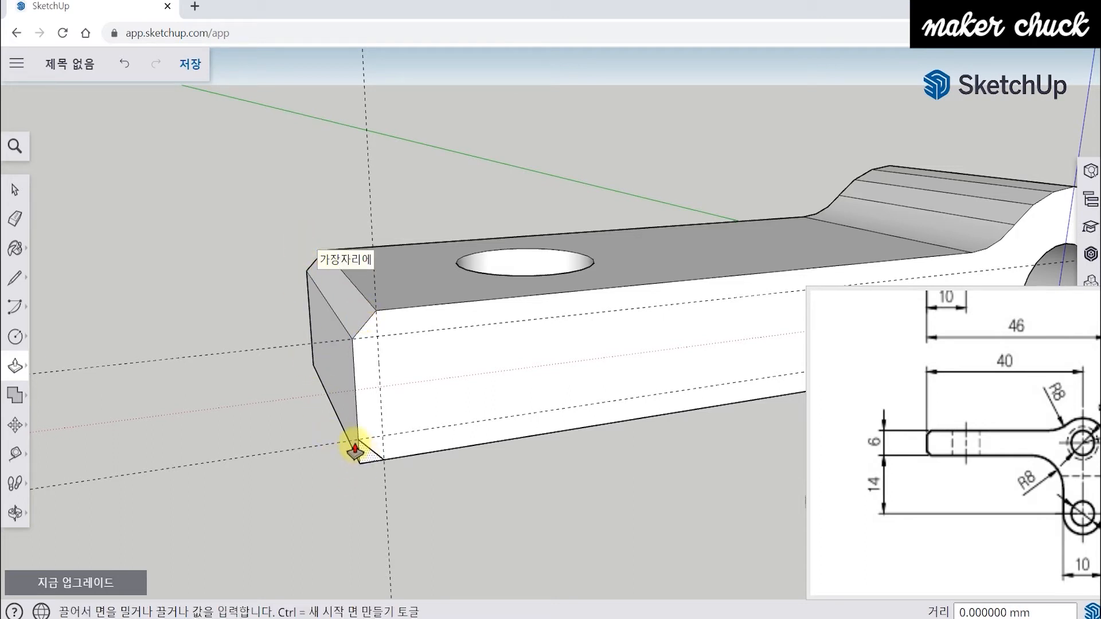
{"action": "middle_click_drag", "start_coordinate": [283, 369], "coordinate": [304, 320]}
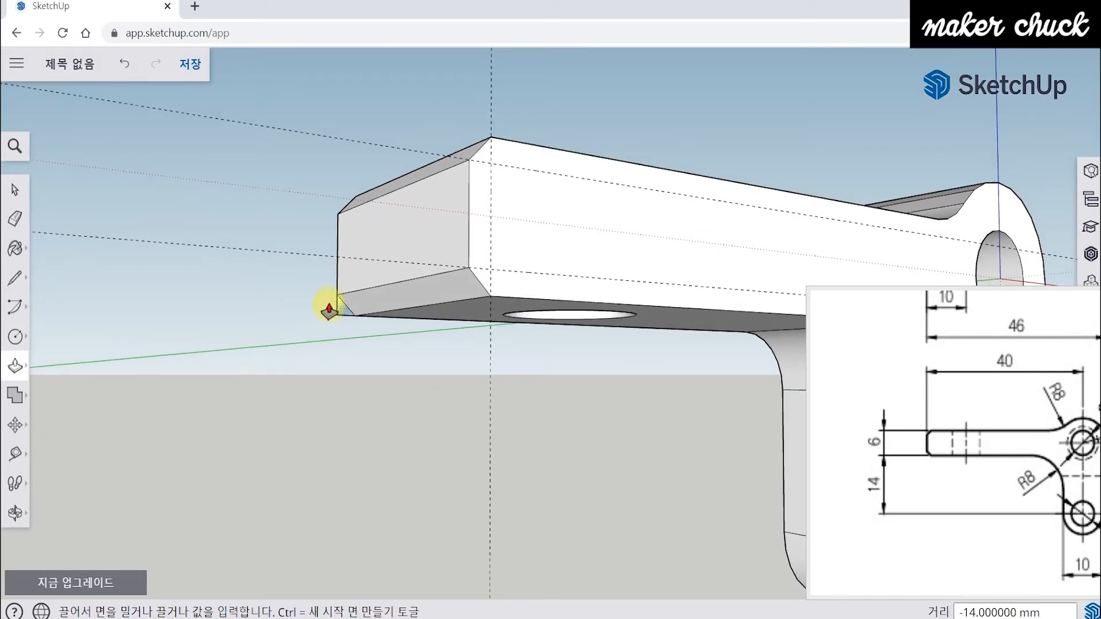
{"action": "left_click", "coordinate": [329, 310]}
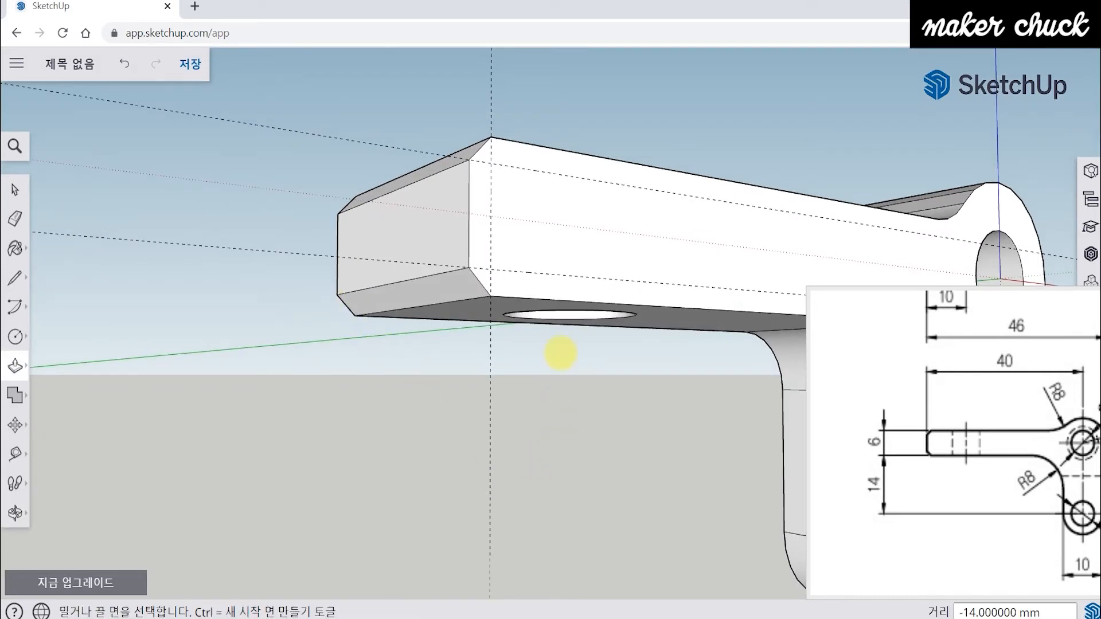
Erase the guides around the long arm's chamfered end.
{"action": "middle_click_drag", "start_coordinate": [560, 353], "coordinate": [394, 492]}
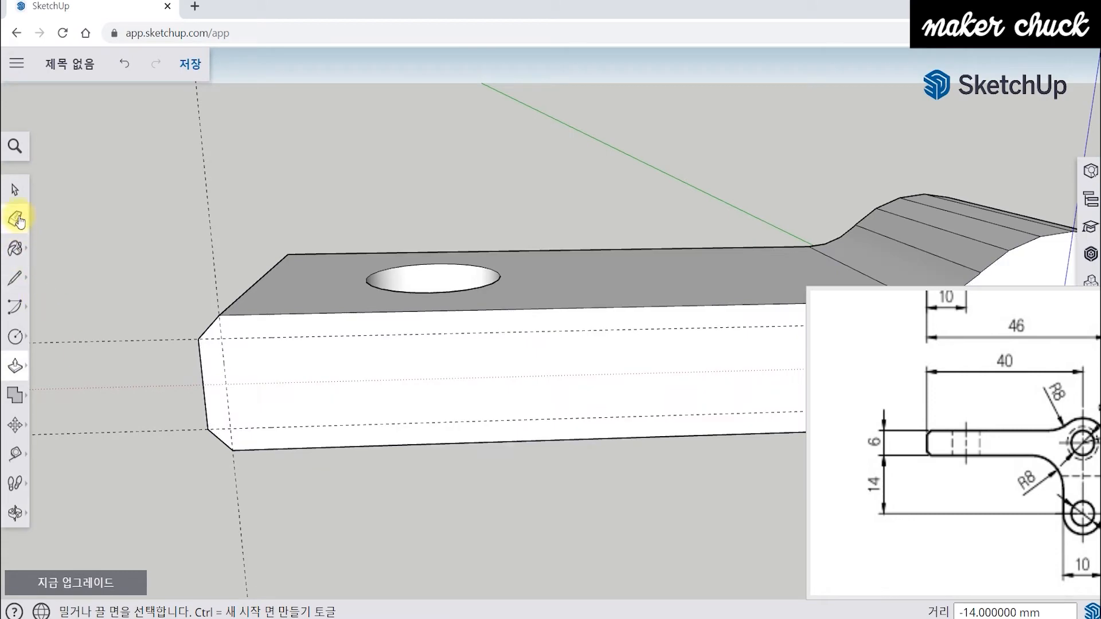
{"action": "left_click", "coordinate": [16, 220]}
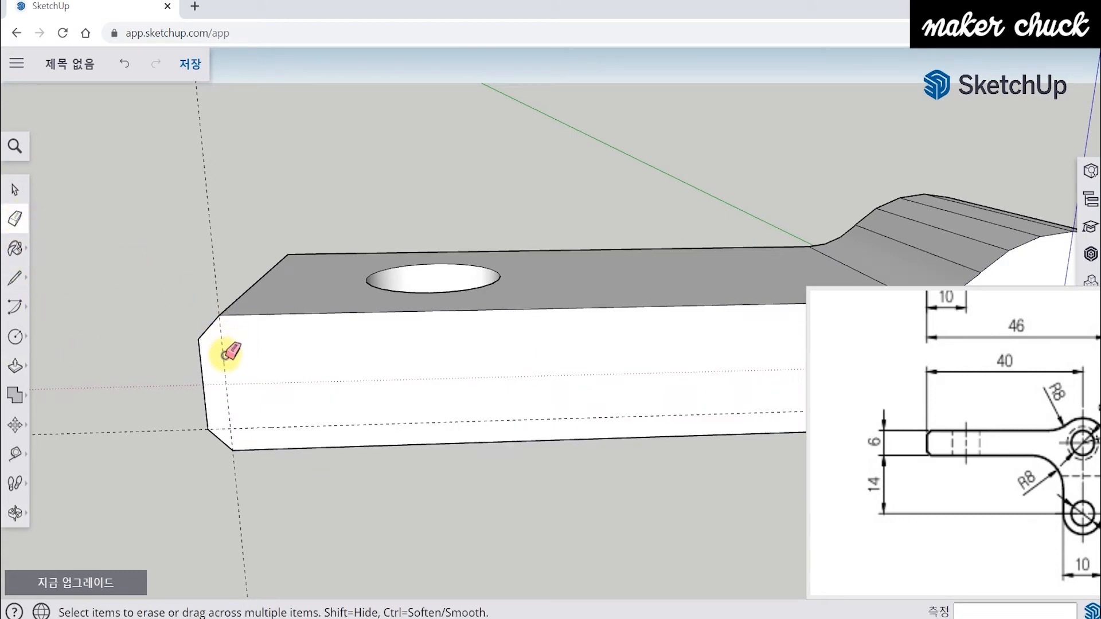
{"action": "middle_click_drag", "start_coordinate": [501, 345], "coordinate": [474, 508]}
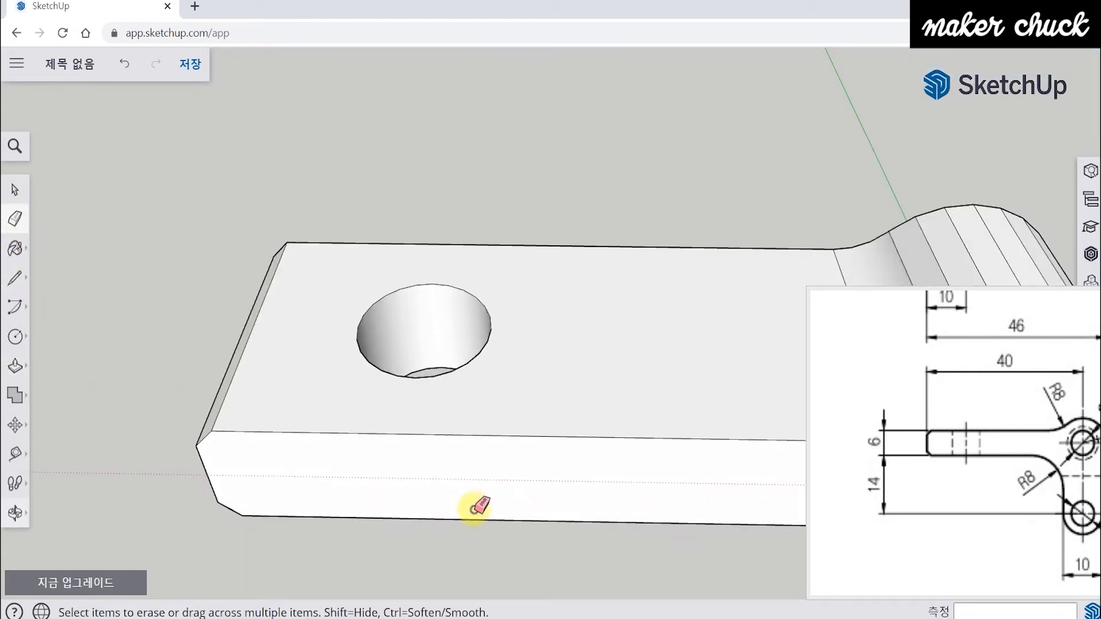
{"action": "scroll", "coordinate": [474, 509], "scroll_direction": "down", "scroll_amount": 3}
{"action": "middle_click_drag", "start_coordinate": [547, 479], "coordinate": [506, 439]}
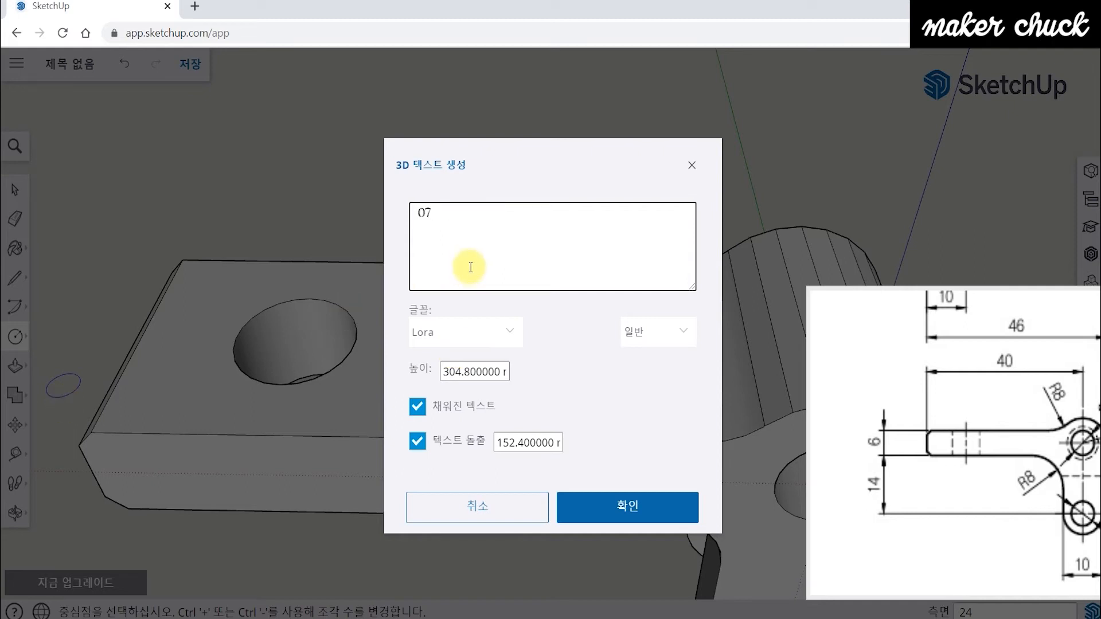
Create filled 3D text "07" in Oswald, 10 mm high without extrusion, and place it on the long arm's upper face beside the hole.
{"action": "left_click", "coordinate": [447, 332]}
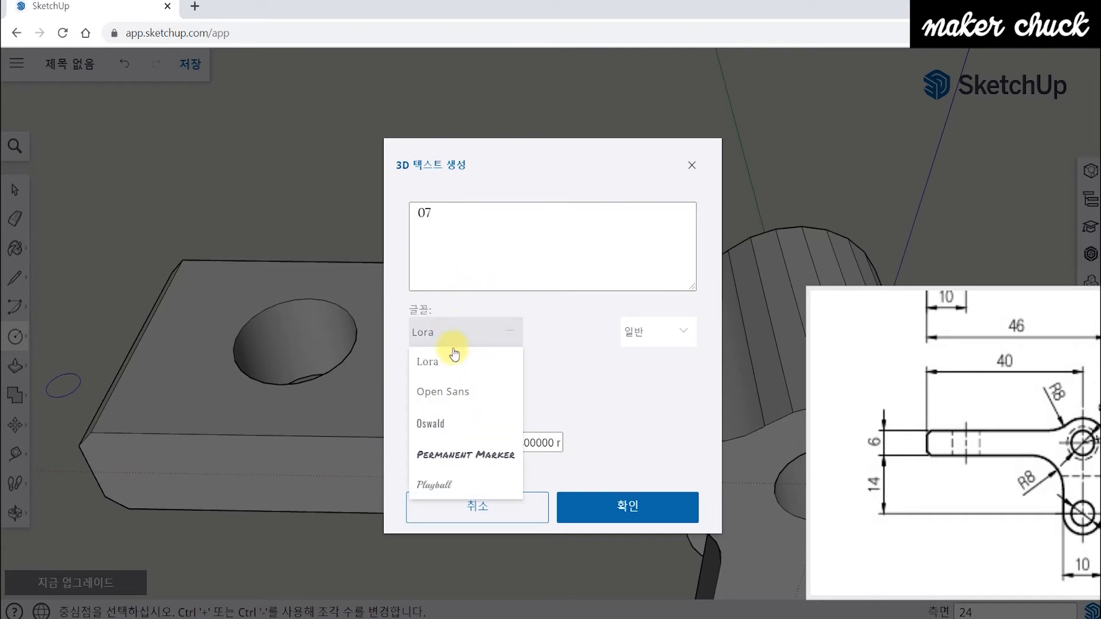
{"action": "left_click", "coordinate": [440, 426]}
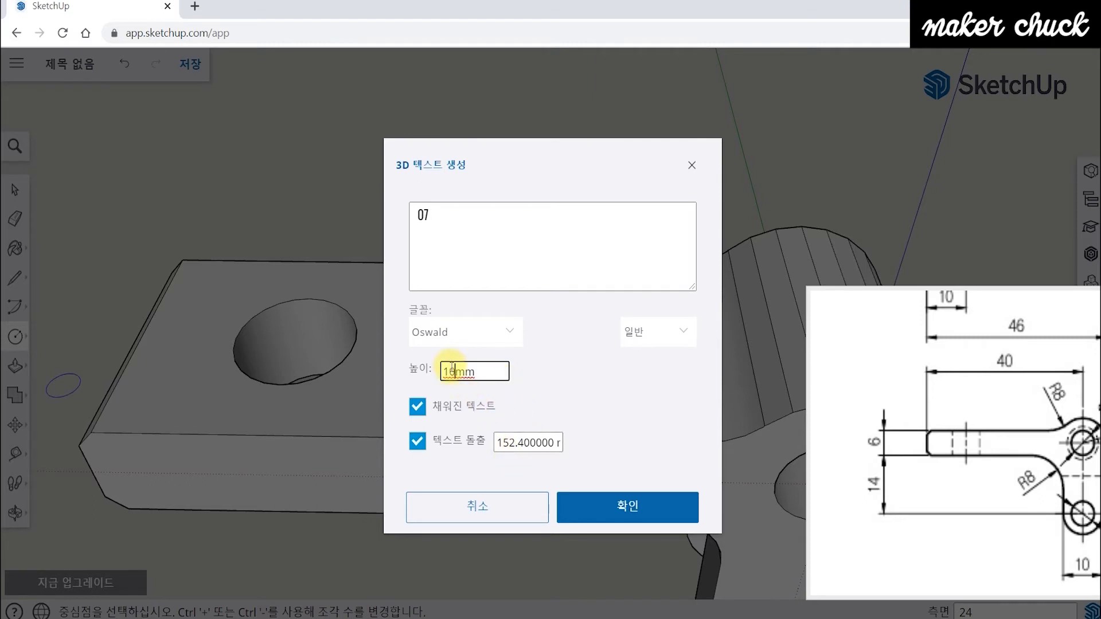
{"action": "left_click", "coordinate": [417, 441]}
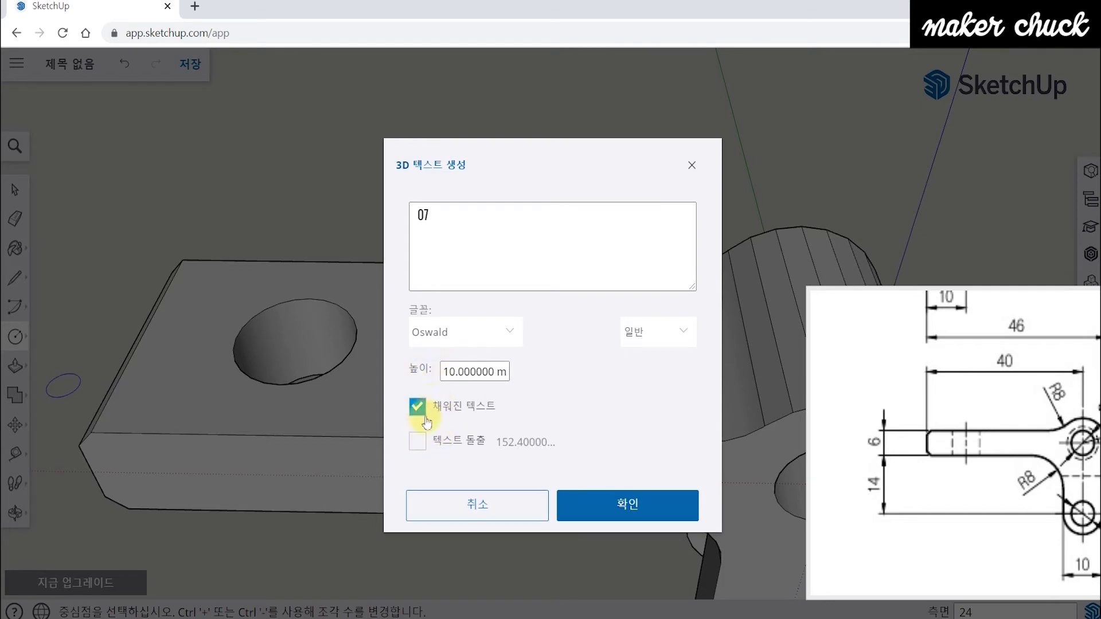
{"action": "left_click", "coordinate": [599, 497]}
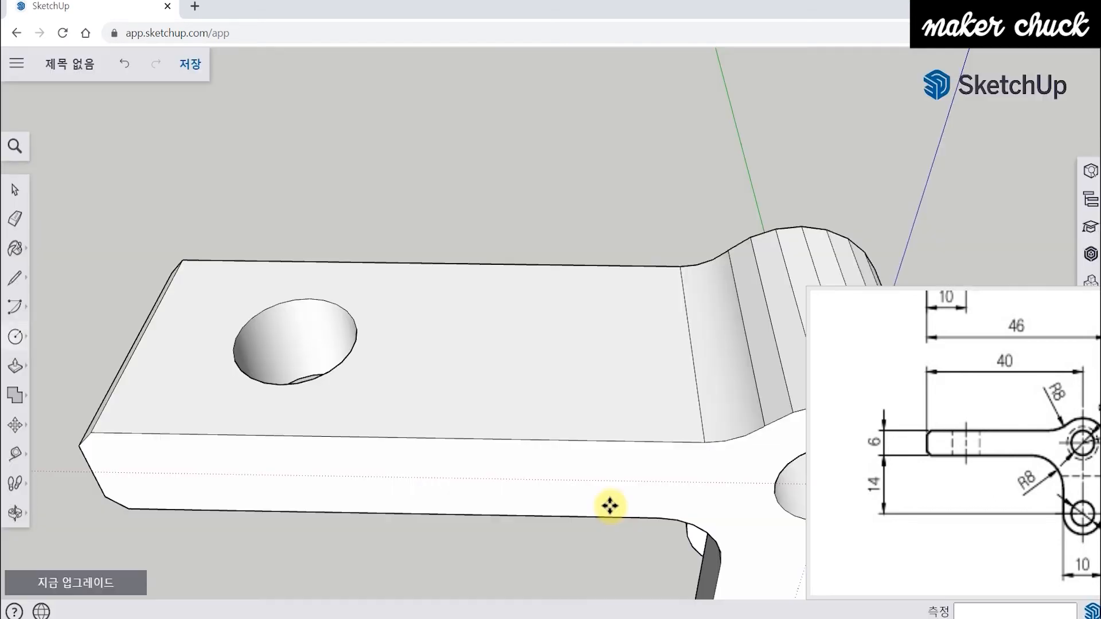
{"action": "scroll", "coordinate": [602, 488], "scroll_direction": "down", "scroll_amount": 2}
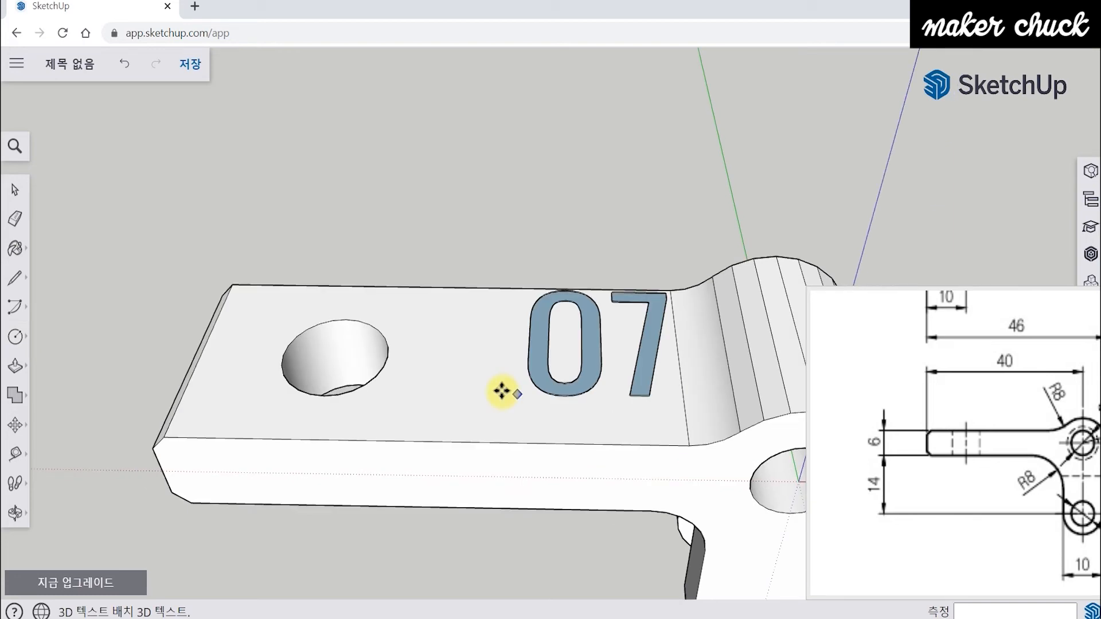
{"action": "left_click", "coordinate": [427, 414]}
Explode the "07" text component into loose faces and edges.
{"action": "key", "text": "m"}
{"action": "scroll", "coordinate": [453, 417], "scroll_direction": "up", "scroll_amount": 2}
{"action": "middle_click_drag", "start_coordinate": [453, 417], "coordinate": [253, 556]}
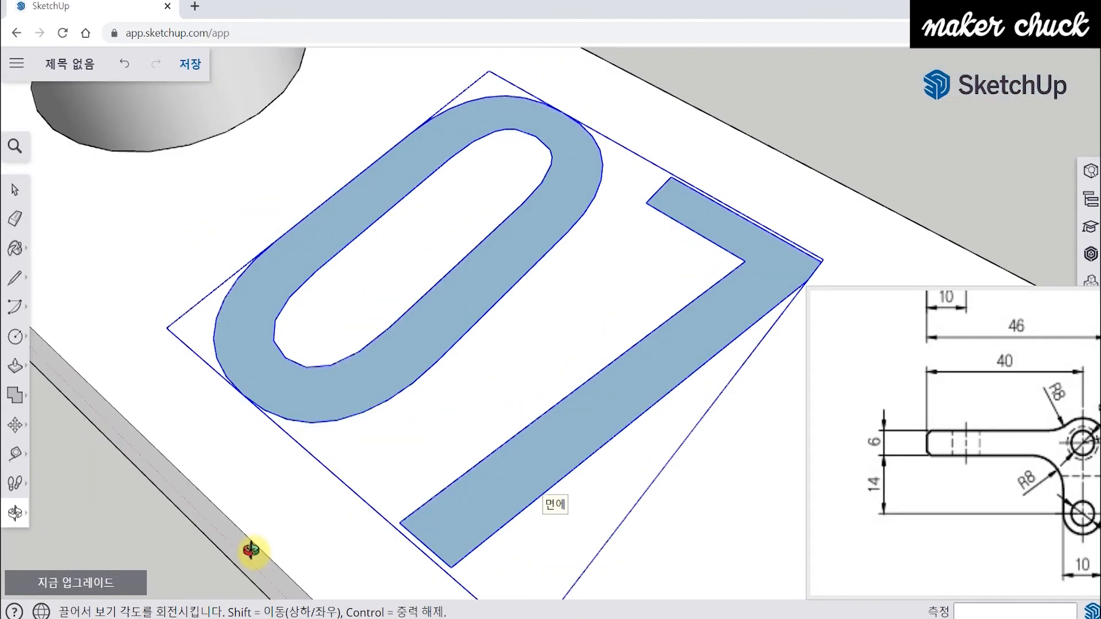
{"action": "middle_click_drag", "start_coordinate": [381, 555], "coordinate": [505, 482]}
{"action": "right_click", "coordinate": [494, 410]}
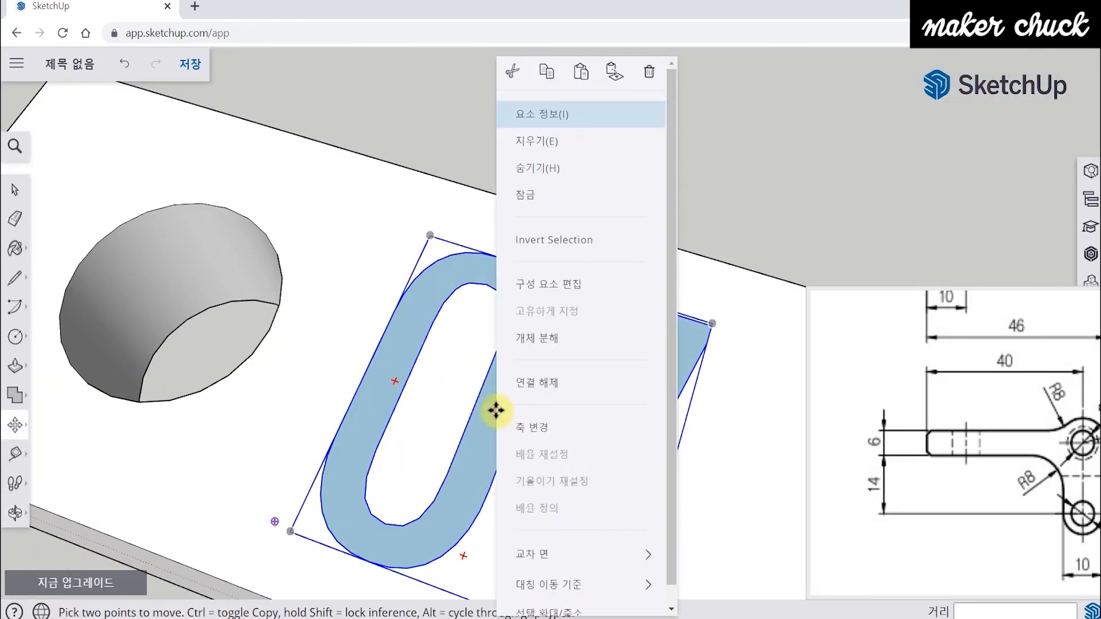
{"action": "left_click", "coordinate": [558, 339]}
Make a group from the selected faces of the "07" text.
{"action": "middle_click_drag", "start_coordinate": [474, 501], "coordinate": [458, 427]}
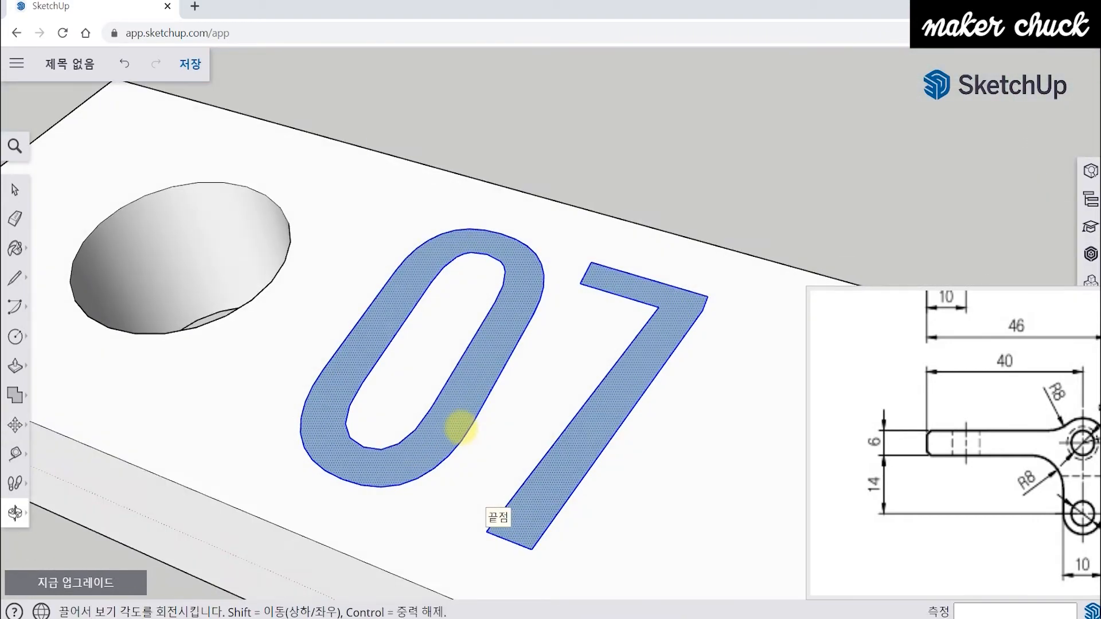
{"action": "scroll", "coordinate": [457, 410], "scroll_direction": "up", "scroll_amount": 3}
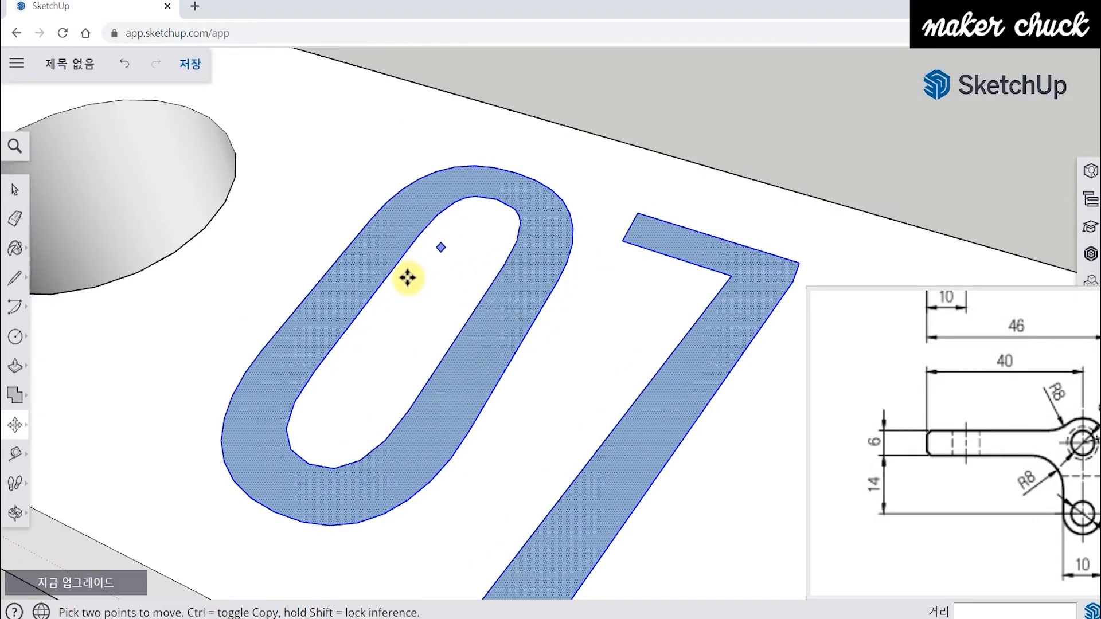
{"action": "middle_click_drag", "start_coordinate": [381, 320], "coordinate": [526, 198]}
{"action": "scroll", "coordinate": [511, 166], "scroll_direction": "up", "scroll_amount": 3}
{"action": "middle_click_drag", "start_coordinate": [501, 384], "coordinate": [466, 408]}
{"action": "scroll", "coordinate": [455, 401], "scroll_direction": "down", "scroll_amount": 5}
{"action": "scroll", "coordinate": [463, 410], "scroll_direction": "up", "scroll_amount": 2}
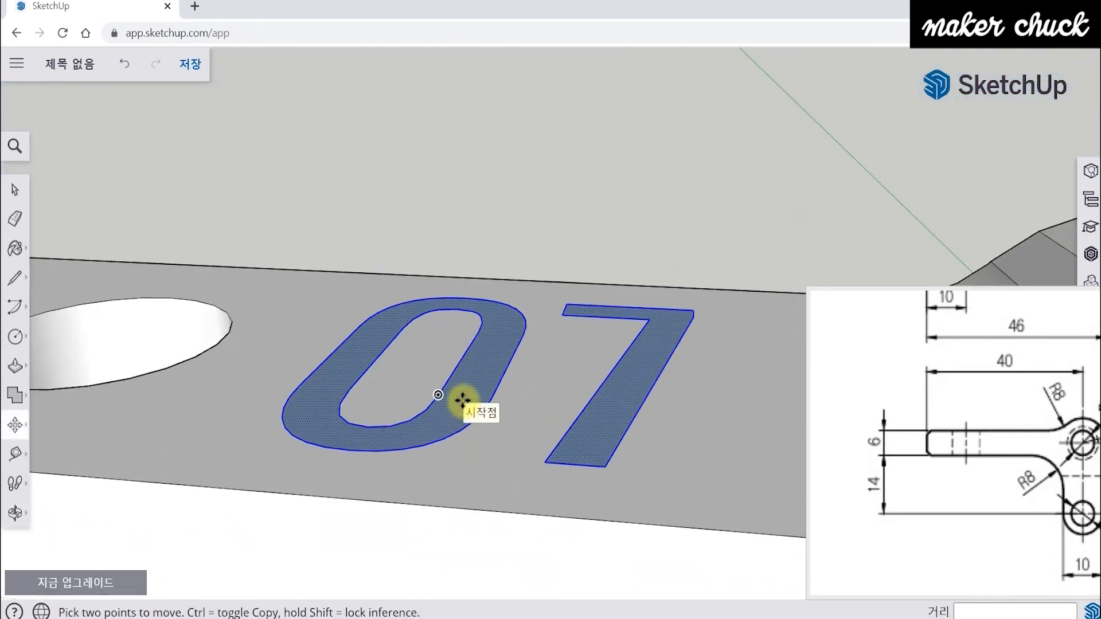
{"action": "right_click", "coordinate": [460, 400]}
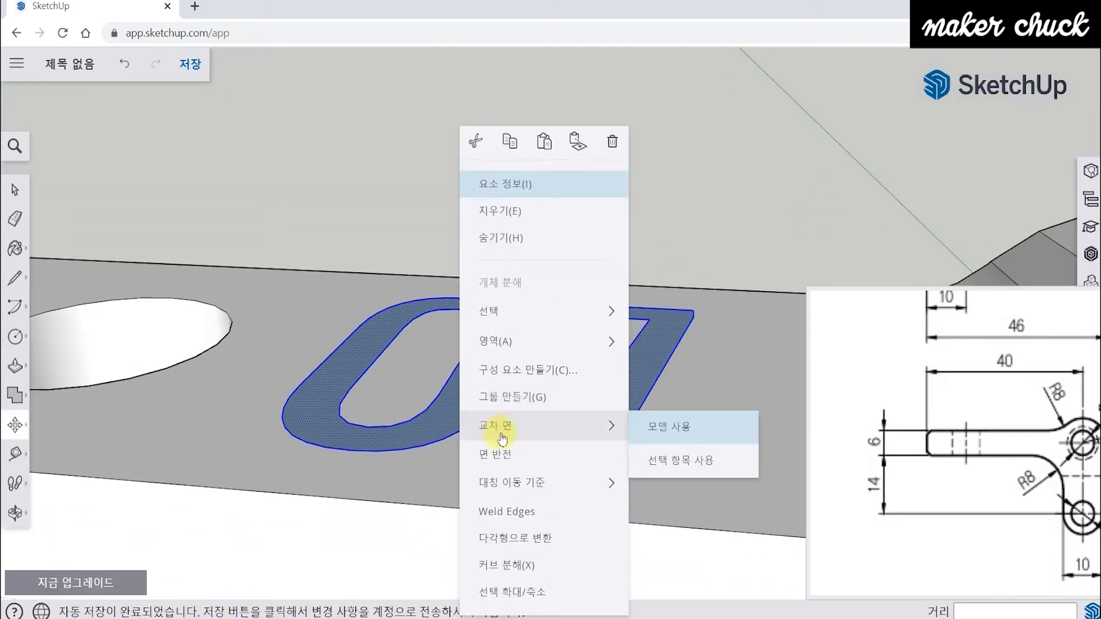
{"action": "left_click", "coordinate": [484, 397]}
Move the "07" group about 0.05 mm to bring it onto the arm's upper face.
{"action": "middle_click_drag", "start_coordinate": [516, 399], "coordinate": [492, 405]}
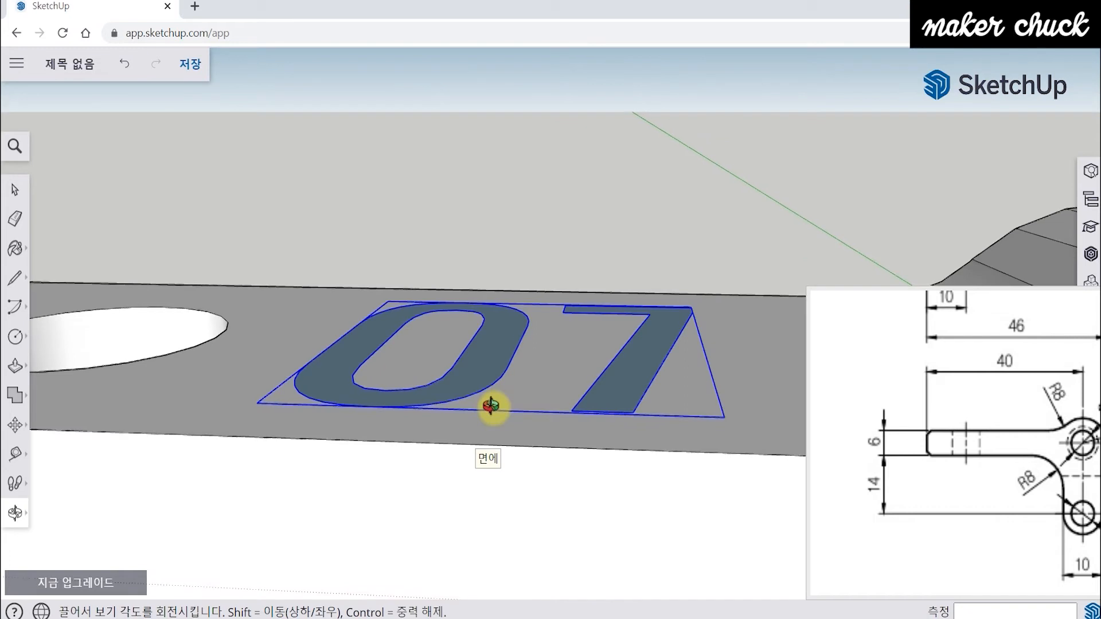
{"action": "left_click", "coordinate": [370, 406]}
{"action": "left_click", "coordinate": [572, 412]}
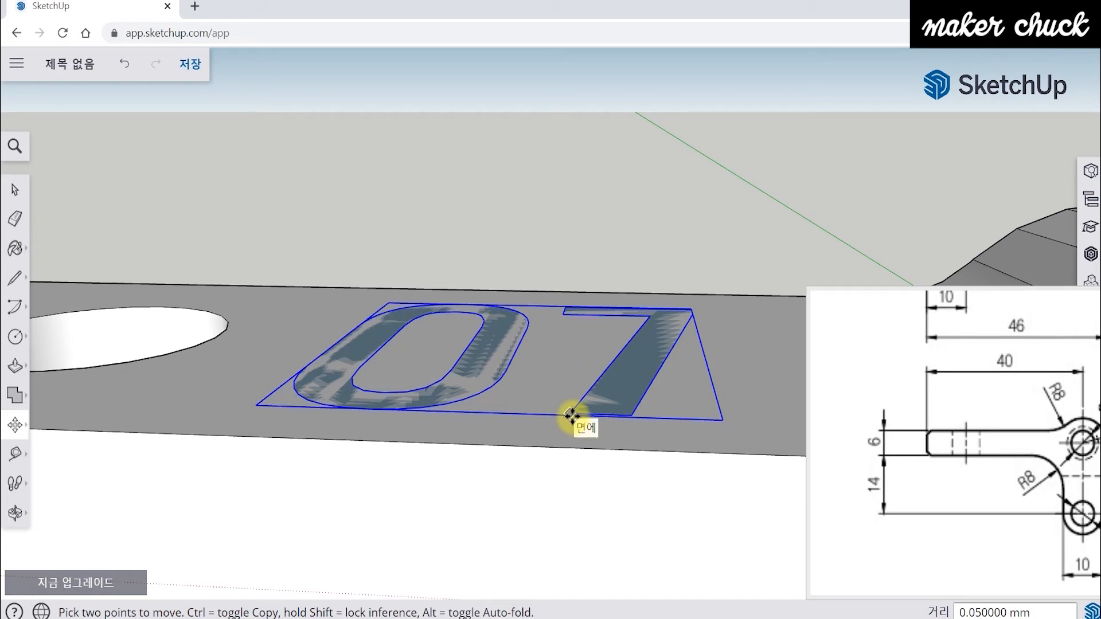
{"action": "middle_click_drag", "start_coordinate": [614, 359], "coordinate": [505, 572]}
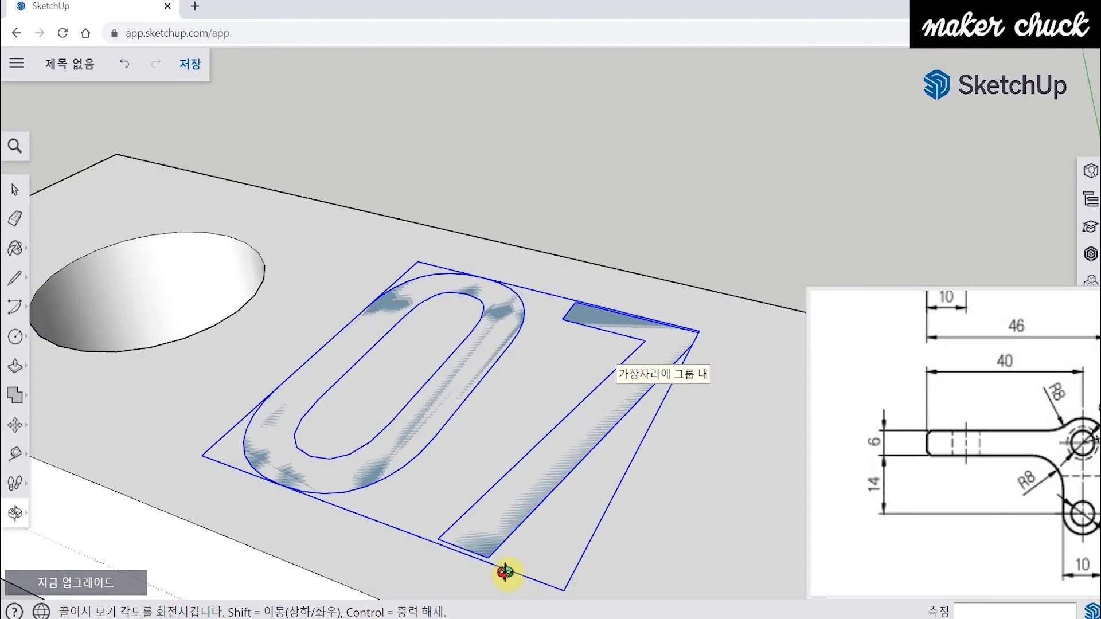
Explode the "07" group so its outlines merge with the arm's upper face.
{"action": "middle_click_drag", "start_coordinate": [501, 504], "coordinate": [514, 427]}
{"action": "scroll", "coordinate": [463, 538], "scroll_direction": "down", "scroll_amount": 3}
{"action": "scroll", "coordinate": [515, 427], "scroll_direction": "up", "scroll_amount": 2}
{"action": "scroll", "coordinate": [530, 439], "scroll_direction": "up", "scroll_amount": 1}
{"action": "right_click", "coordinate": [530, 438]}
{"action": "left_click", "coordinate": [591, 367]}
Retrace a short segment of the "0" digit's inner outline with the Line tool to separate its faces.
{"action": "middle_click_drag", "start_coordinate": [591, 367], "coordinate": [849, 263]}
{"action": "left_click", "coordinate": [15, 278]}
{"action": "left_click", "coordinate": [57, 259]}
{"action": "left_click", "coordinate": [341, 380]}
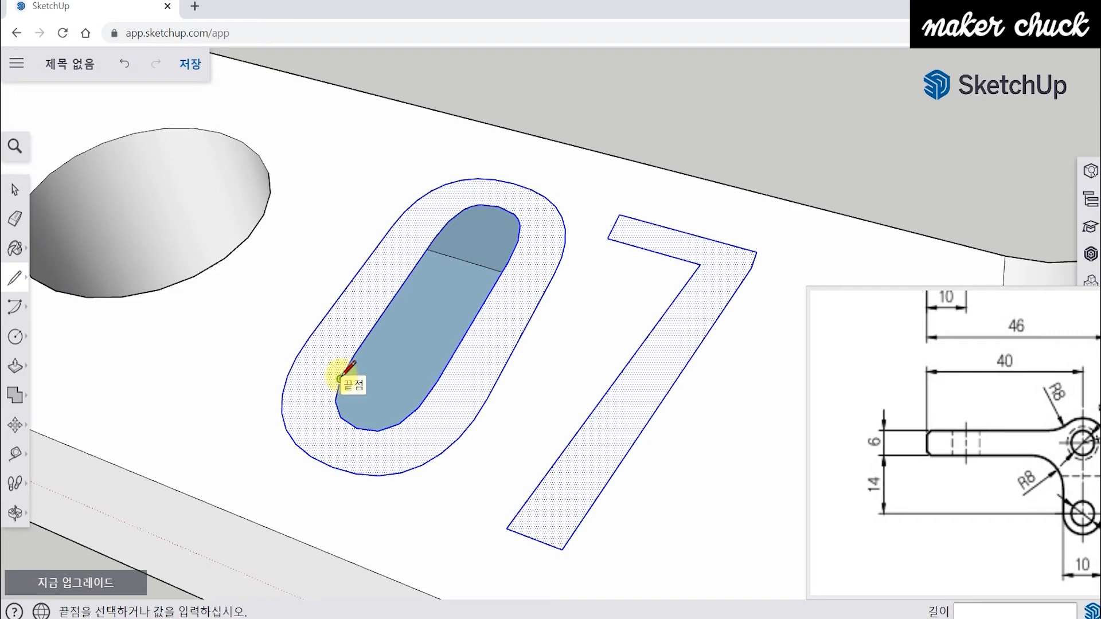
{"action": "left_click", "coordinate": [336, 399]}
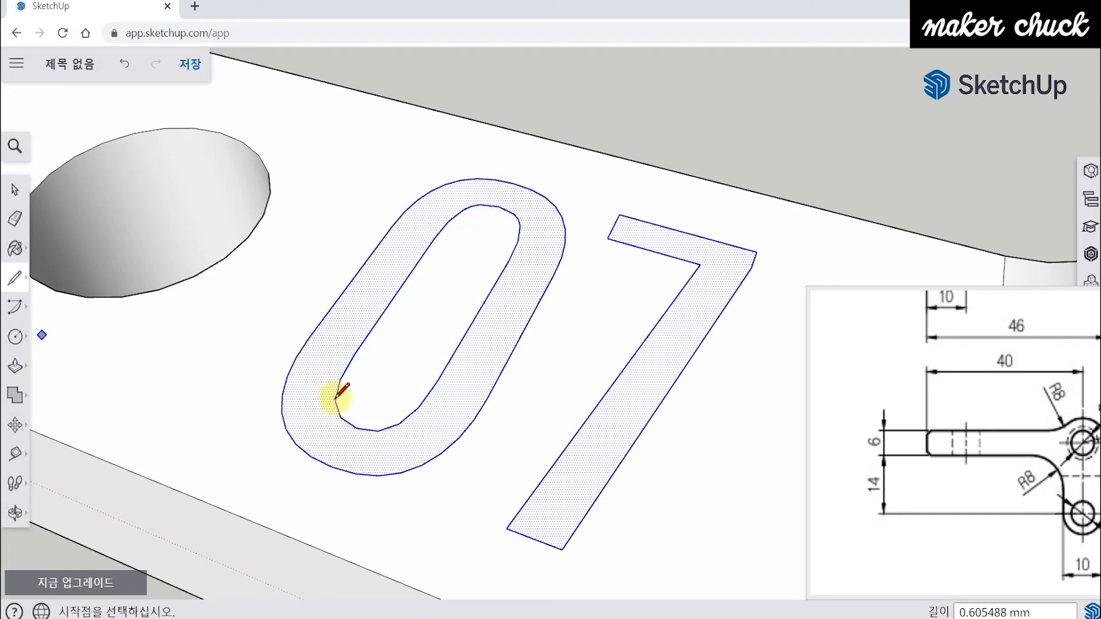
Recess the "0" and "7" faces 1 mm into the arm's upper face with Push/Pull.
{"action": "left_click", "coordinate": [15, 366]}
{"action": "left_click", "coordinate": [322, 356]}
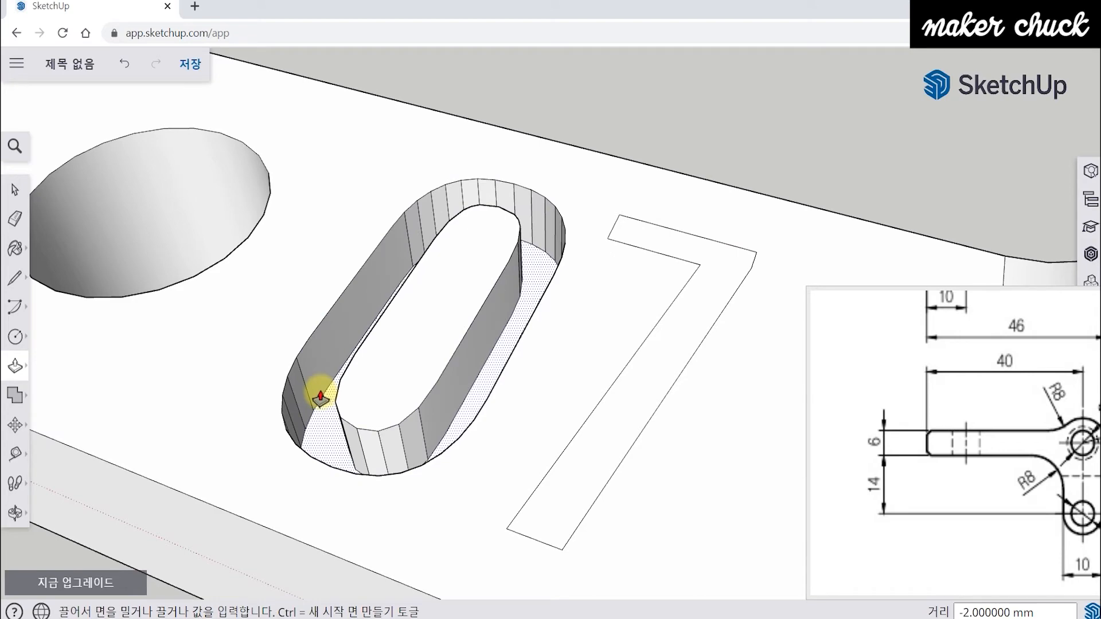
{"action": "type", "text": "1"}
{"action": "key", "text": "Return"}
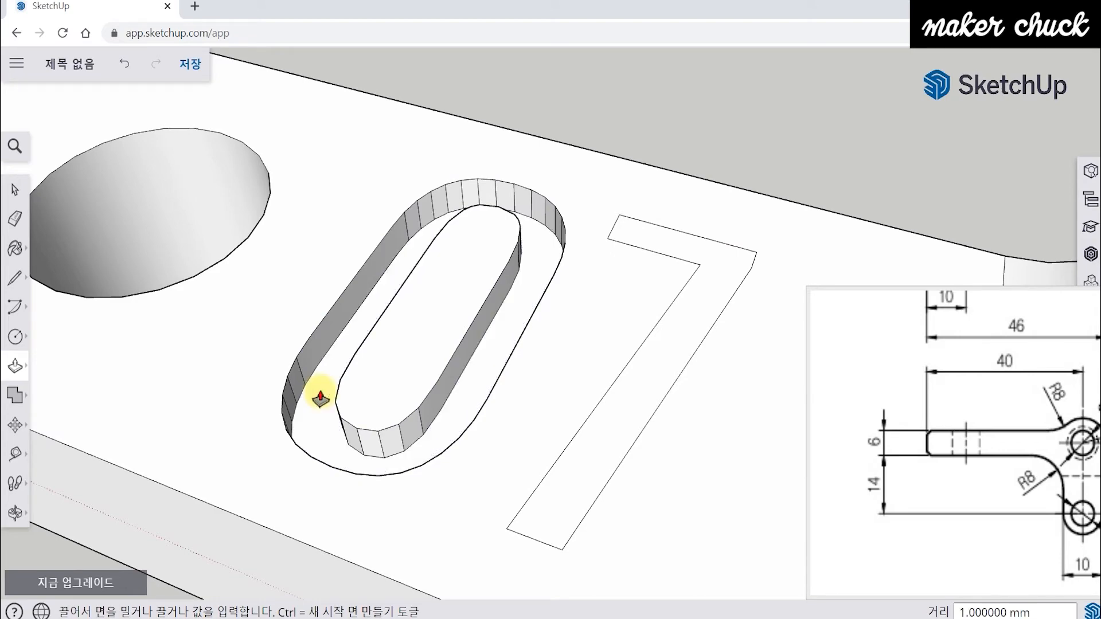
{"action": "left_click", "coordinate": [636, 372]}
{"action": "type", "text": "1"}
{"action": "key", "text": "Return"}
{"action": "scroll", "coordinate": [321, 290], "scroll_direction": "down", "scroll_amount": 5}
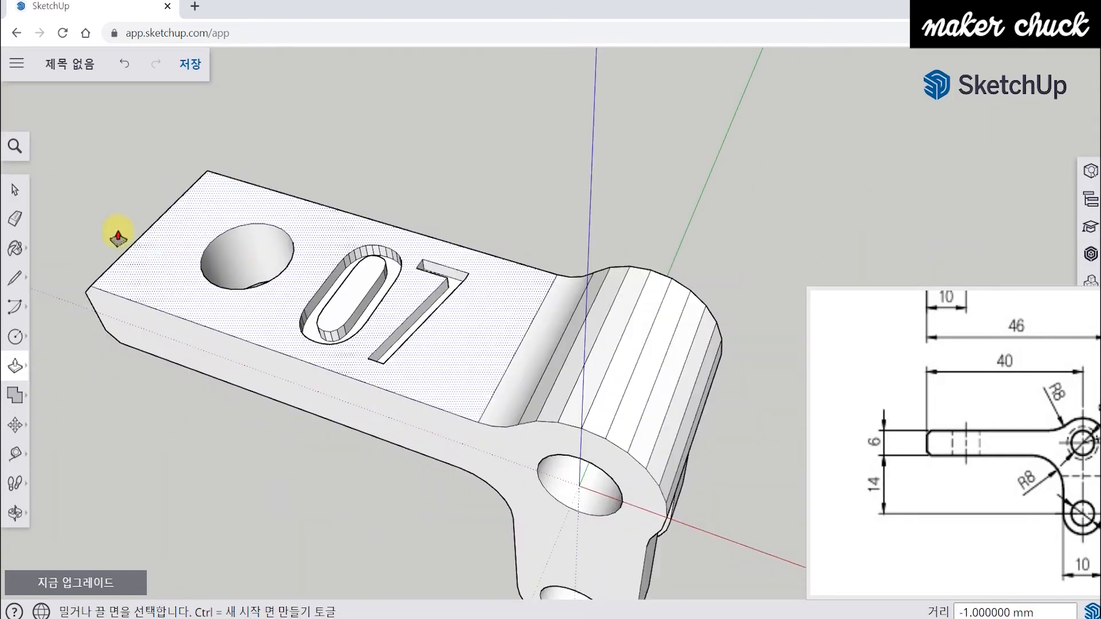
Select all connected geometry of the bracket and make it one group.
{"action": "left_click", "coordinate": [10, 186]}
{"action": "scroll", "coordinate": [325, 467], "scroll_direction": "down", "scroll_amount": 3}
{"action": "middle_click_drag", "start_coordinate": [324, 467], "coordinate": [443, 314]}
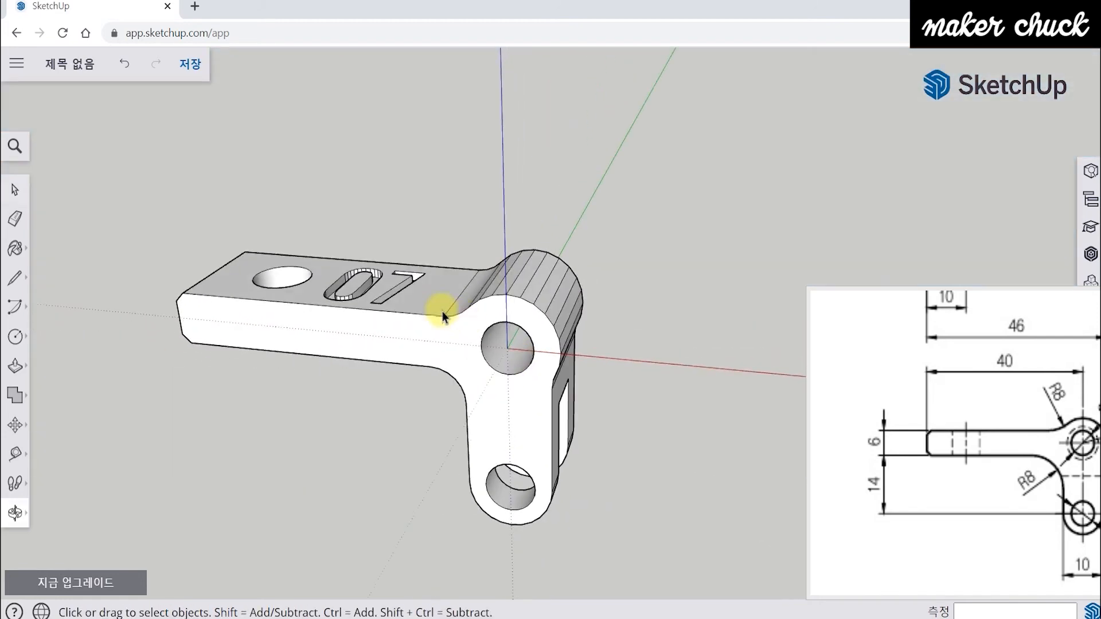
{"action": "scroll", "coordinate": [443, 314], "scroll_direction": "up", "scroll_amount": 2}
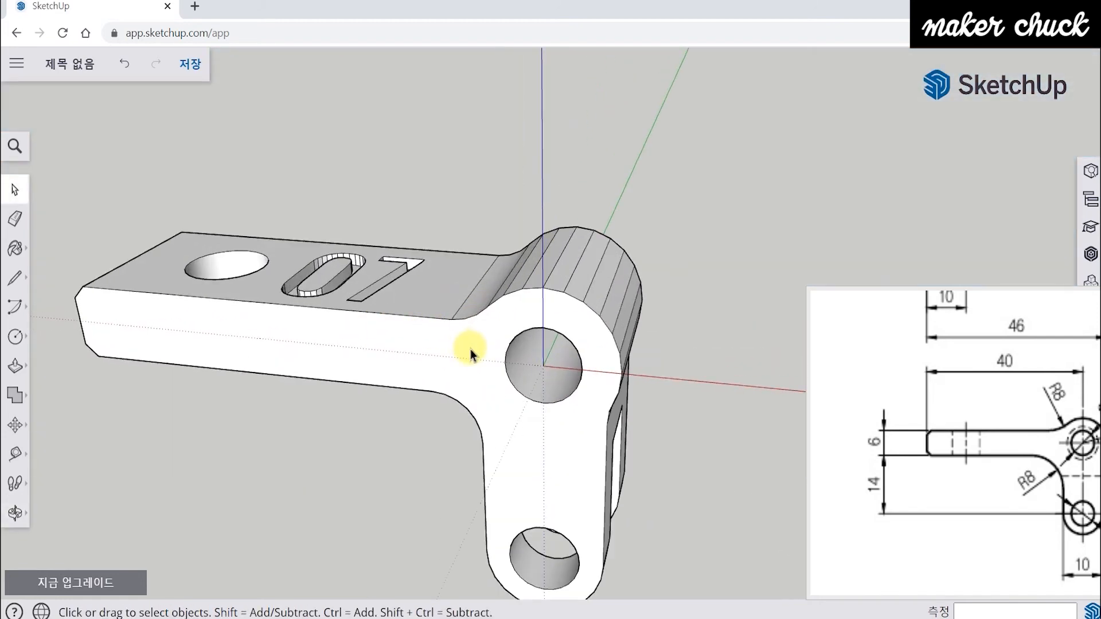
{"action": "triple_click", "coordinate": [468, 390]}
{"action": "right_click", "coordinate": [468, 390]}
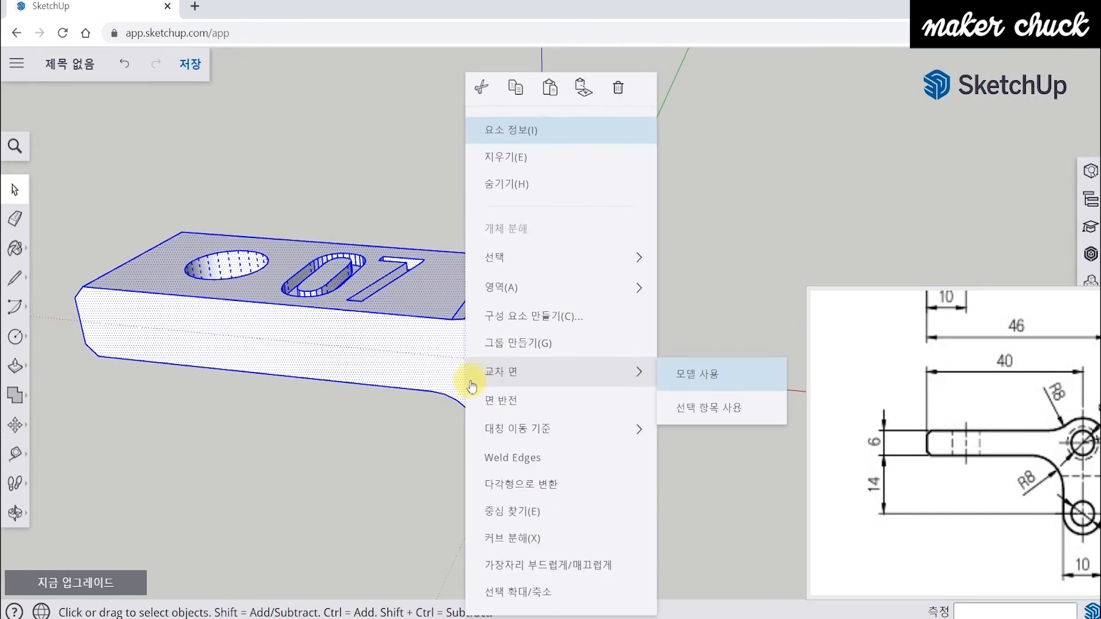
{"action": "left_click", "coordinate": [484, 346]}
{"action": "left_click", "coordinate": [683, 383]}
{"action": "middle_click_drag", "start_coordinate": [683, 383], "coordinate": [616, 407]}
{"action": "left_click", "coordinate": [570, 394]}
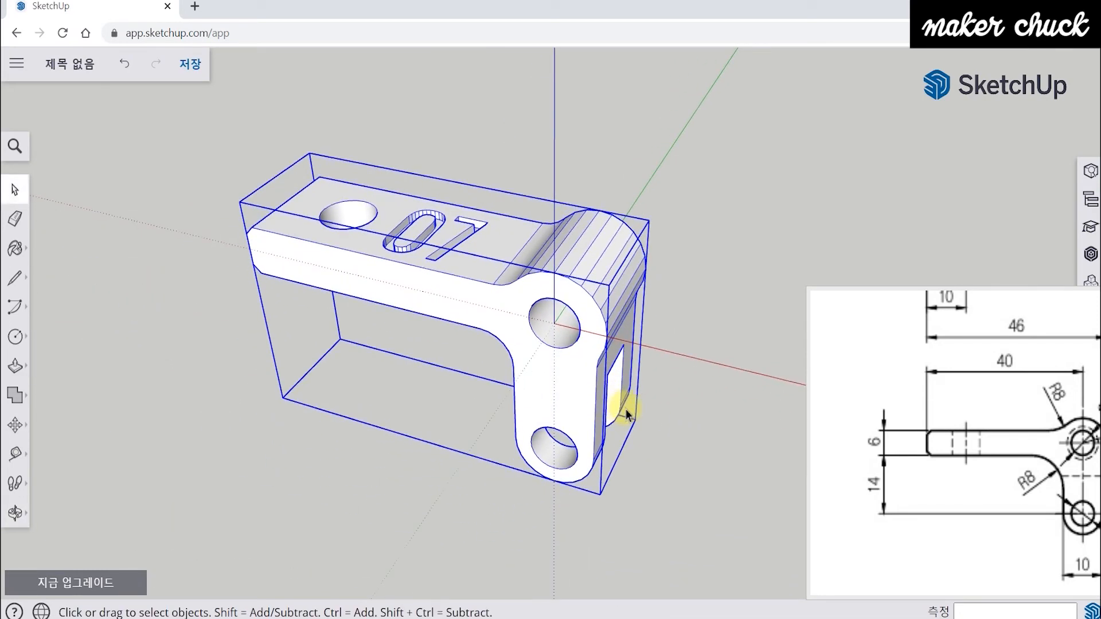
Draw an upright circle with a 7 mm radius beside the bracket as the body of part 2.
{"action": "mouse_move", "coordinate": [979, 500]}
{"action": "left_mouse_down"}
{"action": "mouse_move", "coordinate": [824, 532]}
{"action": "mouse_move", "coordinate": [851, 577]}
{"action": "left_mouse_up"}
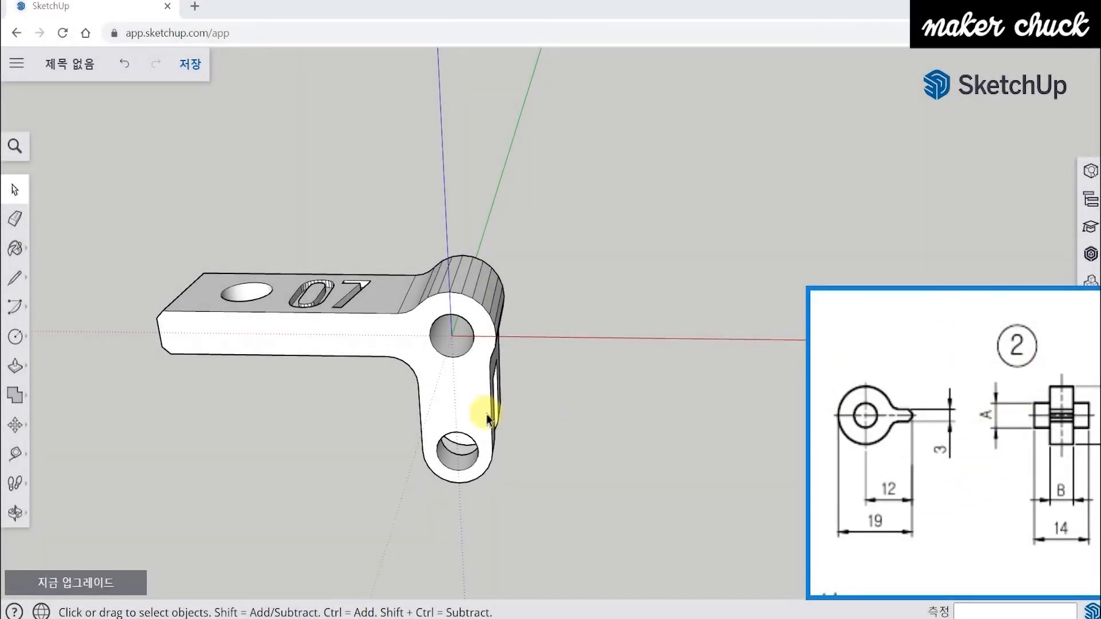
{"action": "left_click", "coordinate": [16, 338]}
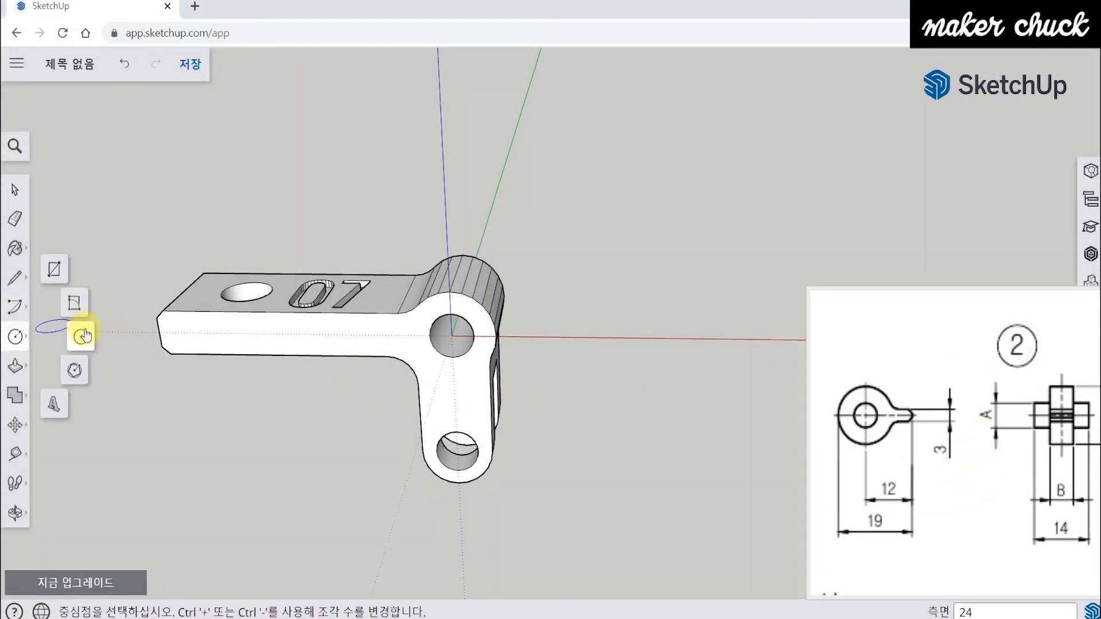
{"action": "left_click", "coordinate": [83, 336]}
{"action": "middle_click_drag", "start_coordinate": [590, 400], "coordinate": [633, 329]}
{"action": "left_click_drag", "start_coordinate": [1047, 451], "coordinate": [1002, 454]}
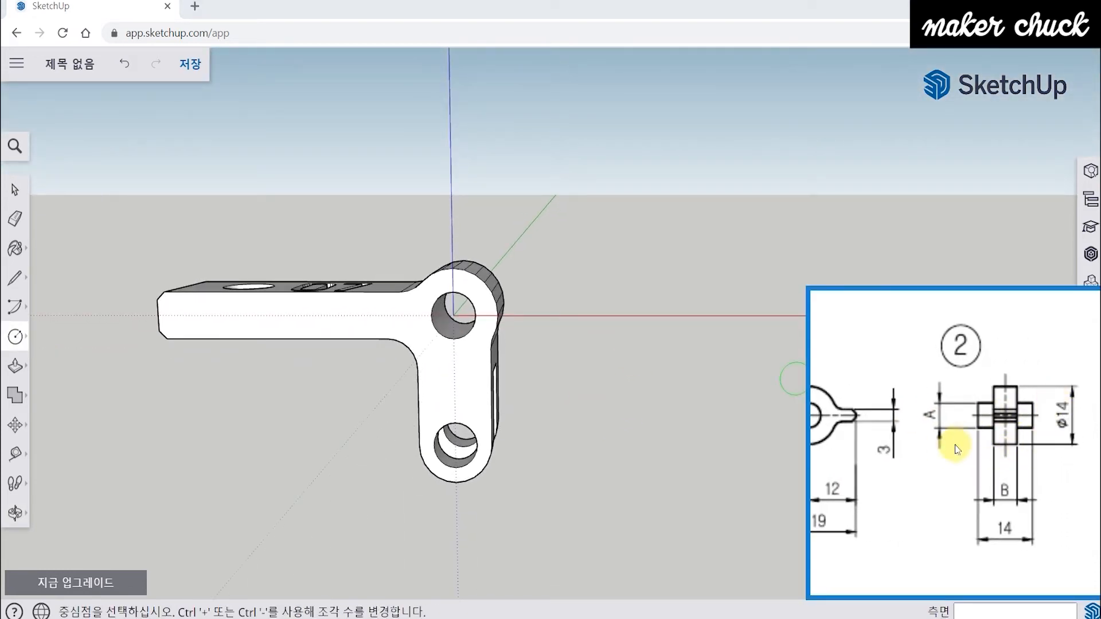
{"action": "left_click_drag", "start_coordinate": [906, 445], "coordinate": [975, 448]}
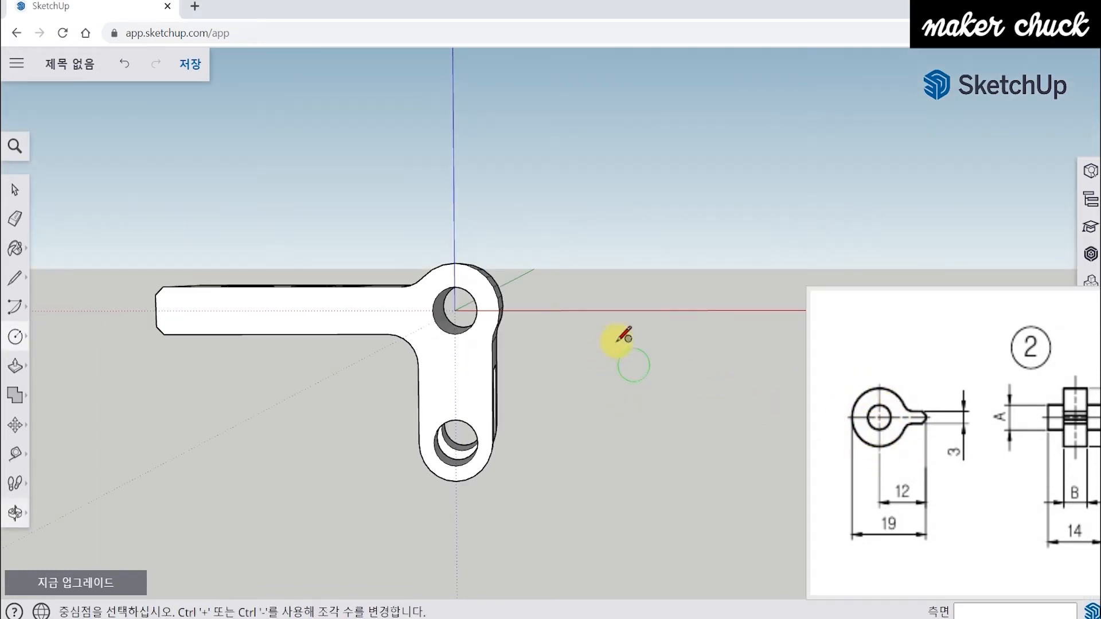
{"action": "mouse_move", "coordinate": [618, 395]}
{"action": "middle_mouse_down"}
{"action": "mouse_move", "coordinate": [539, 409]}
{"action": "mouse_move", "coordinate": [597, 398]}
{"action": "middle_mouse_up"}
{"action": "left_click", "coordinate": [639, 283]}
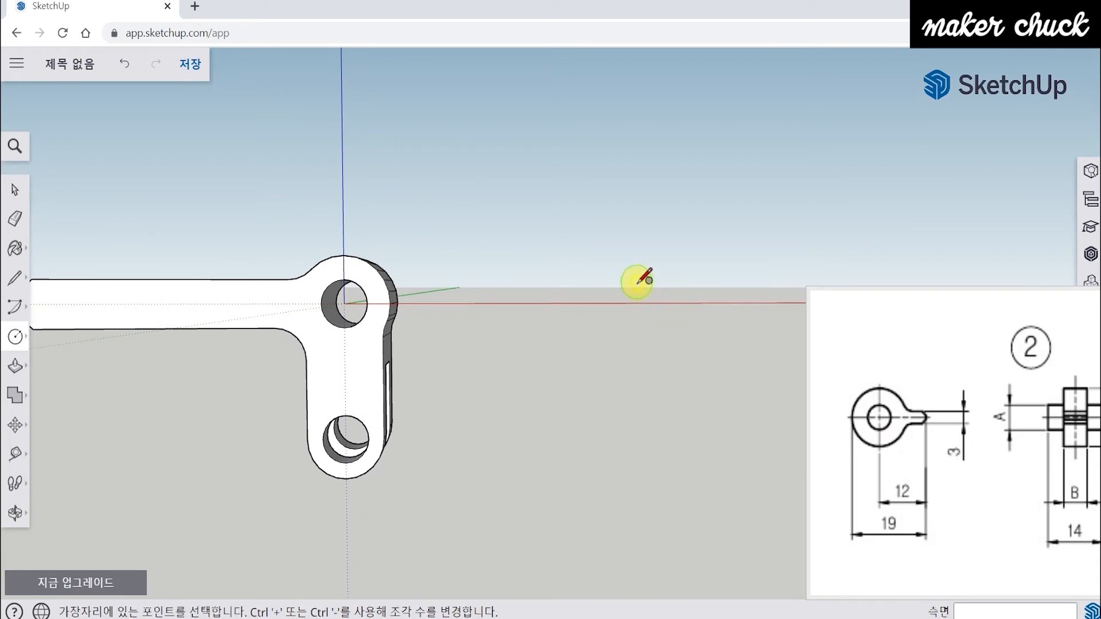
{"action": "type", "text": "16"}
{"action": "key", "text": "Return"}
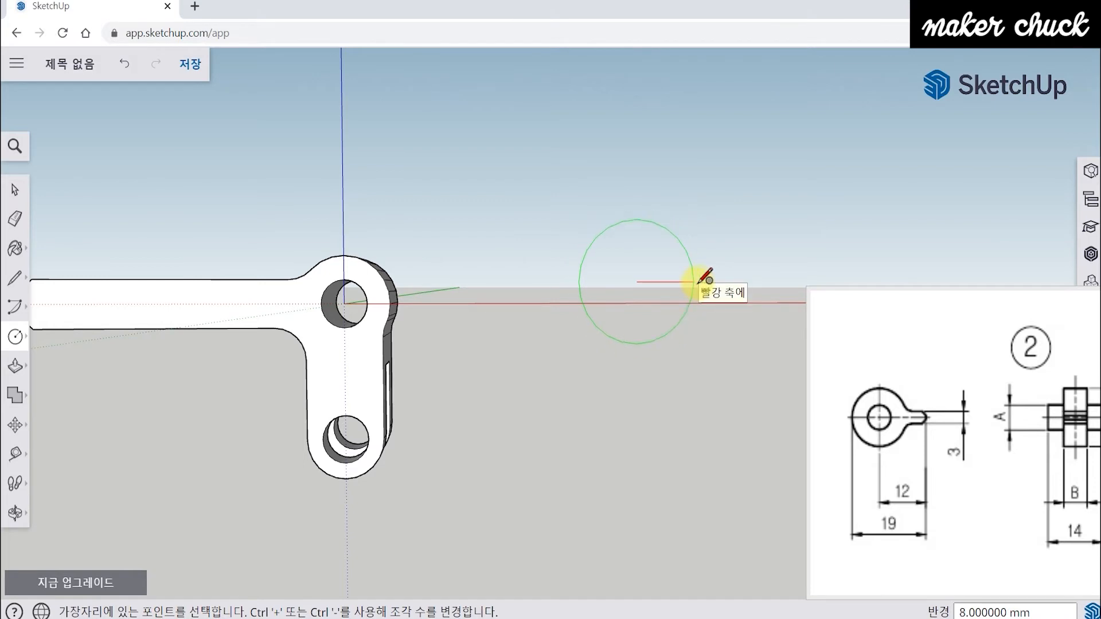
{"action": "type", "text": "7"}
{"action": "key", "text": "Return"}
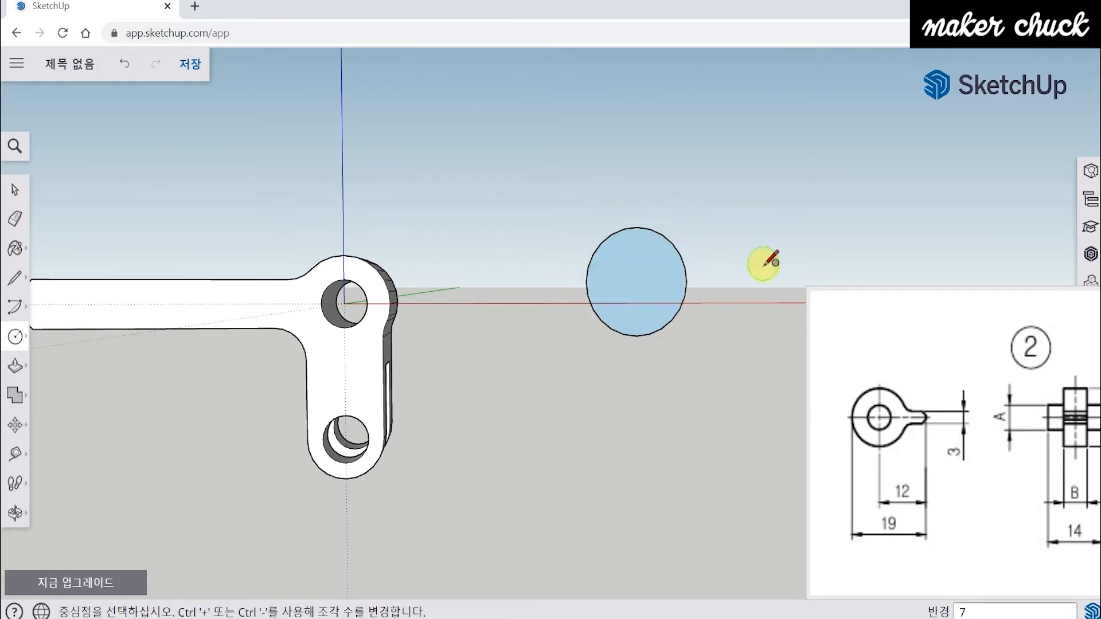
Draw an upright 12 by 3 mm rectangle beside the circle for the tab.
{"action": "scroll", "coordinate": [758, 289], "scroll_direction": "up", "scroll_amount": 3}
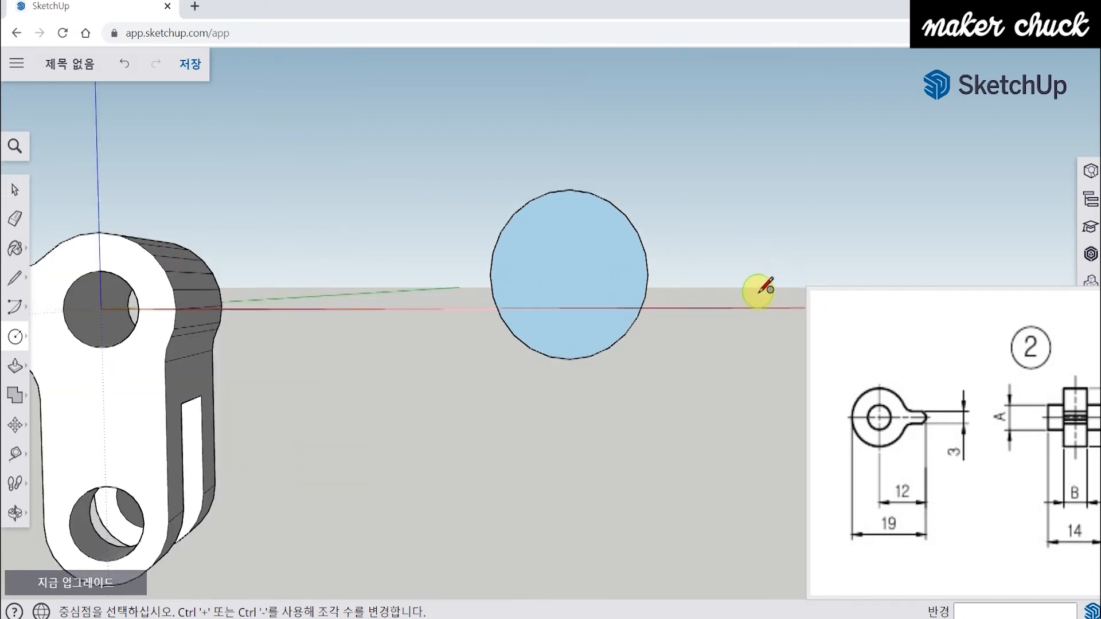
{"action": "scroll", "coordinate": [758, 290], "scroll_direction": "down", "scroll_amount": 2}
{"action": "middle_click_drag", "start_coordinate": [746, 300], "coordinate": [526, 315]}
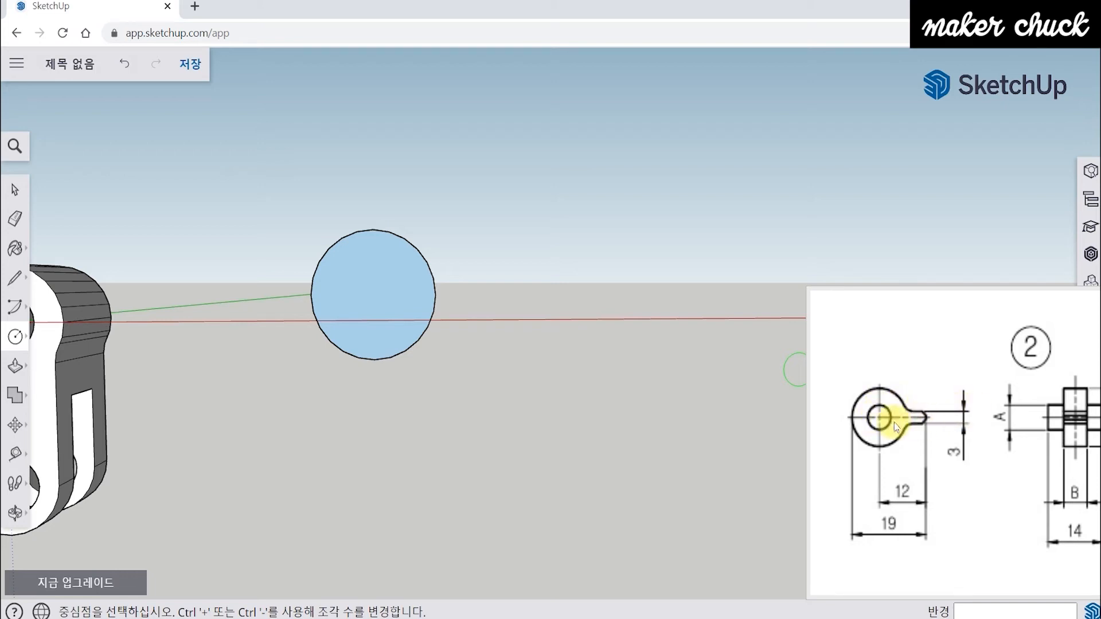
{"action": "left_click", "coordinate": [16, 340]}
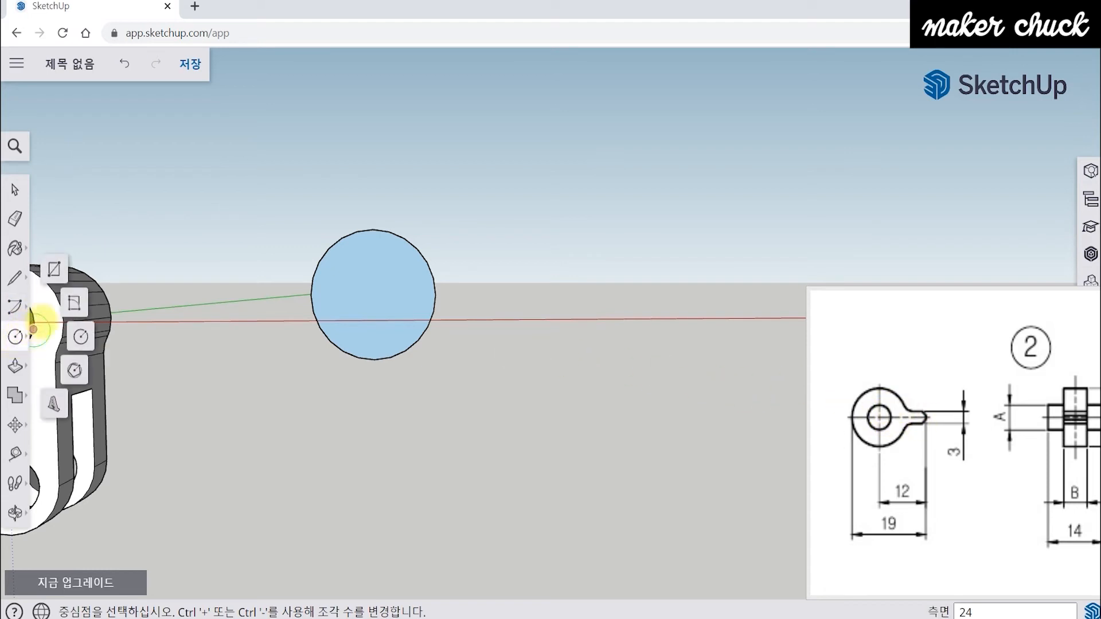
{"action": "left_click", "coordinate": [52, 278]}
{"action": "middle_click_drag", "start_coordinate": [455, 450], "coordinate": [474, 442]}
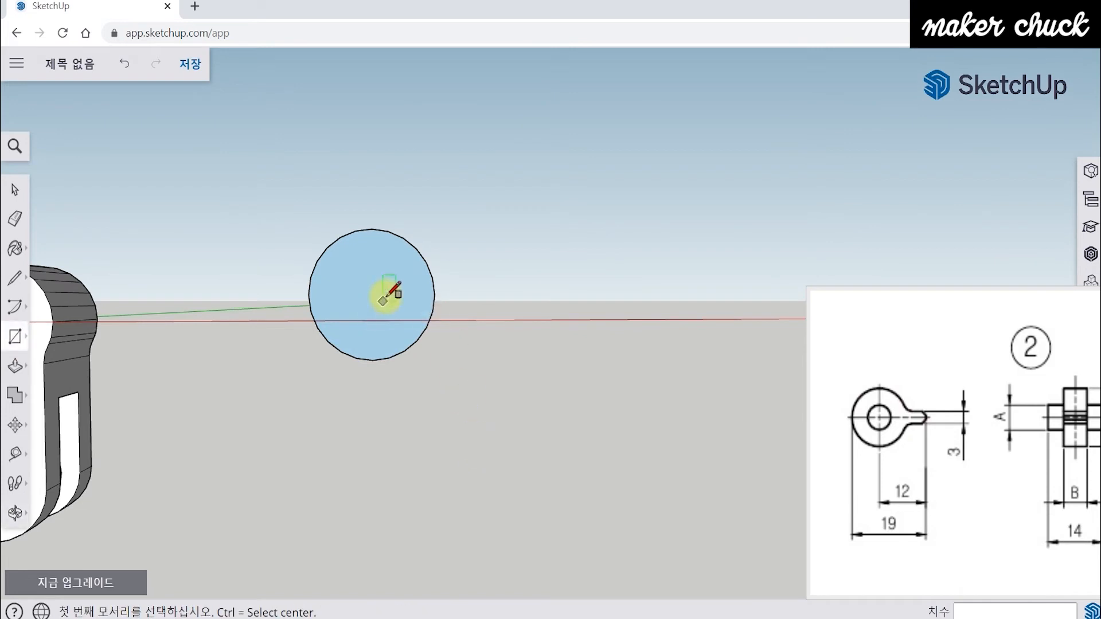
{"action": "left_click", "coordinate": [526, 282]}
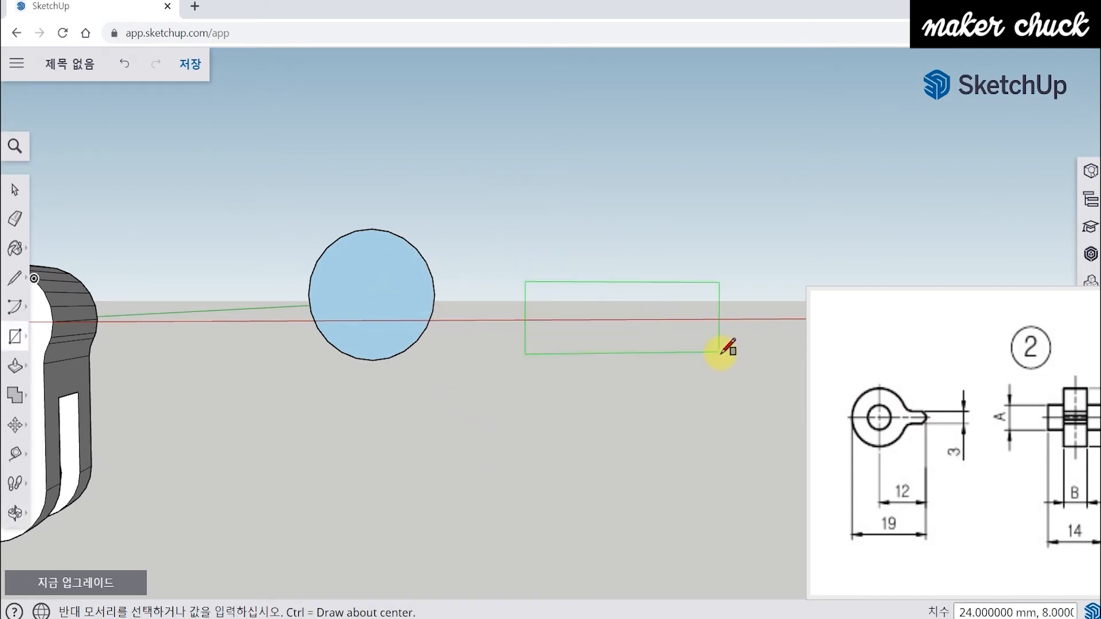
{"action": "type", "text": "12,3"}
{"action": "key", "text": "Return"}
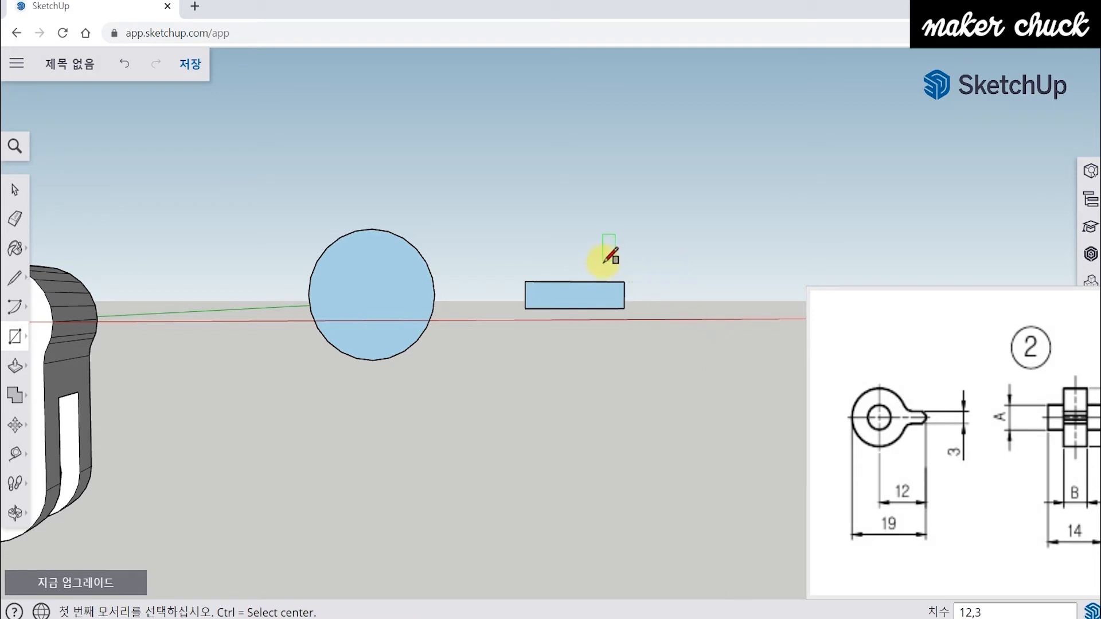
Make a group from the 12 by 3 mm rectangle's face and edges.
{"action": "scroll", "coordinate": [609, 255], "scroll_direction": "up", "scroll_amount": 2}
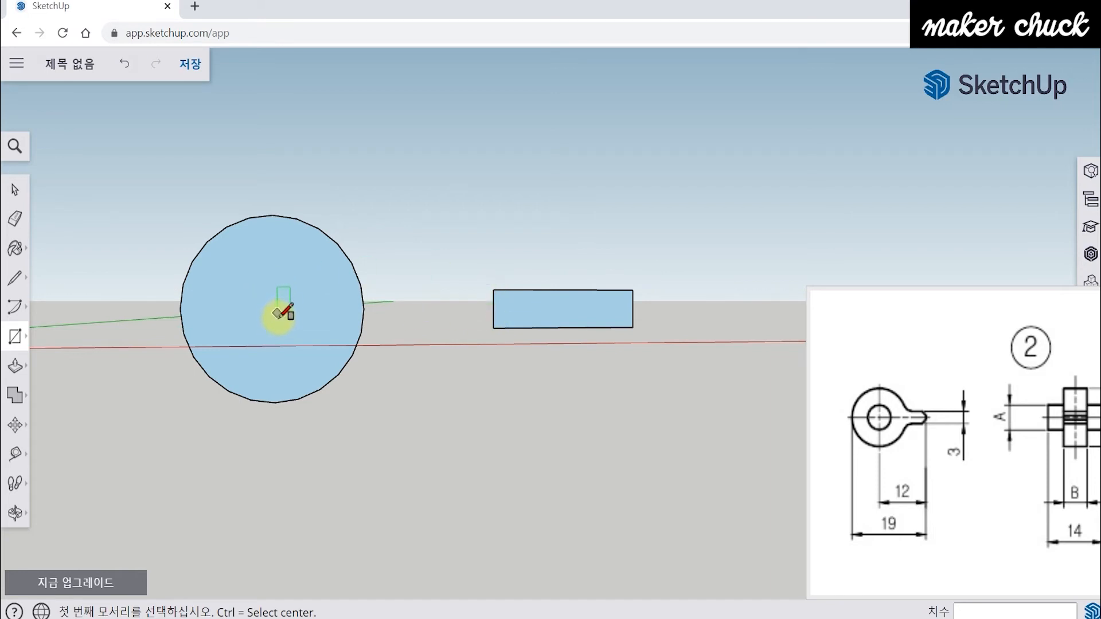
{"action": "left_click", "coordinate": [13, 188]}
{"action": "middle_click_drag", "start_coordinate": [536, 418], "coordinate": [542, 336]}
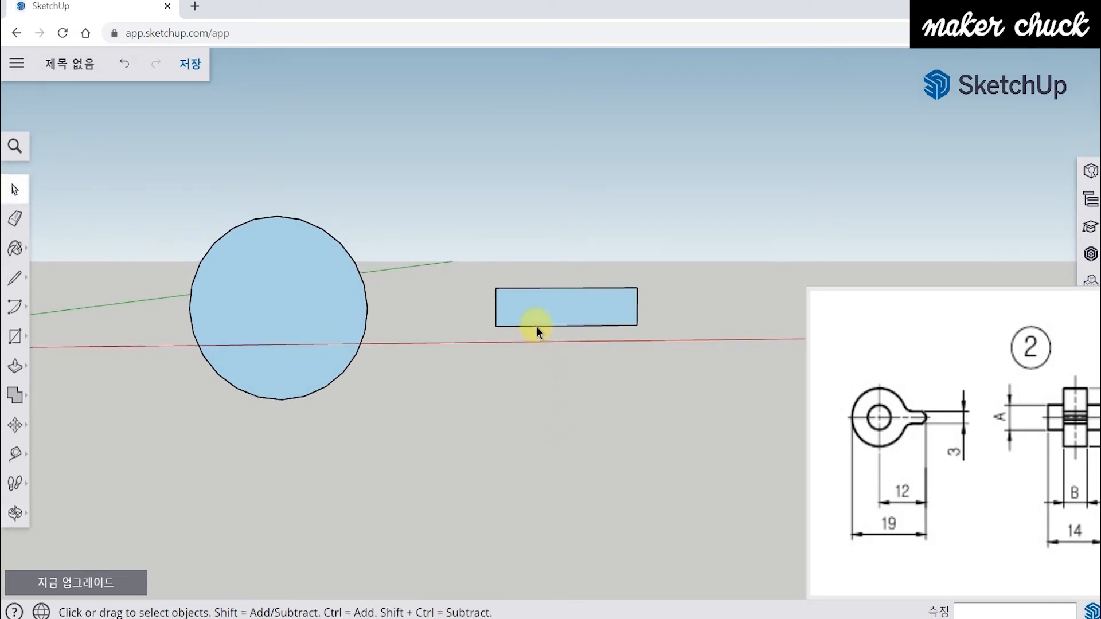
{"action": "double_click", "coordinate": [536, 303]}
{"action": "right_click", "coordinate": [537, 309]}
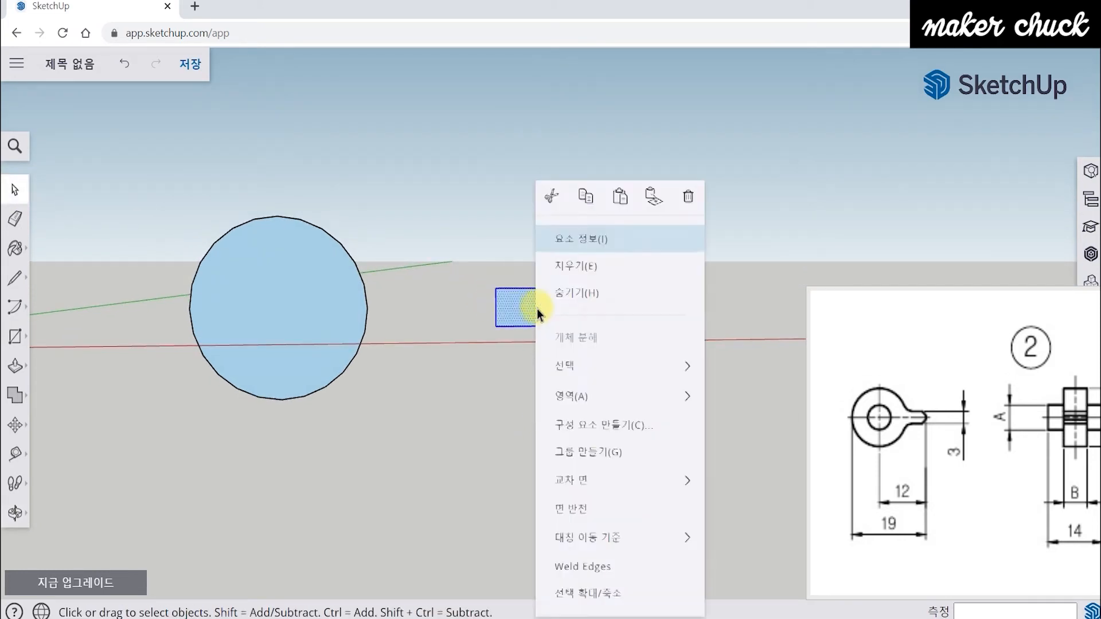
{"action": "left_click", "coordinate": [582, 455]}
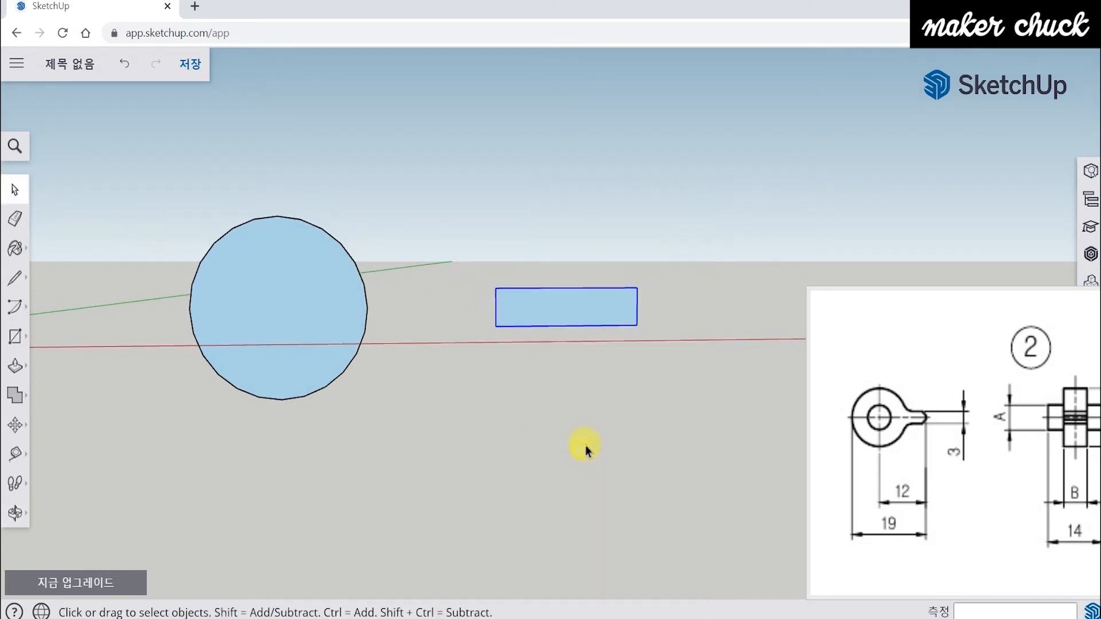
Move the rectangle group about 17.5 mm so the midpoint of its short side nearest the circle lies on the circle's centre.
{"action": "middle_click_drag", "start_coordinate": [481, 394], "coordinate": [467, 320]}
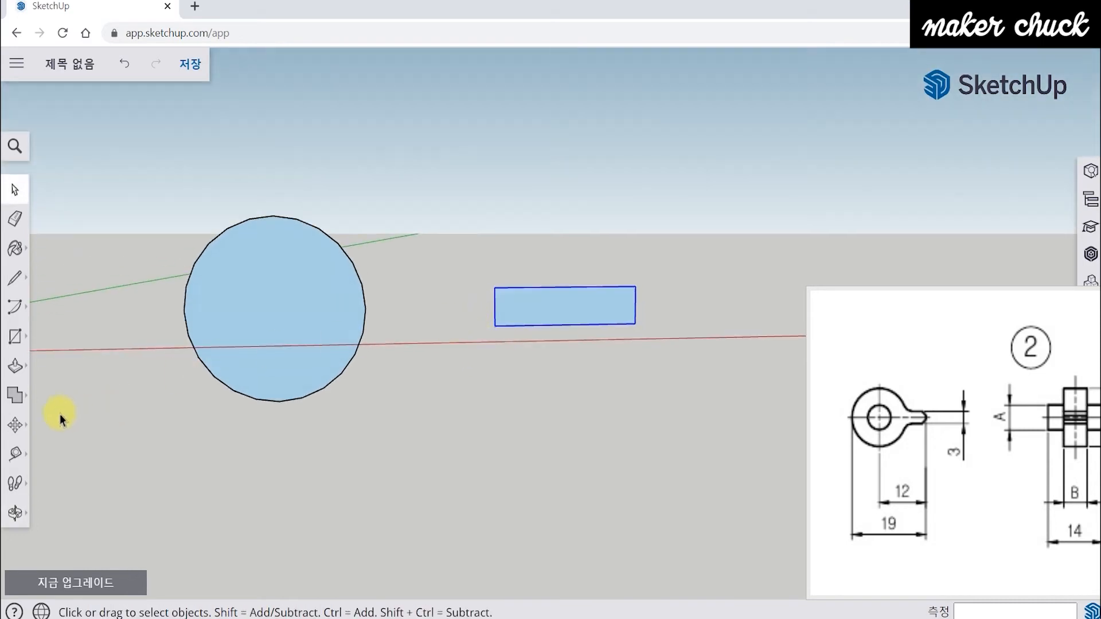
{"action": "left_click", "coordinate": [12, 427]}
{"action": "mouse_move", "coordinate": [497, 310]}
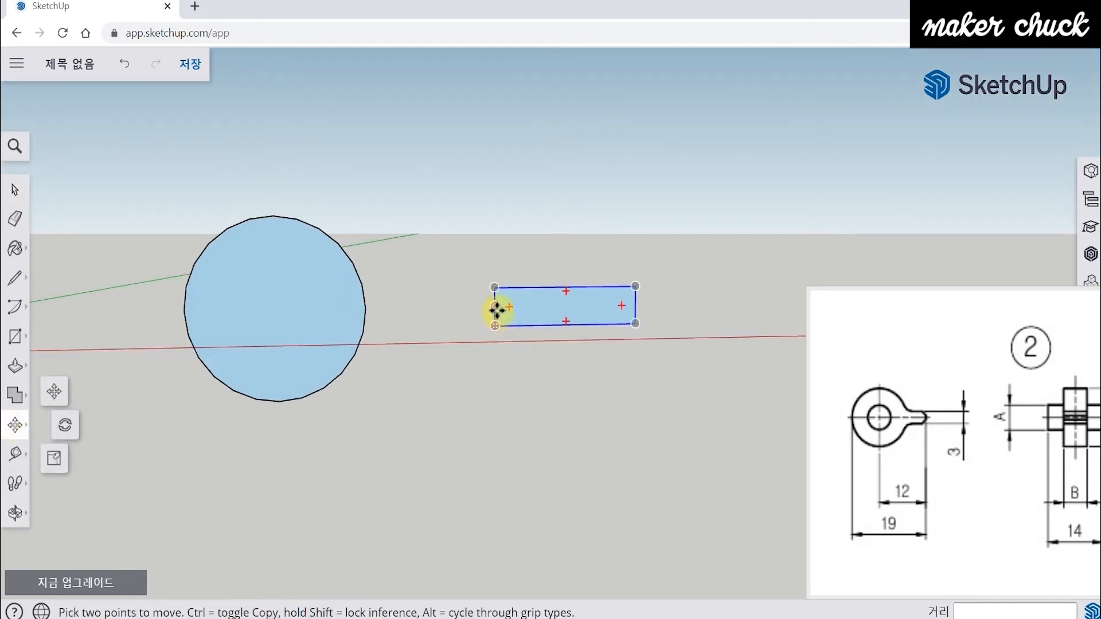
{"action": "scroll", "coordinate": [495, 310], "scroll_direction": "up", "scroll_amount": 4}
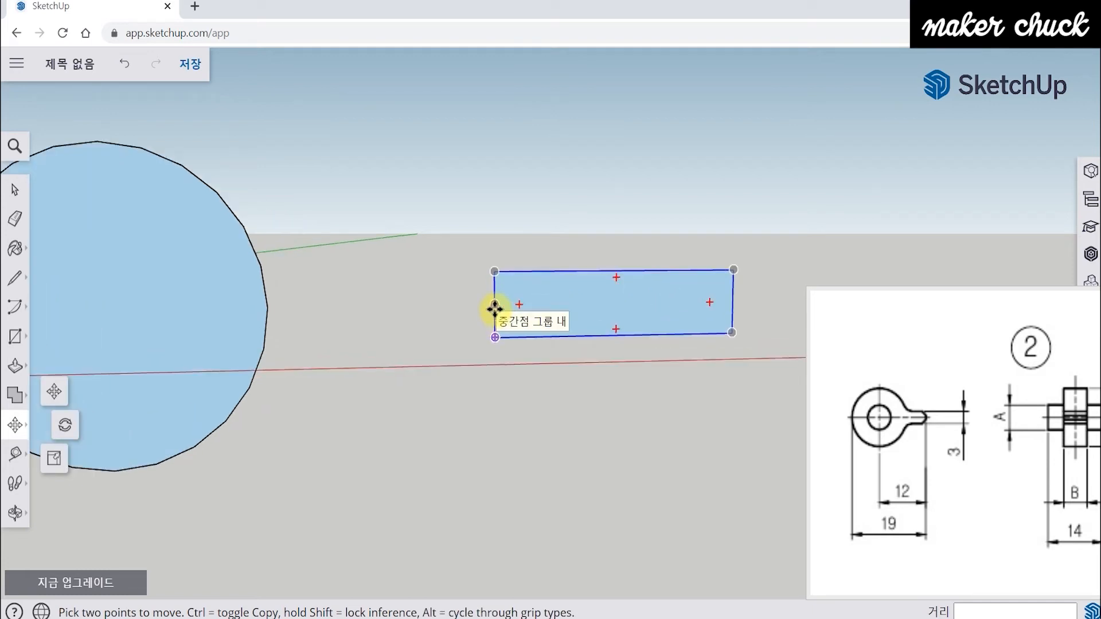
{"action": "scroll", "coordinate": [495, 310], "scroll_direction": "down", "scroll_amount": 3}
{"action": "left_click", "coordinate": [495, 306]}
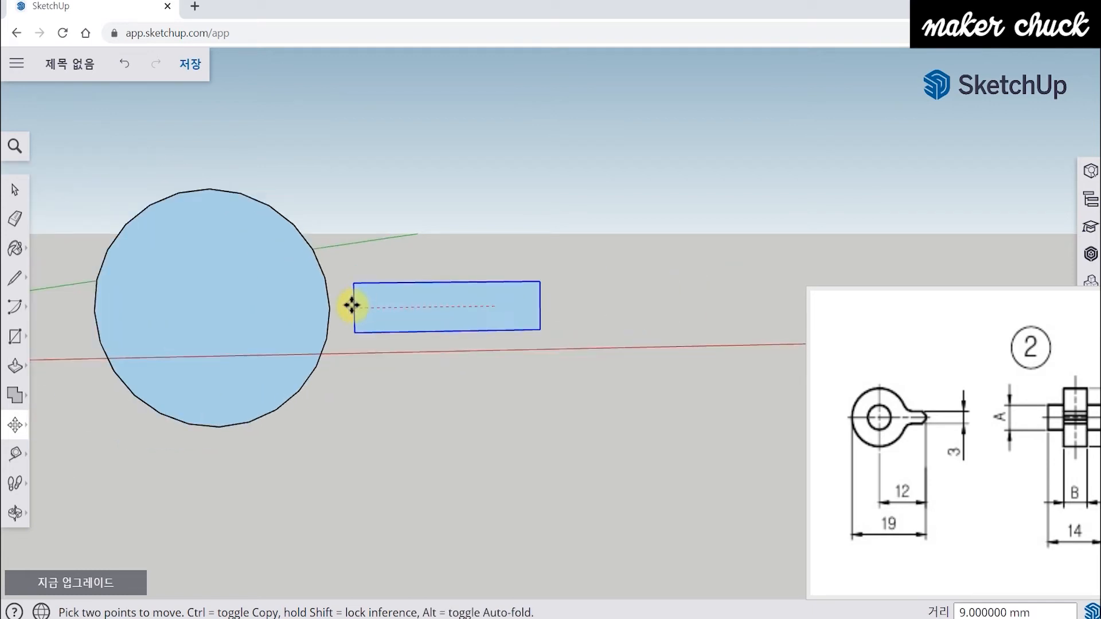
{"action": "type", "text": "10.521558"}
{"action": "key", "text": "Return"}
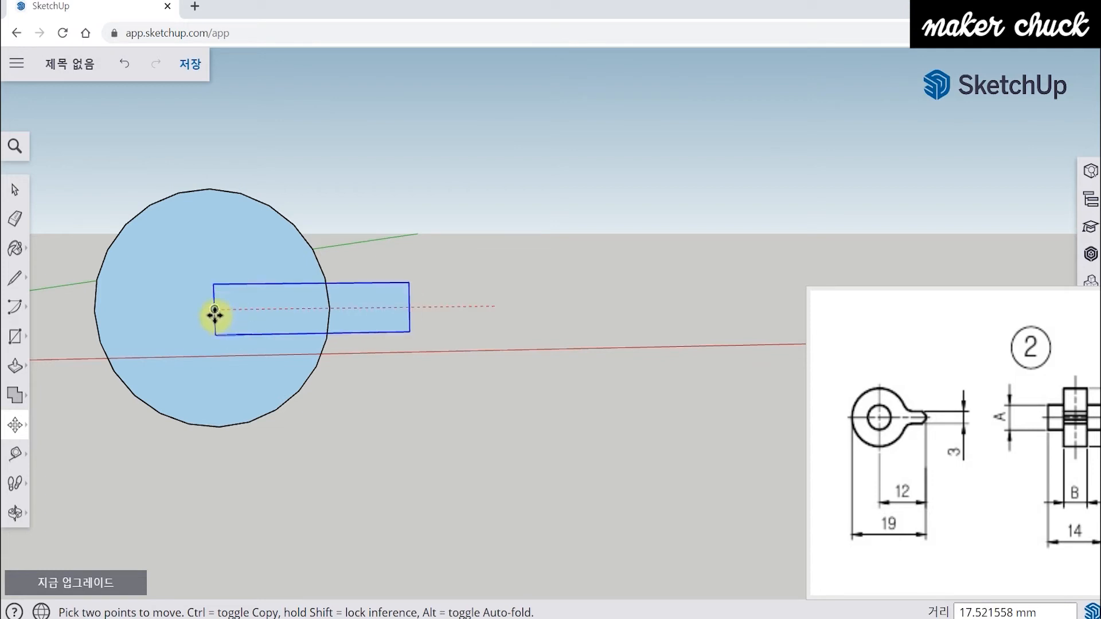
{"action": "left_click", "coordinate": [214, 314]}
Explode the rectangle group so its edges merge with the circle's face.
{"action": "middle_click_drag", "start_coordinate": [418, 305], "coordinate": [622, 377]}
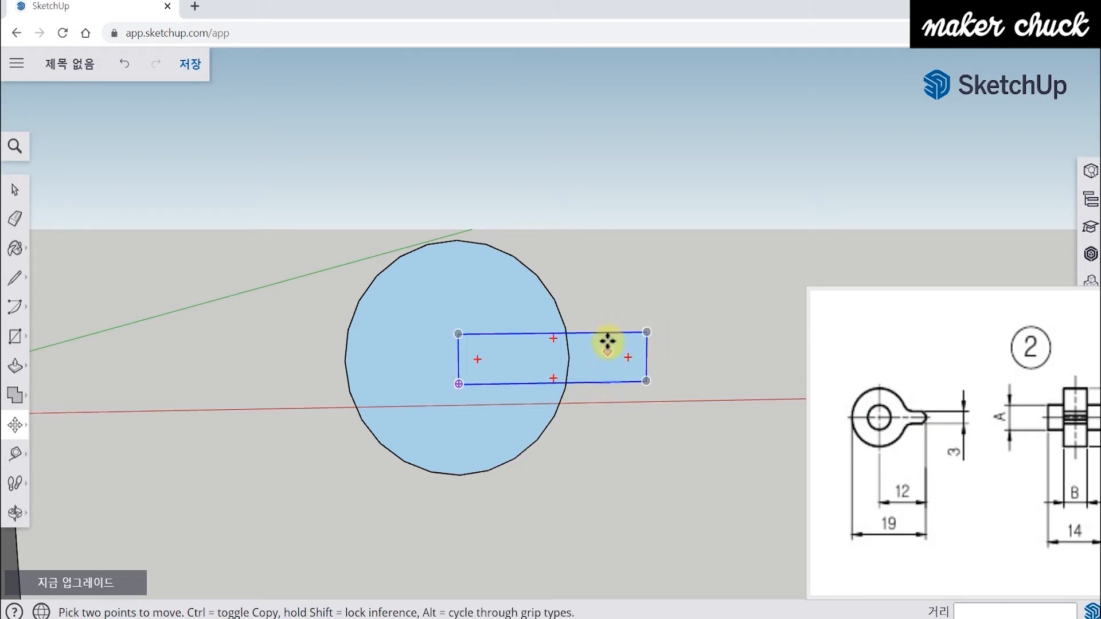
{"action": "middle_click_drag", "start_coordinate": [642, 408], "coordinate": [597, 361]}
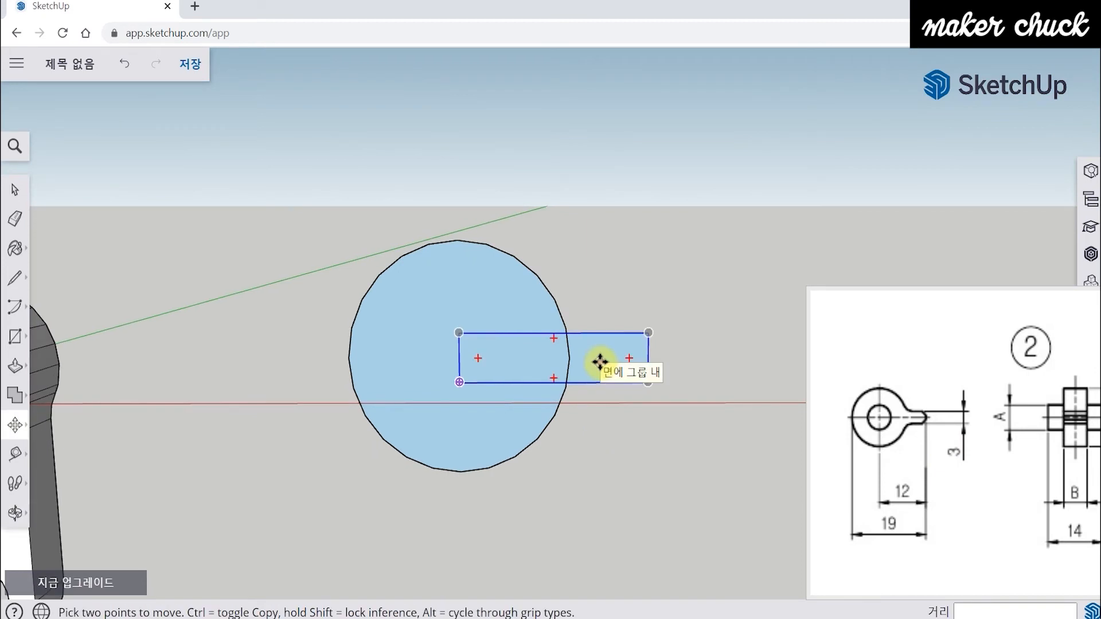
{"action": "right_click", "coordinate": [598, 361]}
{"action": "left_click", "coordinate": [671, 365]}
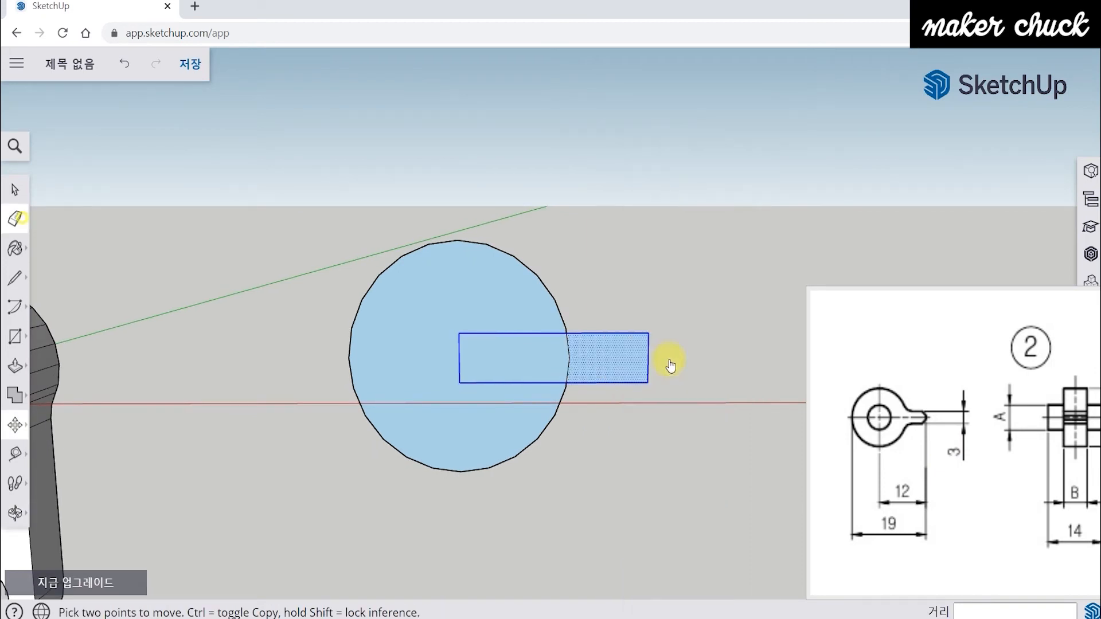
Erase the lines inside the large circle where the tab overlaps it, leaving one continuous face.
{"action": "left_click", "coordinate": [19, 218]}
{"action": "left_click_drag", "start_coordinate": [564, 361], "coordinate": [569, 358]}
{"action": "left_click", "coordinate": [511, 331]}
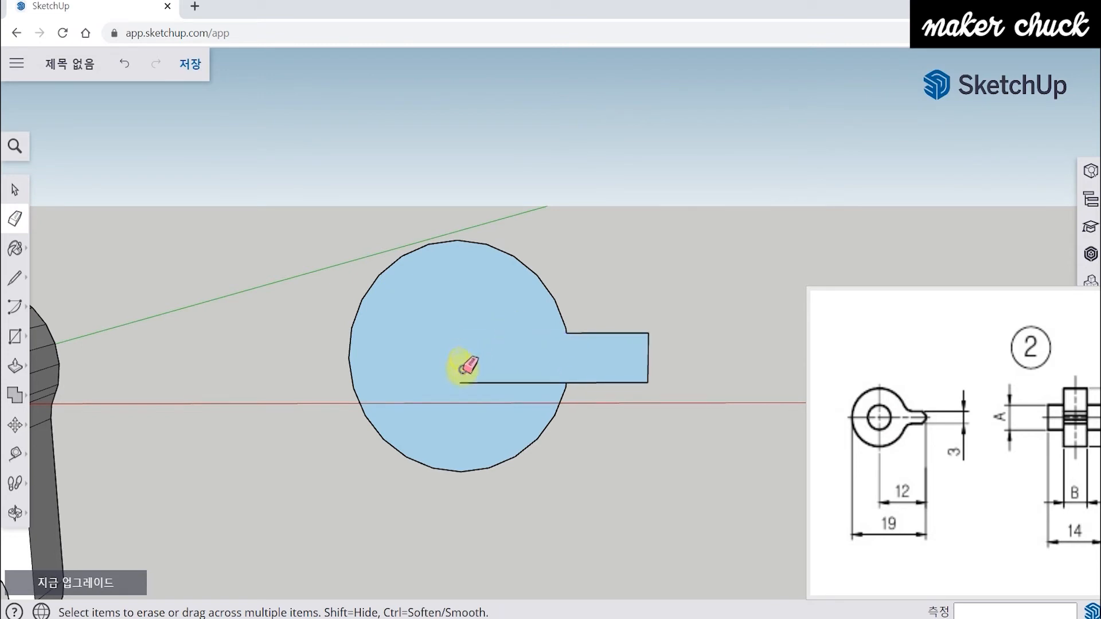
{"action": "left_click", "coordinate": [485, 383]}
{"action": "middle_click_drag", "start_coordinate": [553, 394], "coordinate": [597, 447]}
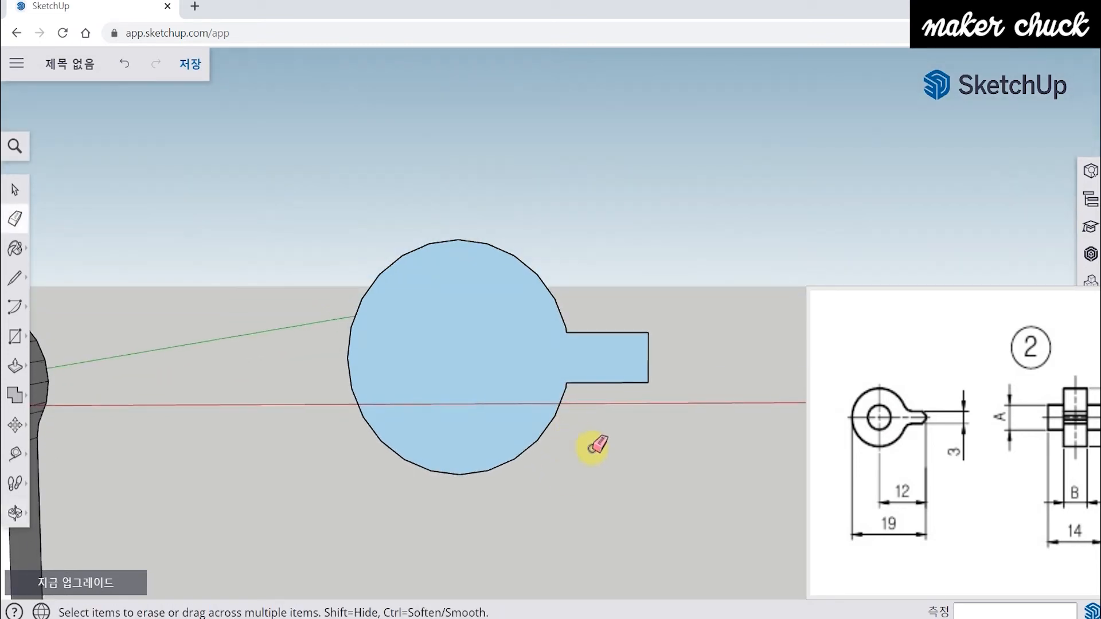
Check the reference drawing's rounding note and draw an upright circle with a 2 mm radius above and beyond the tab.
{"action": "left_click", "coordinate": [925, 488]}
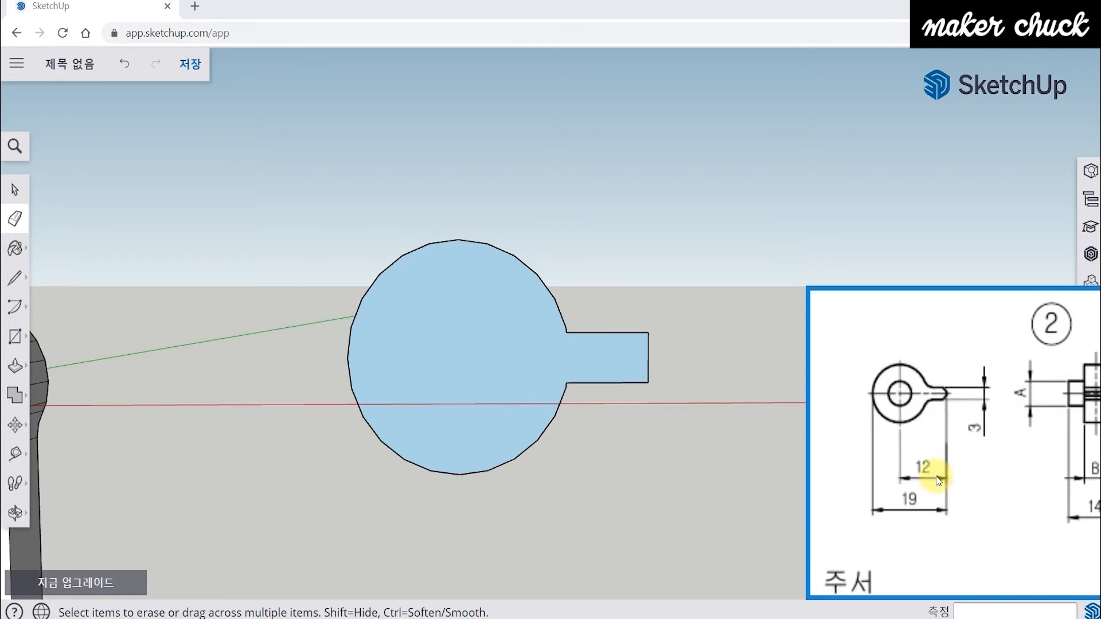
{"action": "mouse_move", "coordinate": [960, 496]}
{"action": "left_mouse_down"}
{"action": "mouse_move", "coordinate": [898, 429]}
{"action": "mouse_move", "coordinate": [860, 440]}
{"action": "left_mouse_up"}
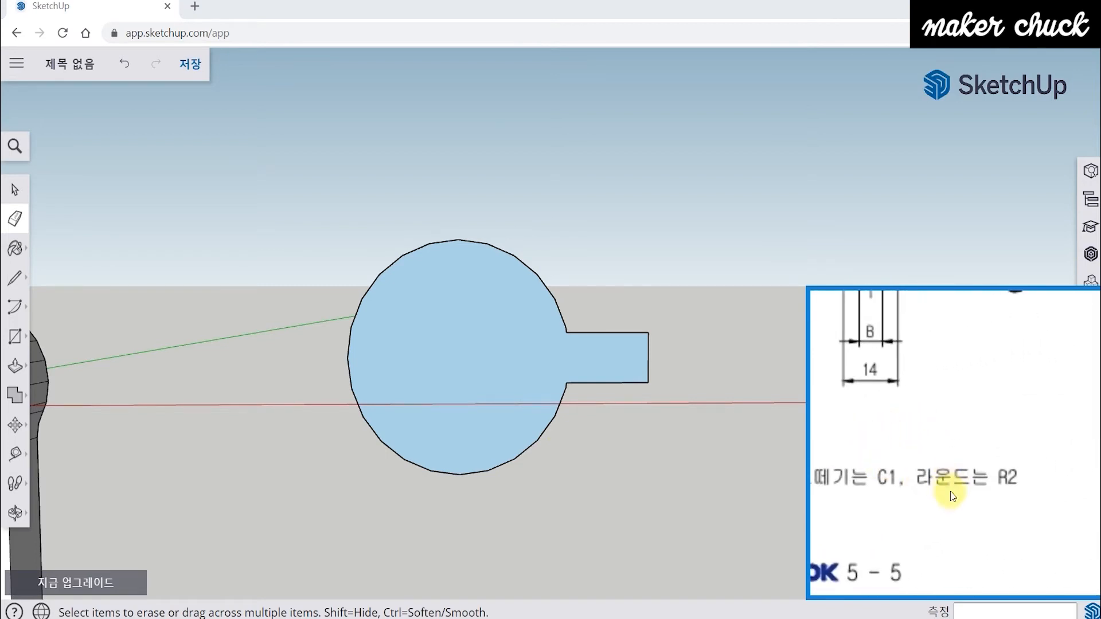
{"action": "mouse_move", "coordinate": [867, 344]}
{"action": "left_mouse_down"}
{"action": "mouse_move", "coordinate": [926, 398]}
{"action": "mouse_move", "coordinate": [1013, 445]}
{"action": "left_mouse_up"}
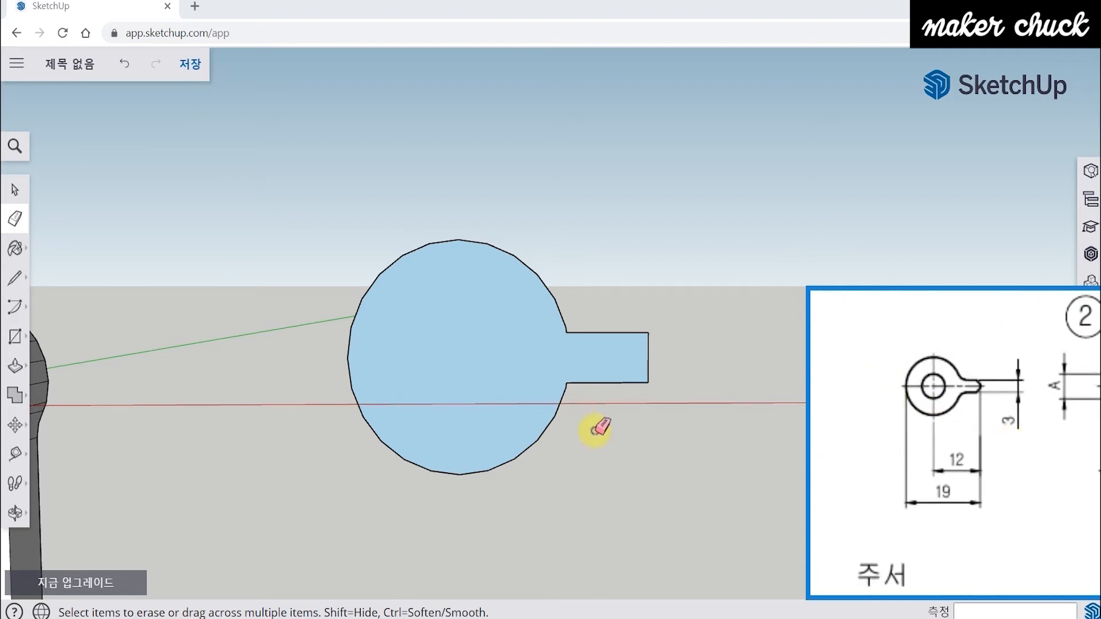
{"action": "mouse_move", "coordinate": [683, 438]}
{"action": "middle_mouse_down"}
{"action": "mouse_move", "coordinate": [499, 463]}
{"action": "mouse_move", "coordinate": [549, 430]}
{"action": "mouse_move", "coordinate": [516, 402]}
{"action": "middle_mouse_up"}
{"action": "left_click", "coordinate": [18, 343]}
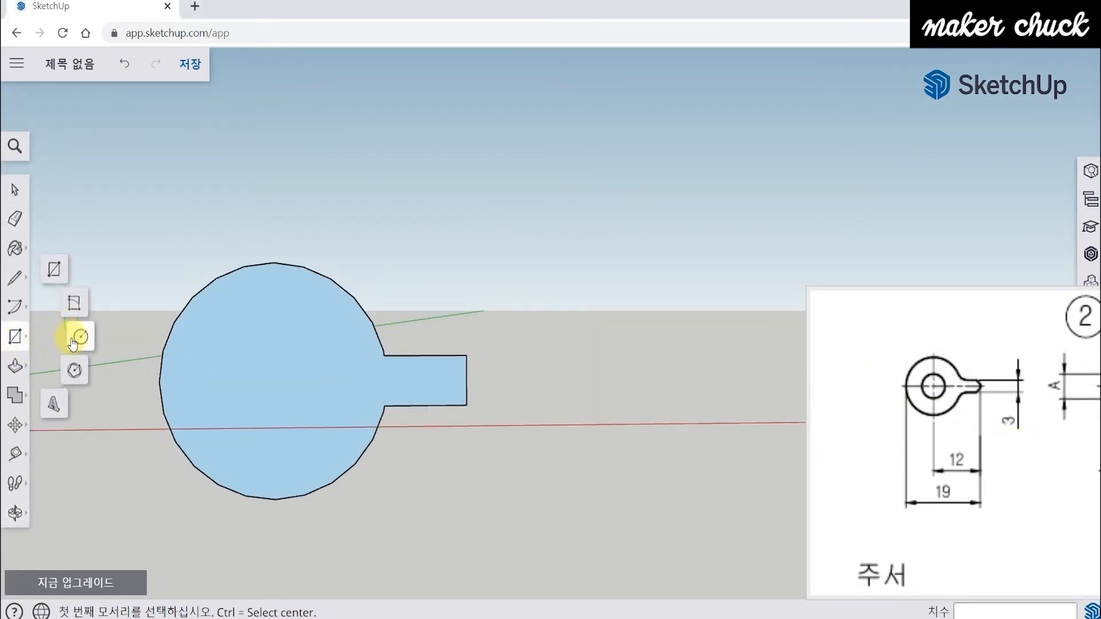
{"action": "left_click", "coordinate": [73, 343]}
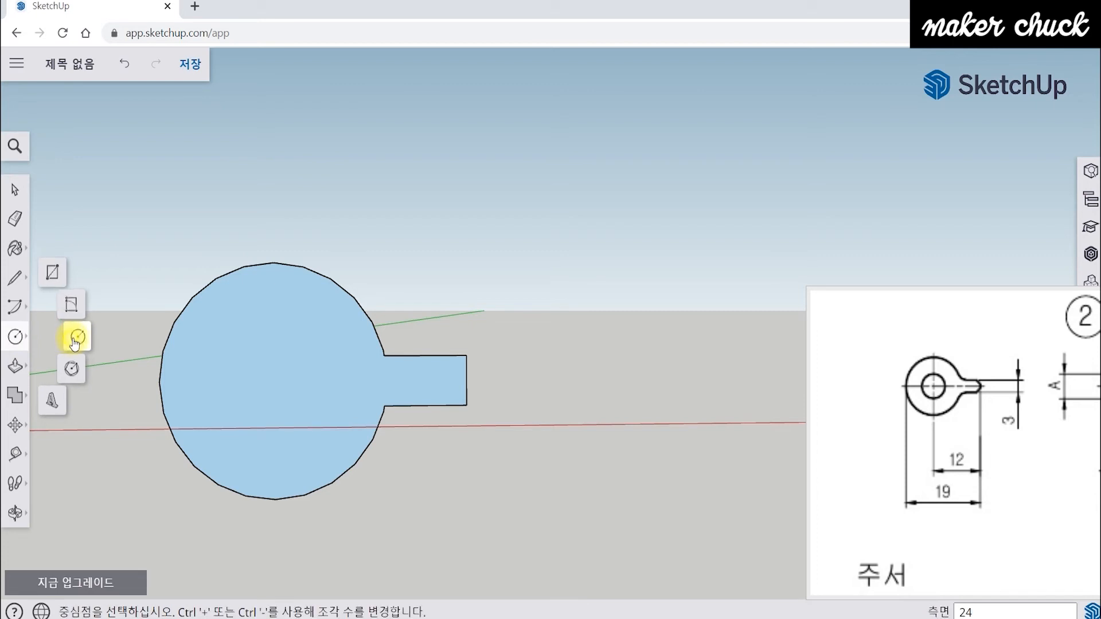
{"action": "left_click", "coordinate": [637, 252]}
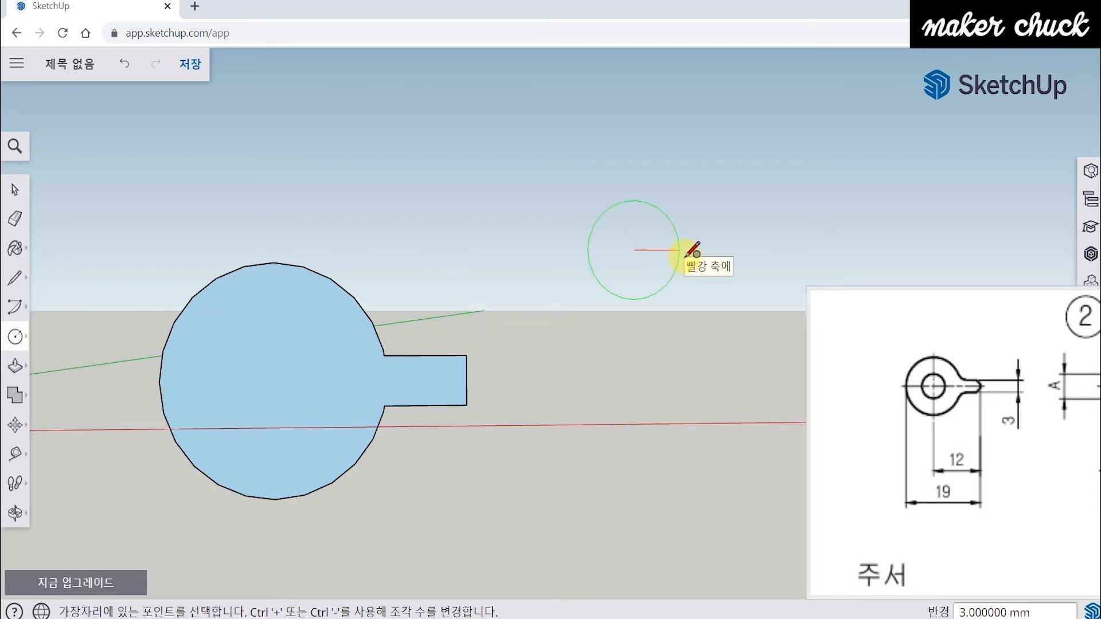
{"action": "key", "text": "Return"}
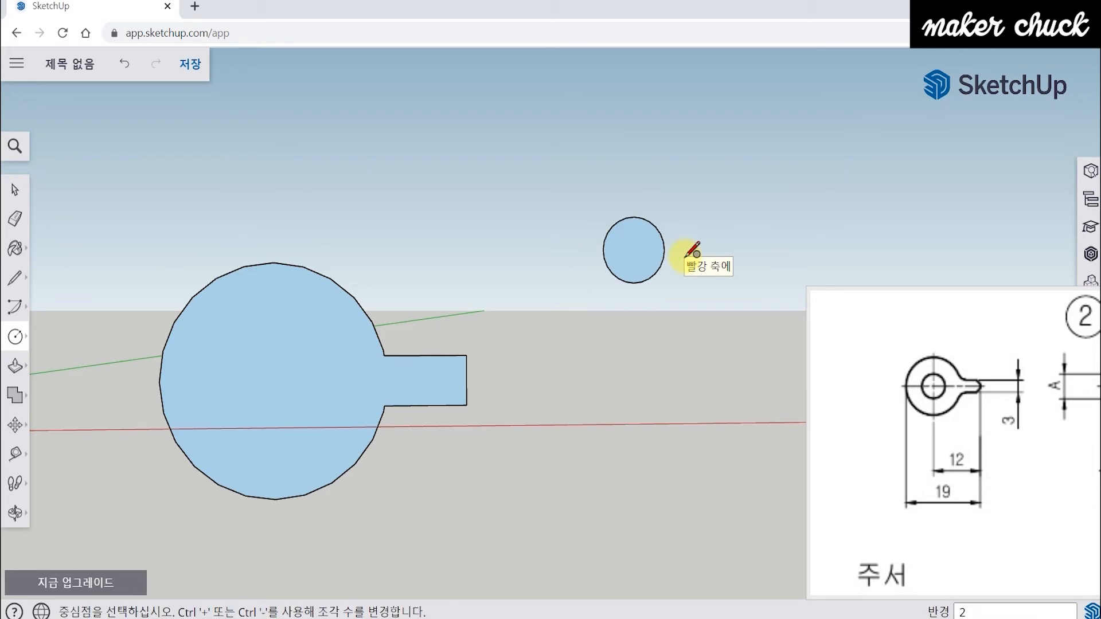
Make a group from the 2 mm radius circle's face and edge.
{"action": "left_click", "coordinate": [15, 190]}
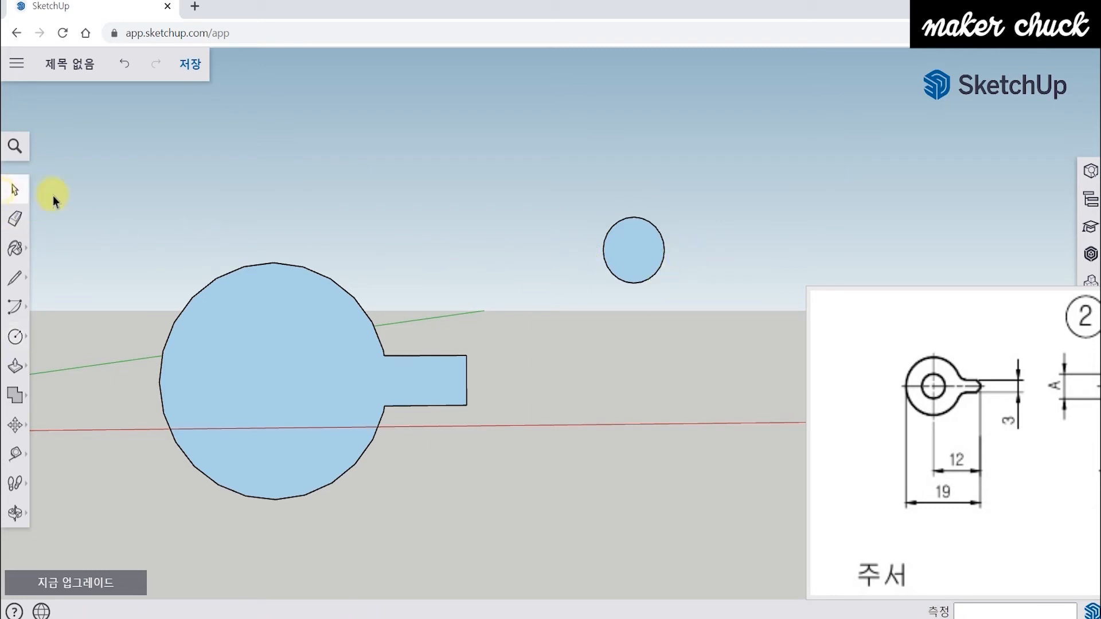
{"action": "right_click", "coordinate": [632, 262]}
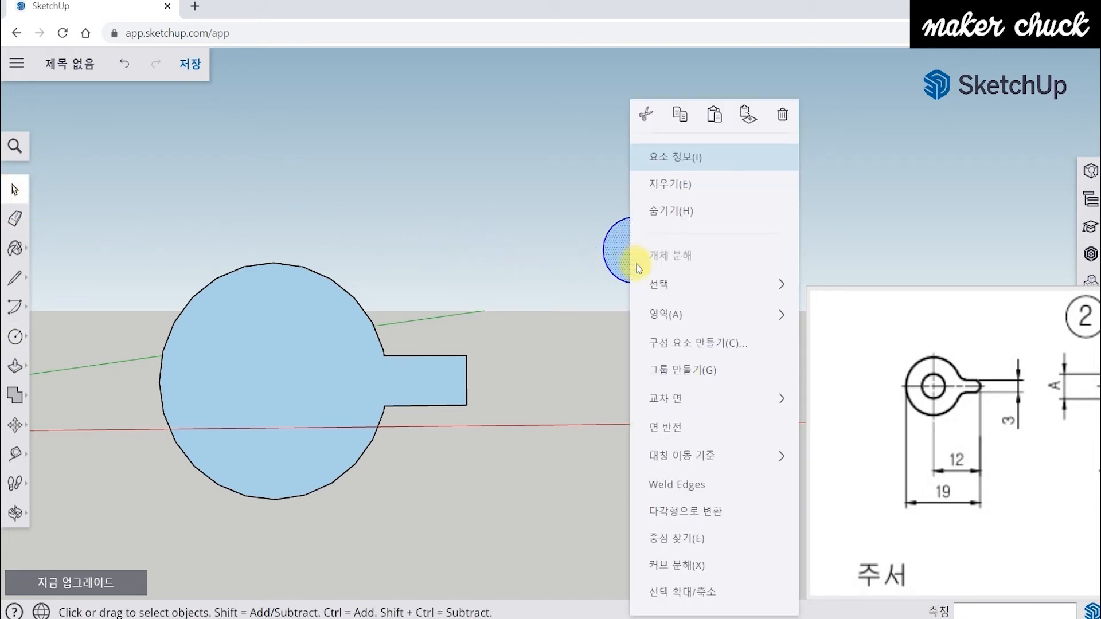
{"action": "left_click", "coordinate": [673, 368]}
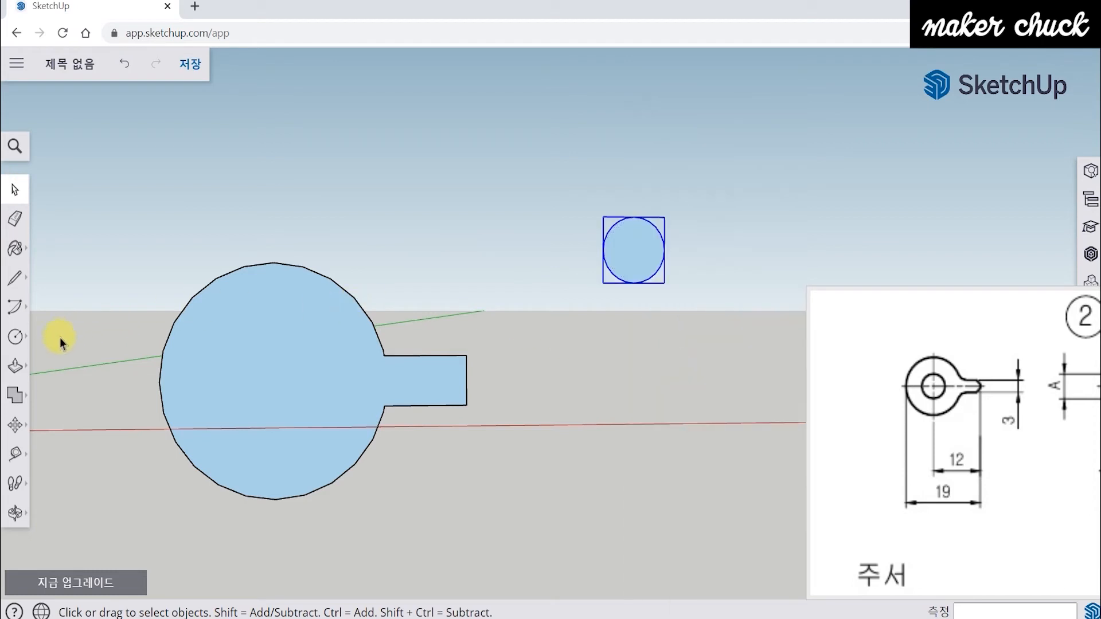
Move the small circle group about 14.8 mm so its lowest point lies on the tab's upper edge.
{"action": "left_click", "coordinate": [17, 425]}
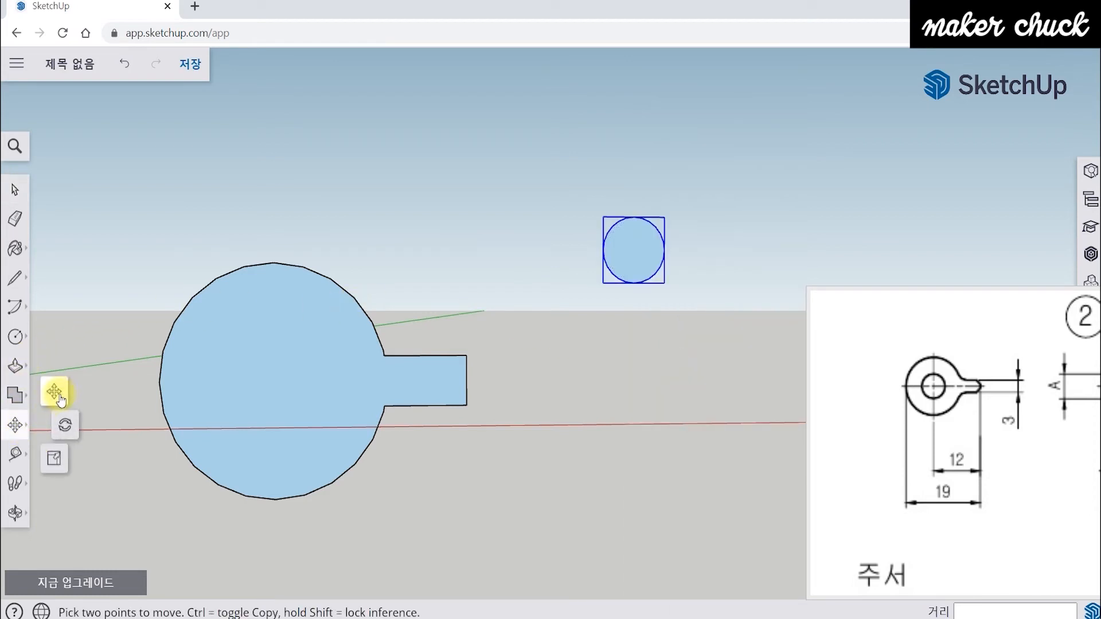
{"action": "left_click", "coordinate": [55, 395]}
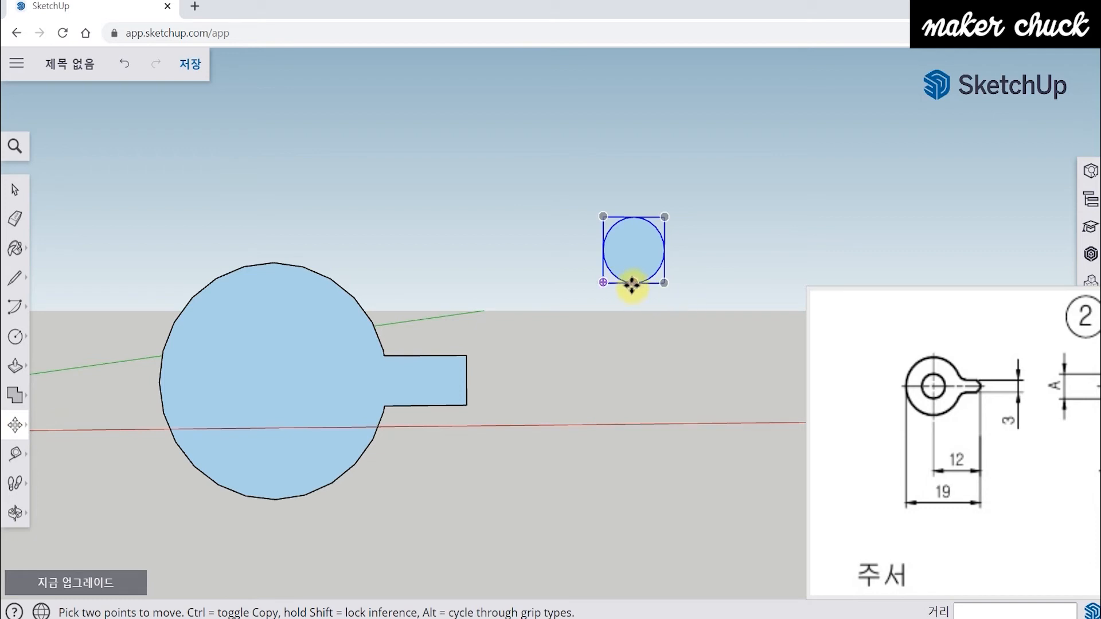
{"action": "scroll", "coordinate": [632, 285], "scroll_direction": "up", "scroll_amount": 5}
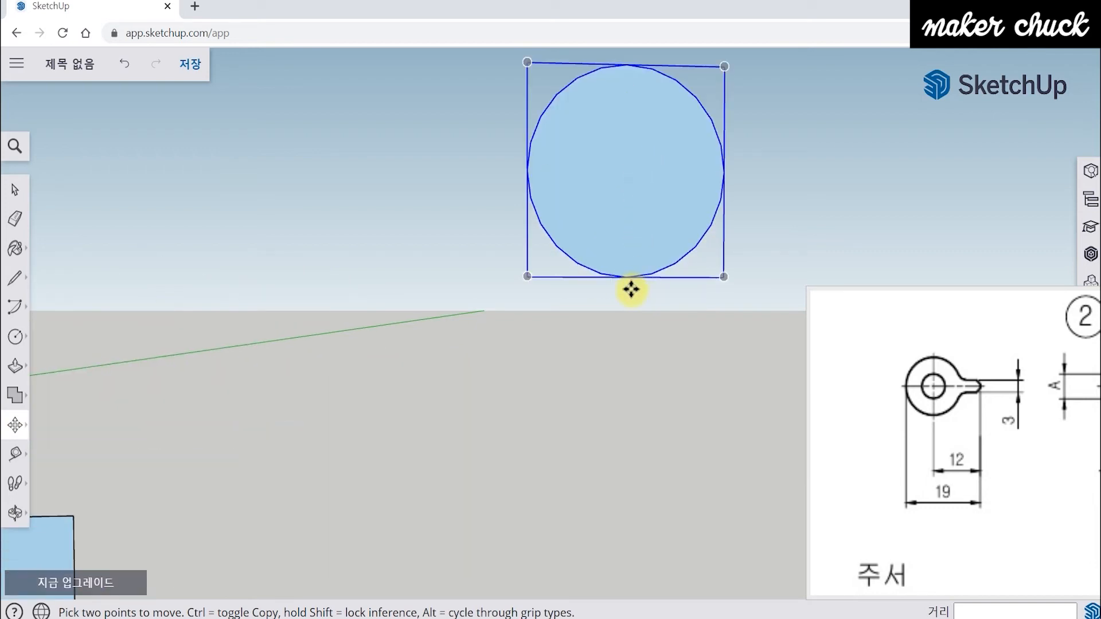
{"action": "left_click", "coordinate": [629, 281]}
{"action": "scroll", "coordinate": [627, 286], "scroll_direction": "down", "scroll_amount": 4}
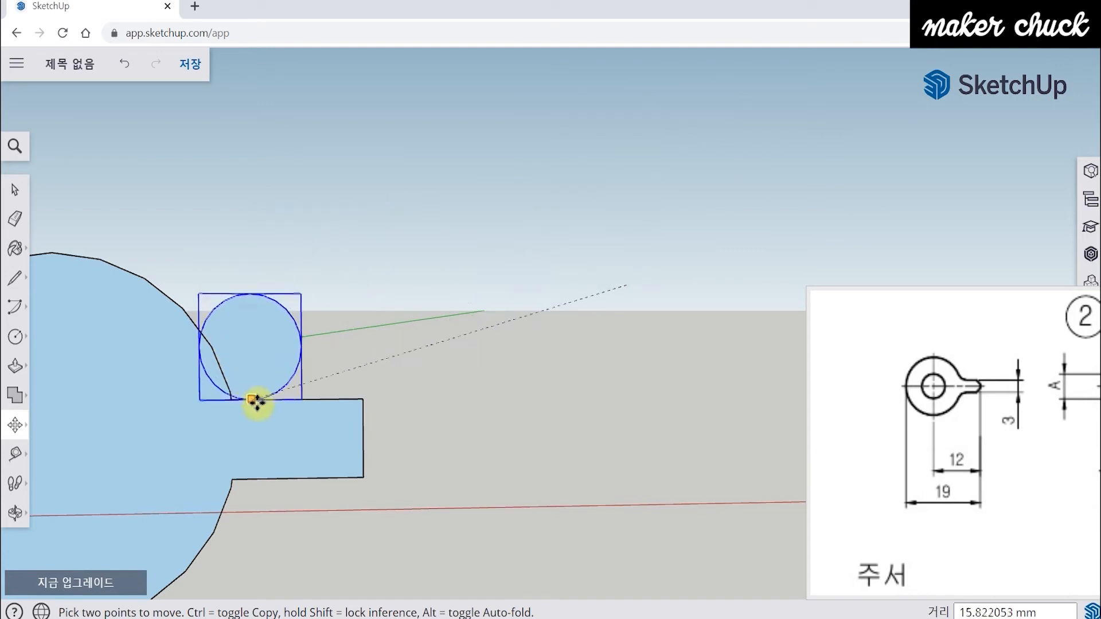
{"action": "left_click", "coordinate": [279, 400]}
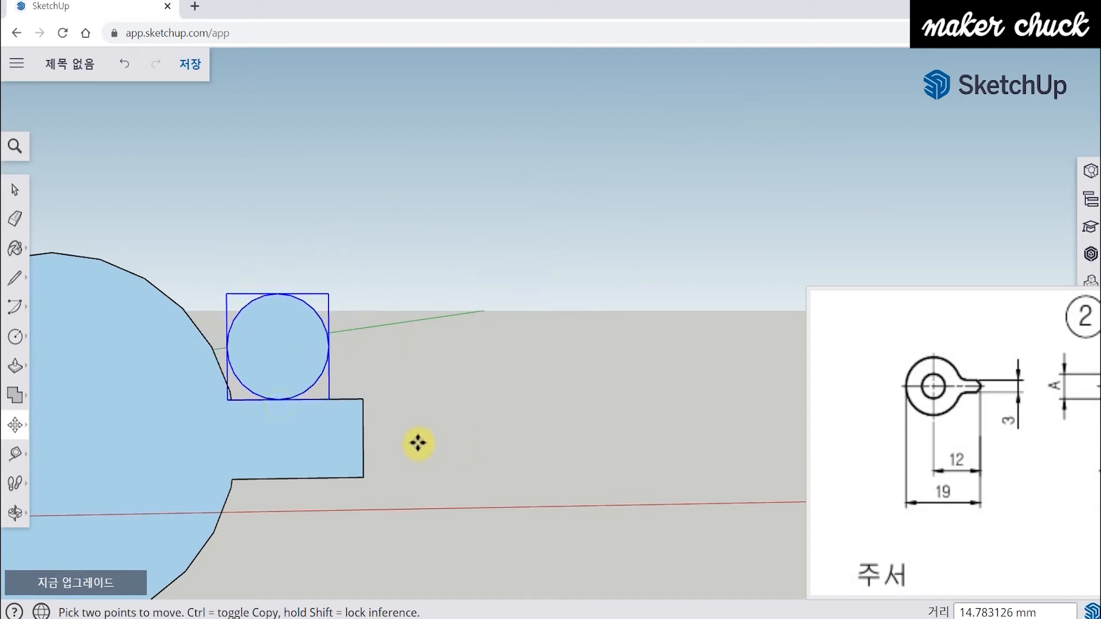
Slide the small circle group along the tab's upper edge until its outline meets the large circle.
{"action": "scroll", "coordinate": [247, 379], "scroll_direction": "up", "scroll_amount": 3}
{"action": "scroll", "coordinate": [258, 360], "scroll_direction": "up", "scroll_amount": 3}
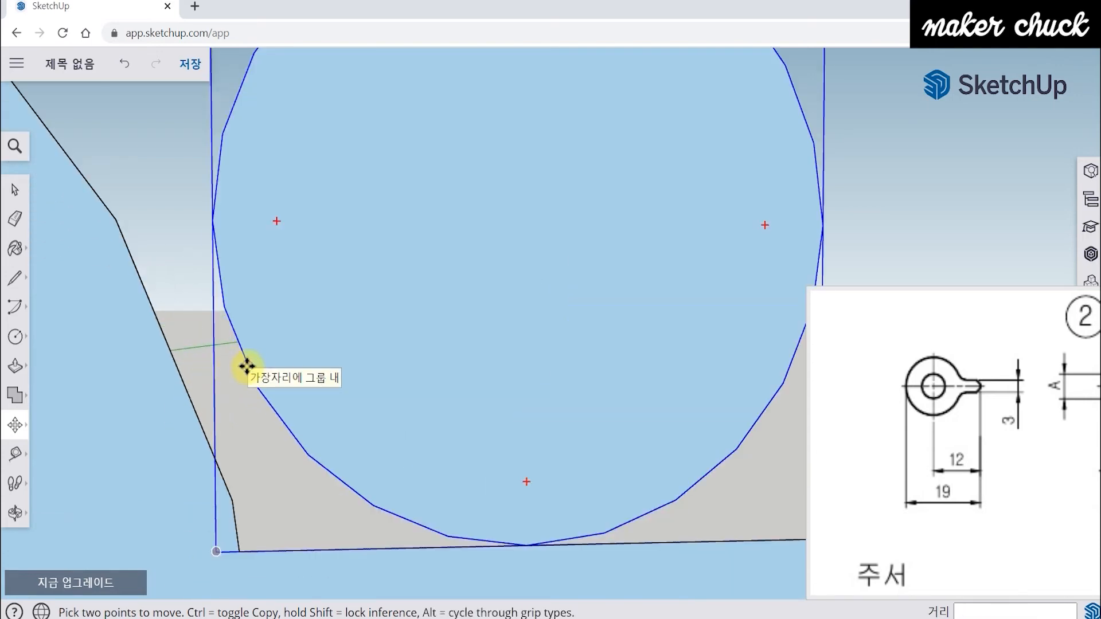
{"action": "left_click", "coordinate": [247, 365]}
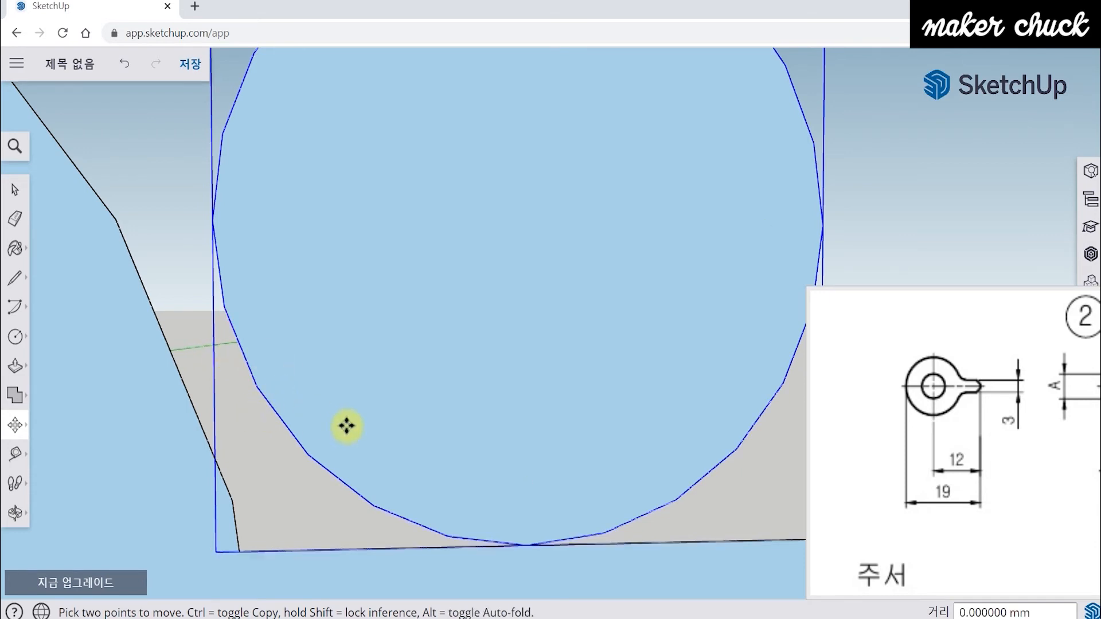
{"action": "scroll", "coordinate": [347, 425], "scroll_direction": "down", "scroll_amount": 3}
{"action": "left_click", "coordinate": [398, 408]}
{"action": "left_click", "coordinate": [531, 486]}
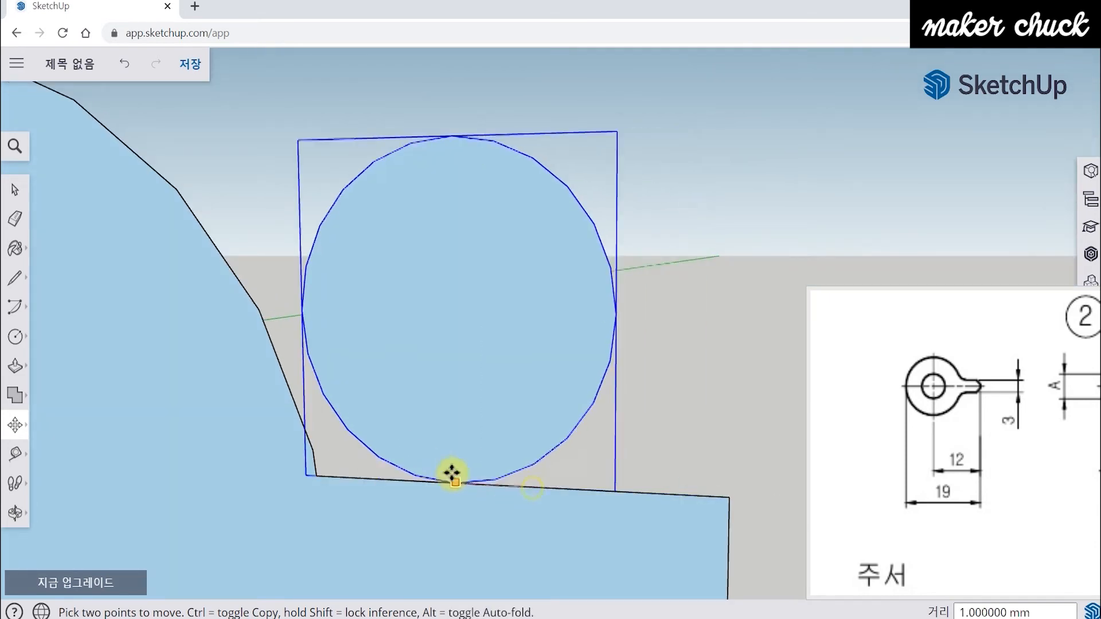
{"action": "left_click", "coordinate": [446, 482]}
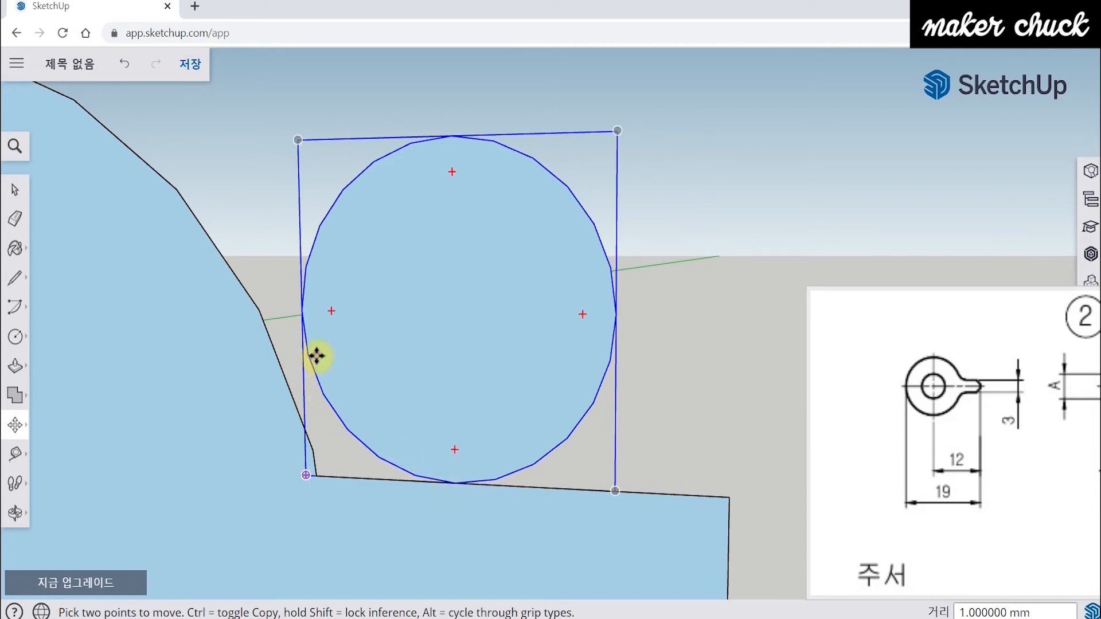
{"action": "left_click", "coordinate": [319, 384]}
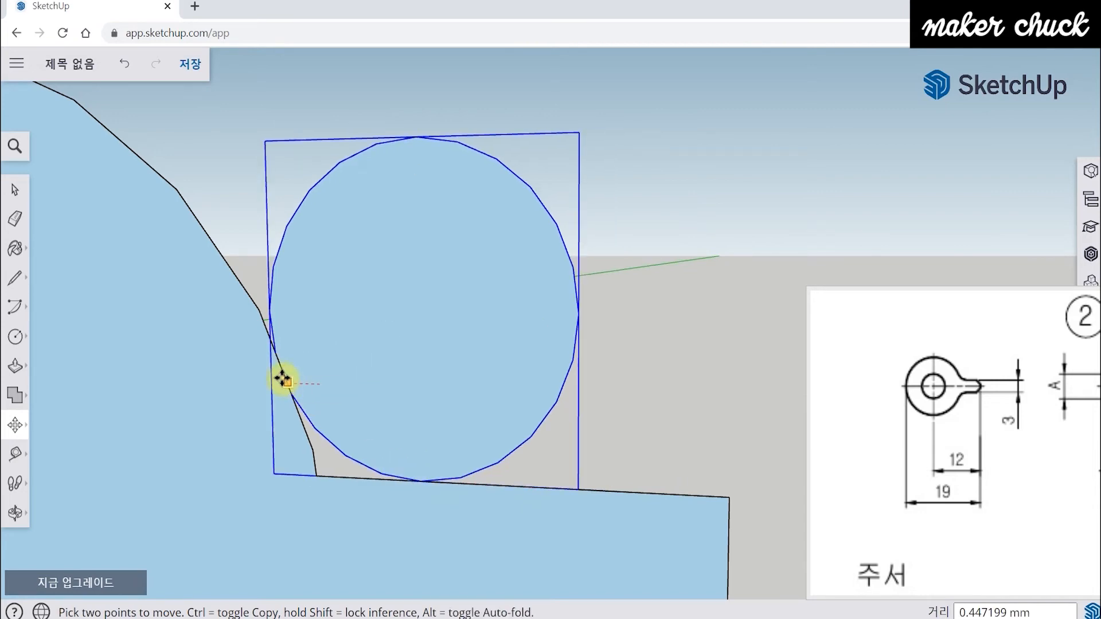
{"action": "left_click", "coordinate": [282, 379]}
Examine how the small circle group meets the large circle's outline and the tab's upper edge.
{"action": "middle_click_drag", "start_coordinate": [190, 384], "coordinate": [201, 463]}
{"action": "scroll", "coordinate": [229, 381], "scroll_direction": "up", "scroll_amount": 4}
{"action": "scroll", "coordinate": [229, 380], "scroll_direction": "down", "scroll_amount": 4}
{"action": "scroll", "coordinate": [279, 440], "scroll_direction": "up", "scroll_amount": 4}
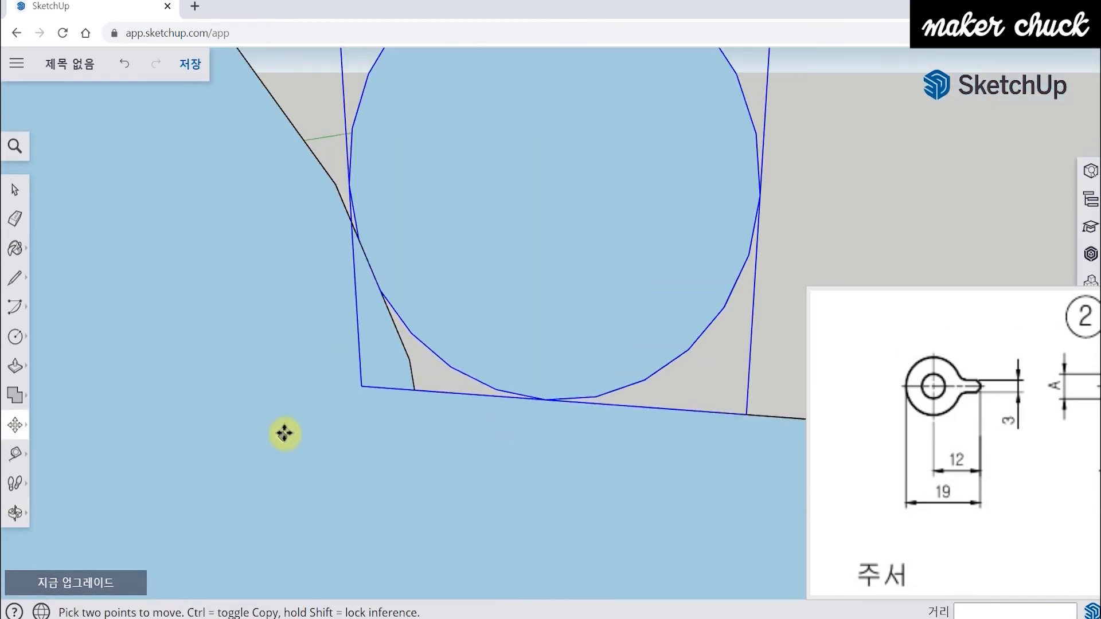
{"action": "scroll", "coordinate": [286, 433], "scroll_direction": "down", "scroll_amount": 3}
{"action": "scroll", "coordinate": [315, 366], "scroll_direction": "down", "scroll_amount": 1}
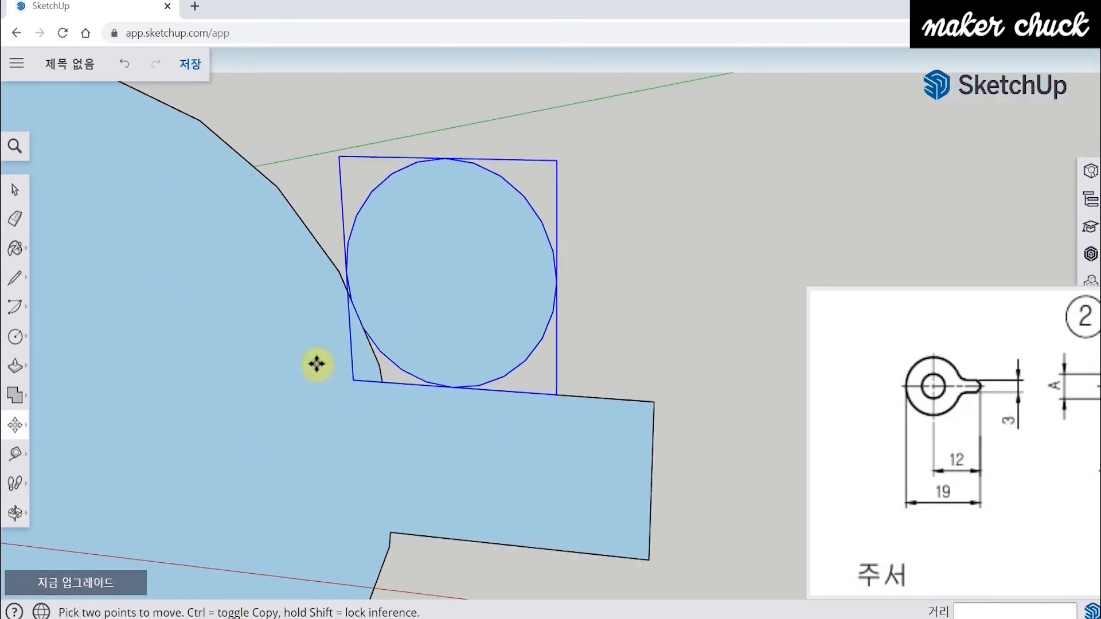
{"action": "middle_click_drag", "start_coordinate": [520, 503], "coordinate": [526, 391]}
{"action": "scroll", "coordinate": [526, 387], "scroll_direction": "down", "scroll_amount": 3}
{"action": "middle_click_drag", "start_coordinate": [554, 276], "coordinate": [519, 333]}
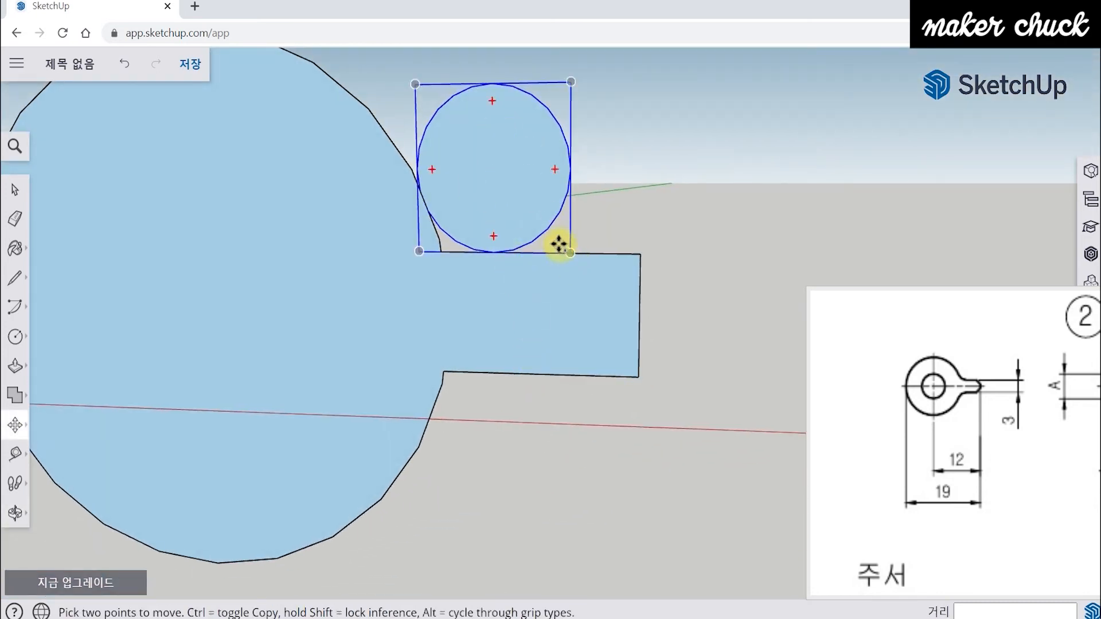
Paste a copy of the small circle group just below the tab.
{"action": "key", "text": "ctrl+v"}
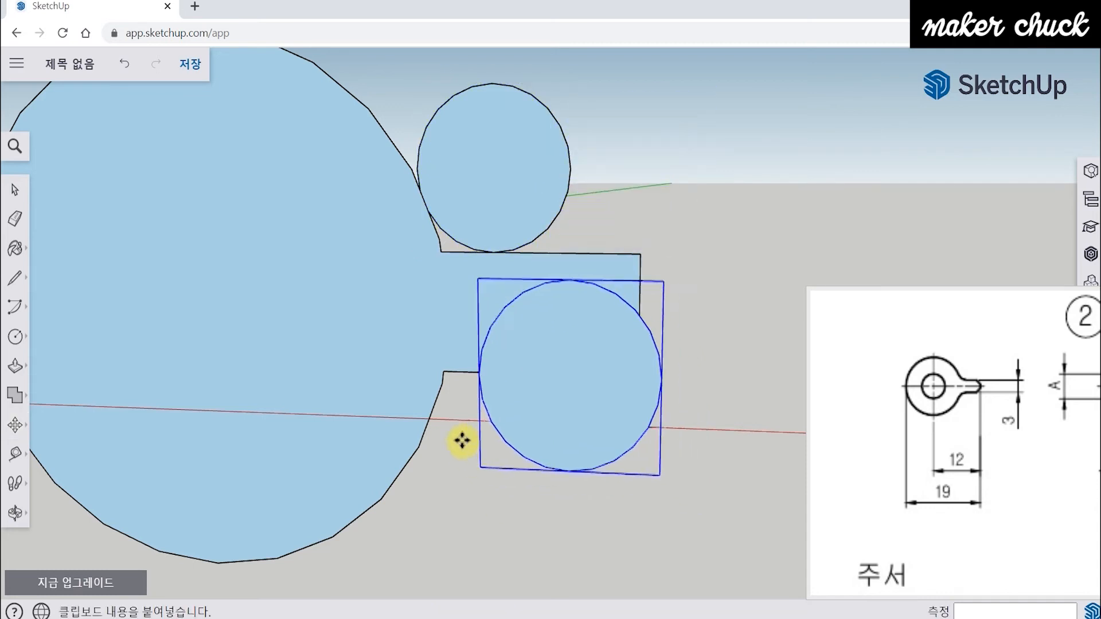
{"action": "middle_click_drag", "start_coordinate": [485, 419], "coordinate": [504, 479]}
{"action": "left_click", "coordinate": [475, 552]}
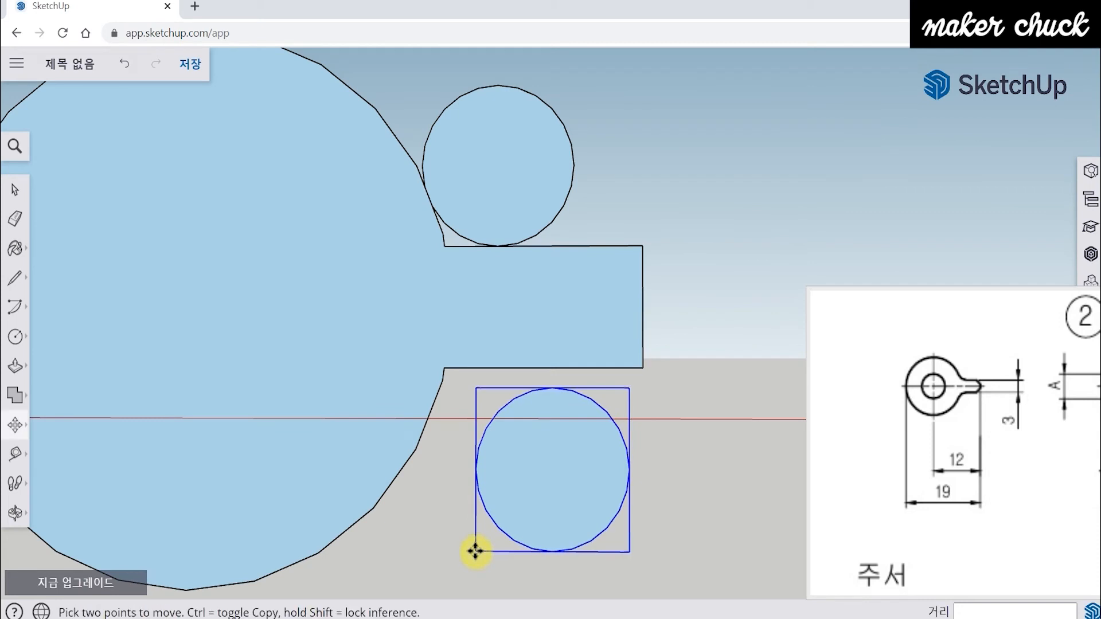
Move the copied circle's topmost point about 1.3 mm onto the tab's lower edge and slide it about 0.2 mm to meet the large circle.
{"action": "middle_click_drag", "start_coordinate": [602, 423], "coordinate": [551, 393]}
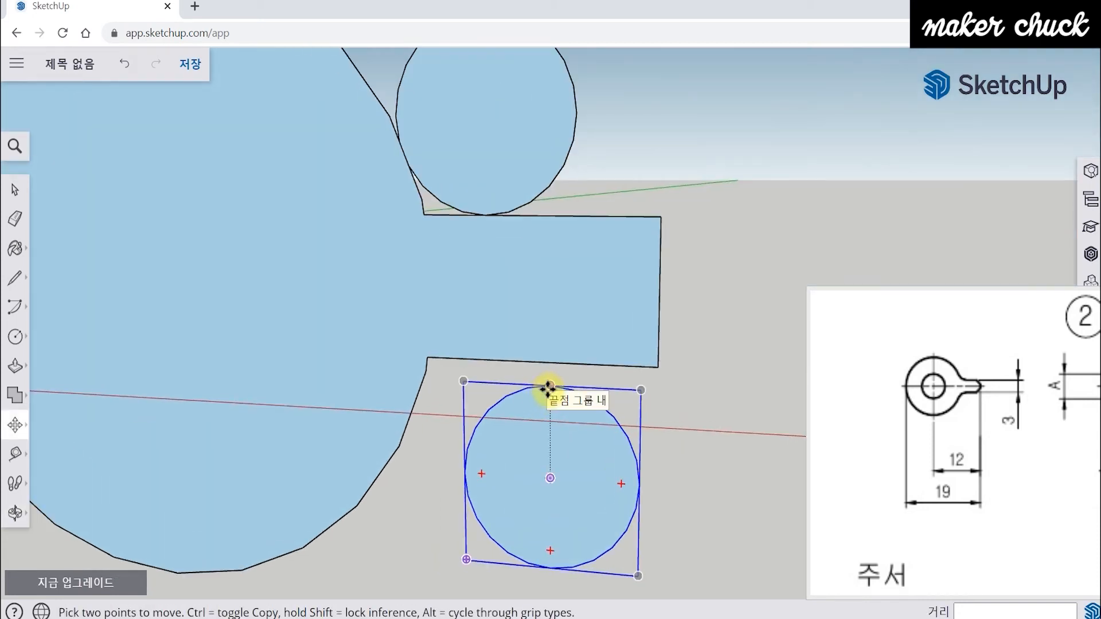
{"action": "left_click", "coordinate": [548, 388]}
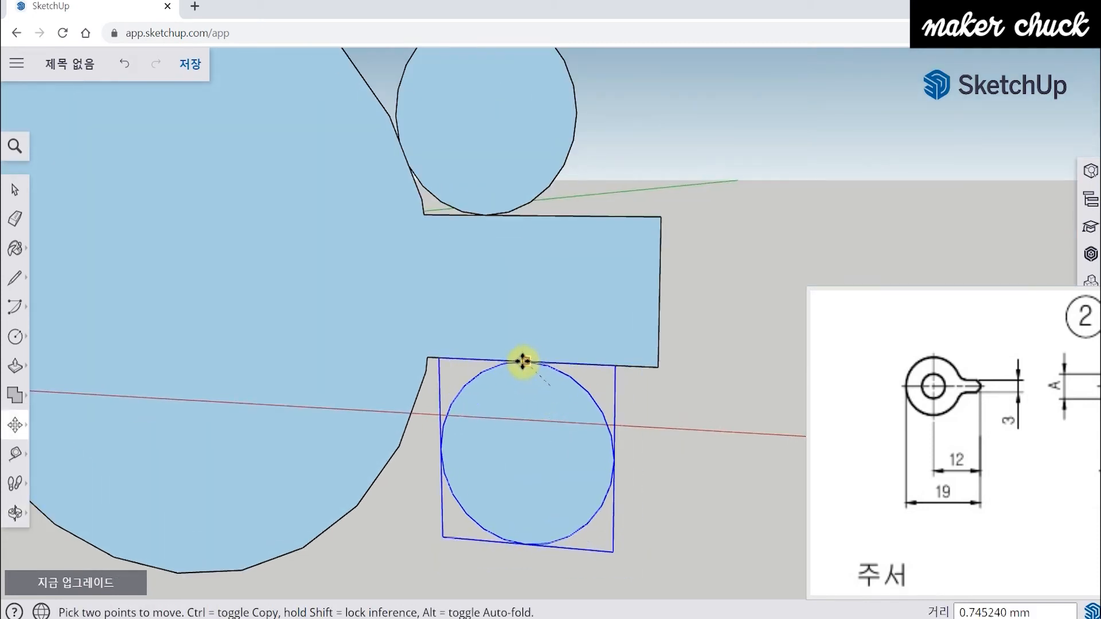
{"action": "left_click", "coordinate": [496, 359]}
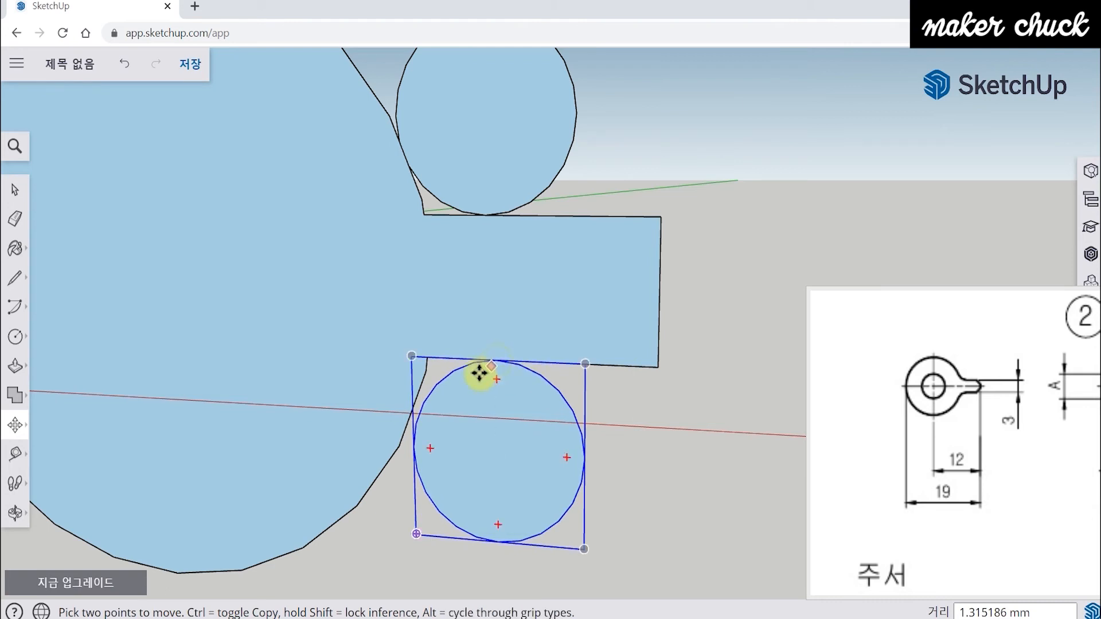
{"action": "scroll", "coordinate": [431, 413], "scroll_direction": "up", "scroll_amount": 3}
{"action": "left_click", "coordinate": [440, 393]}
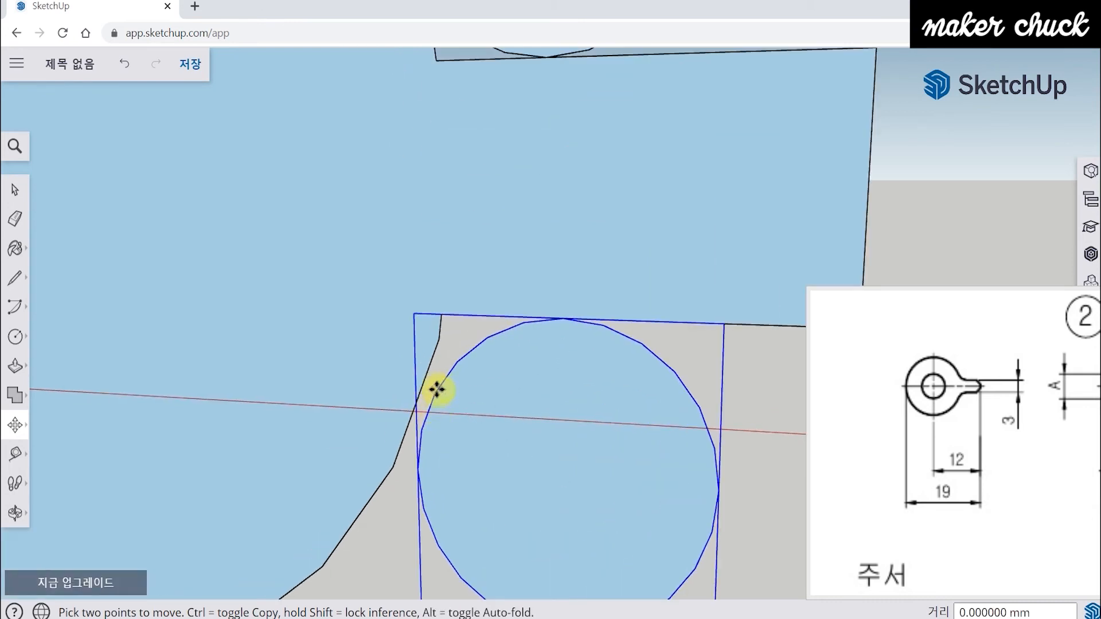
{"action": "left_click", "coordinate": [423, 387]}
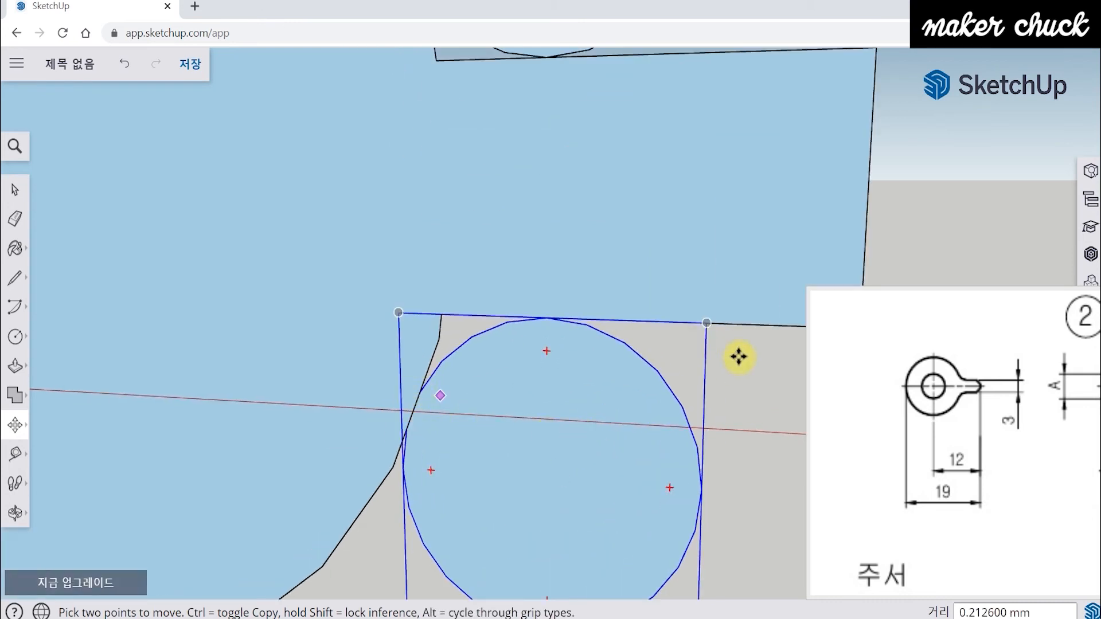
{"action": "middle_click_drag", "start_coordinate": [735, 356], "coordinate": [738, 357]}
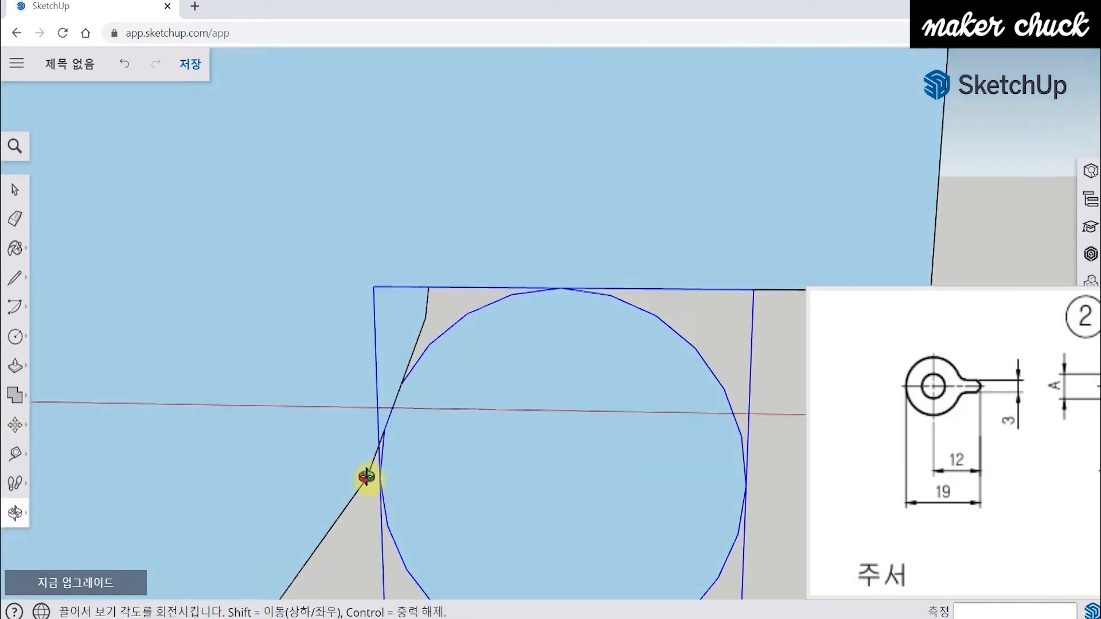
Explode the lower and upper small circle groups beside the tab into loose geometry.
{"action": "middle_click_drag", "start_coordinate": [445, 263], "coordinate": [367, 474]}
{"action": "scroll", "coordinate": [401, 466], "scroll_direction": "down", "scroll_amount": 3}
{"action": "scroll", "coordinate": [491, 487], "scroll_direction": "down", "scroll_amount": 5}
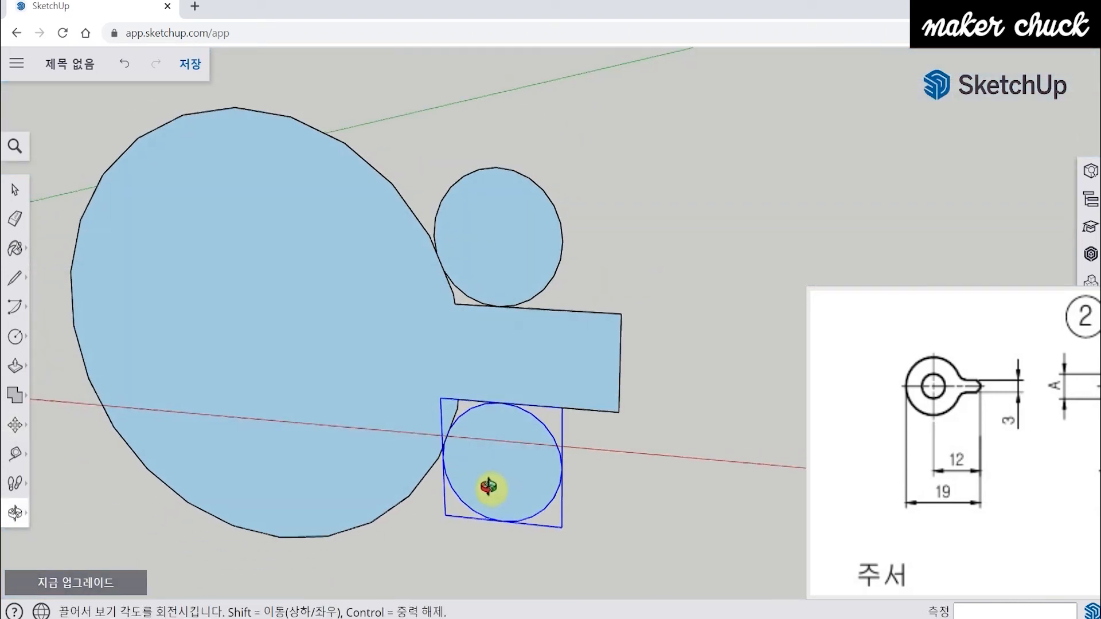
{"action": "scroll", "coordinate": [499, 460], "scroll_direction": "up", "scroll_amount": 5}
{"action": "middle_click_drag", "start_coordinate": [499, 460], "coordinate": [501, 421]}
{"action": "right_click", "coordinate": [502, 421]}
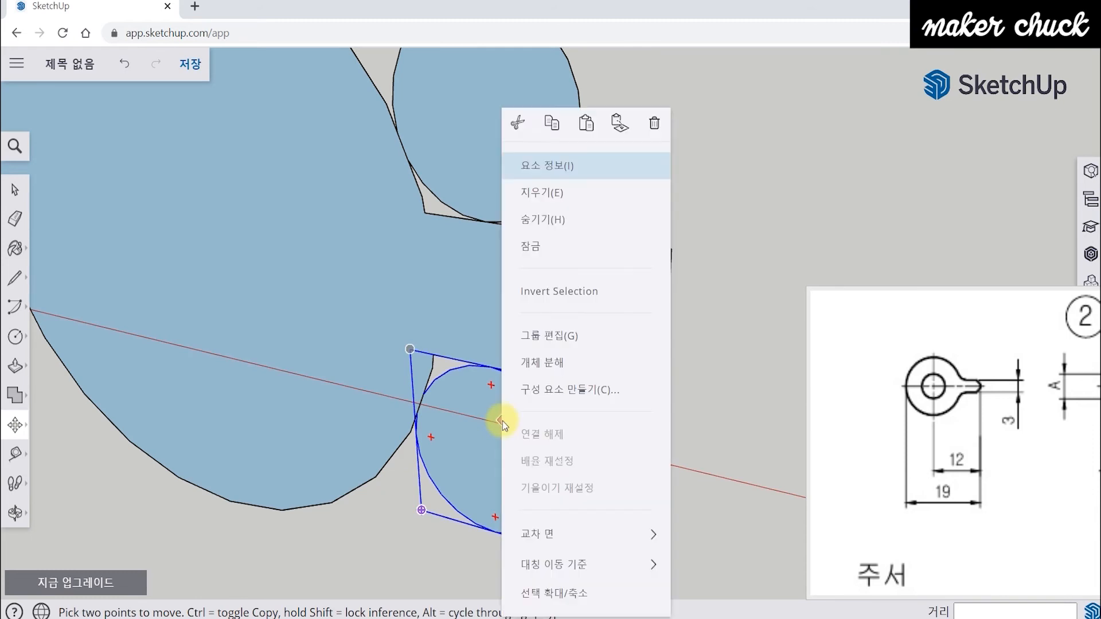
{"action": "left_click", "coordinate": [546, 366]}
{"action": "left_click", "coordinate": [15, 190]}
{"action": "left_click", "coordinate": [484, 159]}
{"action": "right_click", "coordinate": [484, 160]}
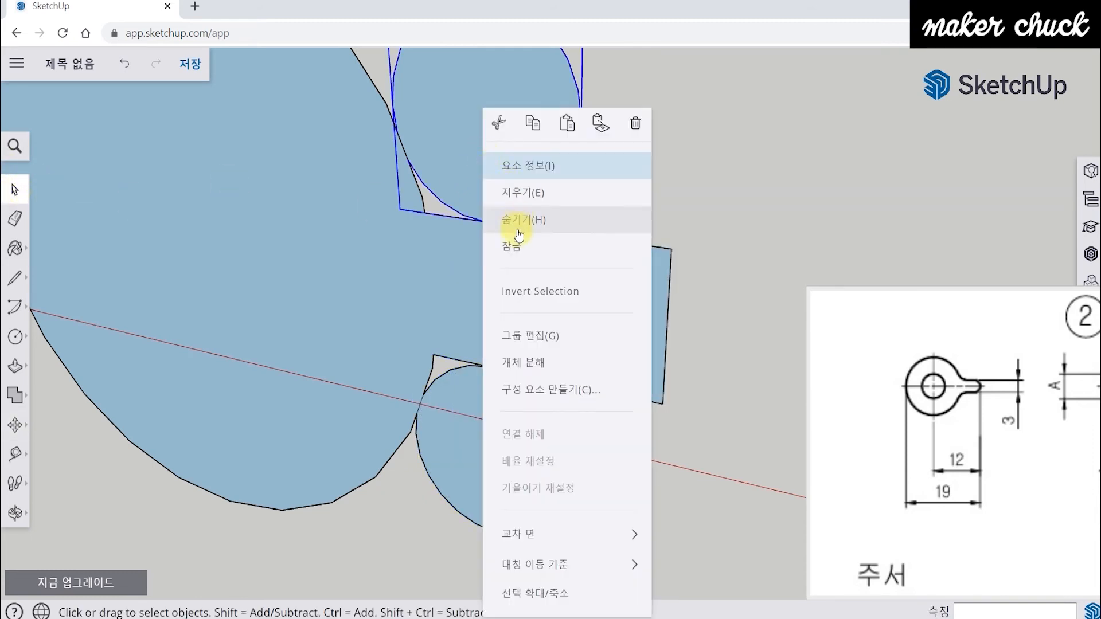
{"action": "left_click", "coordinate": [527, 368]}
{"action": "middle_click_drag", "start_coordinate": [502, 467], "coordinate": [565, 367]}
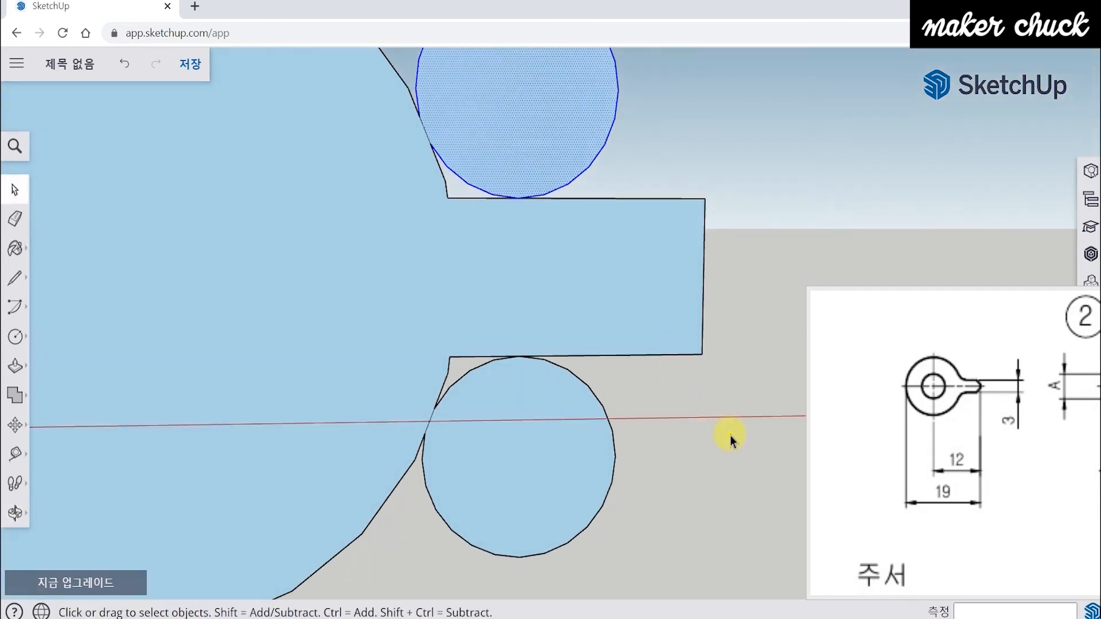
{"action": "left_click", "coordinate": [730, 436]}
Draw lines along the tab's lower and upper edges from each inner corner to the small circle's tangent point, closing both fillet gaps.
{"action": "scroll", "coordinate": [488, 395], "scroll_direction": "up", "scroll_amount": 3}
{"action": "left_click", "coordinate": [12, 278]}
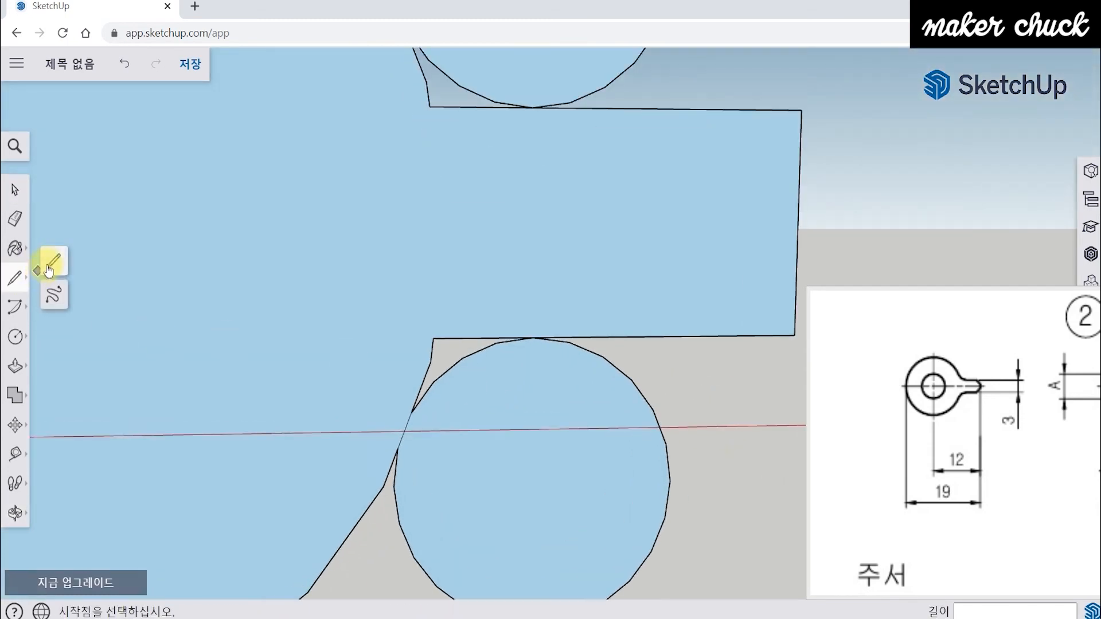
{"action": "left_click", "coordinate": [53, 263]}
{"action": "left_click", "coordinate": [434, 338]}
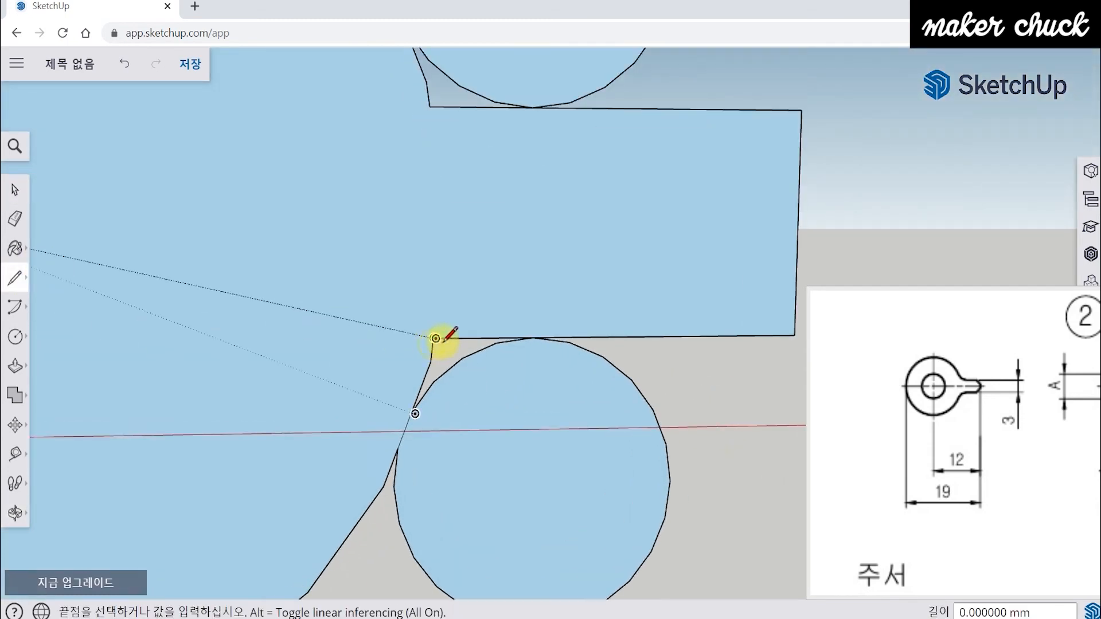
{"action": "left_click", "coordinate": [534, 338]}
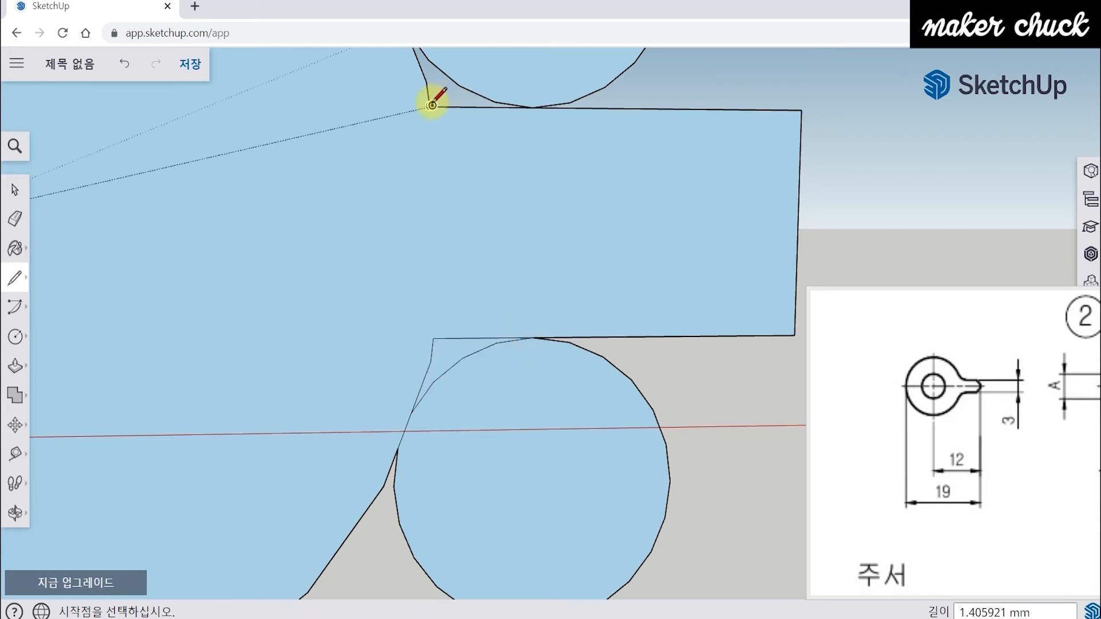
{"action": "left_click", "coordinate": [430, 106]}
{"action": "left_click", "coordinate": [532, 107]}
{"action": "scroll", "coordinate": [448, 284], "scroll_direction": "down", "scroll_amount": 3}
{"action": "scroll", "coordinate": [488, 240], "scroll_direction": "down", "scroll_amount": 4}
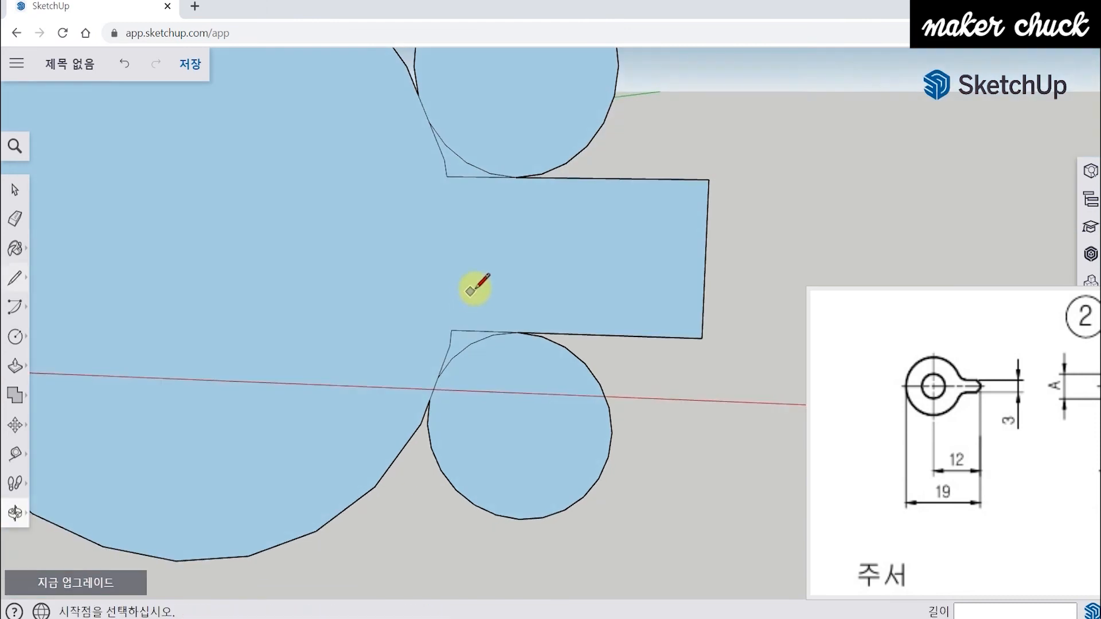
Erase the outer segments of the upper small circle, keeping the fillet arc between the large circle and the tab.
{"action": "left_click", "coordinate": [15, 218]}
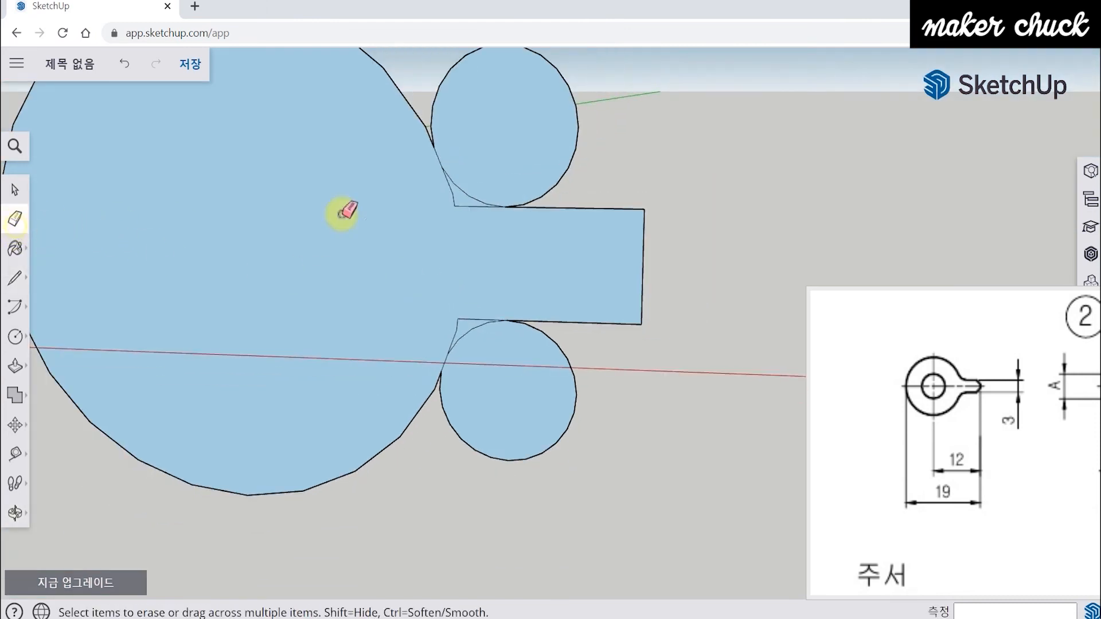
{"action": "left_click", "coordinate": [572, 164]}
{"action": "left_click_drag", "start_coordinate": [565, 64], "coordinate": [539, 90]}
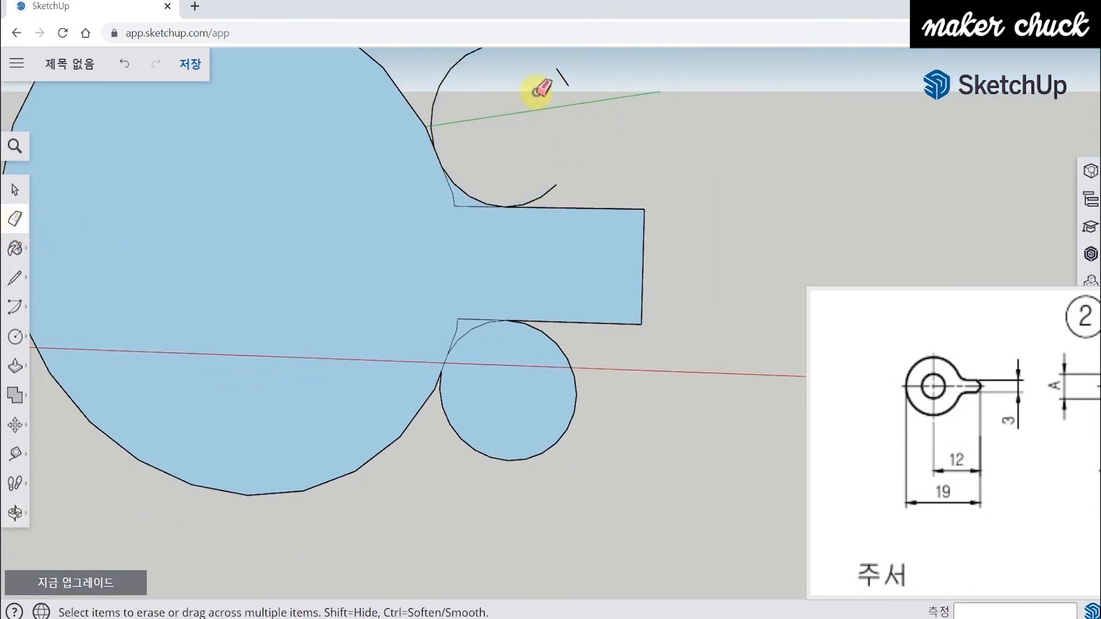
{"action": "scroll", "coordinate": [559, 115], "scroll_direction": "down", "scroll_amount": 5}
{"action": "scroll", "coordinate": [561, 74], "scroll_direction": "up", "scroll_amount": 7}
{"action": "left_click", "coordinate": [545, 149]}
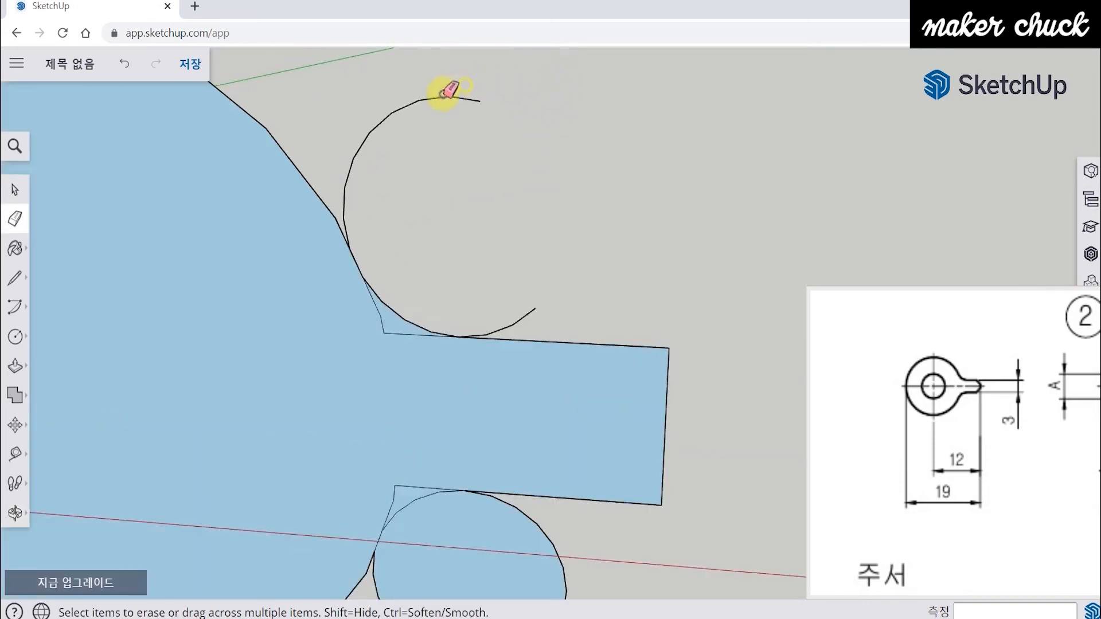
{"action": "left_click_drag", "start_coordinate": [473, 97], "coordinate": [380, 117]}
{"action": "left_click_drag", "start_coordinate": [346, 200], "coordinate": [346, 218]}
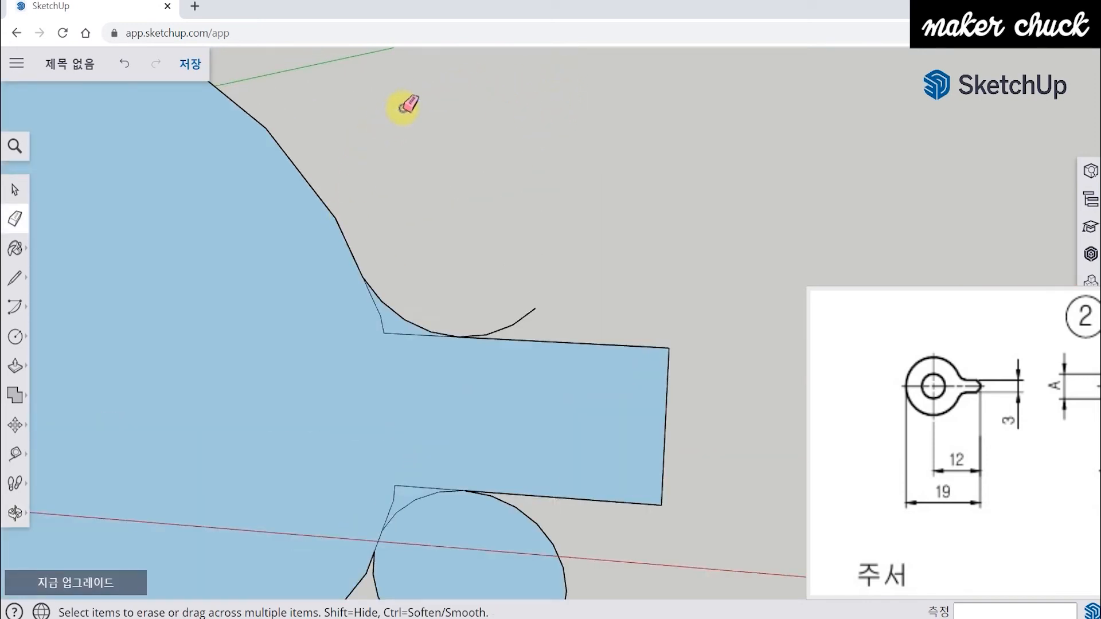
Erase the upper circle's leftover segments past the tangent point and the old corner edges inside the upper fillet.
{"action": "left_click", "coordinate": [505, 330]}
{"action": "scroll", "coordinate": [384, 338], "scroll_direction": "up", "scroll_amount": 3}
{"action": "mouse_move", "coordinate": [373, 329]}
{"action": "left_mouse_down"}
{"action": "mouse_move", "coordinate": [387, 337]}
{"action": "mouse_move", "coordinate": [372, 323]}
{"action": "left_mouse_up"}
{"action": "scroll", "coordinate": [517, 343], "scroll_direction": "down", "scroll_amount": 3}
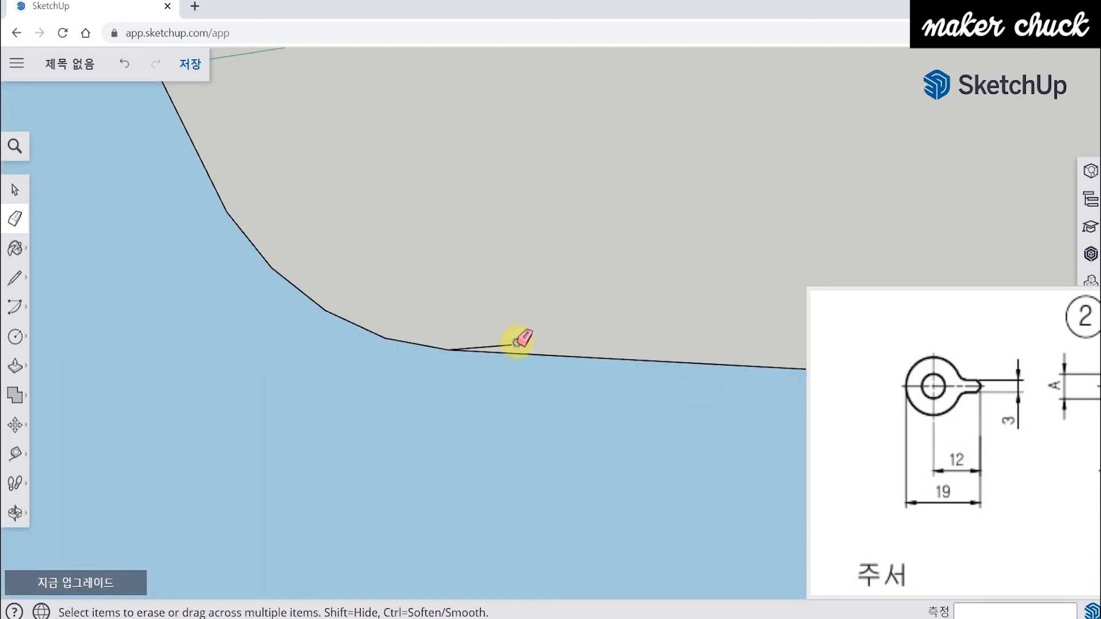
{"action": "left_click", "coordinate": [510, 345]}
{"action": "scroll", "coordinate": [510, 345], "scroll_direction": "down", "scroll_amount": 6}
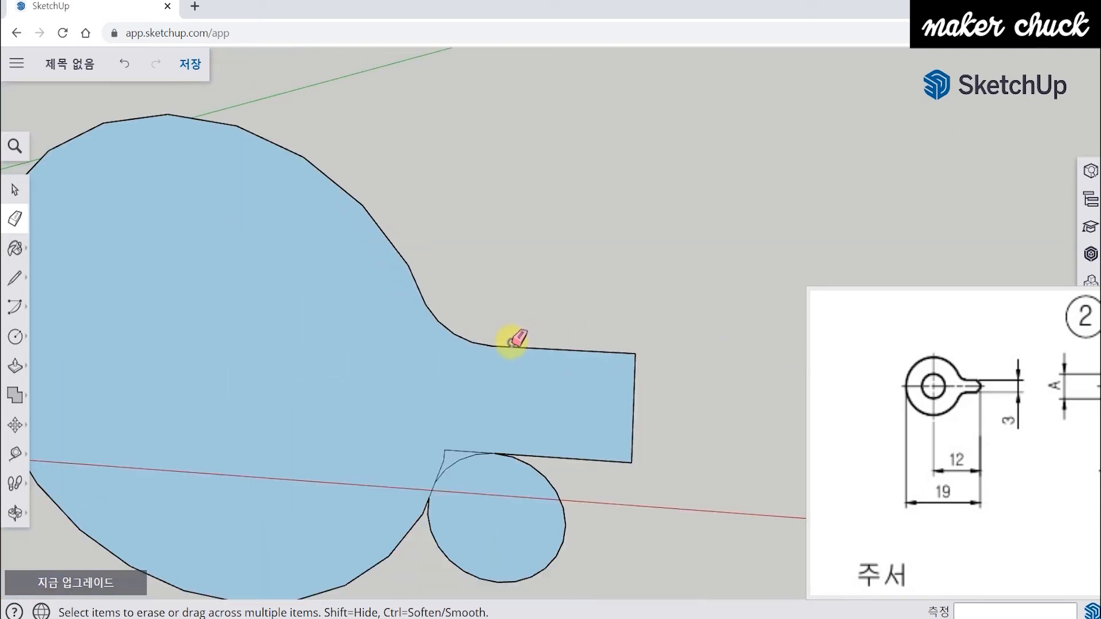
Erase the lower small circle's outer segments and the inner corner edges, leaving only the lower fillet arc.
{"action": "middle_click_drag", "start_coordinate": [526, 383], "coordinate": [492, 295]}
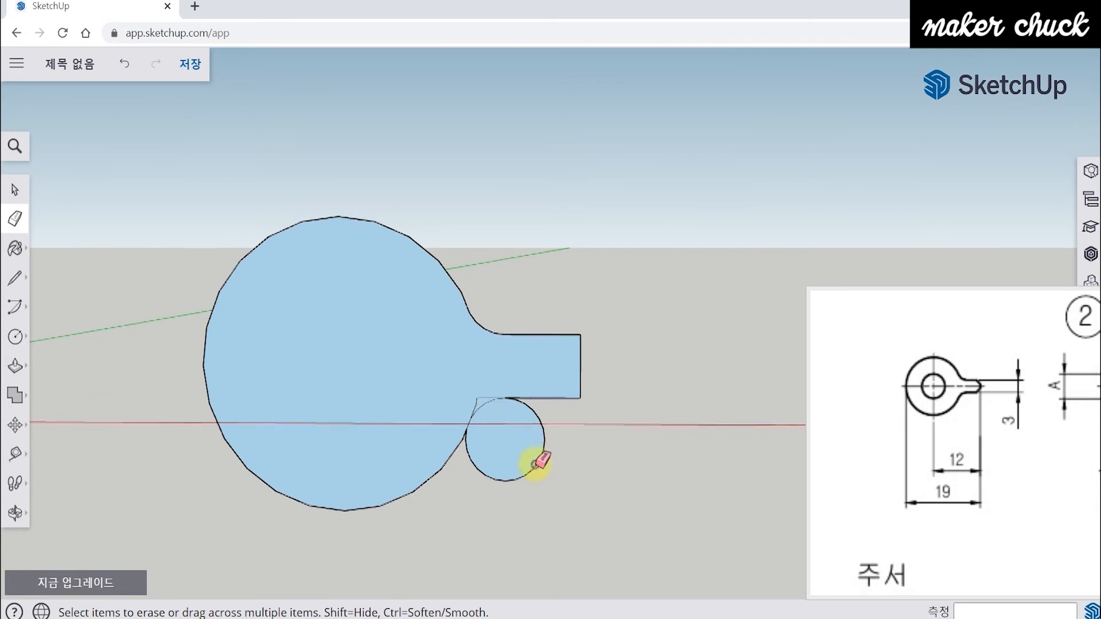
{"action": "scroll", "coordinate": [519, 442], "scroll_direction": "up", "scroll_amount": 5}
{"action": "mouse_move", "coordinate": [505, 315]}
{"action": "left_mouse_down"}
{"action": "mouse_move", "coordinate": [575, 351]}
{"action": "mouse_move", "coordinate": [586, 499]}
{"action": "mouse_move", "coordinate": [552, 536]}
{"action": "left_mouse_up"}
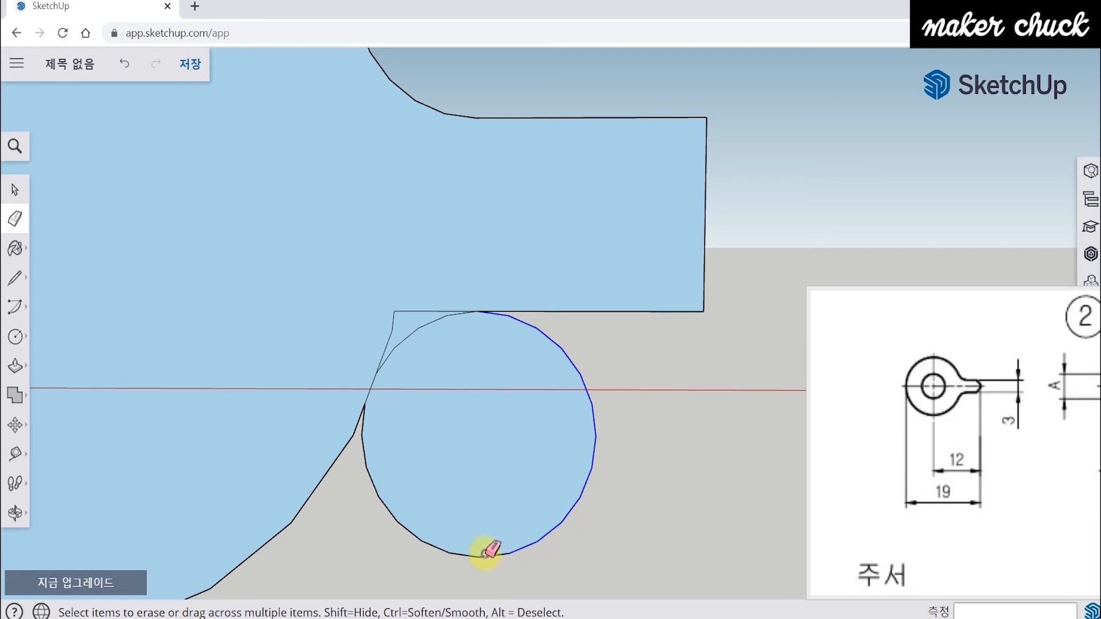
{"action": "mouse_move", "coordinate": [434, 549]}
{"action": "left_mouse_down"}
{"action": "mouse_move", "coordinate": [486, 555]}
{"action": "mouse_move", "coordinate": [404, 527]}
{"action": "left_mouse_up"}
{"action": "left_click_drag", "start_coordinate": [365, 460], "coordinate": [366, 423]}
{"action": "mouse_move", "coordinate": [433, 310]}
{"action": "left_mouse_down"}
{"action": "mouse_move", "coordinate": [388, 315]}
{"action": "mouse_move", "coordinate": [414, 323]}
{"action": "left_mouse_up"}
{"action": "scroll", "coordinate": [519, 287], "scroll_direction": "down", "scroll_amount": 5}
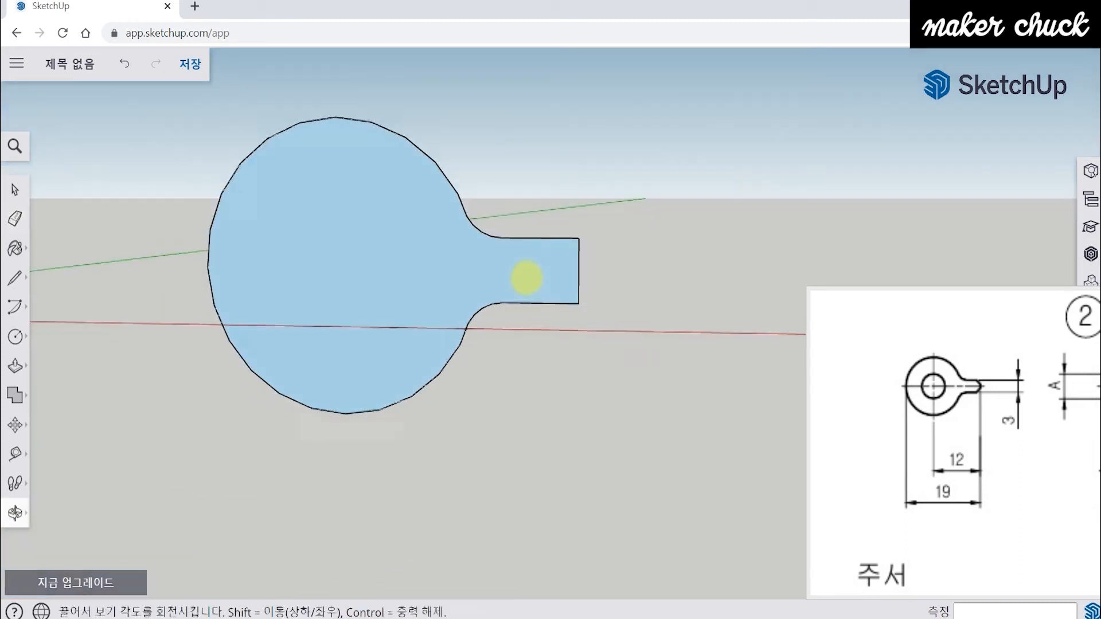
Check the drawing's C1 chamfer note and place guides 1 mm inside the tab's end, upper and lower edges.
{"action": "left_click", "coordinate": [946, 425]}
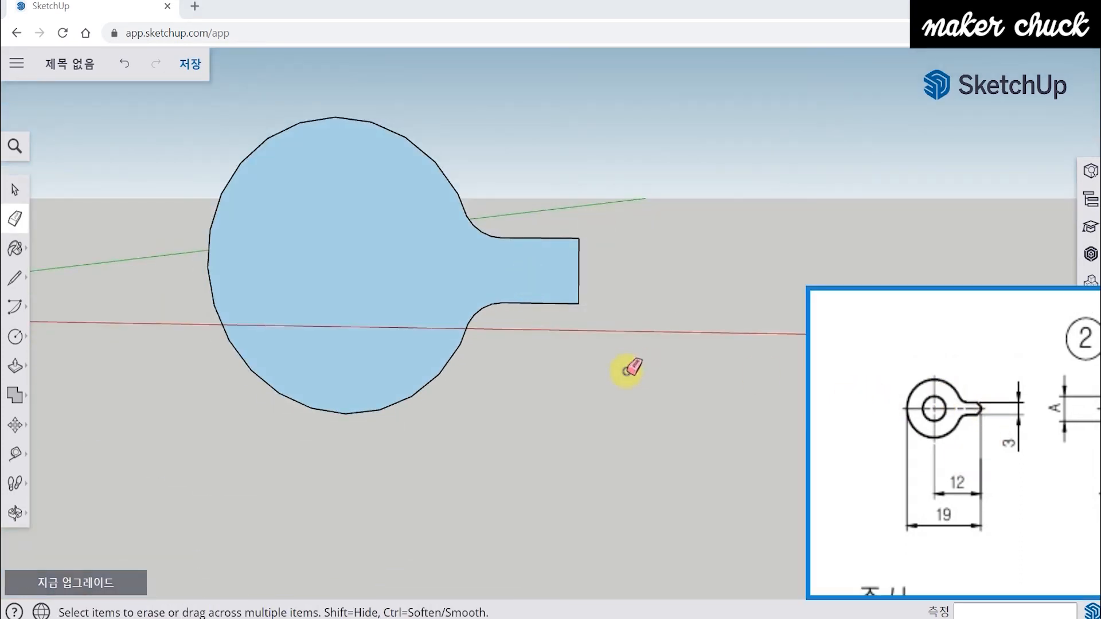
{"action": "scroll", "coordinate": [943, 424], "scroll_direction": "down", "scroll_amount": 5}
{"action": "scroll", "coordinate": [924, 396], "scroll_direction": "right", "scroll_amount": 3}
{"action": "scroll", "coordinate": [915, 418], "scroll_direction": "up", "scroll_amount": 1}
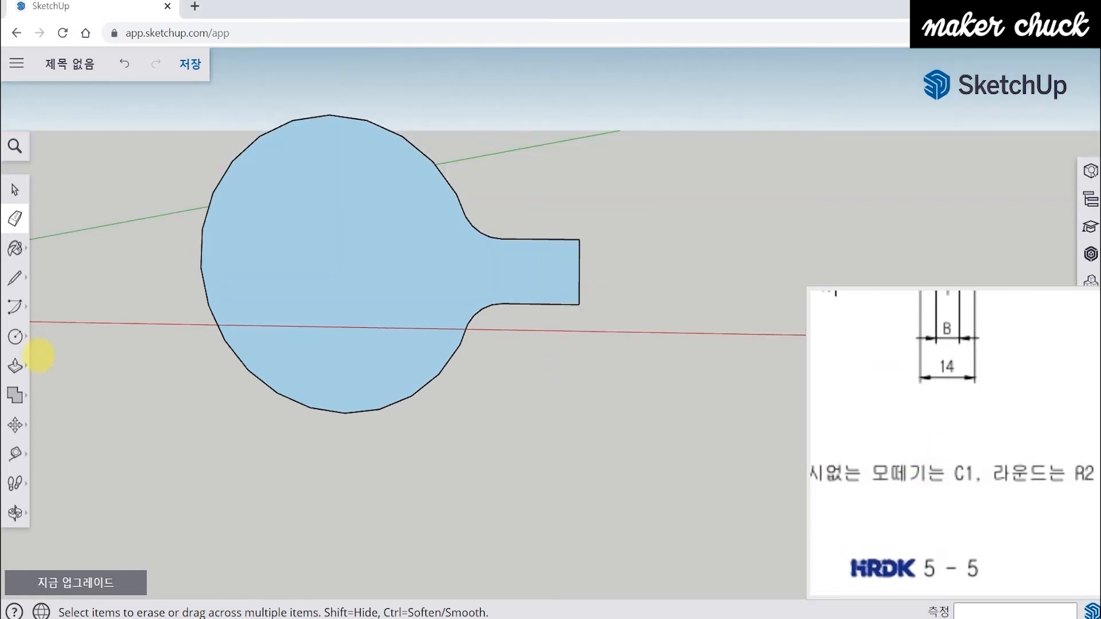
{"action": "left_click", "coordinate": [17, 454]}
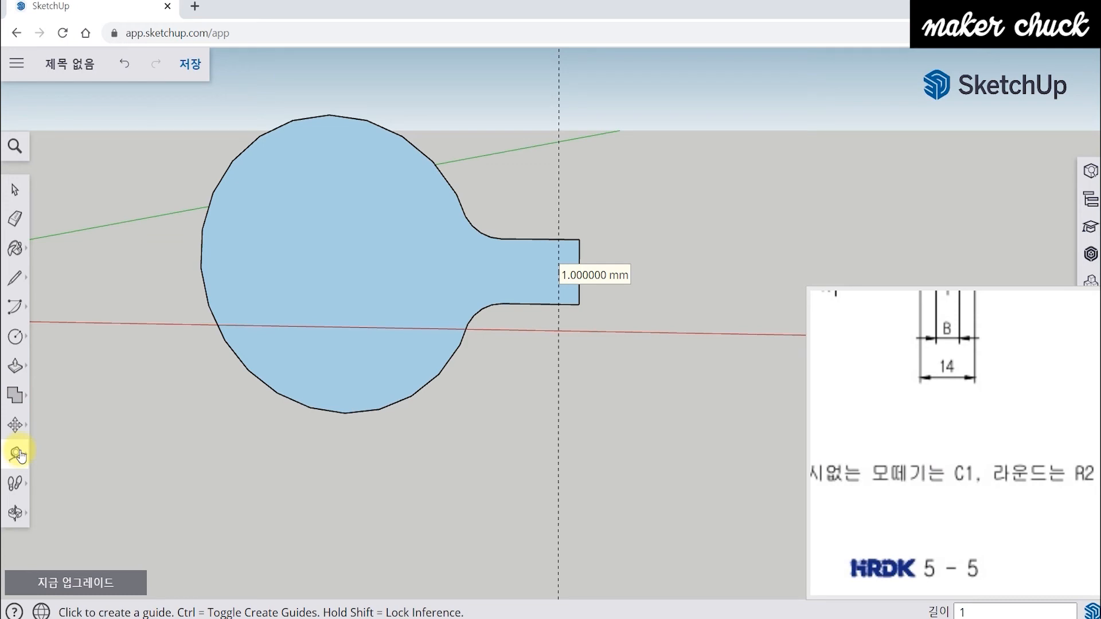
{"action": "scroll", "coordinate": [565, 249], "scroll_direction": "up", "scroll_amount": 3}
{"action": "left_click", "coordinate": [568, 239]}
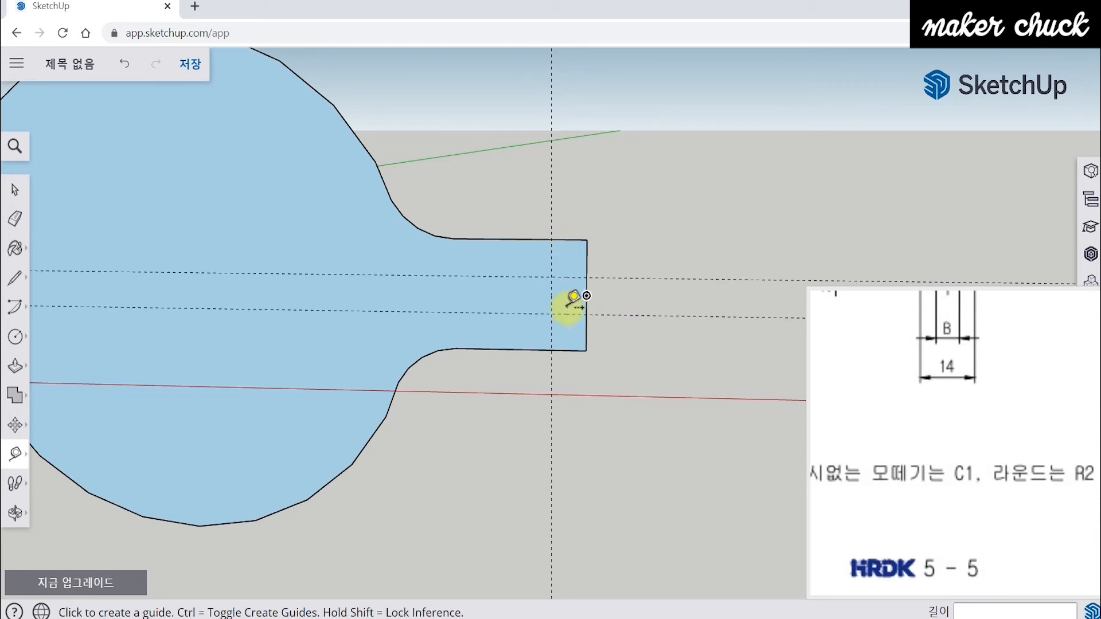
Draw diagonal chamfer lines across the tab's two end corners between the guide intersections.
{"action": "middle_click_drag", "start_coordinate": [544, 290], "coordinate": [529, 295]}
{"action": "left_click", "coordinate": [13, 278]}
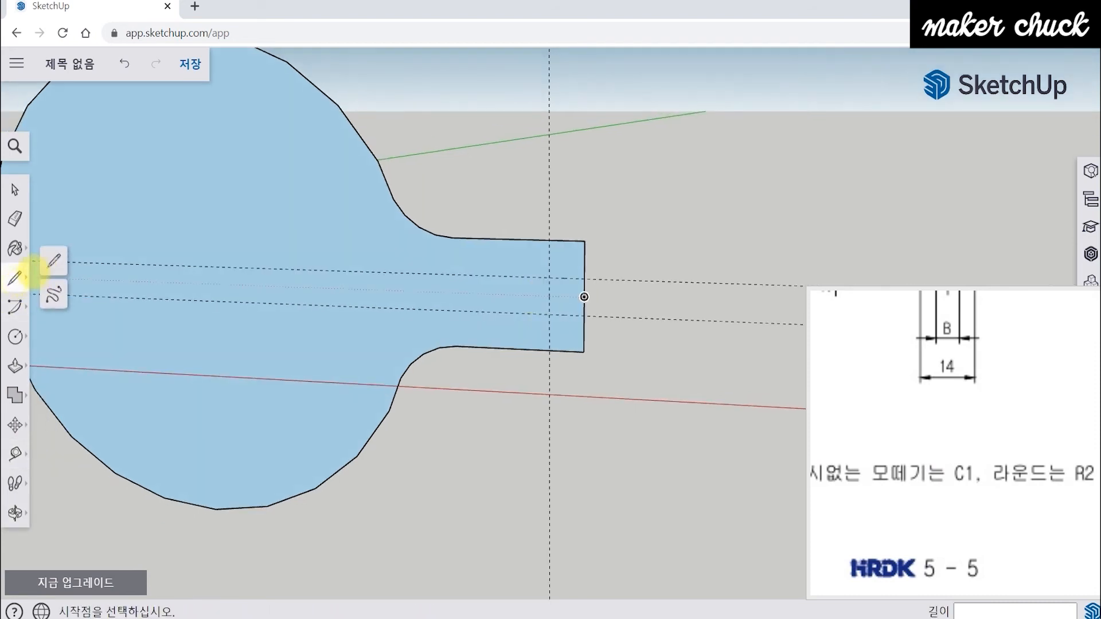
{"action": "left_click", "coordinate": [550, 240]}
{"action": "left_click", "coordinate": [584, 280]}
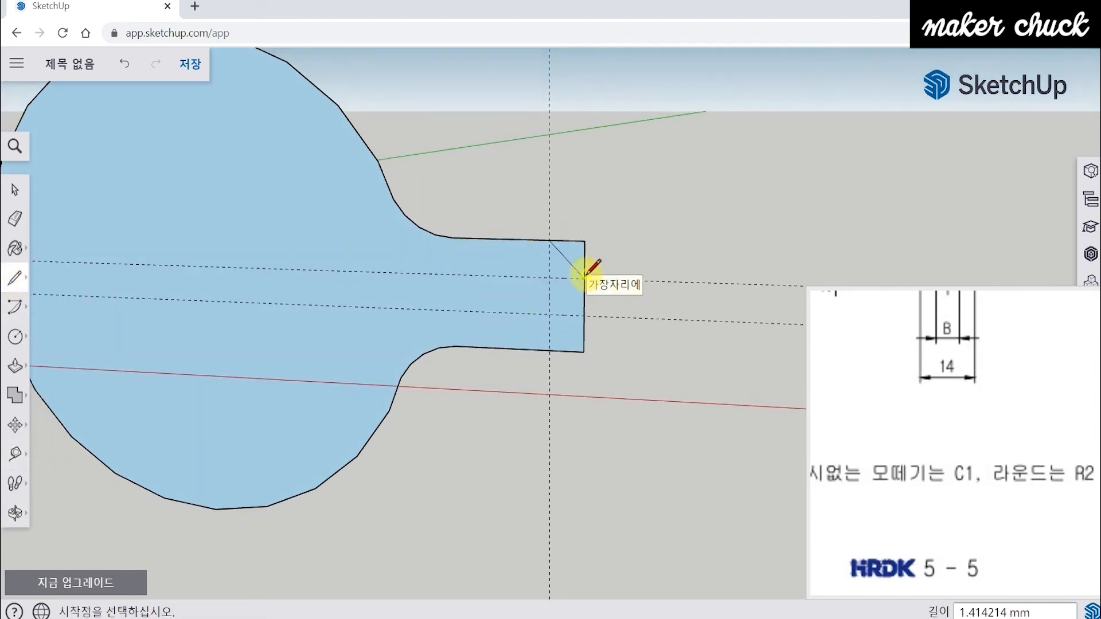
{"action": "left_click", "coordinate": [584, 315]}
{"action": "left_click", "coordinate": [549, 349]}
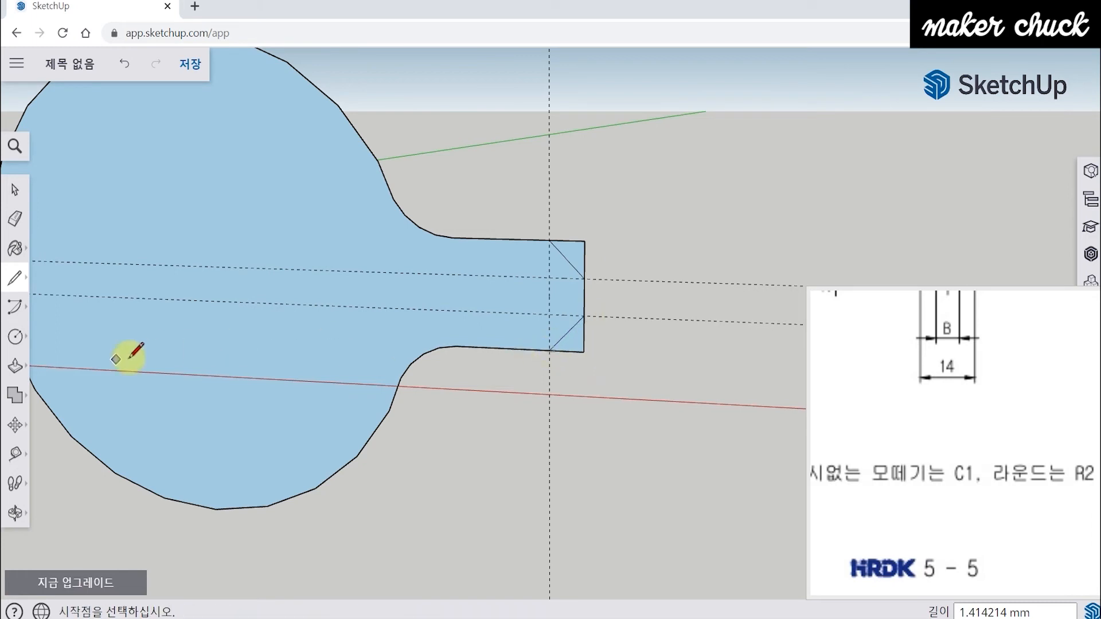
Erase the guides and the two cut-off corners at the tab's end.
{"action": "left_click", "coordinate": [15, 218]}
{"action": "mouse_move", "coordinate": [546, 260]}
{"action": "left_mouse_down"}
{"action": "mouse_move", "coordinate": [585, 233]}
{"action": "mouse_move", "coordinate": [602, 258]}
{"action": "left_mouse_up"}
{"action": "left_click_drag", "start_coordinate": [610, 320], "coordinate": [580, 352]}
{"action": "scroll", "coordinate": [549, 310], "scroll_direction": "down", "scroll_amount": 3}
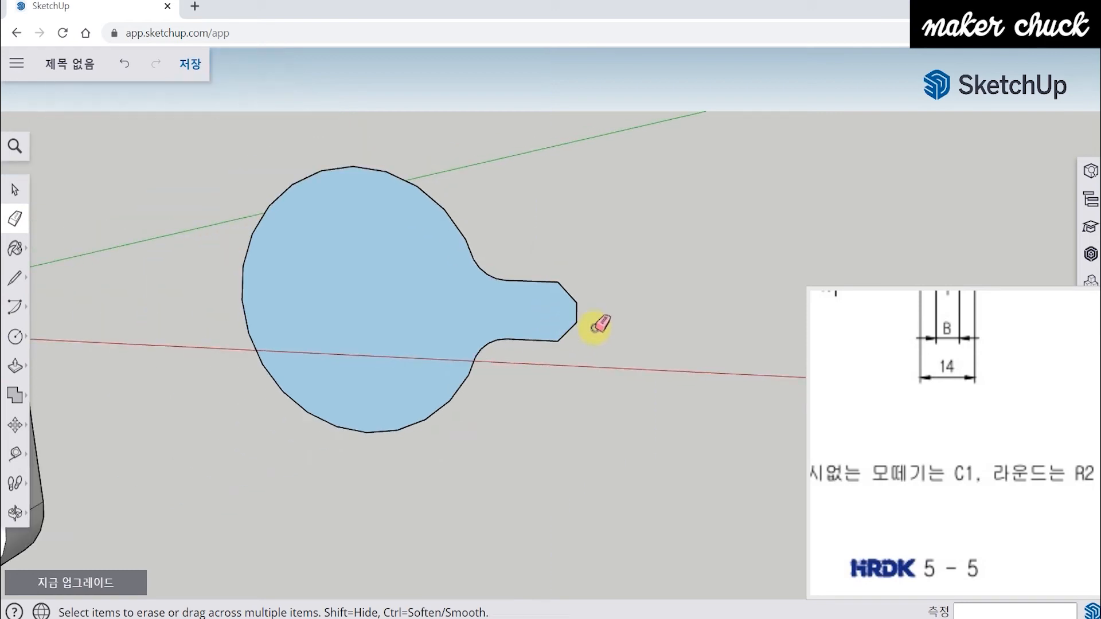
Compare part 2's width B with the bracket's 6 mm slot in the drawing and extrude the tabbed profile 5 mm.
{"action": "left_click", "coordinate": [953, 367]}
{"action": "scroll", "coordinate": [961, 423], "scroll_direction": "up", "scroll_amount": 3}
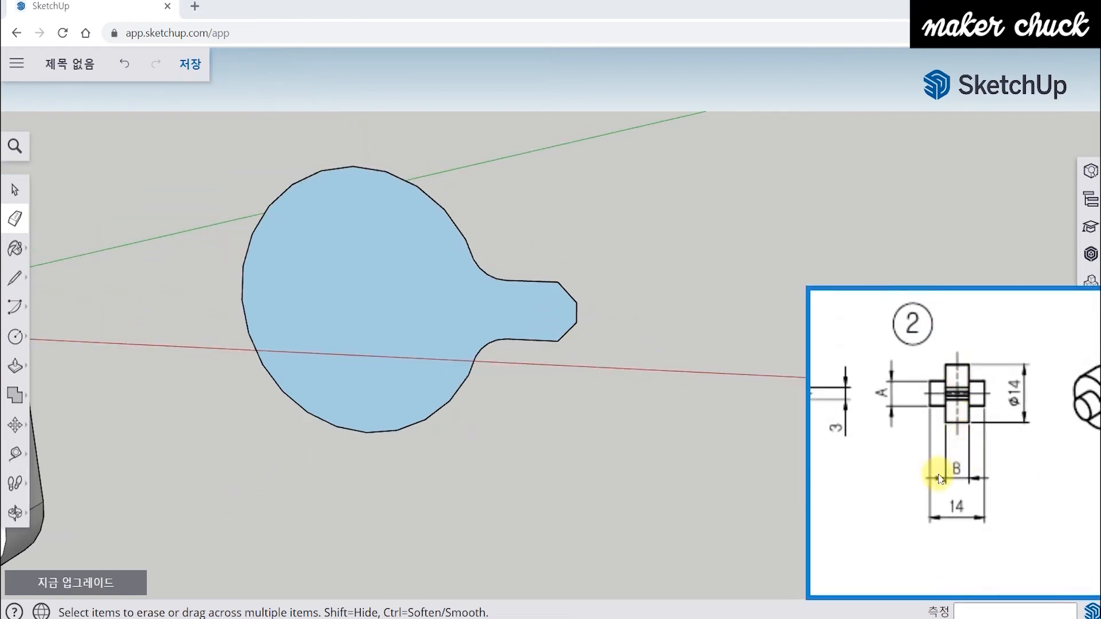
{"action": "left_click_drag", "start_coordinate": [949, 434], "coordinate": [979, 439]}
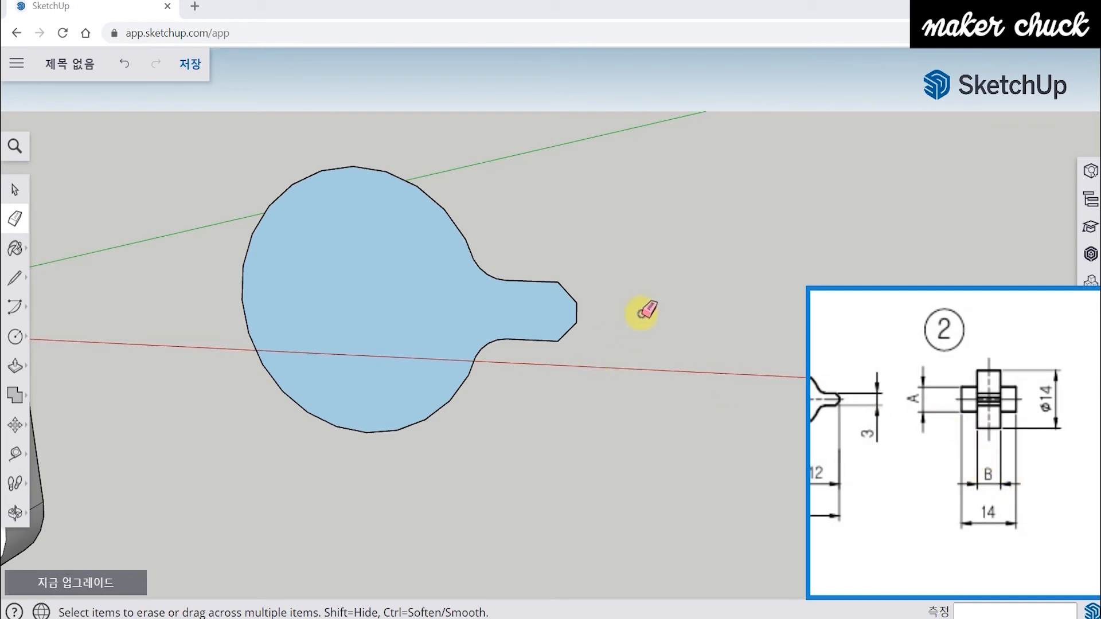
{"action": "middle_click_drag", "start_coordinate": [644, 315], "coordinate": [597, 356]}
{"action": "mouse_move", "coordinate": [947, 418]}
{"action": "left_mouse_down"}
{"action": "mouse_move", "coordinate": [963, 453]}
{"action": "mouse_move", "coordinate": [936, 491]}
{"action": "mouse_move", "coordinate": [937, 514]}
{"action": "left_mouse_up"}
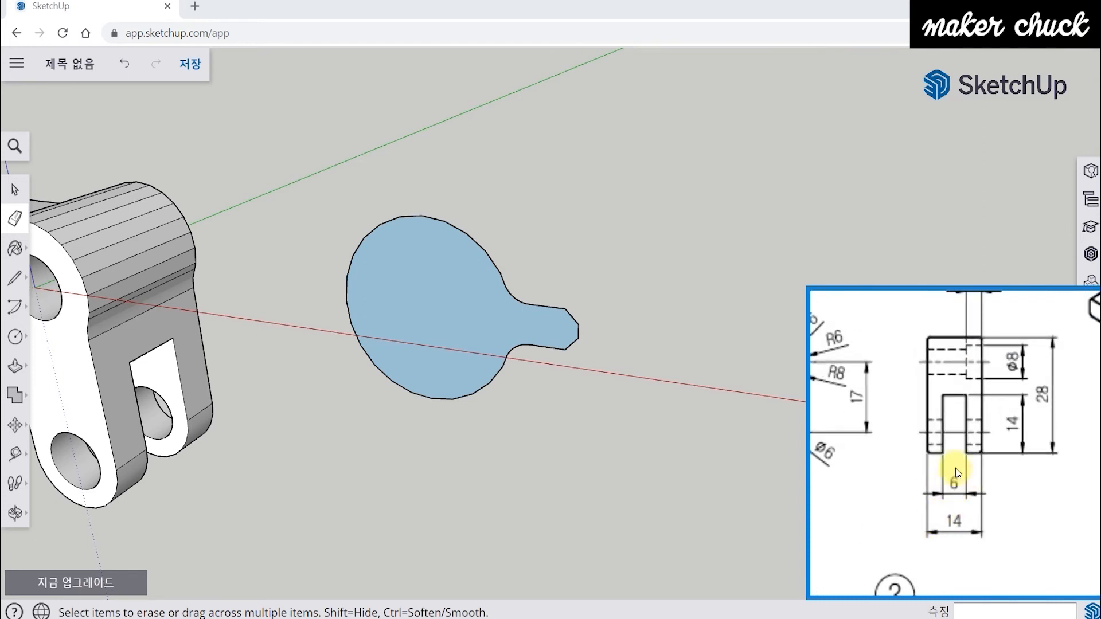
{"action": "left_click_drag", "start_coordinate": [957, 510], "coordinate": [967, 407]}
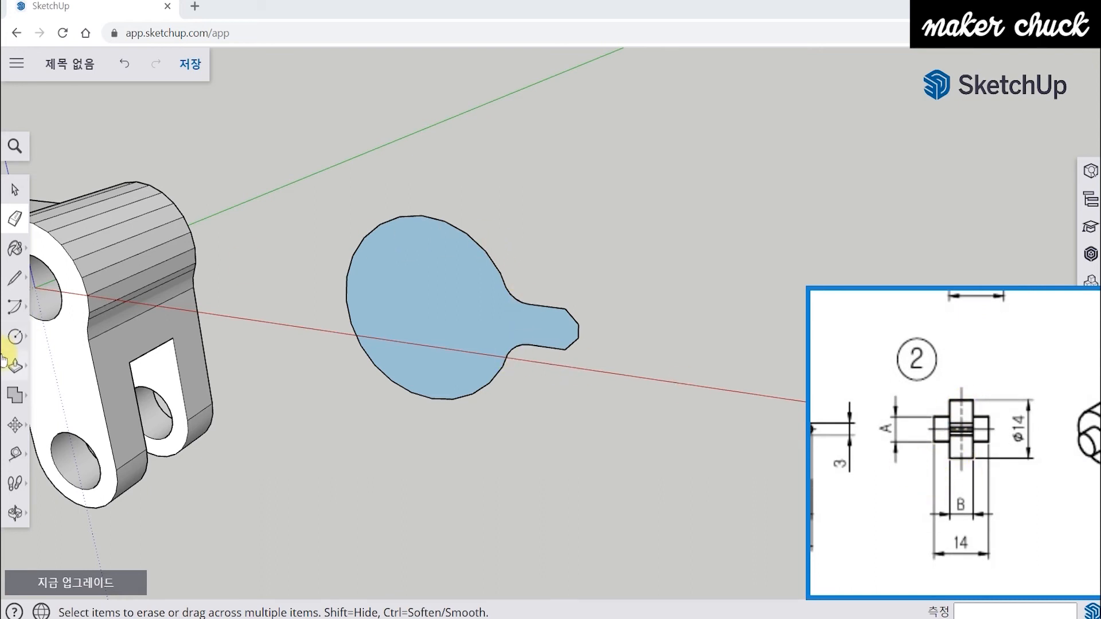
{"action": "left_click", "coordinate": [15, 367]}
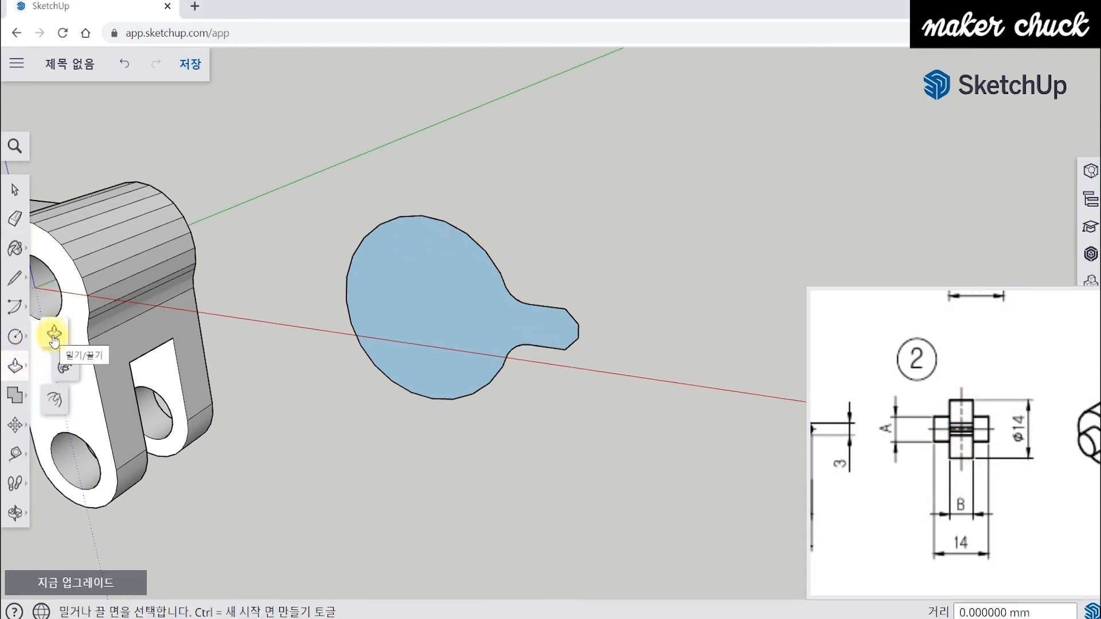
{"action": "left_click", "coordinate": [54, 335]}
{"action": "left_click", "coordinate": [425, 273]}
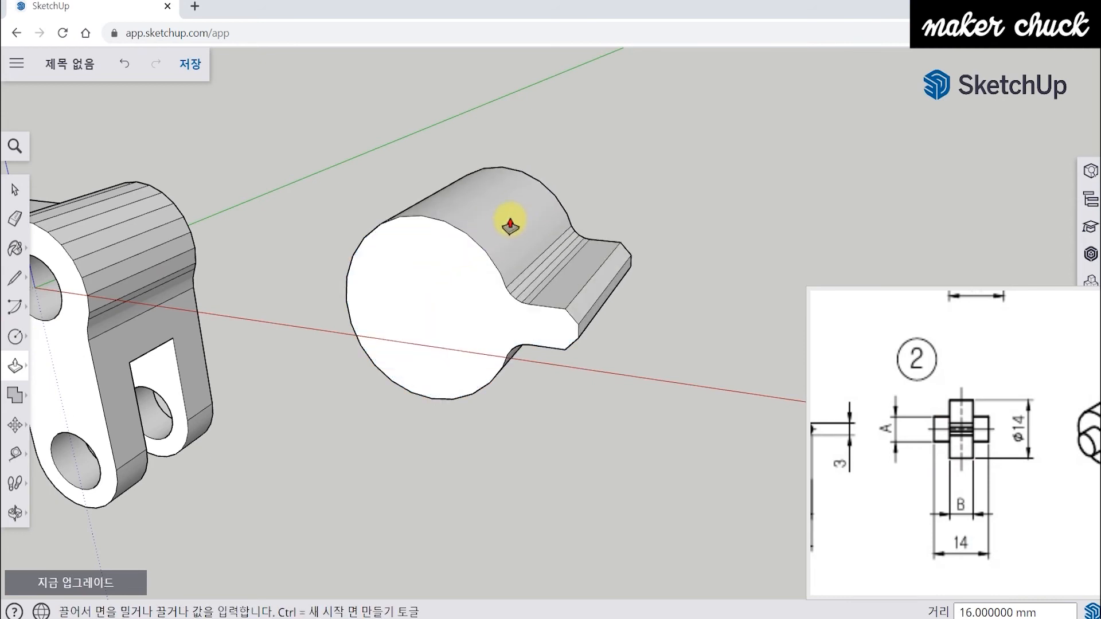
{"action": "type", "text": "5"}
{"action": "key", "text": "Return"}
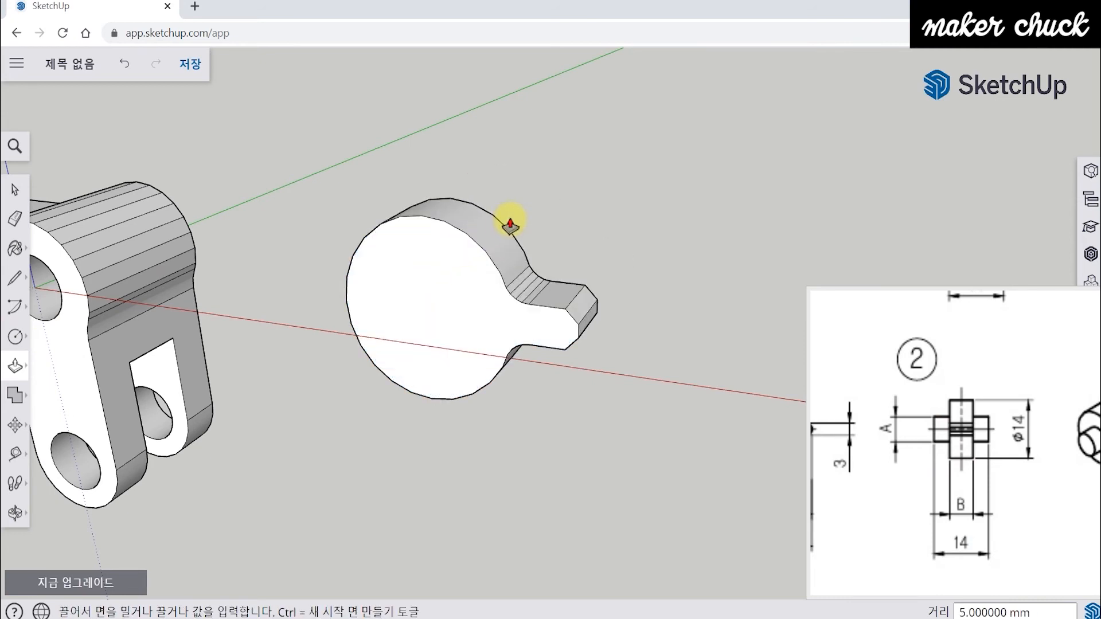
Check part 2's shaft in the drawing and draw a circle of radius 2.5 mm at the centre of the disc's front face.
{"action": "middle_click_drag", "start_coordinate": [583, 251], "coordinate": [597, 294]}
{"action": "mouse_move", "coordinate": [949, 480]}
{"action": "left_mouse_down"}
{"action": "mouse_move", "coordinate": [969, 464]}
{"action": "mouse_move", "coordinate": [972, 438]}
{"action": "left_mouse_up"}
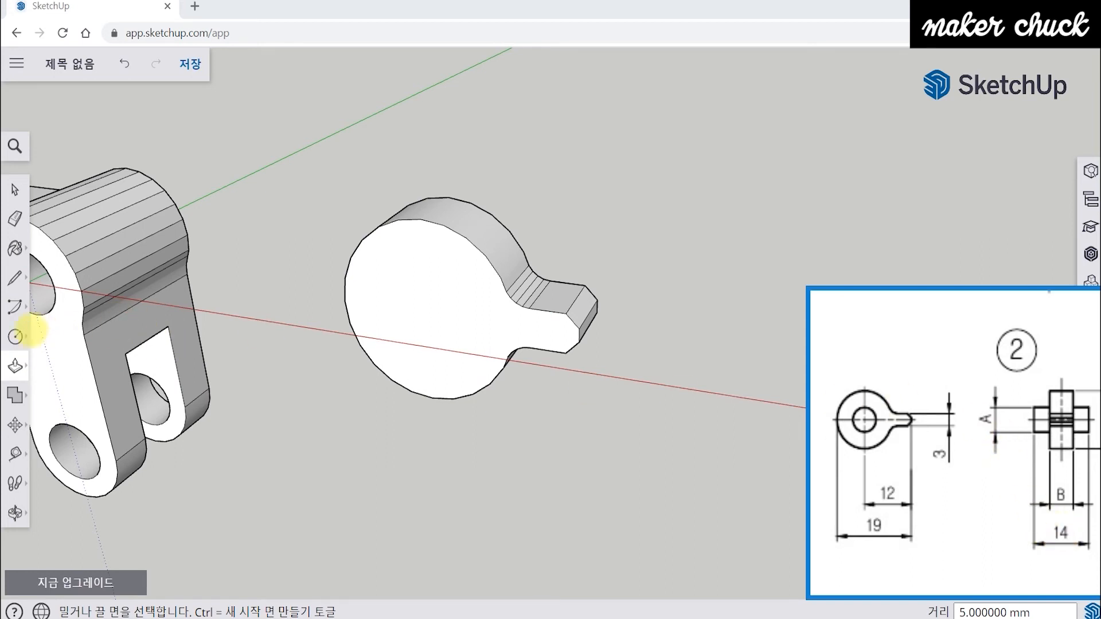
{"action": "left_click", "coordinate": [18, 341]}
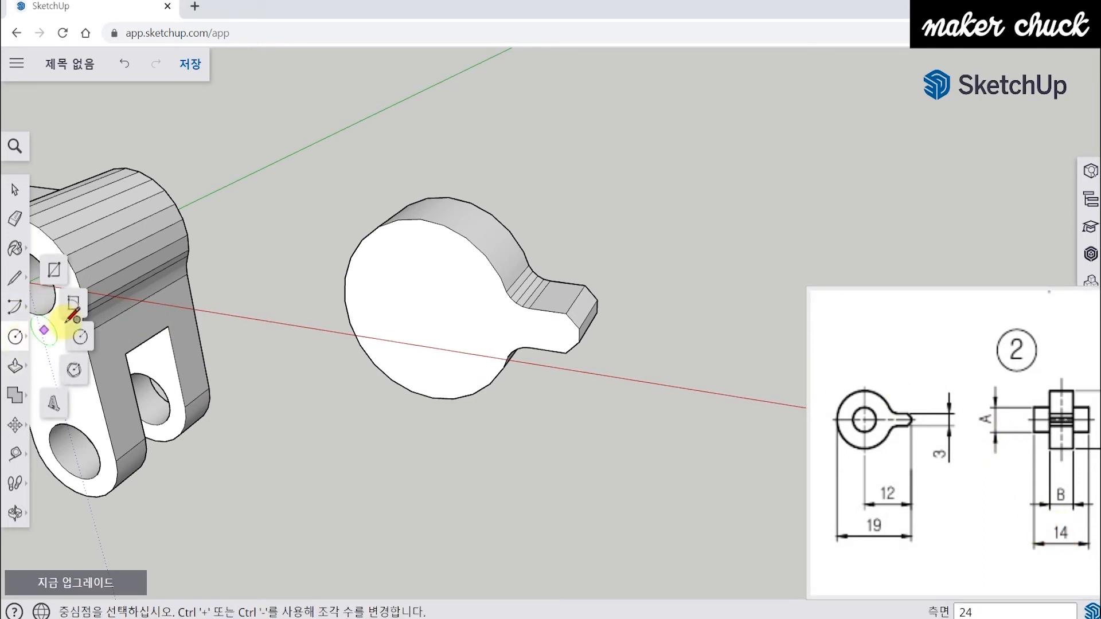
{"action": "left_click", "coordinate": [80, 336]}
{"action": "middle_click_drag", "start_coordinate": [456, 494], "coordinate": [482, 329]}
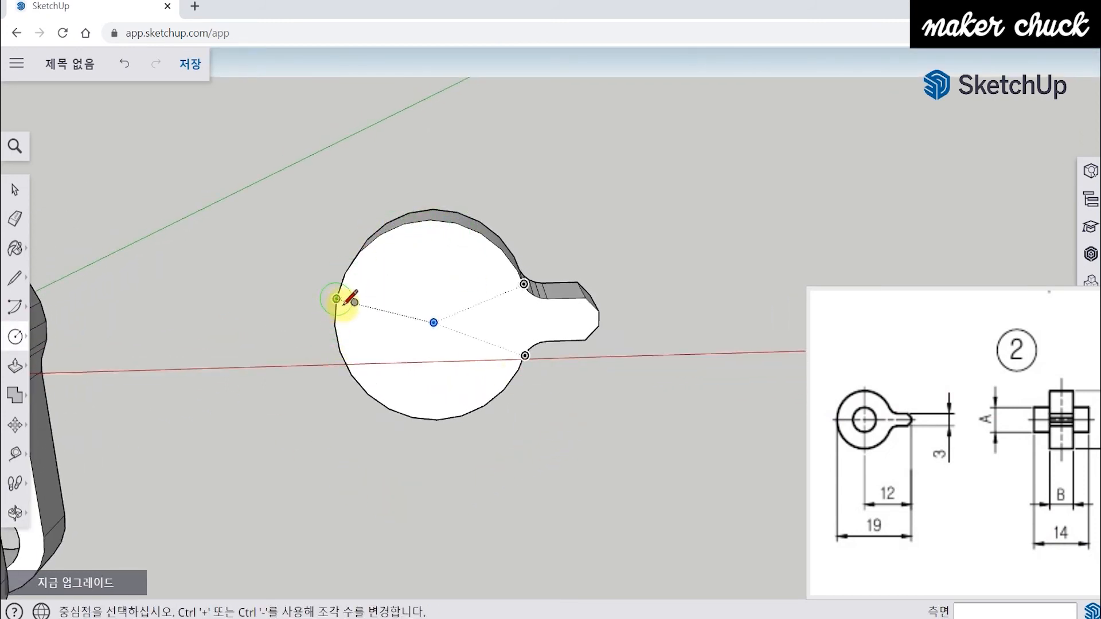
{"action": "left_click", "coordinate": [434, 322]}
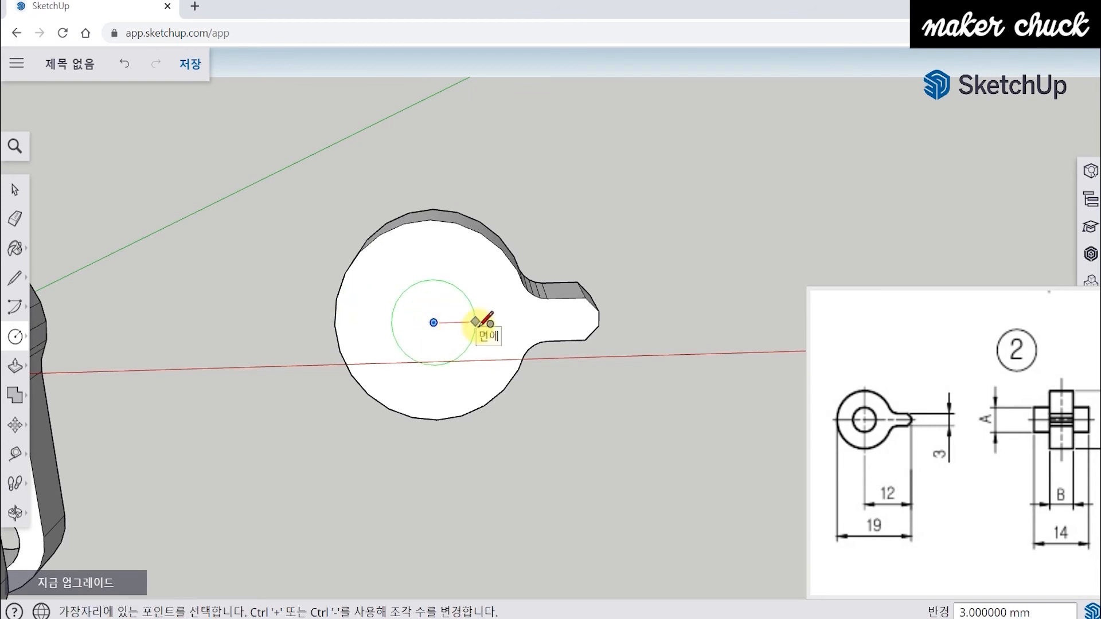
{"action": "scroll", "coordinate": [480, 326], "scroll_direction": "down", "scroll_amount": 1}
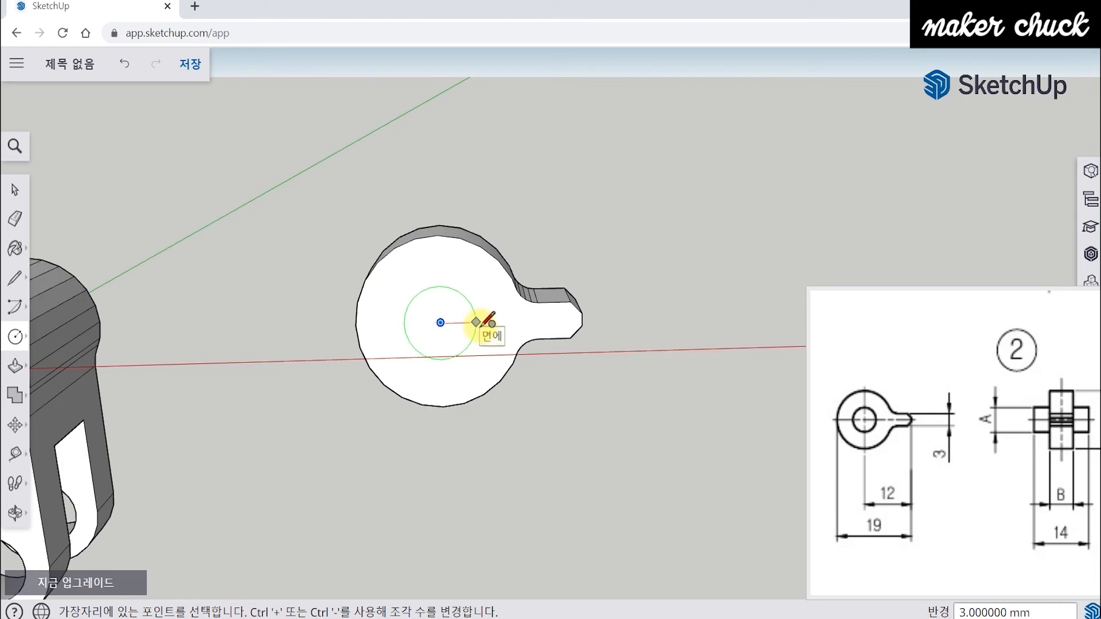
{"action": "mouse_move", "coordinate": [962, 391]}
{"action": "left_mouse_down"}
{"action": "mouse_move", "coordinate": [928, 473]}
{"action": "mouse_move", "coordinate": [966, 498]}
{"action": "left_mouse_up"}
{"action": "left_click_drag", "start_coordinate": [1010, 427], "coordinate": [843, 460]}
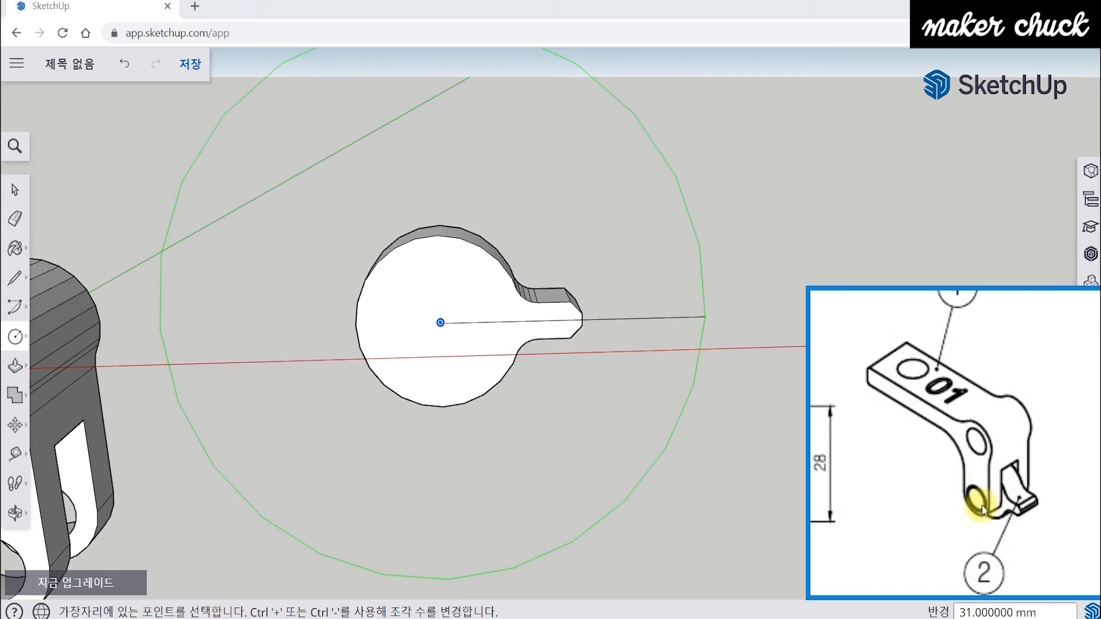
{"action": "mouse_move", "coordinate": [905, 486]}
{"action": "left_mouse_down"}
{"action": "mouse_move", "coordinate": [1009, 380]}
{"action": "mouse_move", "coordinate": [1011, 332]}
{"action": "left_mouse_up"}
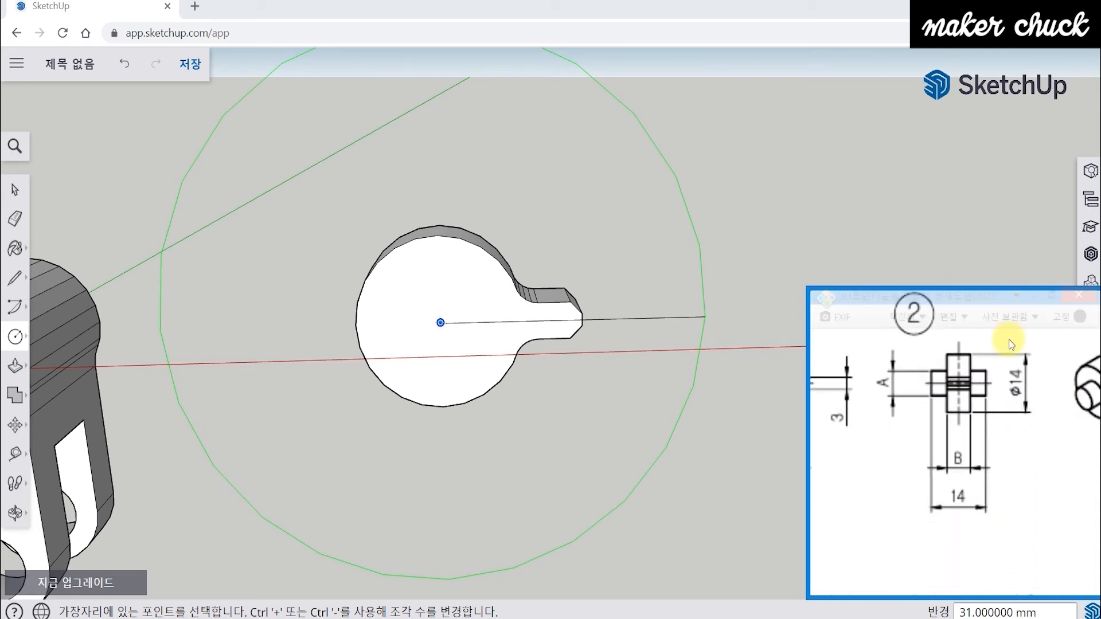
{"action": "middle_click_drag", "start_coordinate": [504, 327], "coordinate": [460, 279]}
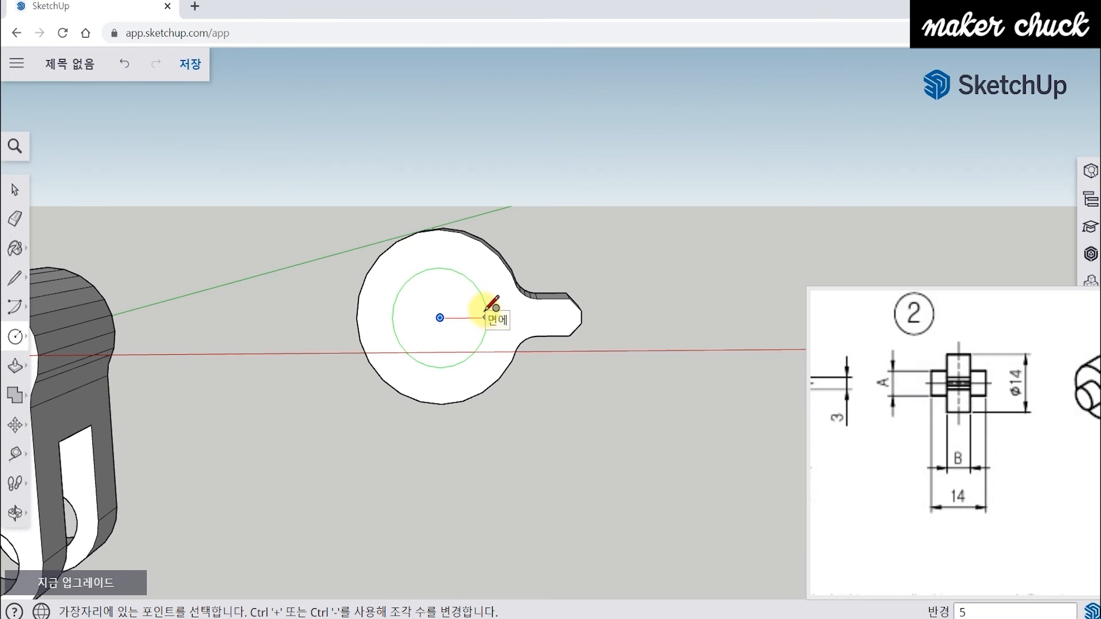
{"action": "key", "text": "Return"}
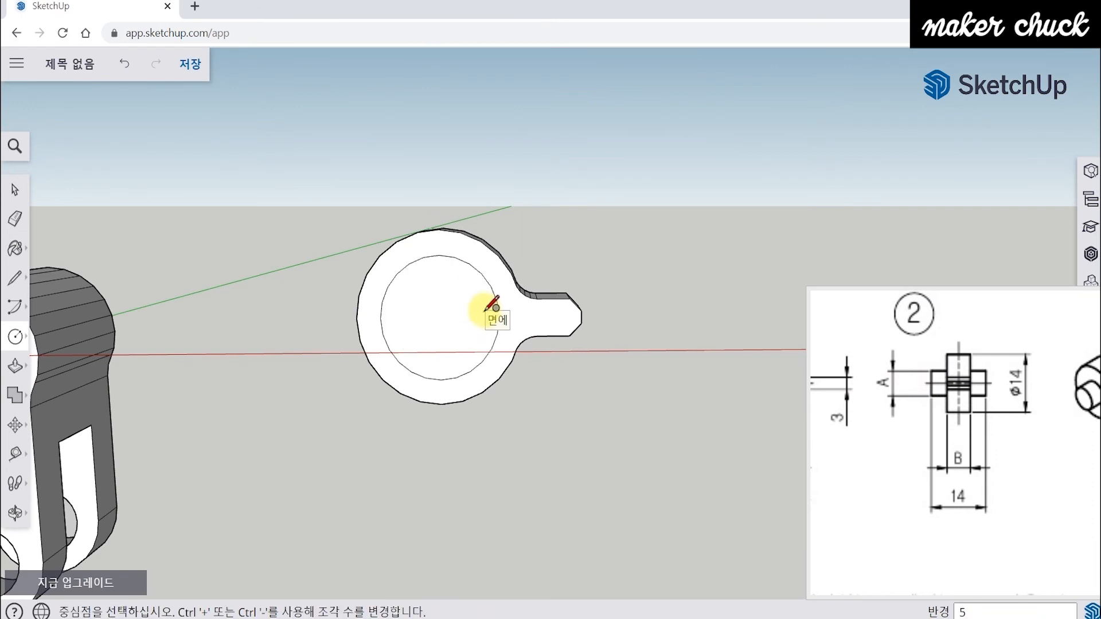
{"action": "type", "text": "2.5"}
{"action": "key", "text": "Return"}
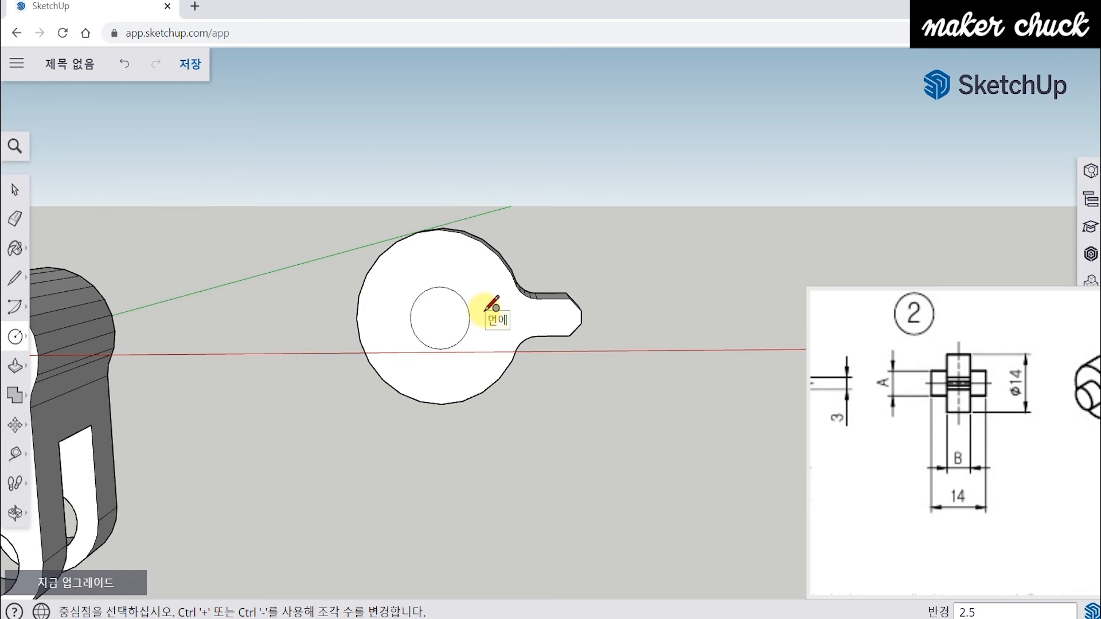
Check part 2's 14 mm overall width in the drawing and extrude the front circle outward 4.5 mm as a shaft.
{"action": "middle_click_drag", "start_coordinate": [603, 323], "coordinate": [518, 362]}
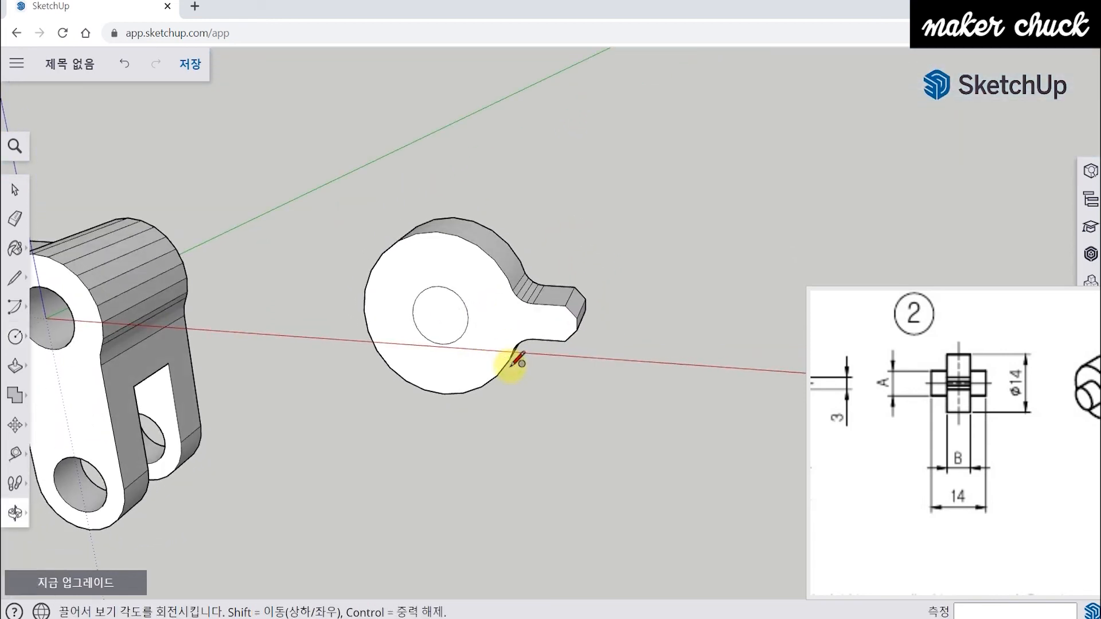
{"action": "mouse_move", "coordinate": [987, 405]}
{"action": "left_mouse_down"}
{"action": "mouse_move", "coordinate": [985, 522]}
{"action": "mouse_move", "coordinate": [1030, 526]}
{"action": "mouse_move", "coordinate": [1019, 431]}
{"action": "left_mouse_up"}
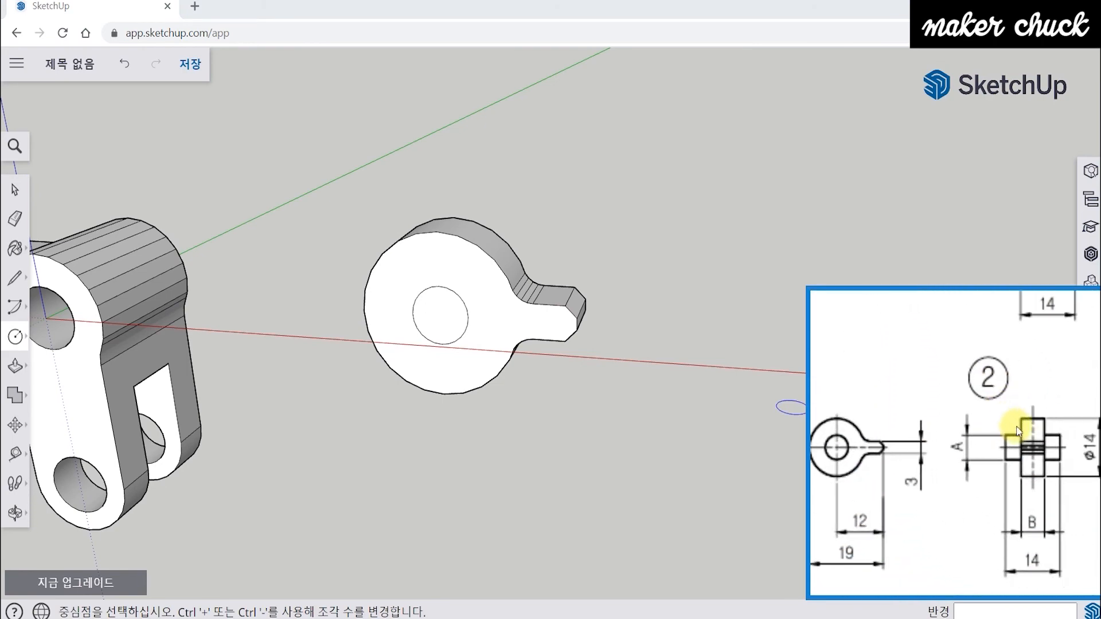
{"action": "middle_click_drag", "start_coordinate": [625, 394], "coordinate": [455, 222]}
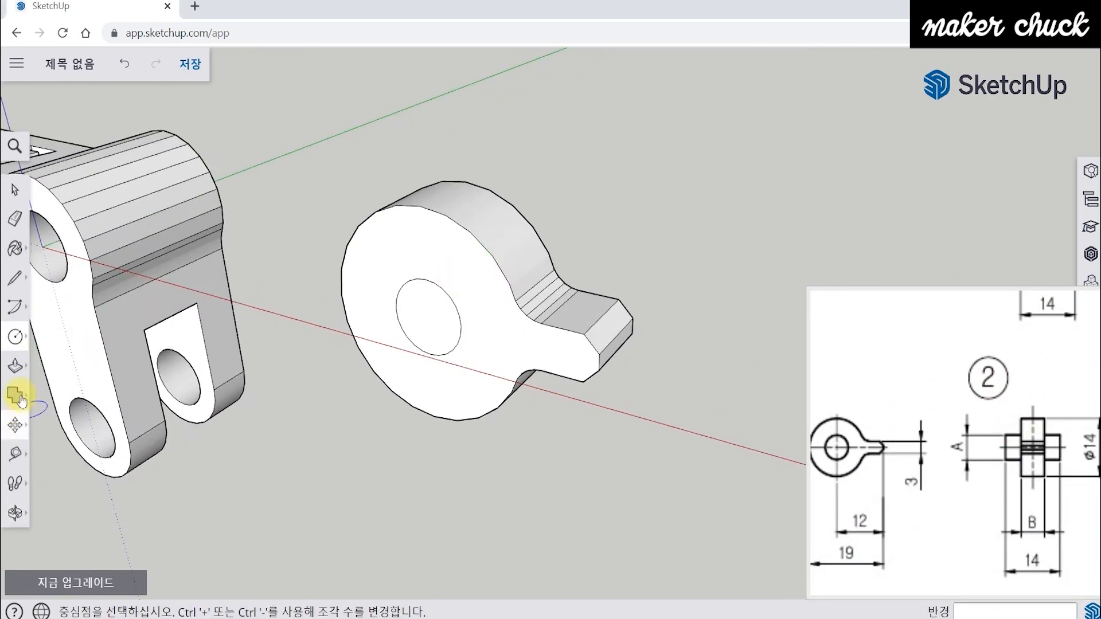
{"action": "left_click", "coordinate": [15, 366]}
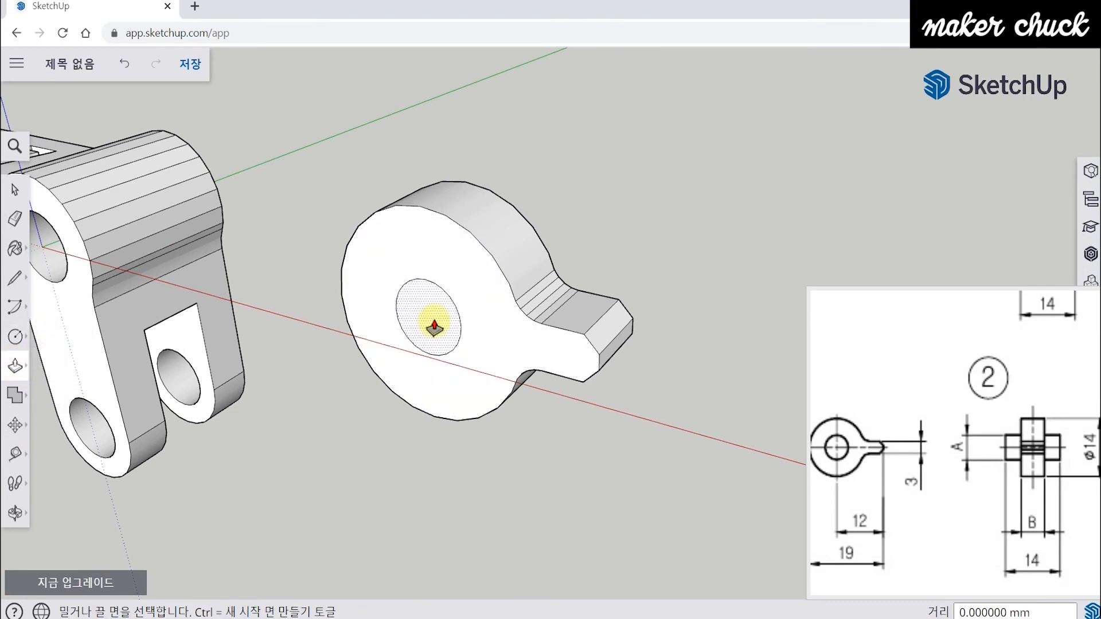
{"action": "left_click_drag", "start_coordinate": [1021, 512], "coordinate": [952, 494]}
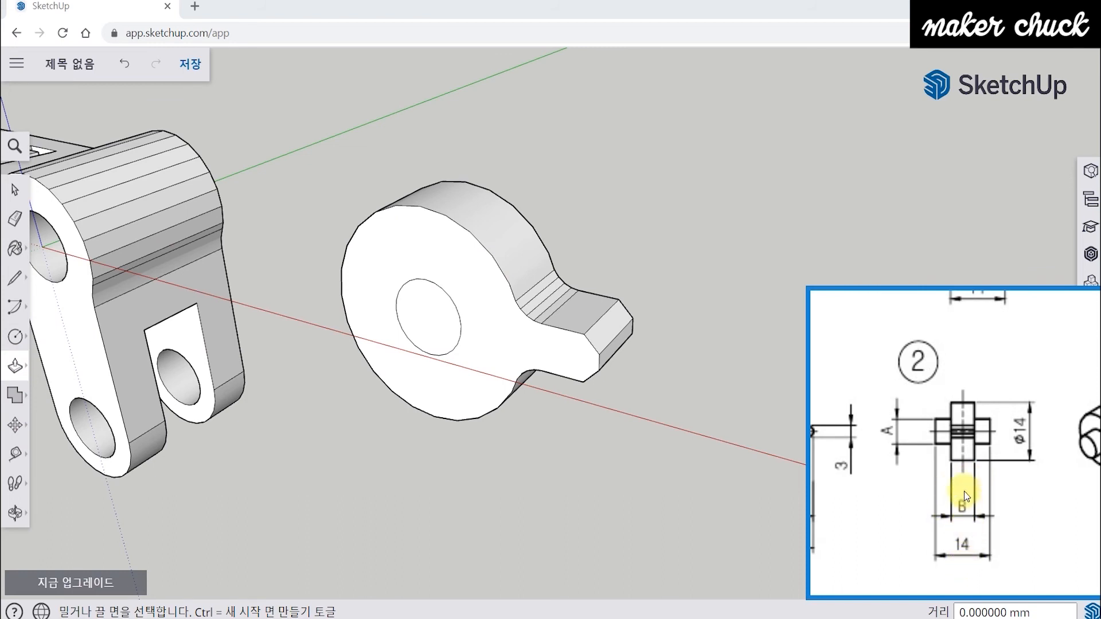
{"action": "left_click_drag", "start_coordinate": [964, 497], "coordinate": [996, 492]}
{"action": "middle_click_drag", "start_coordinate": [414, 403], "coordinate": [427, 405]}
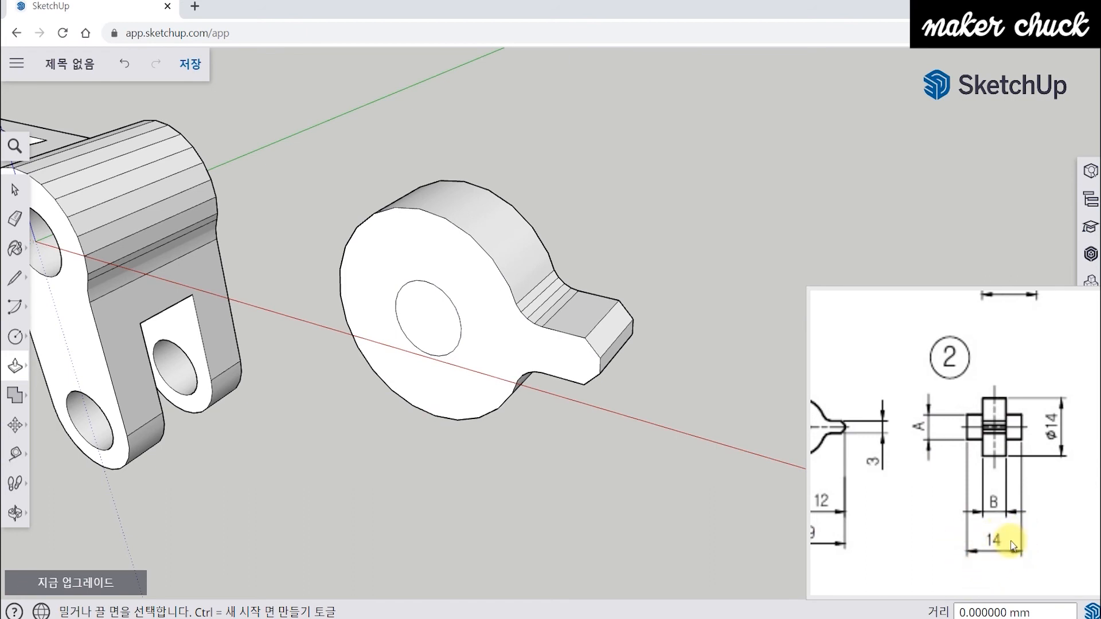
{"action": "mouse_move", "coordinate": [991, 425]}
{"action": "left_mouse_down"}
{"action": "mouse_move", "coordinate": [973, 401]}
{"action": "mouse_move", "coordinate": [977, 414]}
{"action": "left_mouse_up"}
{"action": "middle_click_drag", "start_coordinate": [663, 474], "coordinate": [602, 491]}
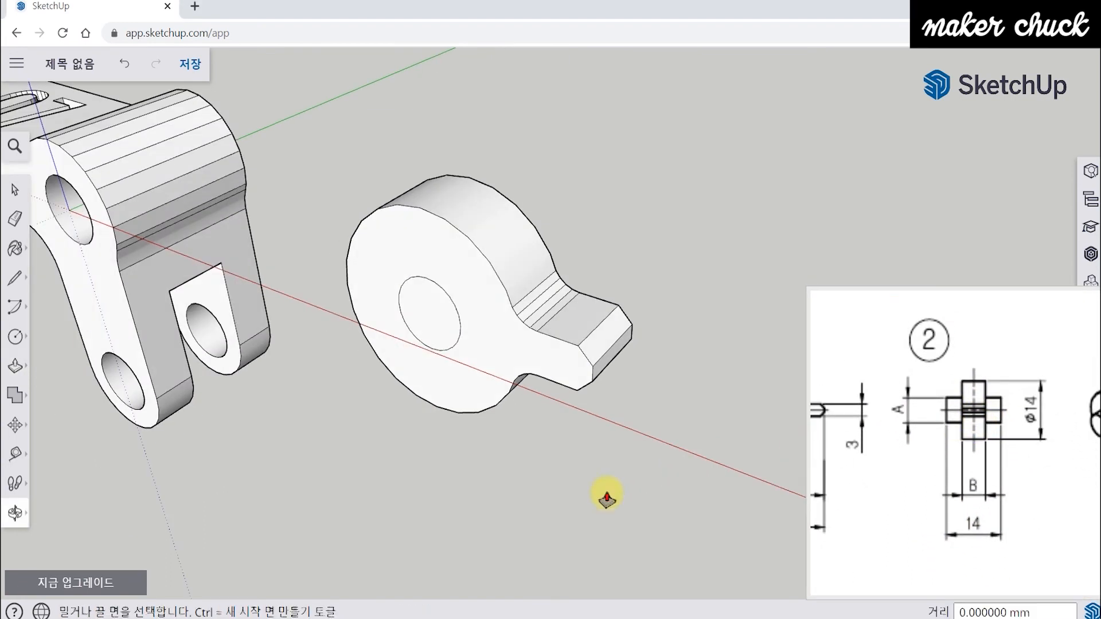
{"action": "left_click", "coordinate": [405, 308]}
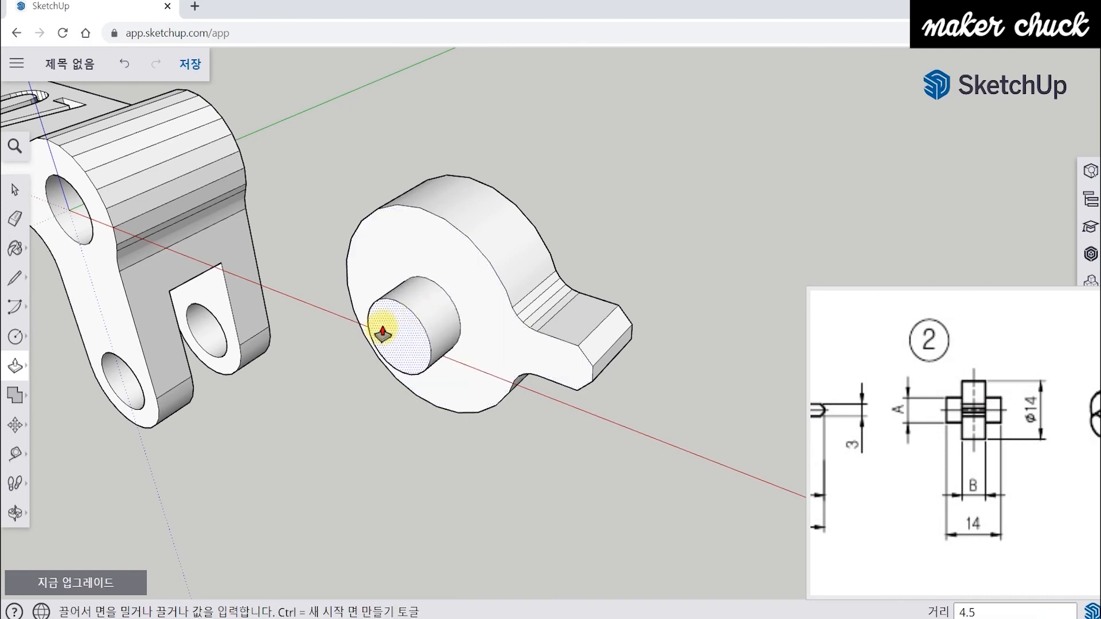
{"action": "key", "text": "Return"}
Draw a circle of radius 2.5 mm at the centre of the disc's rear face.
{"action": "middle_click_drag", "start_coordinate": [503, 456], "coordinate": [118, 287]}
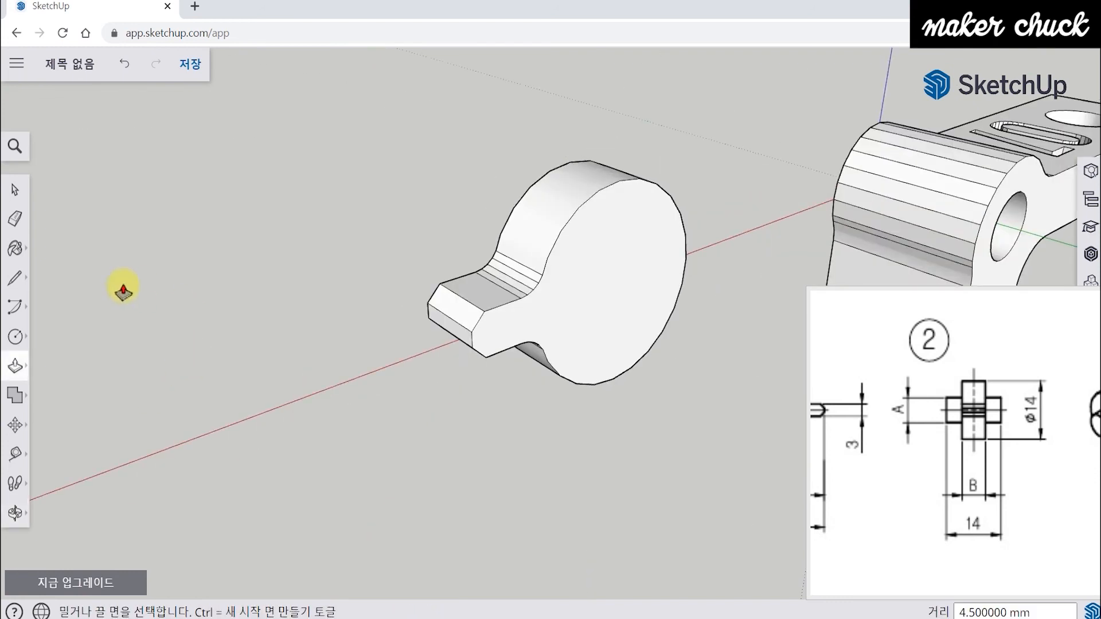
{"action": "left_click", "coordinate": [16, 338]}
{"action": "left_click", "coordinate": [70, 336]}
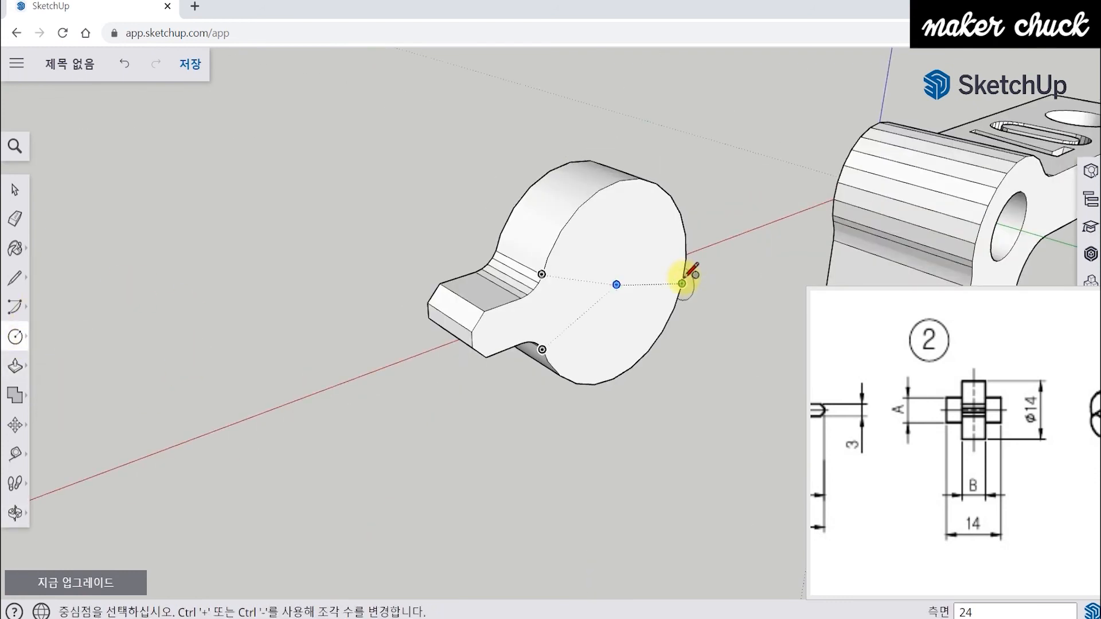
{"action": "left_click", "coordinate": [617, 284]}
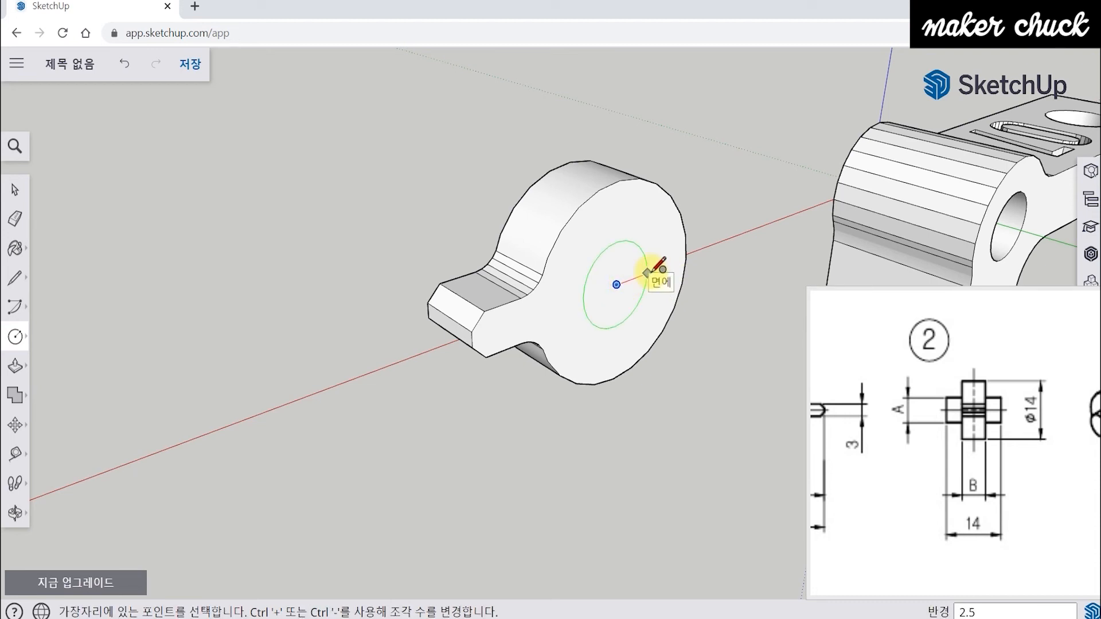
{"action": "key", "text": "Return"}
Extrude the rear circle outward 4.5 mm to form the shaft's other end.
{"action": "left_click", "coordinate": [15, 366]}
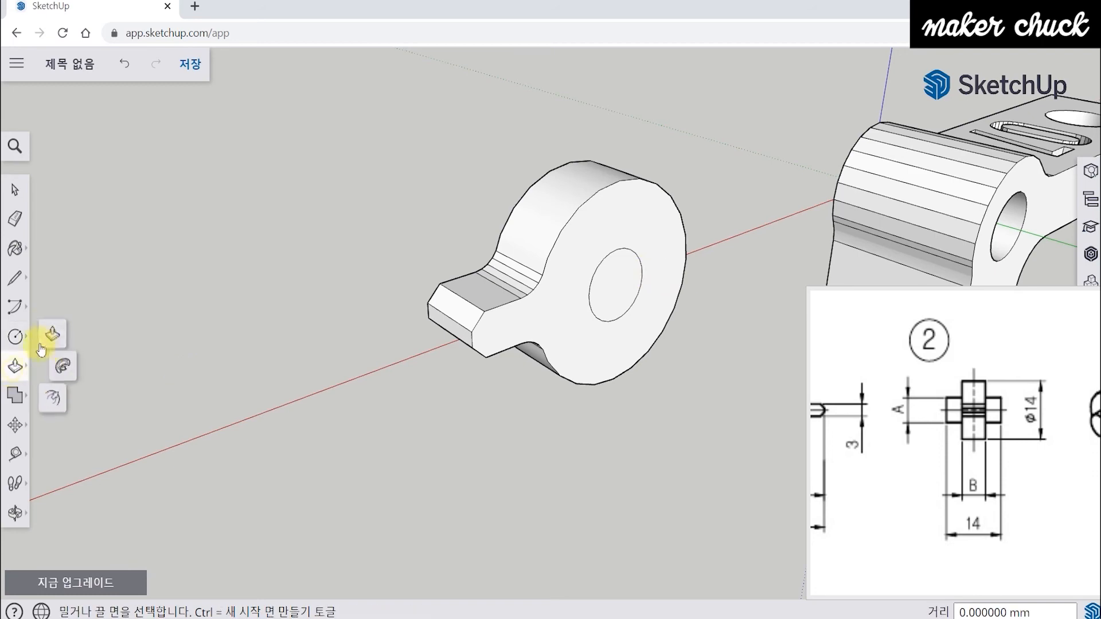
{"action": "left_click", "coordinate": [609, 286]}
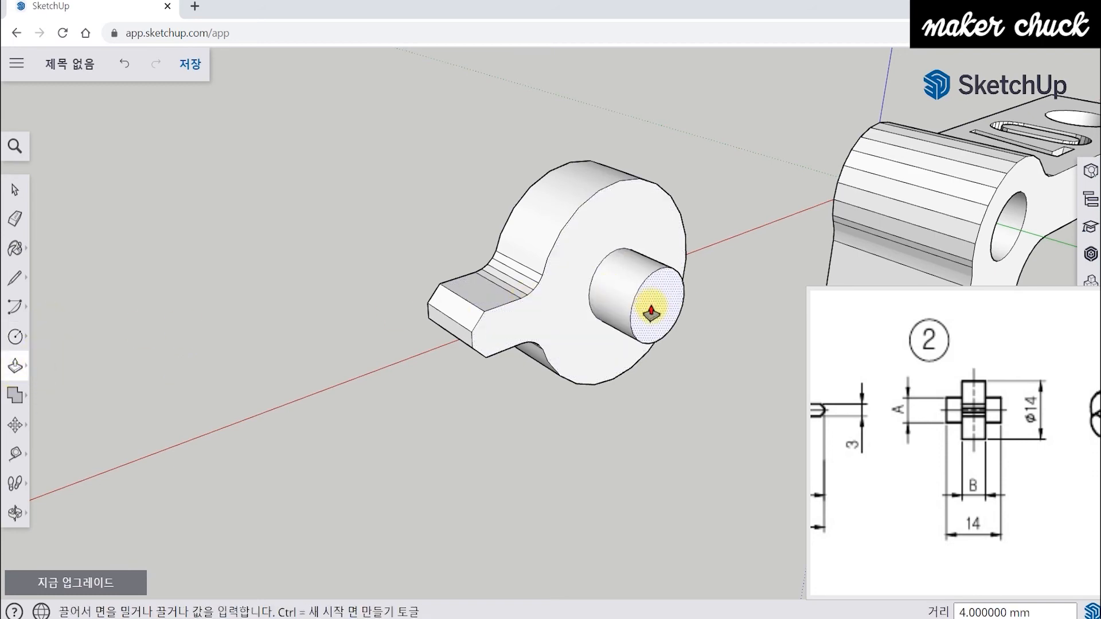
{"action": "type", "text": "4.5"}
{"action": "key", "text": "Return"}
Select all of part 2's connected geometry and make it a group.
{"action": "middle_click_drag", "start_coordinate": [467, 369], "coordinate": [3, 215]}
{"action": "left_click", "coordinate": [15, 194]}
{"action": "middle_click_drag", "start_coordinate": [320, 319], "coordinate": [582, 296]}
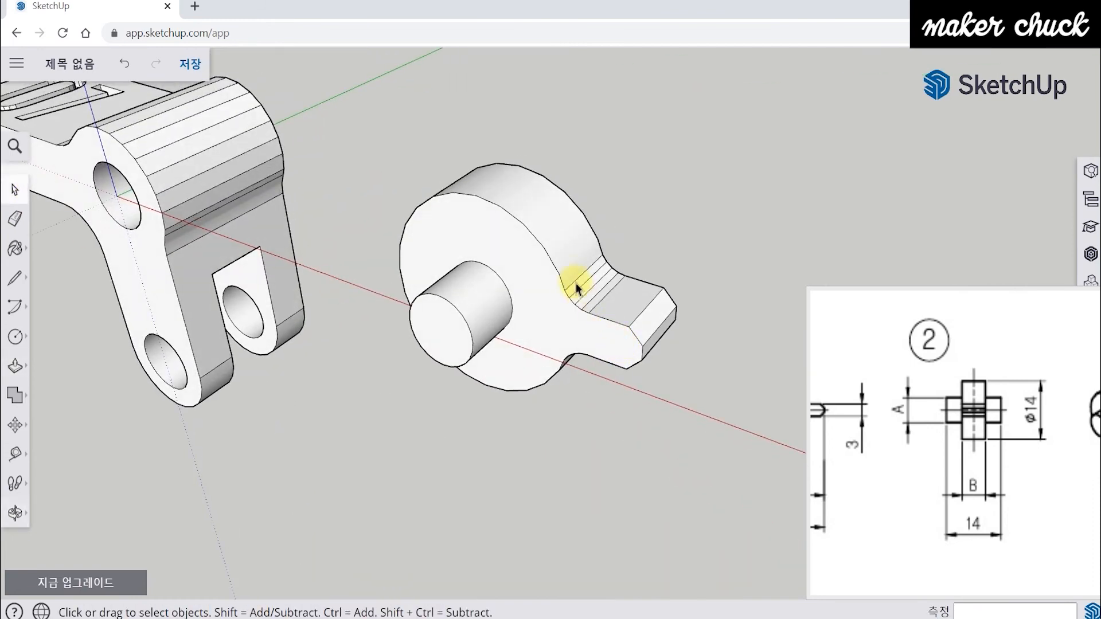
{"action": "triple_click", "coordinate": [573, 280]}
{"action": "right_click", "coordinate": [573, 280]}
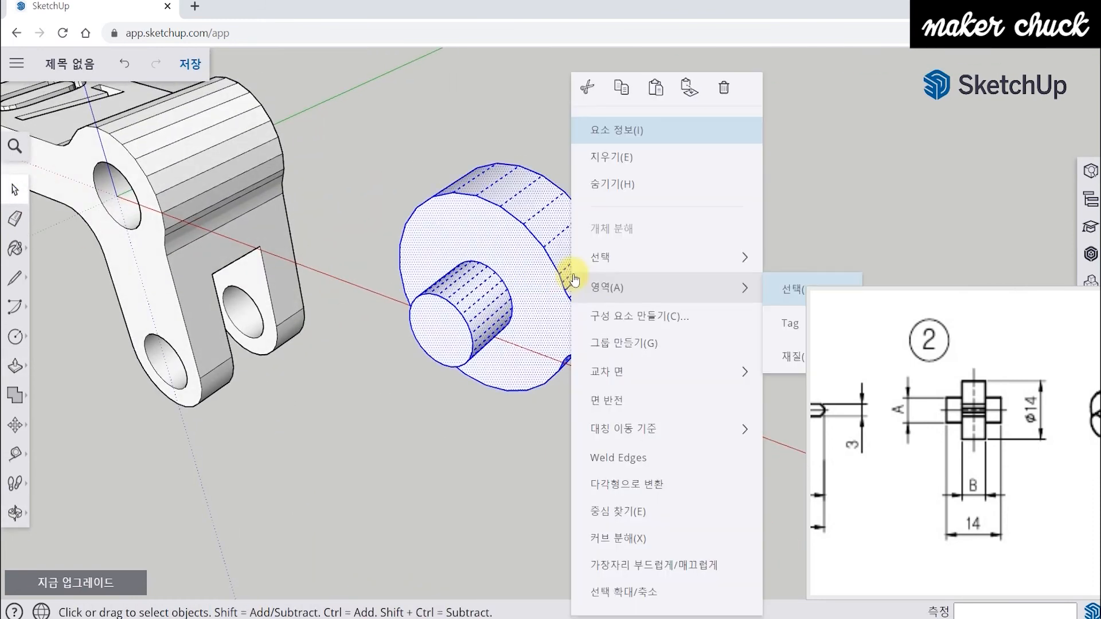
{"action": "left_click", "coordinate": [648, 354]}
{"action": "mouse_move", "coordinate": [522, 450]}
{"action": "middle_mouse_down"}
{"action": "mouse_move", "coordinate": [449, 442]}
{"action": "mouse_move", "coordinate": [508, 460]}
{"action": "mouse_move", "coordinate": [535, 450]}
{"action": "middle_mouse_up"}
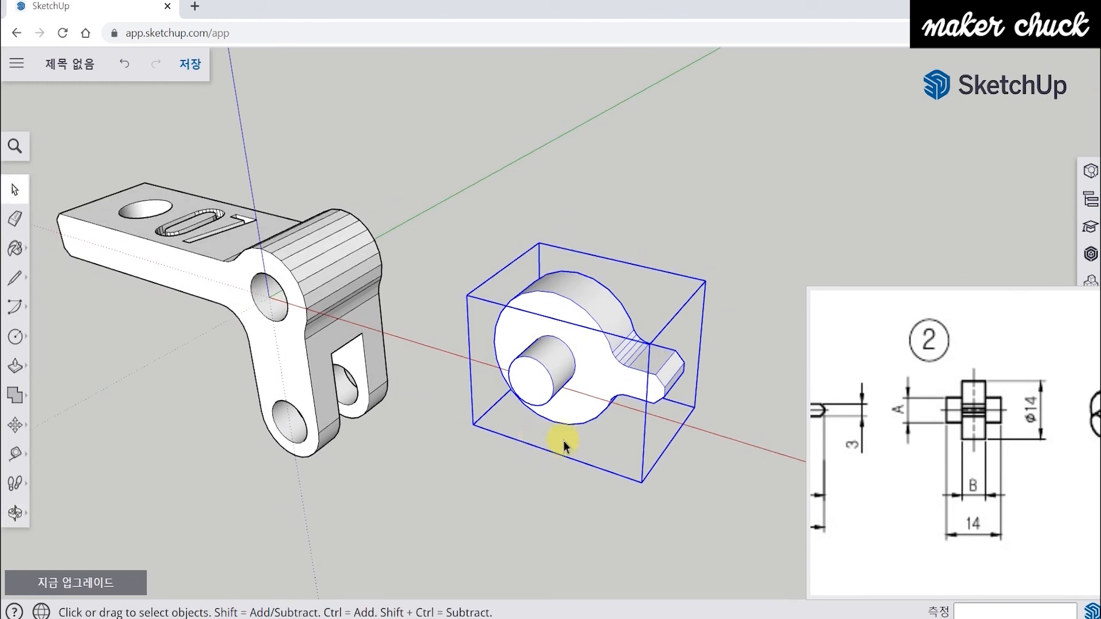
Check the bracket's Ø8, 4 mm deep counterbore in the drawing and explode the bracket's group.
{"action": "left_click_drag", "start_coordinate": [1075, 444], "coordinate": [912, 464]}
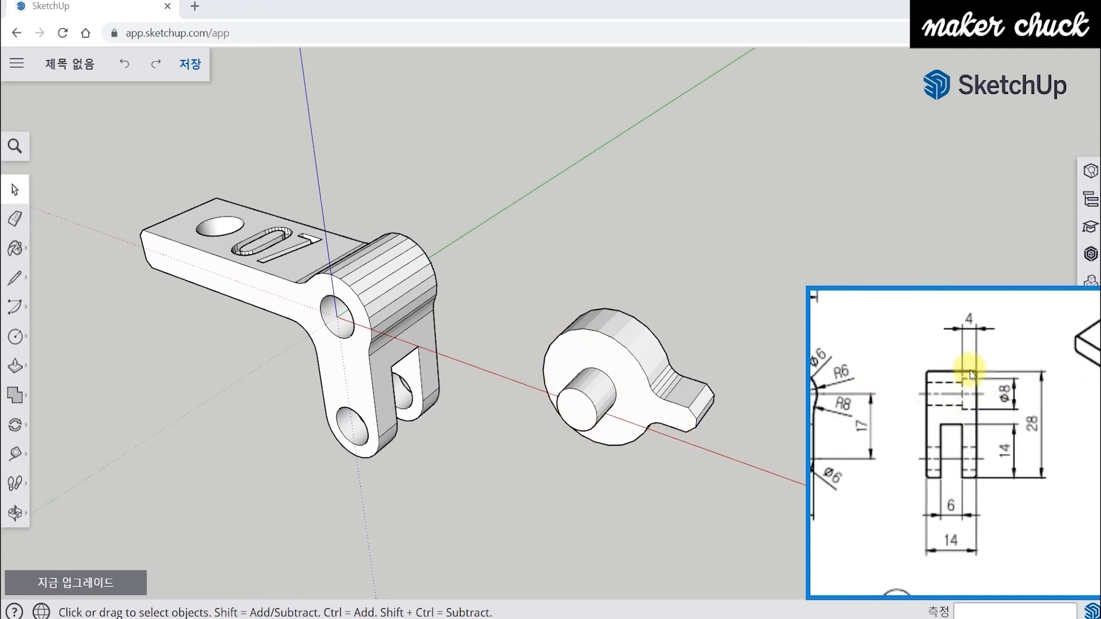
{"action": "middle_click_drag", "start_coordinate": [472, 404], "coordinate": [591, 401]}
{"action": "scroll", "coordinate": [494, 335], "scroll_direction": "up", "scroll_amount": 2}
{"action": "scroll", "coordinate": [454, 310], "scroll_direction": "down", "scroll_amount": 1}
{"action": "middle_click_drag", "start_coordinate": [449, 308], "coordinate": [639, 401]}
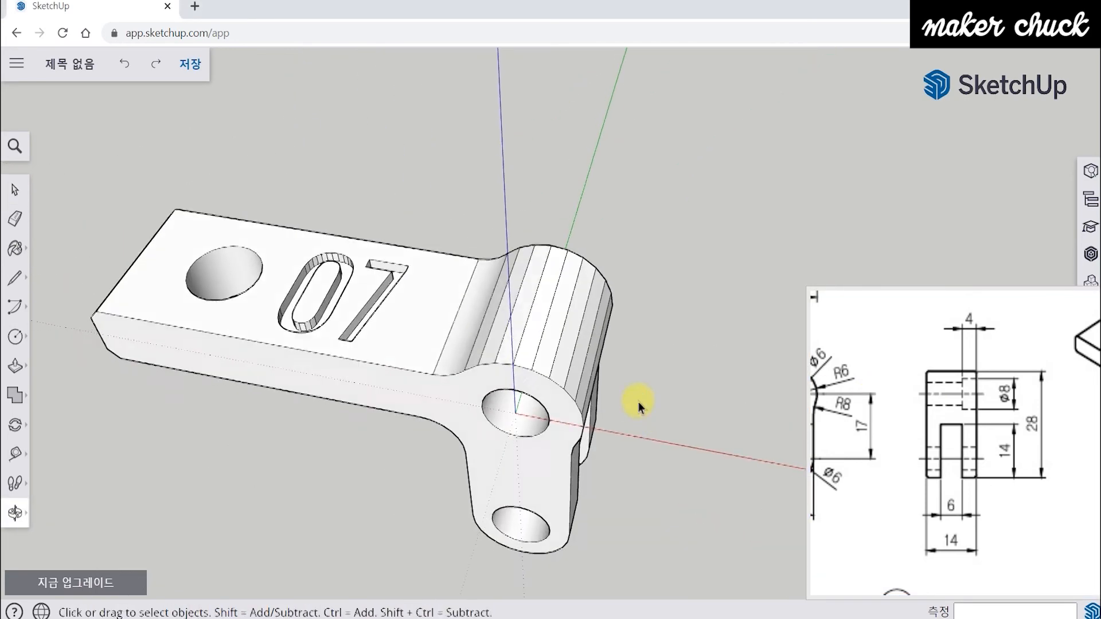
{"action": "left_click", "coordinate": [546, 362]}
{"action": "right_click", "coordinate": [541, 354]}
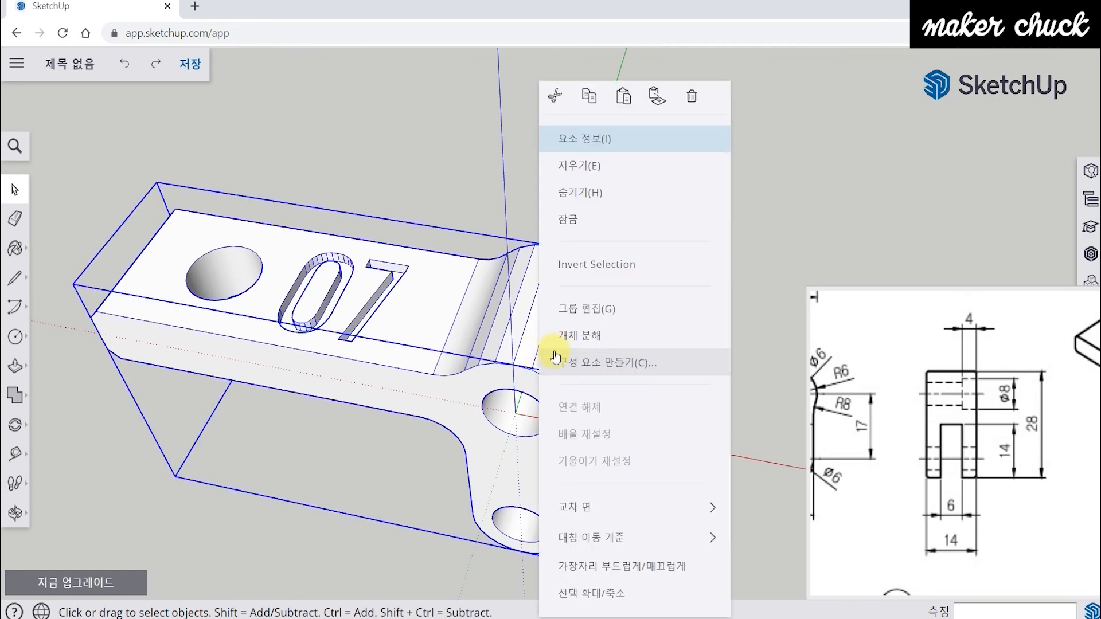
{"action": "left_click", "coordinate": [580, 338]}
Close the bracket's upper hole with a face by tracing one segment of its rim on the rear side.
{"action": "middle_click_drag", "start_coordinate": [718, 340], "coordinate": [654, 356]}
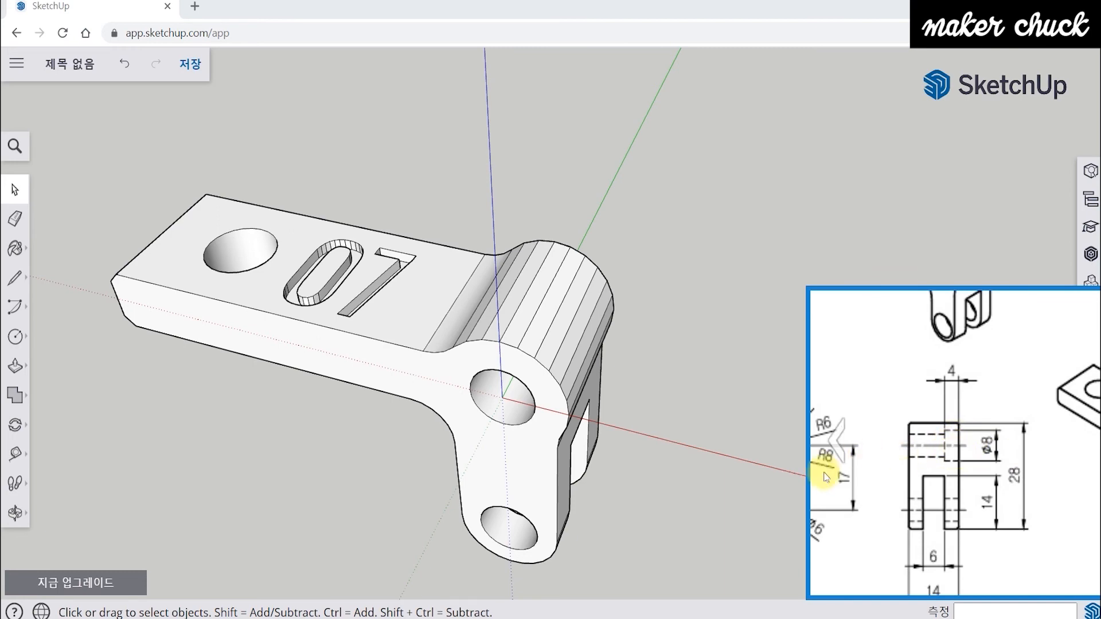
{"action": "middle_click_drag", "start_coordinate": [681, 371], "coordinate": [516, 280]}
{"action": "scroll", "coordinate": [565, 240], "scroll_direction": "up", "scroll_amount": 5}
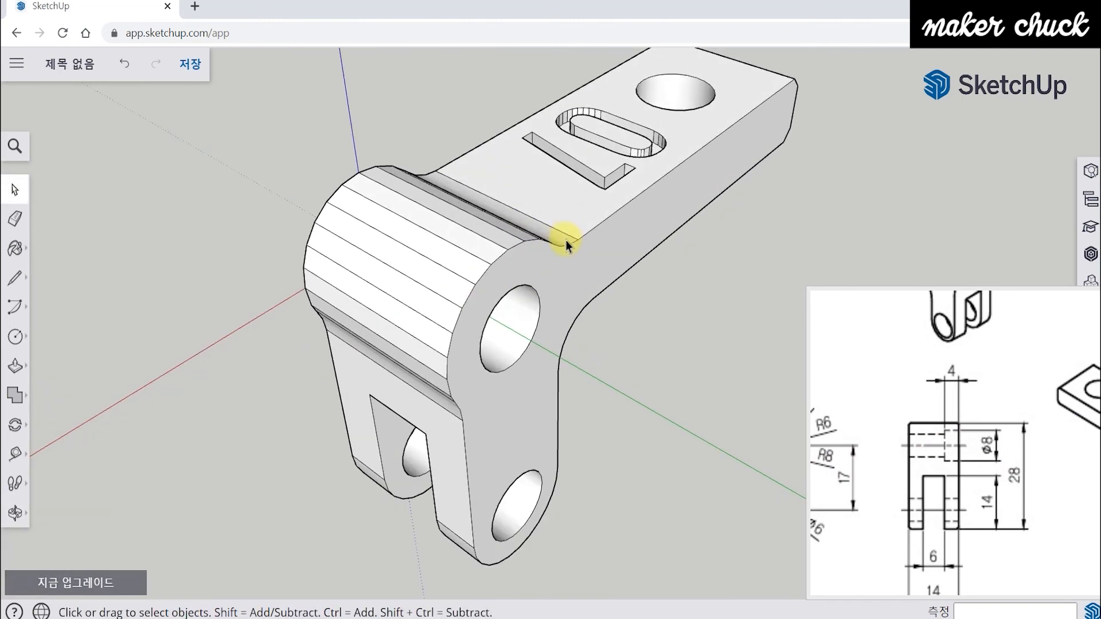
{"action": "middle_click_drag", "start_coordinate": [603, 405], "coordinate": [433, 377]}
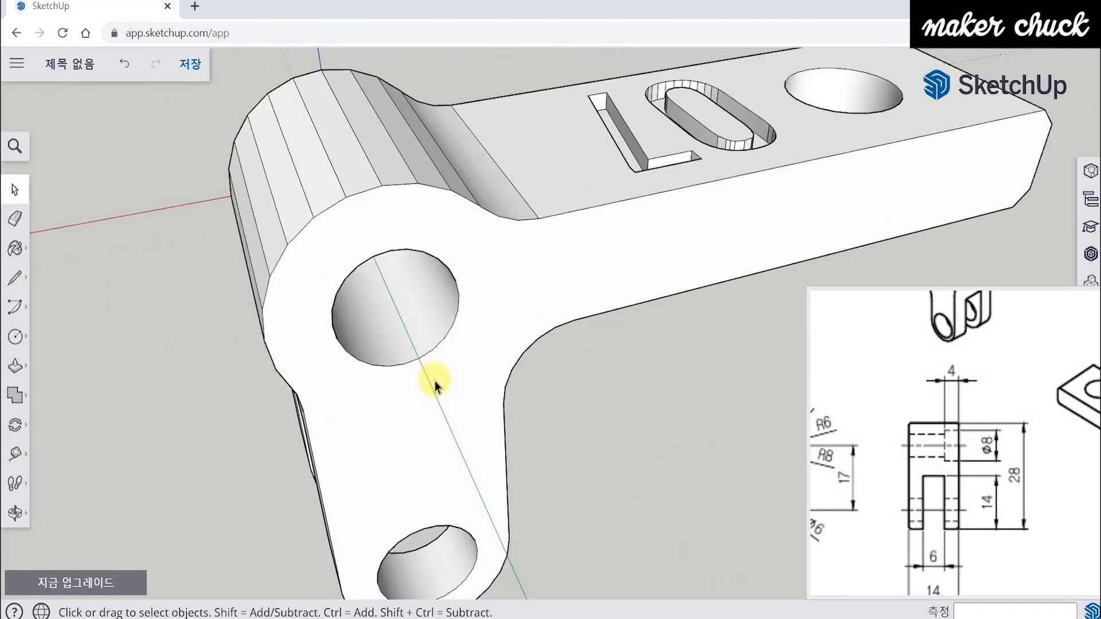
{"action": "left_click", "coordinate": [11, 279]}
{"action": "left_click", "coordinate": [50, 264]}
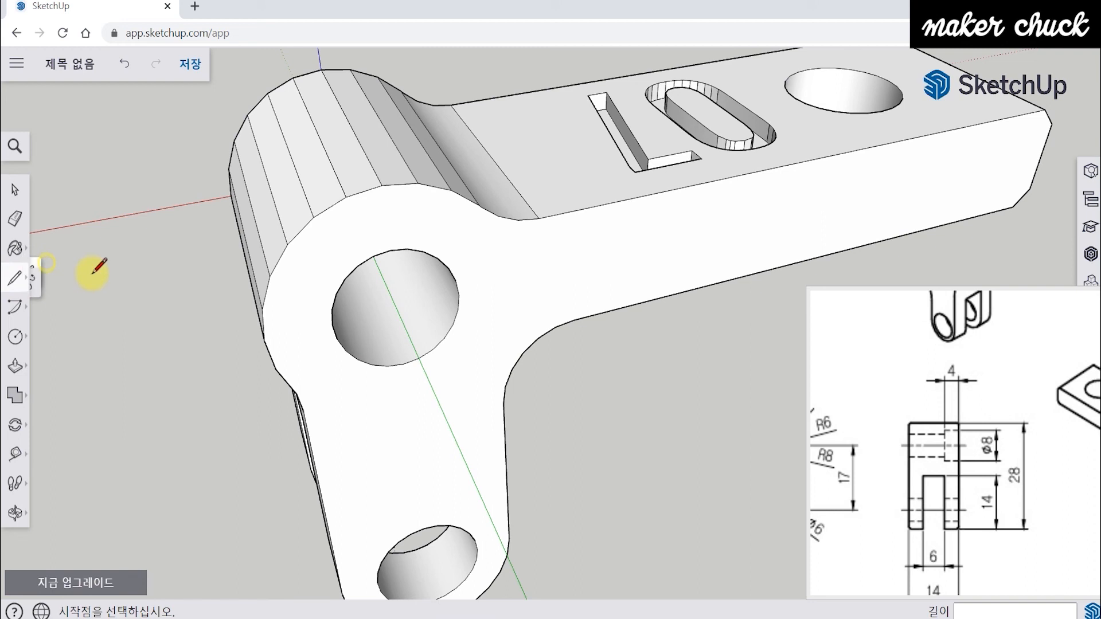
{"action": "left_click", "coordinate": [423, 250]}
{"action": "left_click", "coordinate": [421, 248]}
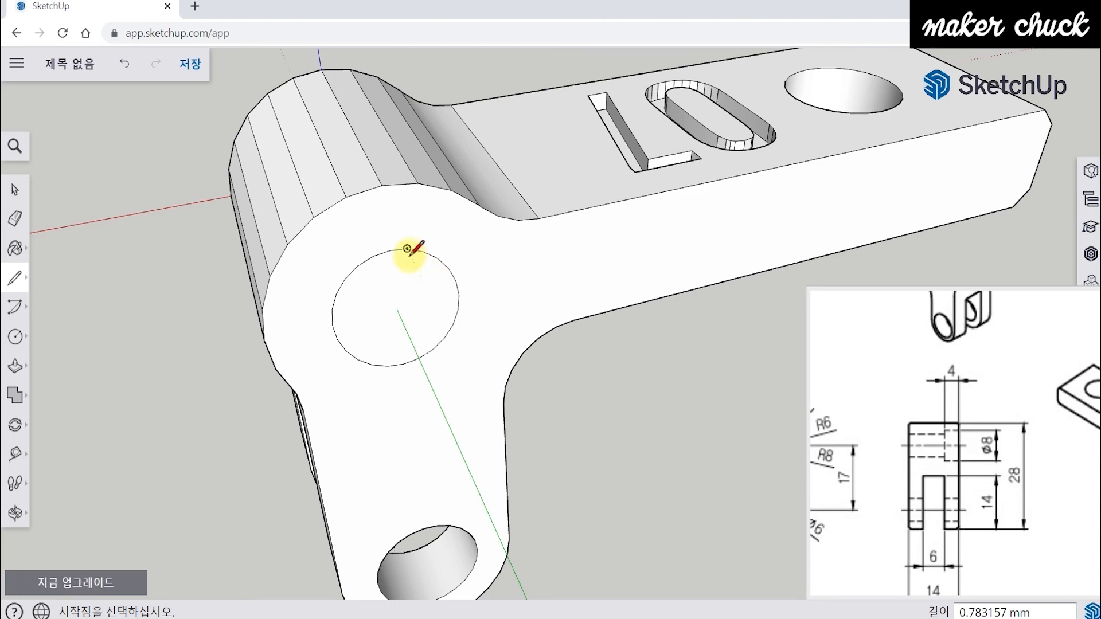
Draw a circle of 4 mm radius concentric with the bracket's upper hole on the rear face.
{"action": "mouse_move", "coordinate": [200, 380]}
{"action": "middle_mouse_down"}
{"action": "mouse_move", "coordinate": [221, 364]}
{"action": "mouse_move", "coordinate": [202, 374]}
{"action": "middle_mouse_up"}
{"action": "left_click", "coordinate": [19, 339]}
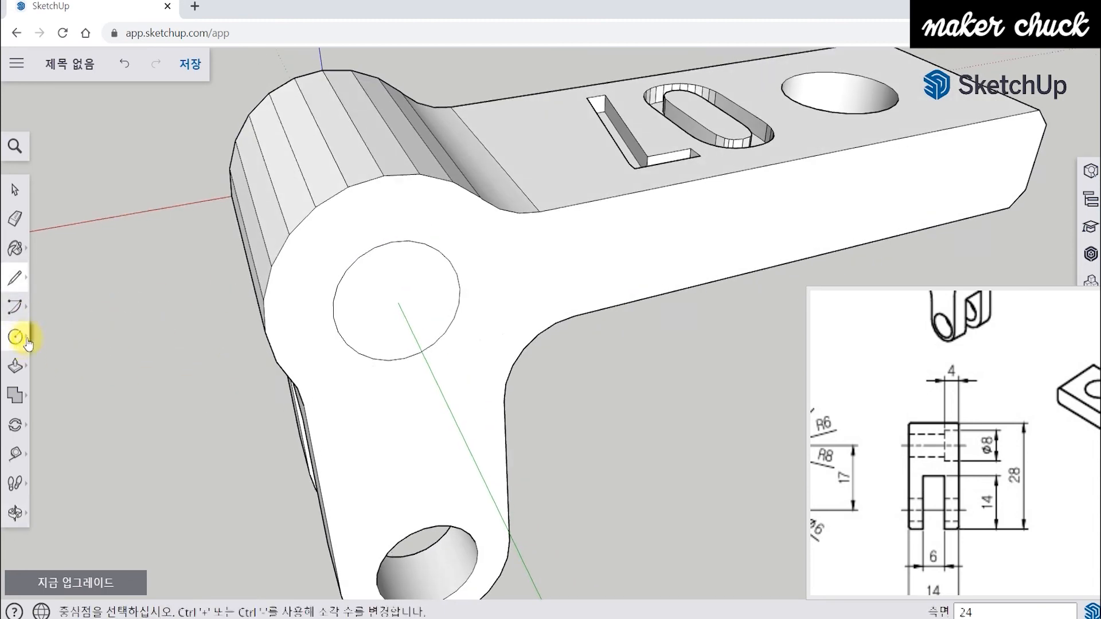
{"action": "left_click", "coordinate": [81, 340]}
{"action": "middle_click_drag", "start_coordinate": [381, 364], "coordinate": [467, 209]}
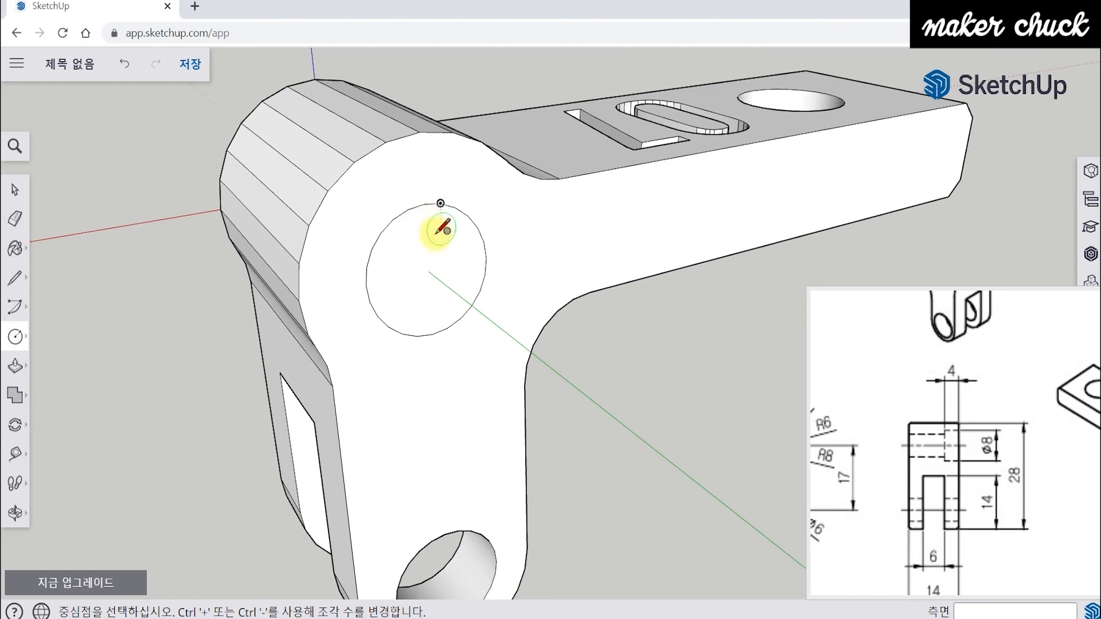
{"action": "left_click", "coordinate": [428, 270]}
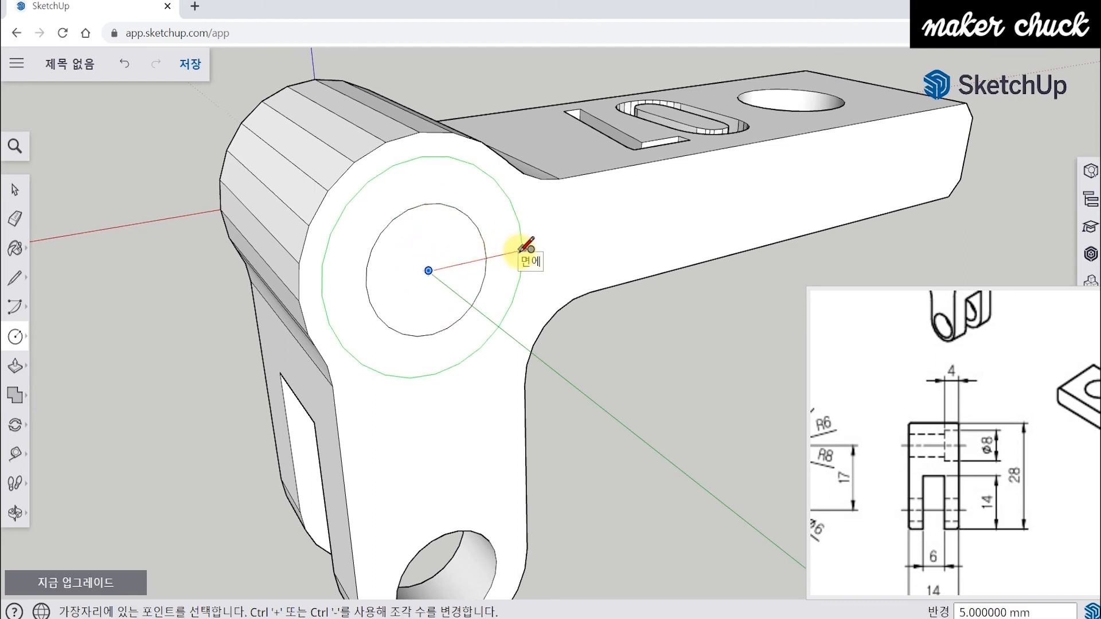
{"action": "key", "text": "Return"}
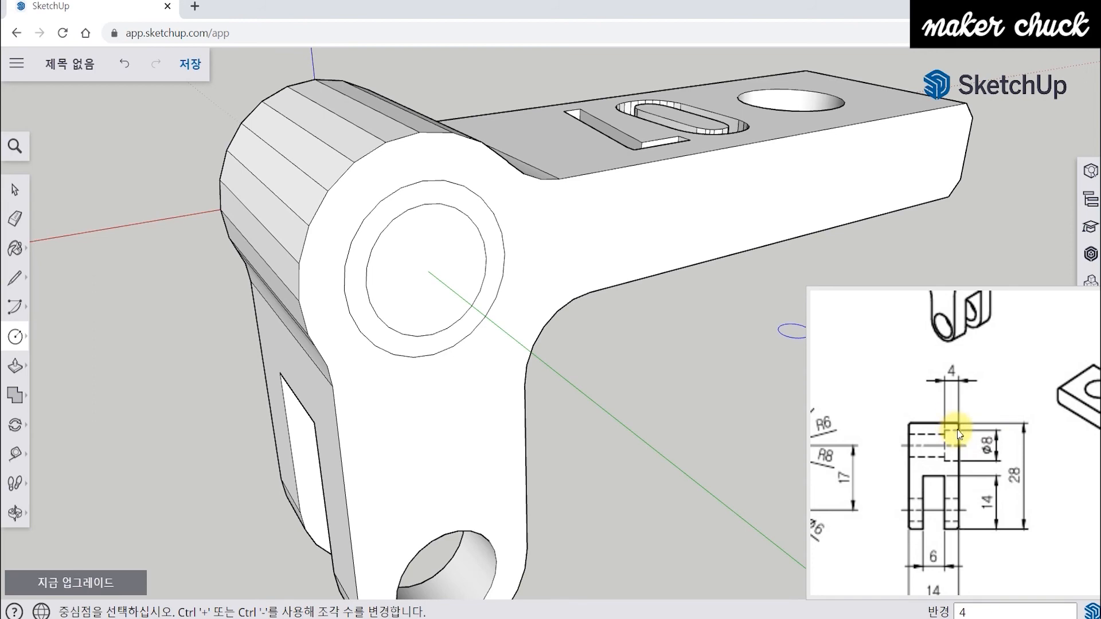
Delete the inner circular face so the bracket's upper hole is open again.
{"action": "middle_click_drag", "start_coordinate": [585, 420], "coordinate": [485, 386]}
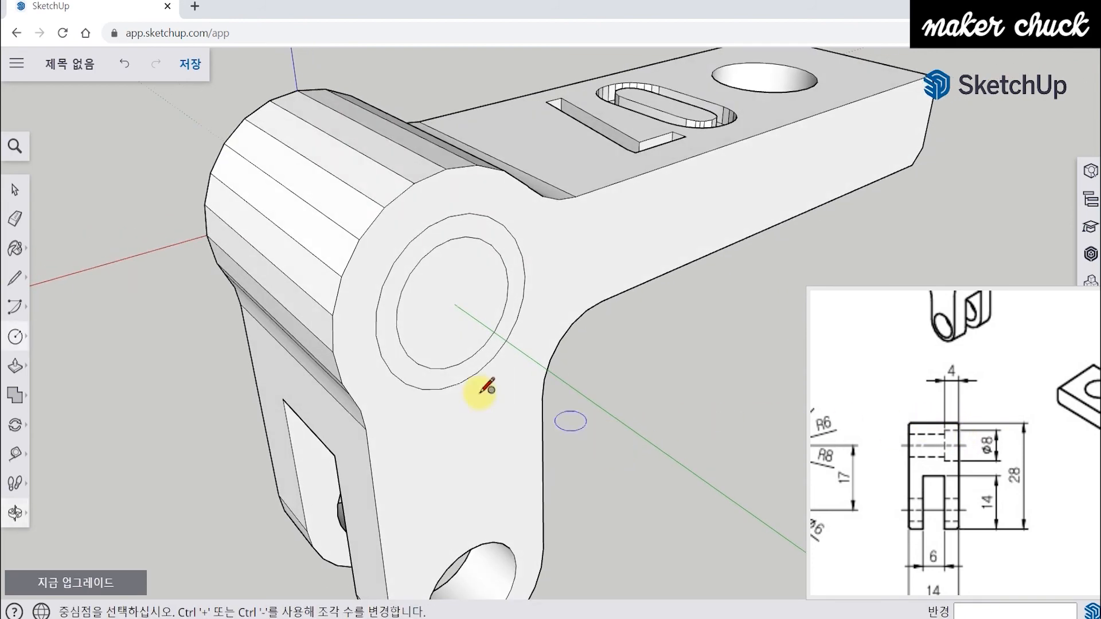
{"action": "left_click", "coordinate": [14, 189]}
{"action": "left_click", "coordinate": [476, 293]}
{"action": "key", "text": "Delete"}
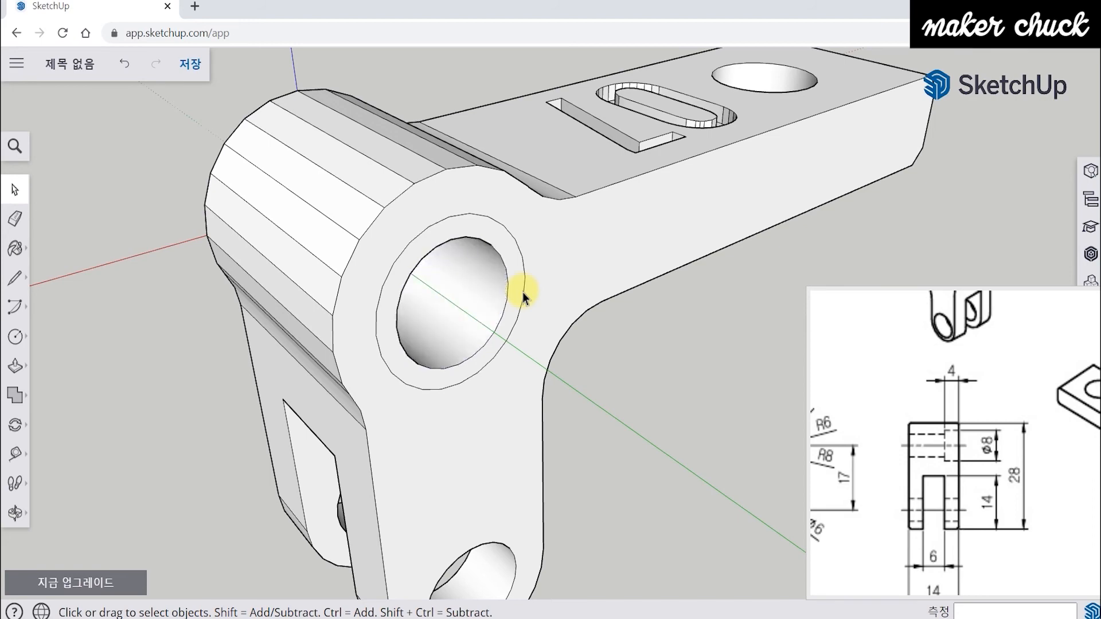
Push the ring around the upper hole 4 mm inward to cut the counterbore.
{"action": "middle_click_drag", "start_coordinate": [523, 315], "coordinate": [378, 321]}
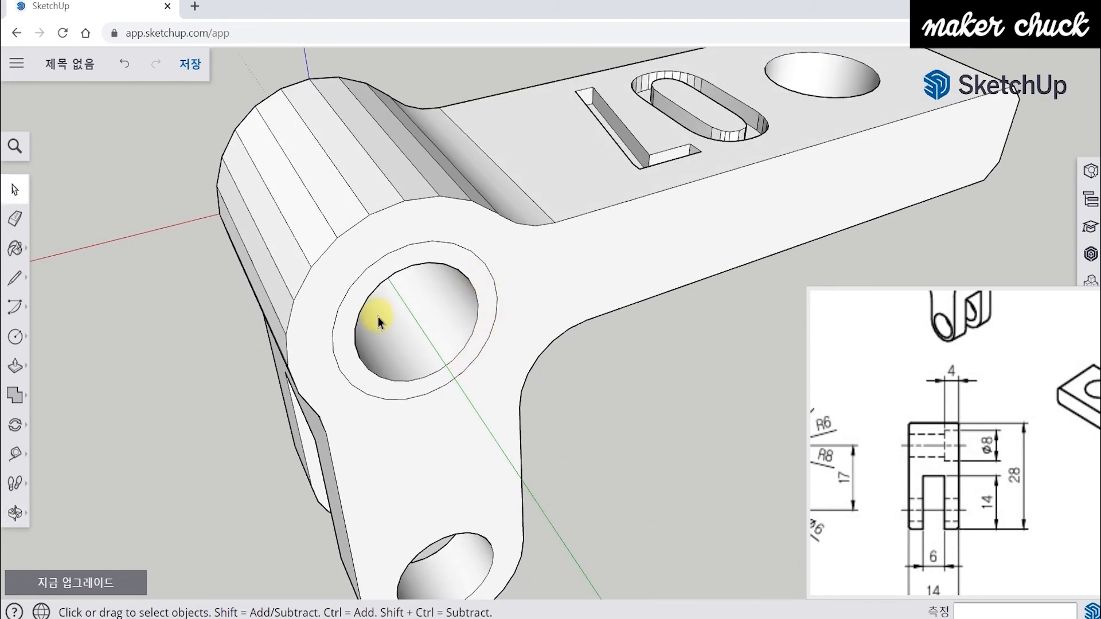
{"action": "left_click", "coordinate": [13, 365]}
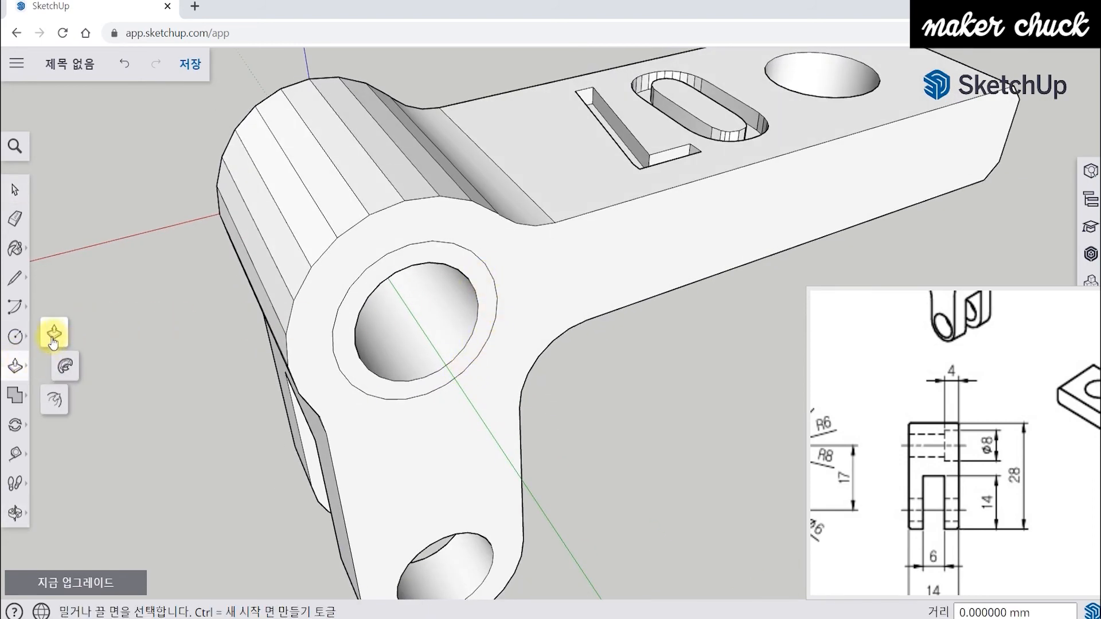
{"action": "left_click", "coordinate": [53, 338]}
{"action": "left_click", "coordinate": [351, 354]}
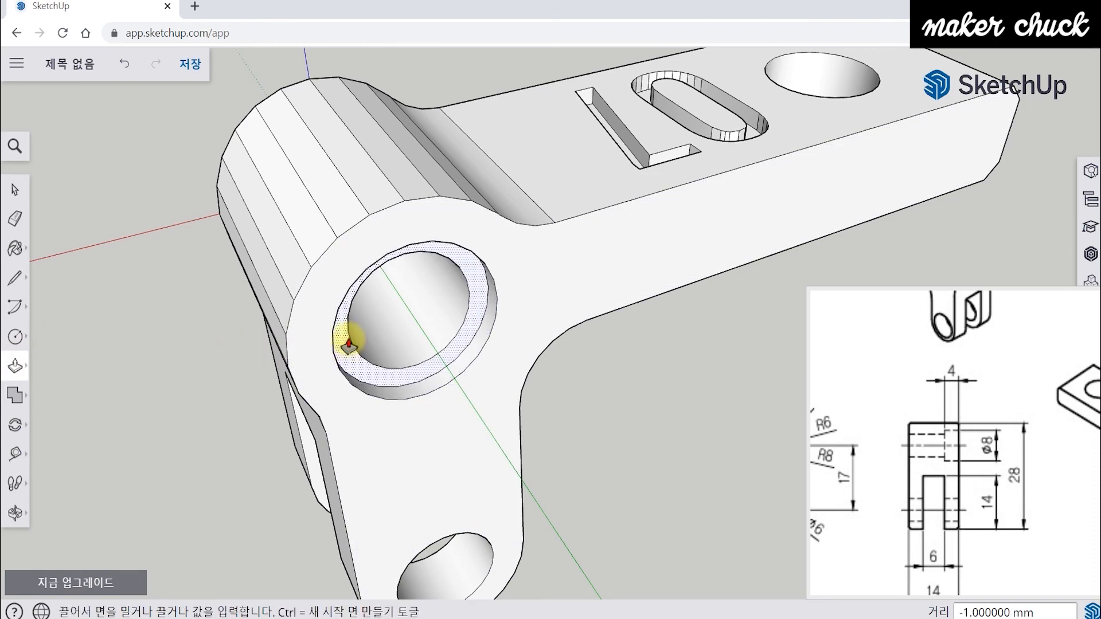
{"action": "type", "text": "4"}
{"action": "key", "text": "Return"}
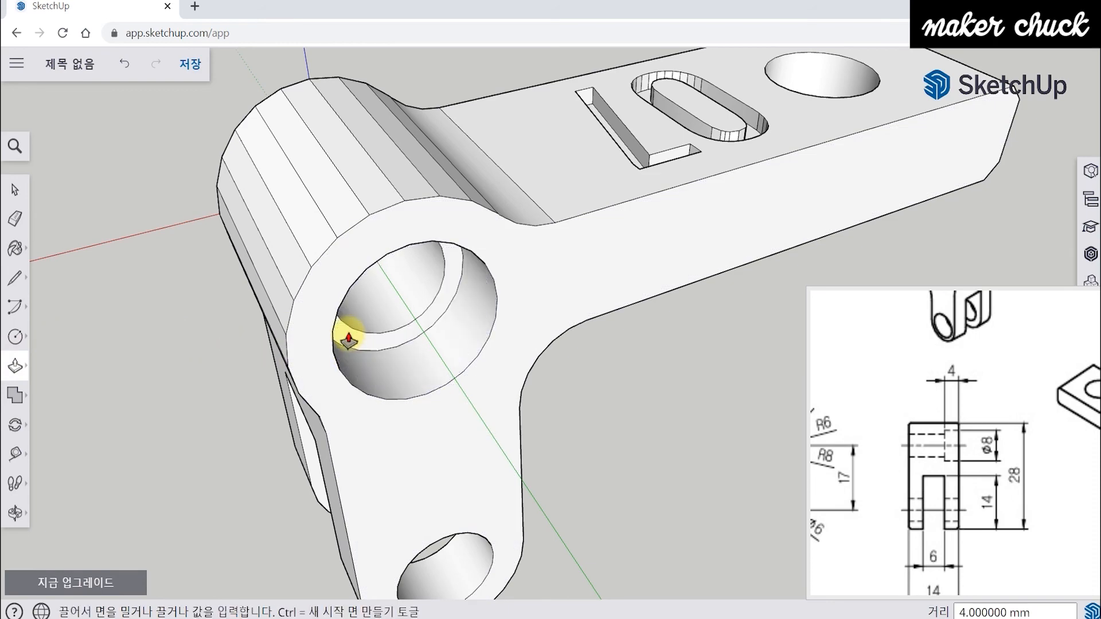
Check the upper hole's counterbore against the front and side views in the drawing.
{"action": "scroll", "coordinate": [402, 350], "scroll_direction": "down", "scroll_amount": 5}
{"action": "mouse_move", "coordinate": [457, 361]}
{"action": "middle_mouse_down"}
{"action": "mouse_move", "coordinate": [560, 339]}
{"action": "mouse_move", "coordinate": [511, 346]}
{"action": "mouse_move", "coordinate": [499, 334]}
{"action": "mouse_move", "coordinate": [656, 376]}
{"action": "mouse_move", "coordinate": [639, 411]}
{"action": "mouse_move", "coordinate": [648, 413]}
{"action": "middle_mouse_up"}
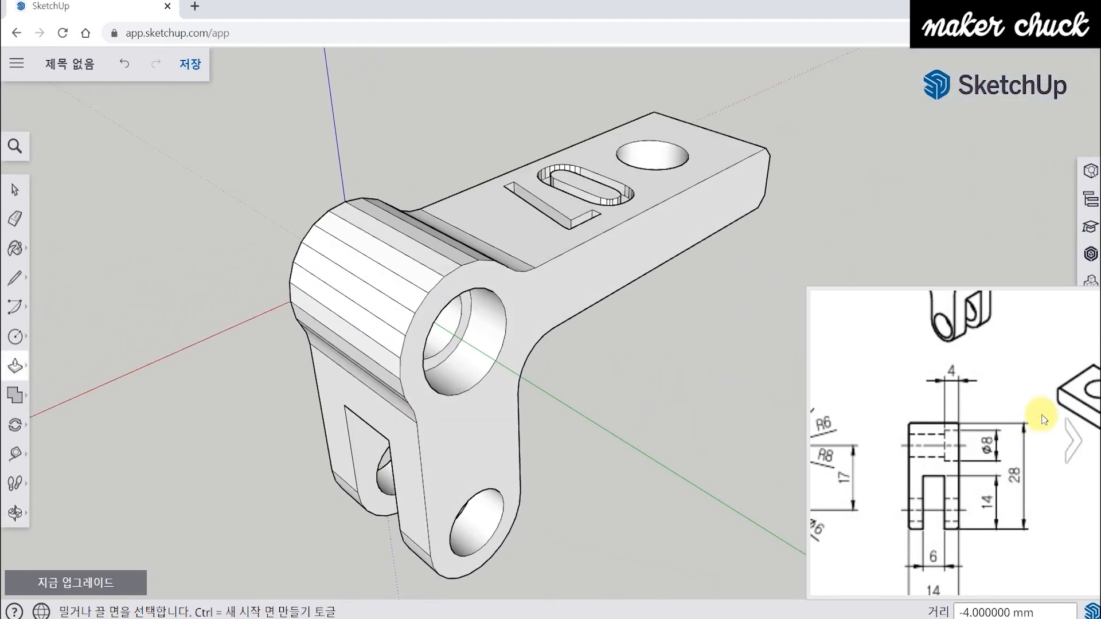
{"action": "left_click", "coordinate": [1011, 388]}
{"action": "mouse_move", "coordinate": [1009, 383]}
{"action": "left_mouse_down"}
{"action": "mouse_move", "coordinate": [930, 386]}
{"action": "mouse_move", "coordinate": [1008, 442]}
{"action": "mouse_move", "coordinate": [1010, 383]}
{"action": "mouse_move", "coordinate": [968, 384]}
{"action": "left_mouse_up"}
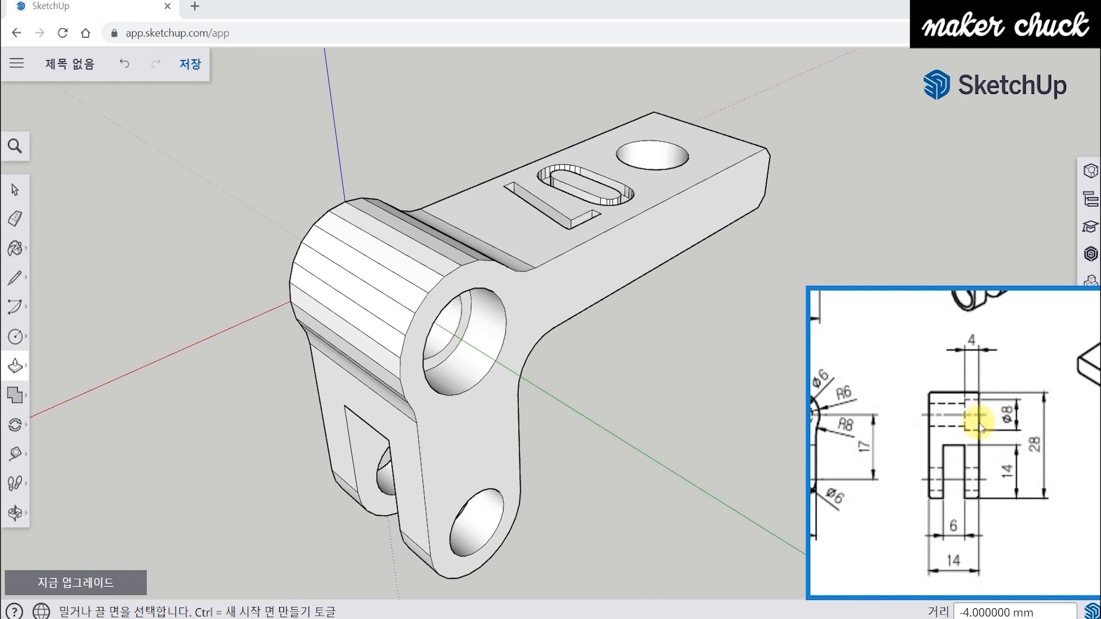
{"action": "mouse_move", "coordinate": [886, 441]}
{"action": "left_mouse_down"}
{"action": "mouse_move", "coordinate": [922, 425]}
{"action": "mouse_move", "coordinate": [939, 432]}
{"action": "mouse_move", "coordinate": [930, 431]}
{"action": "left_mouse_up"}
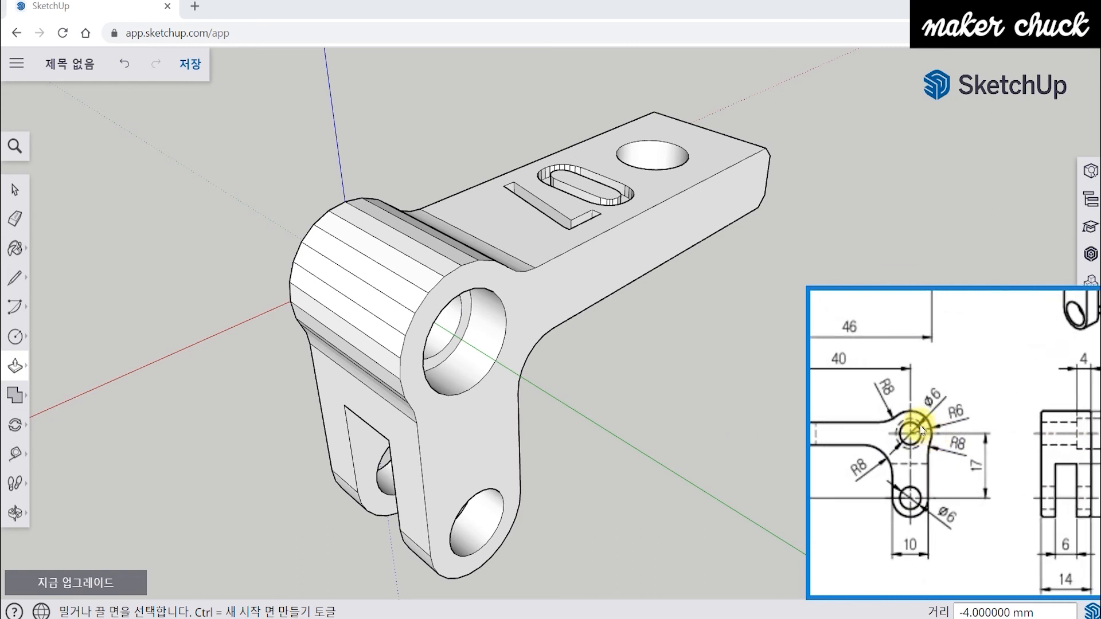
{"action": "left_click_drag", "start_coordinate": [1061, 407], "coordinate": [904, 411]}
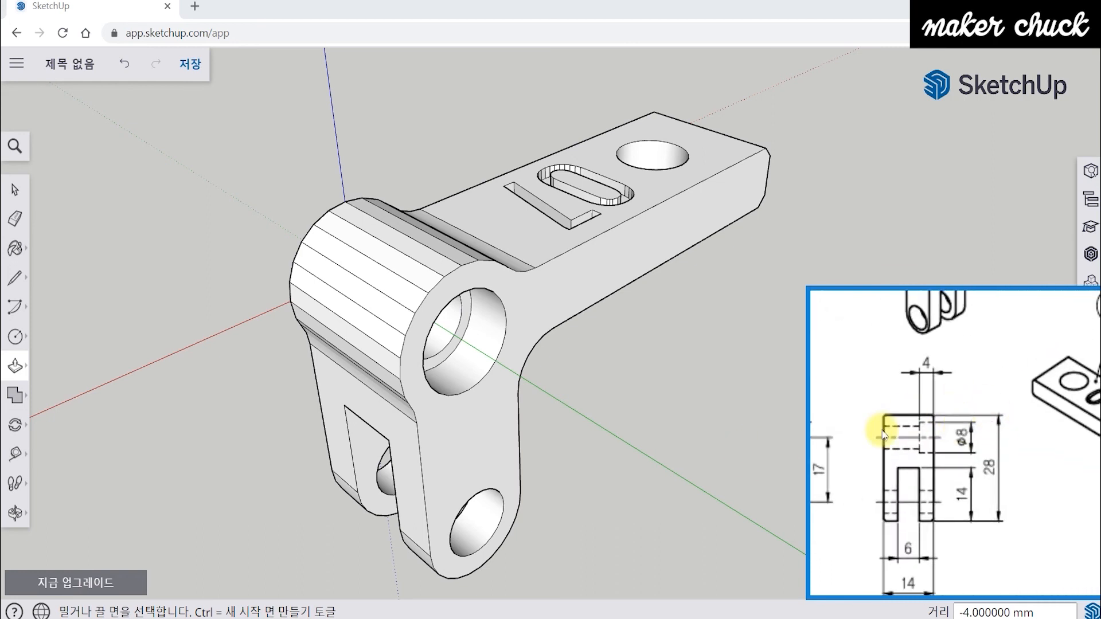
Select all of the bracket's connected geometry and make it a group.
{"action": "middle_click_drag", "start_coordinate": [236, 305], "coordinate": [568, 373]}
{"action": "left_click", "coordinate": [7, 190]}
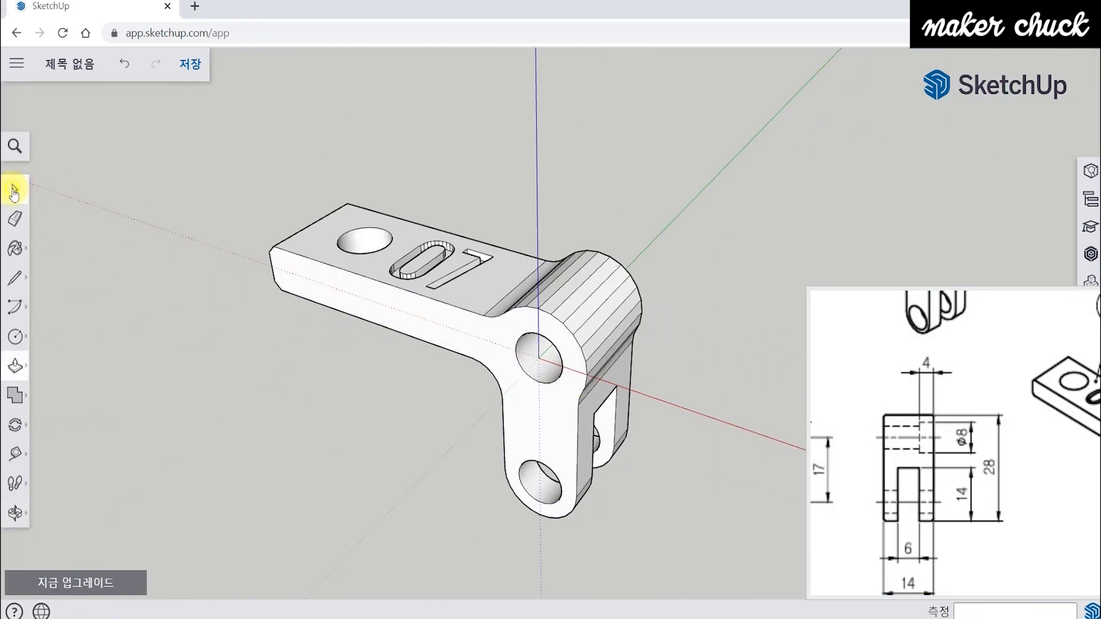
{"action": "triple_click", "coordinate": [504, 320]}
{"action": "right_click", "coordinate": [503, 320]}
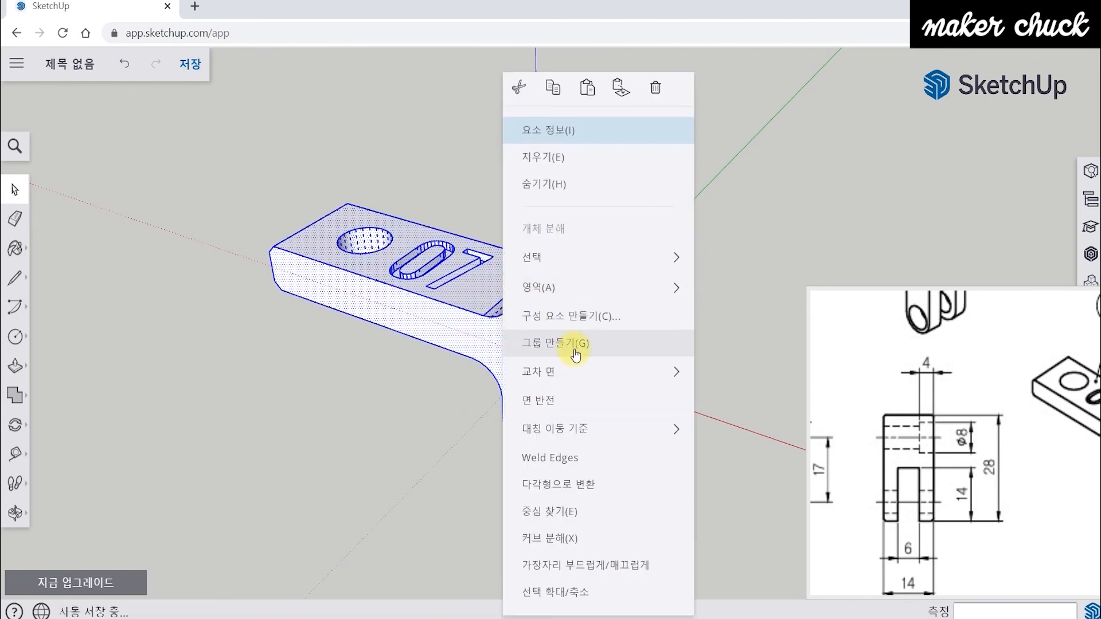
{"action": "left_click", "coordinate": [576, 356]}
Move the part 2 group by its shaft end's centre onto the side edge of the bracket's front face.
{"action": "middle_click_drag", "start_coordinate": [450, 345], "coordinate": [545, 318]}
{"action": "scroll", "coordinate": [542, 423], "scroll_direction": "up", "scroll_amount": 2}
{"action": "left_click", "coordinate": [543, 418]}
{"action": "scroll", "coordinate": [544, 420], "scroll_direction": "up", "scroll_amount": 2}
{"action": "scroll", "coordinate": [509, 282], "scroll_direction": "down", "scroll_amount": 4}
{"action": "middle_click_drag", "start_coordinate": [482, 418], "coordinate": [345, 302]}
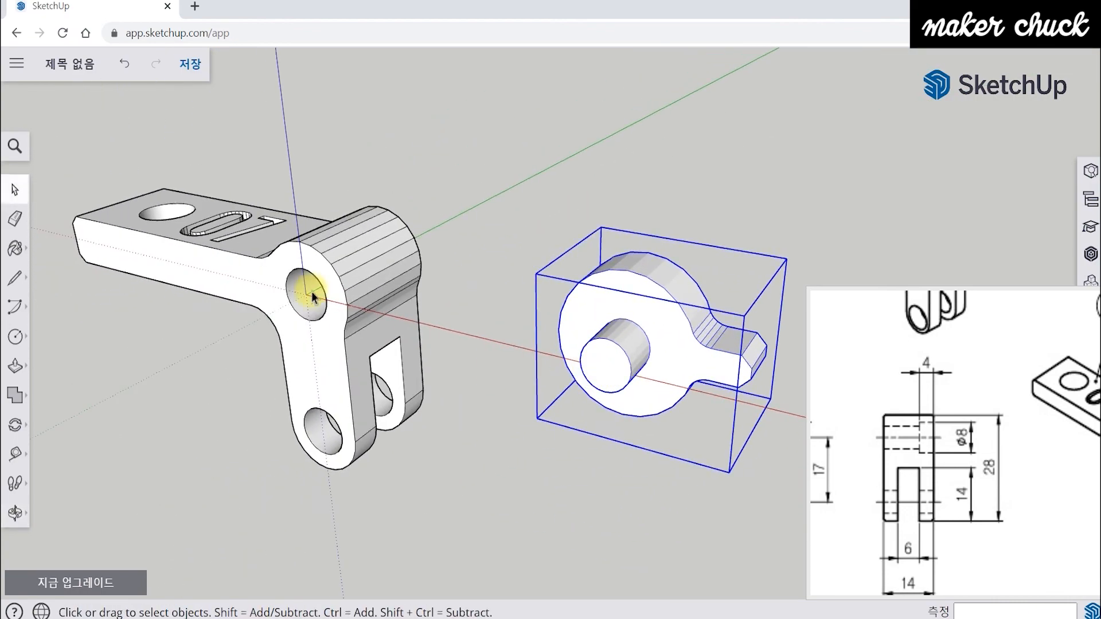
{"action": "left_click", "coordinate": [483, 470]}
{"action": "left_click", "coordinate": [621, 339]}
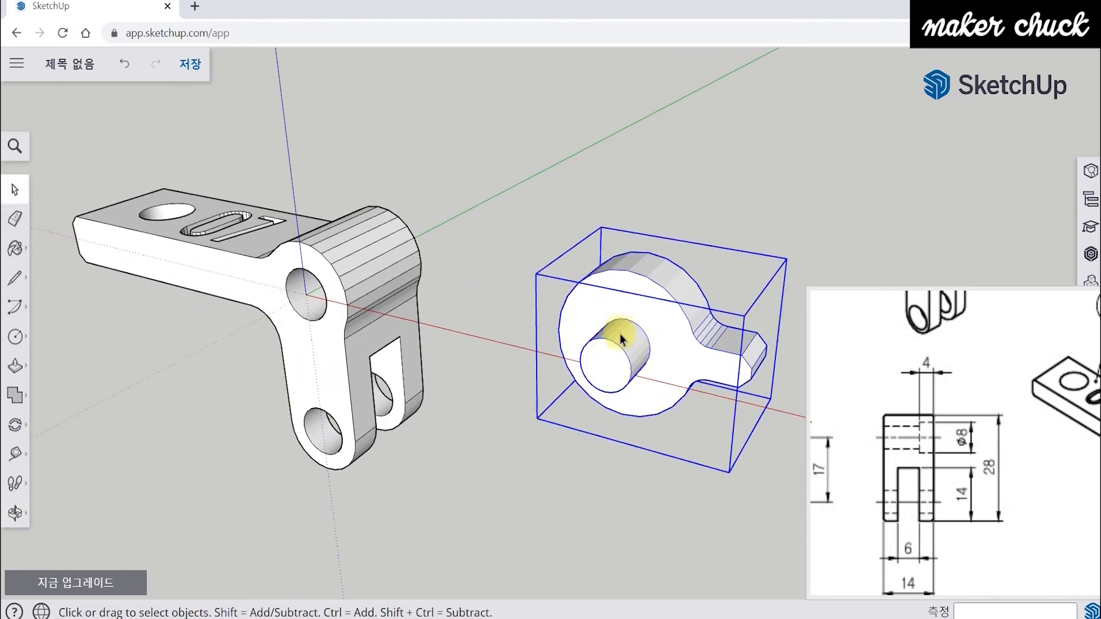
{"action": "left_click", "coordinate": [15, 424]}
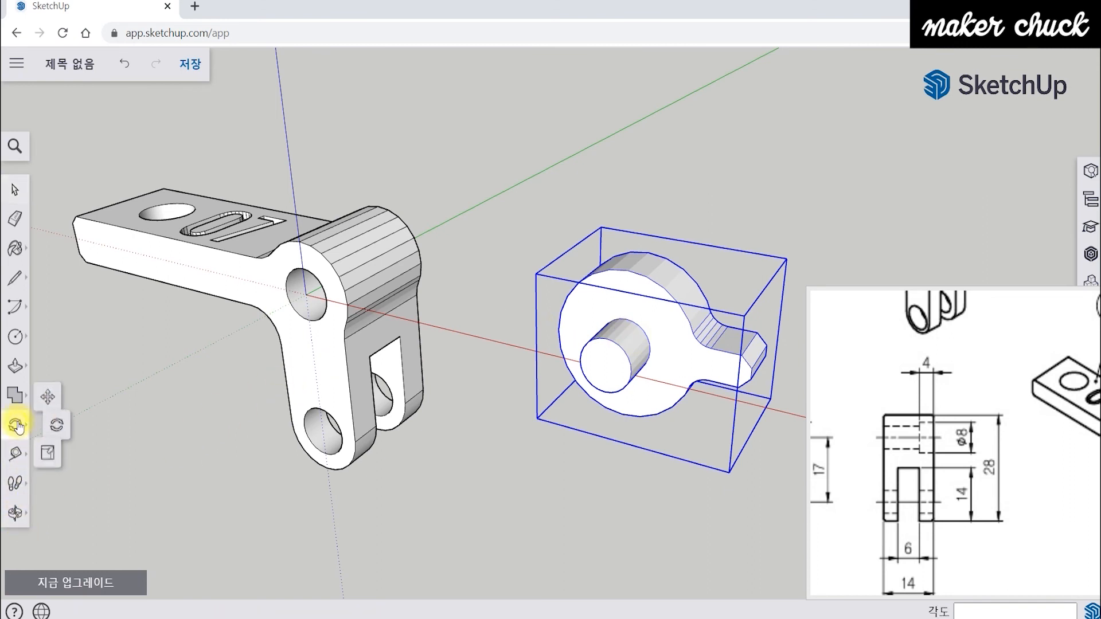
{"action": "left_click", "coordinate": [54, 393]}
{"action": "middle_click_drag", "start_coordinate": [646, 486], "coordinate": [701, 410]}
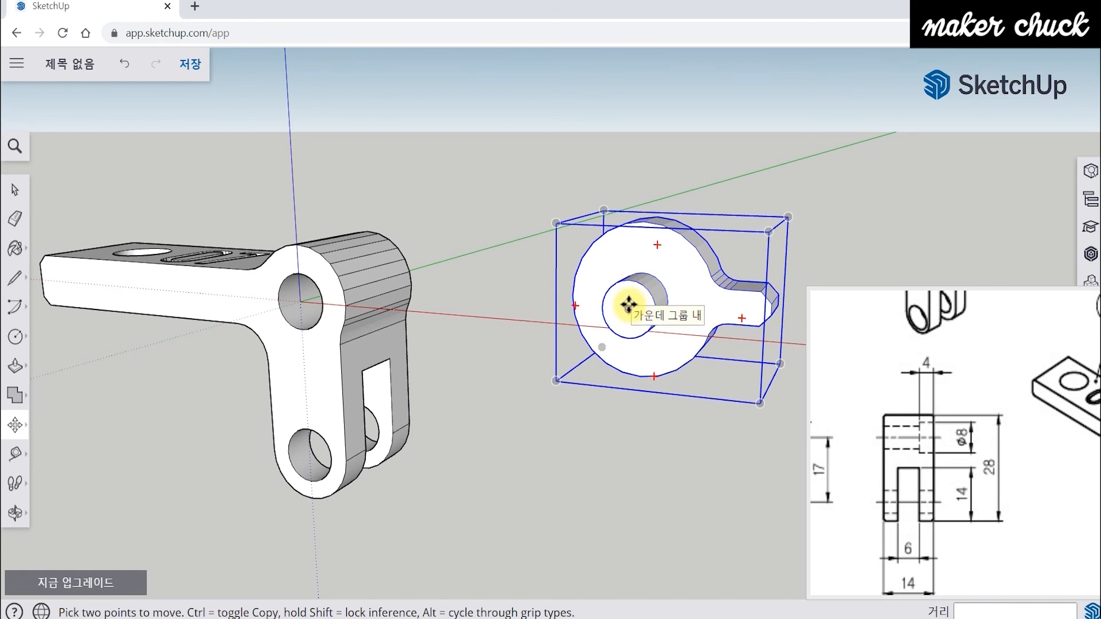
{"action": "scroll", "coordinate": [629, 305], "scroll_direction": "up", "scroll_amount": 3}
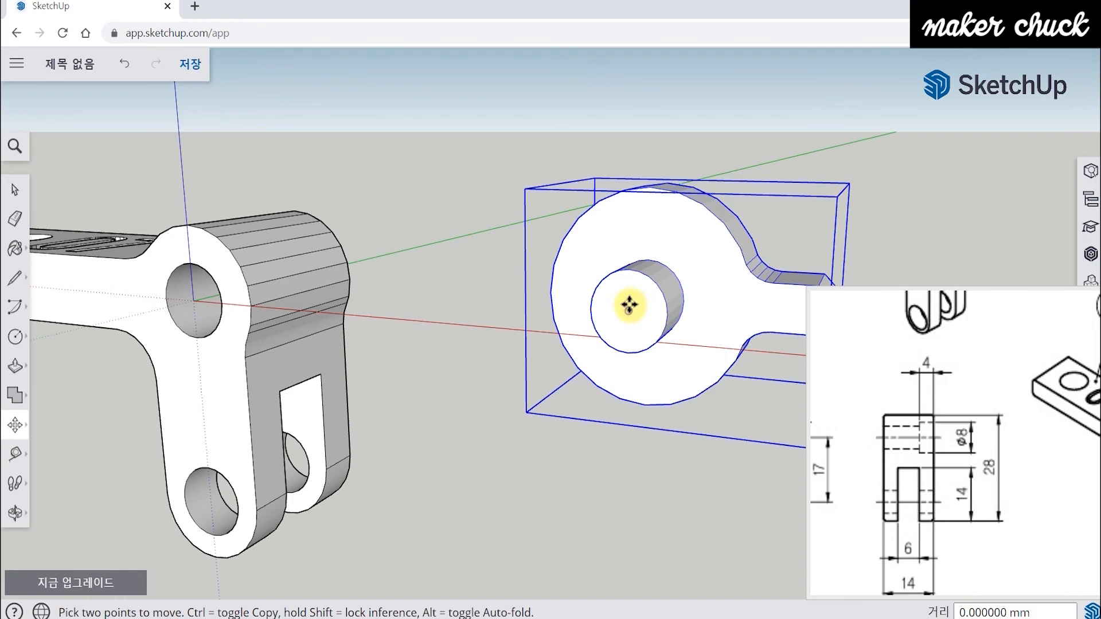
{"action": "scroll", "coordinate": [629, 305], "scroll_direction": "down", "scroll_amount": 5}
{"action": "scroll", "coordinate": [564, 305], "scroll_direction": "up", "scroll_amount": 3}
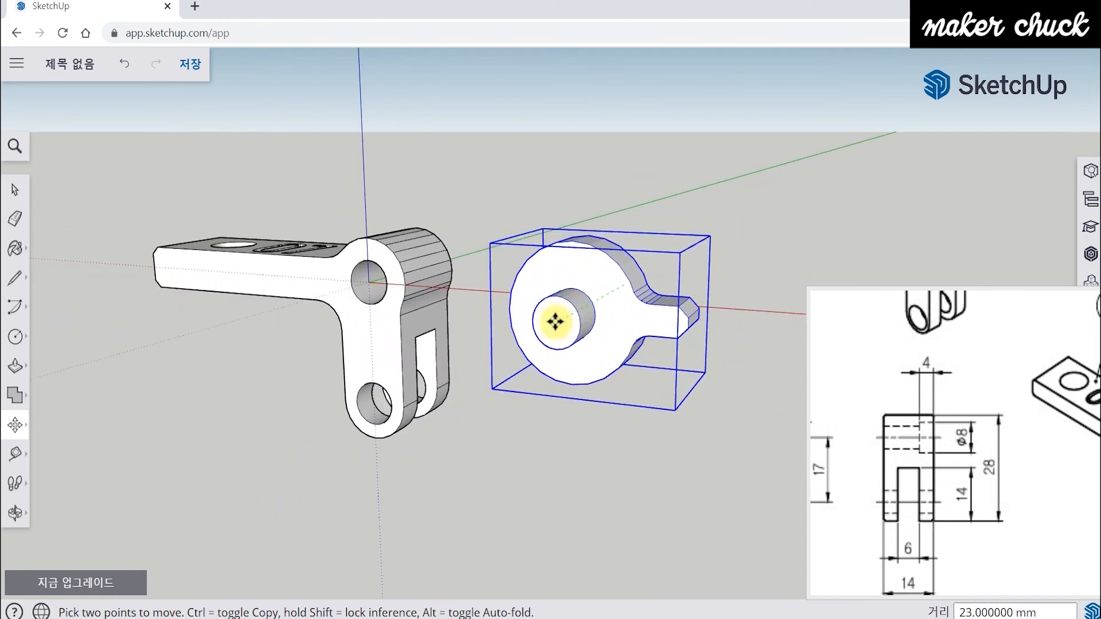
{"action": "middle_click_drag", "start_coordinate": [551, 302], "coordinate": [608, 516]}
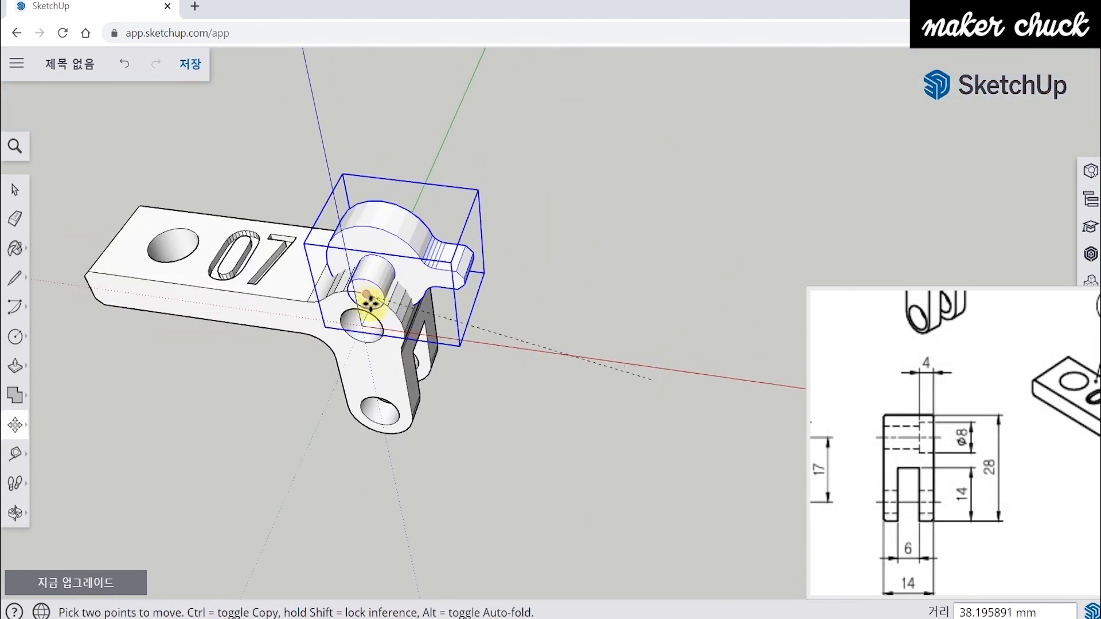
{"action": "middle_click_drag", "start_coordinate": [381, 345], "coordinate": [390, 229]}
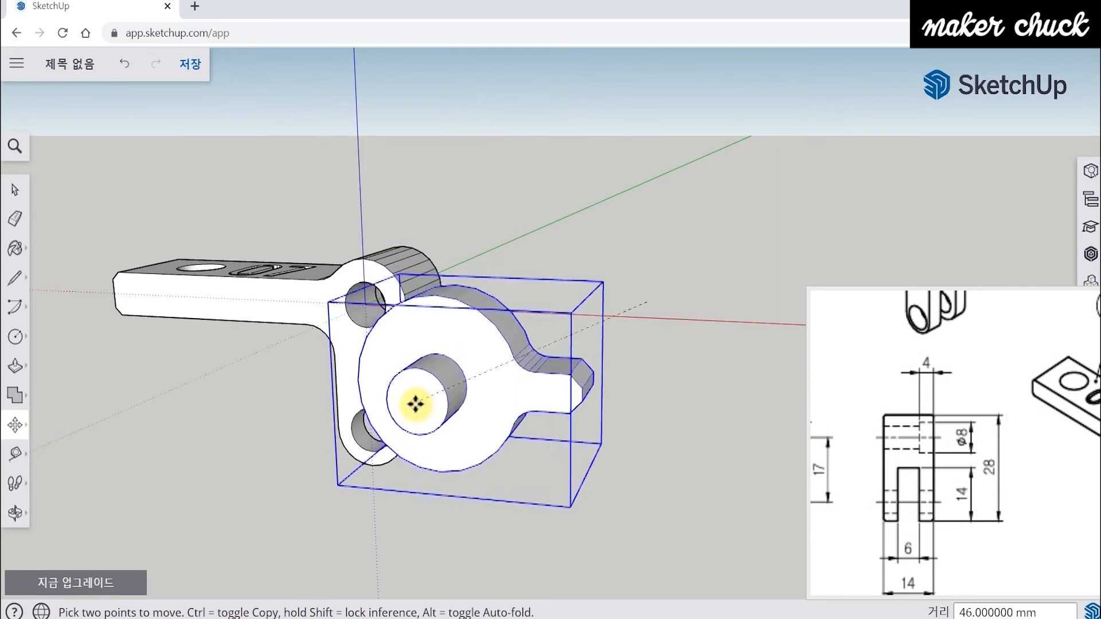
{"action": "middle_click_drag", "start_coordinate": [401, 331], "coordinate": [516, 291]}
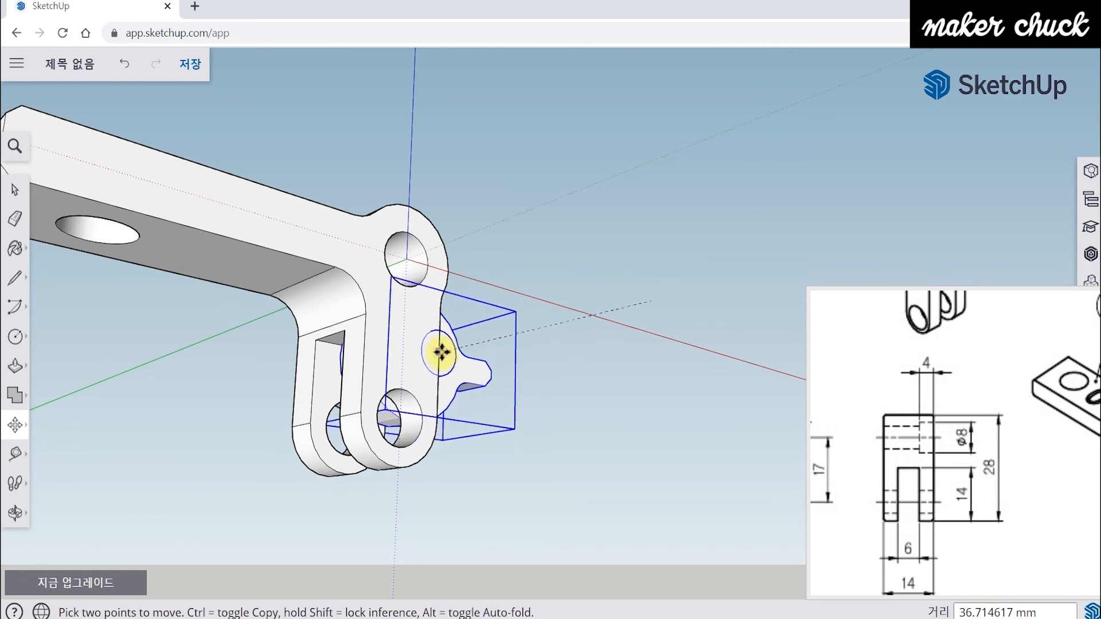
{"action": "middle_click_drag", "start_coordinate": [453, 349], "coordinate": [287, 474]}
{"action": "scroll", "coordinate": [455, 393], "scroll_direction": "up", "scroll_amount": 5}
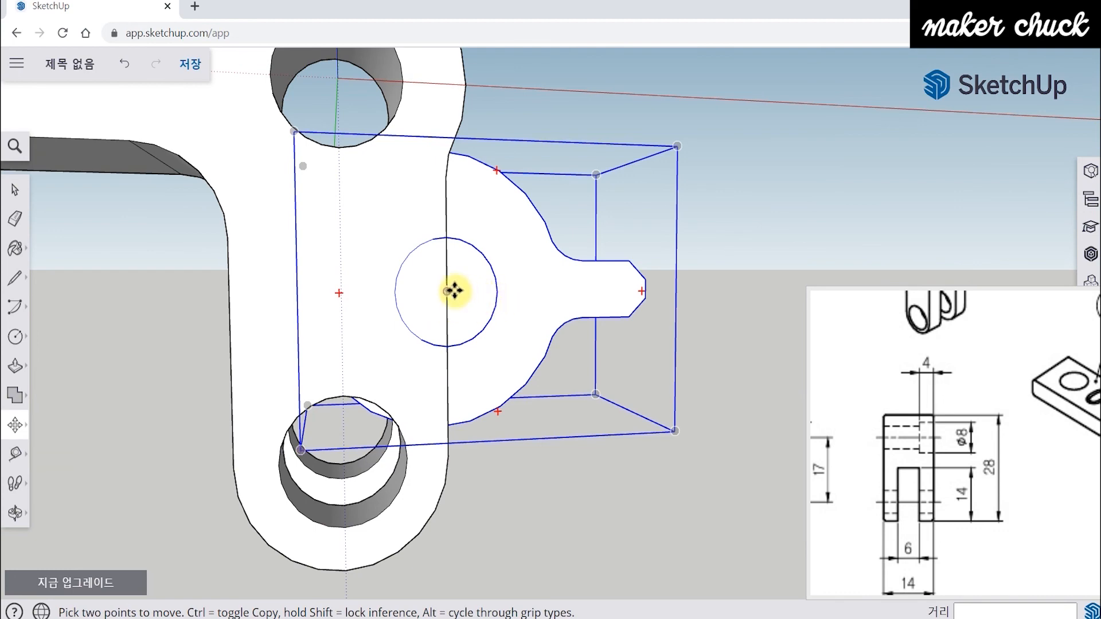
Move part 2 from its shaft end's centre to the centre of the bracket's lower hole so the shaft sits in the fork.
{"action": "left_click", "coordinate": [450, 290]}
{"action": "middle_click_drag", "start_coordinate": [374, 303], "coordinate": [496, 266], "text": "shift"}
{"action": "middle_click_drag", "start_coordinate": [513, 333], "coordinate": [443, 327]}
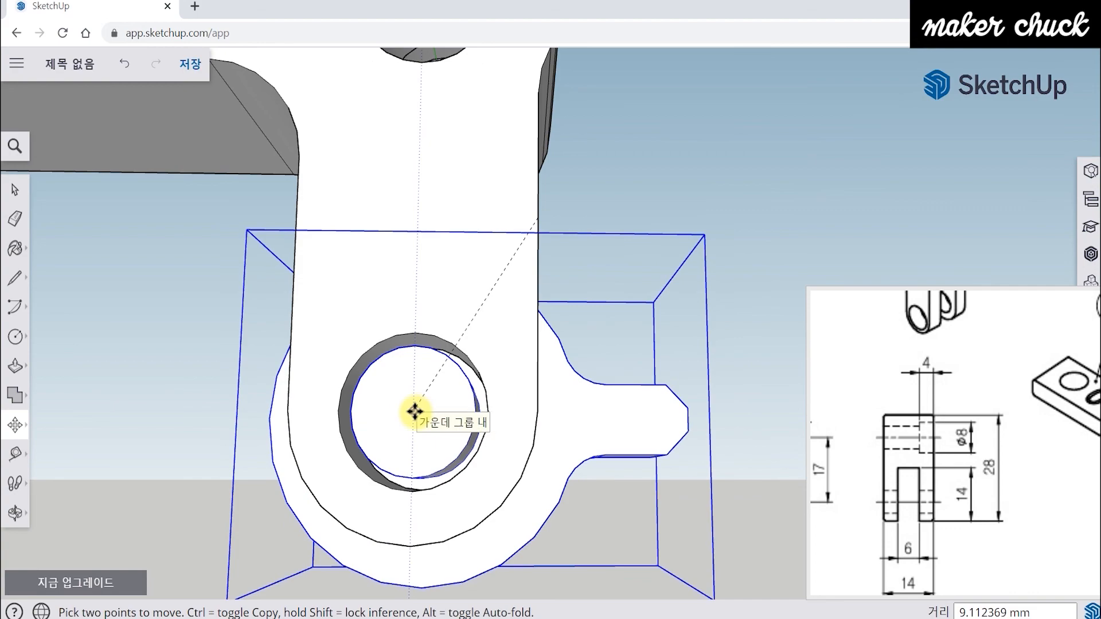
{"action": "middle_click_drag", "start_coordinate": [556, 405], "coordinate": [644, 330]}
{"action": "middle_click_drag", "start_coordinate": [546, 352], "coordinate": [496, 362]}
{"action": "middle_click_drag", "start_coordinate": [437, 423], "coordinate": [505, 292]}
{"action": "scroll", "coordinate": [534, 285], "scroll_direction": "up", "scroll_amount": 6}
{"action": "middle_click_drag", "start_coordinate": [424, 305], "coordinate": [364, 315]}
{"action": "middle_click_drag", "start_coordinate": [590, 293], "coordinate": [686, 437]}
{"action": "scroll", "coordinate": [522, 390], "scroll_direction": "down", "scroll_amount": 5}
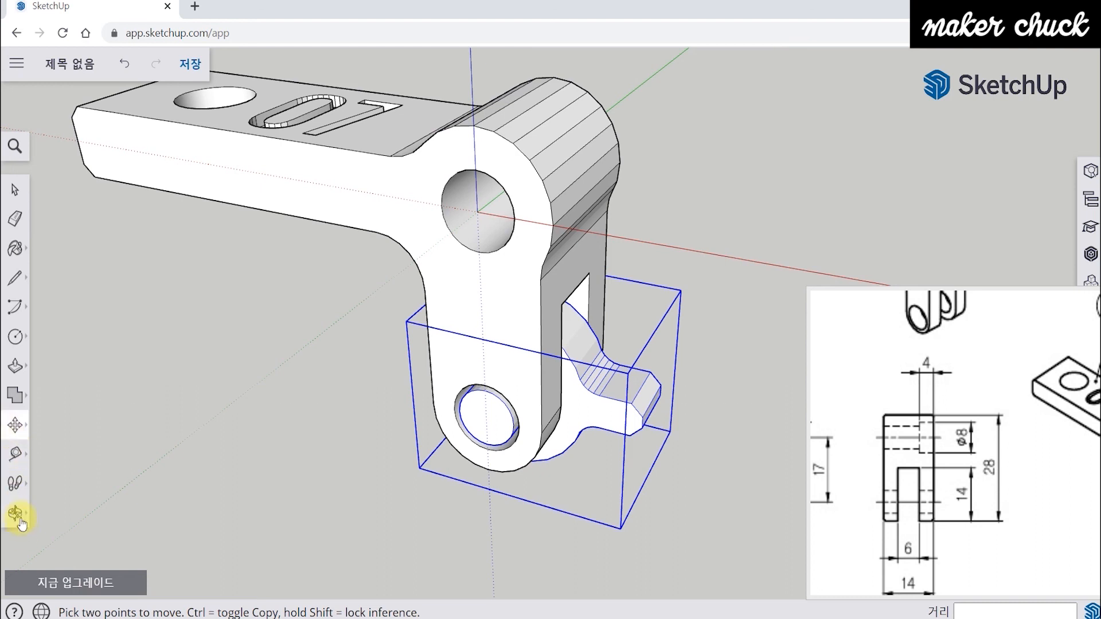
Try to rotate part 2 about its shaft's centre, starting from the red axis direction.
{"action": "left_click", "coordinate": [19, 433]}
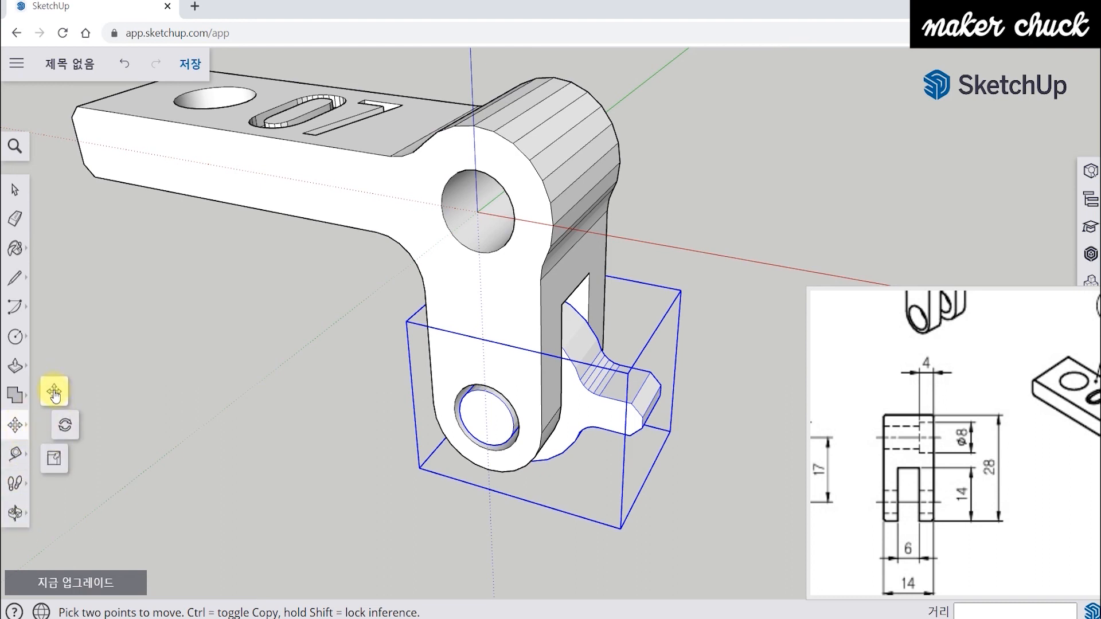
{"action": "left_click", "coordinate": [66, 425]}
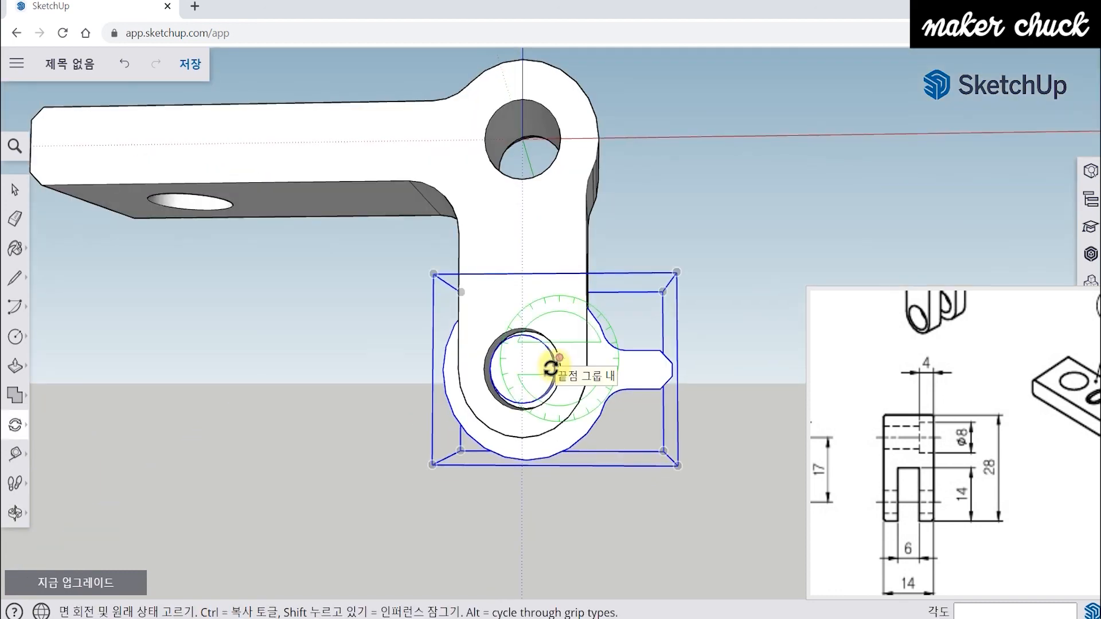
{"action": "scroll", "coordinate": [551, 369], "scroll_direction": "up", "scroll_amount": 5}
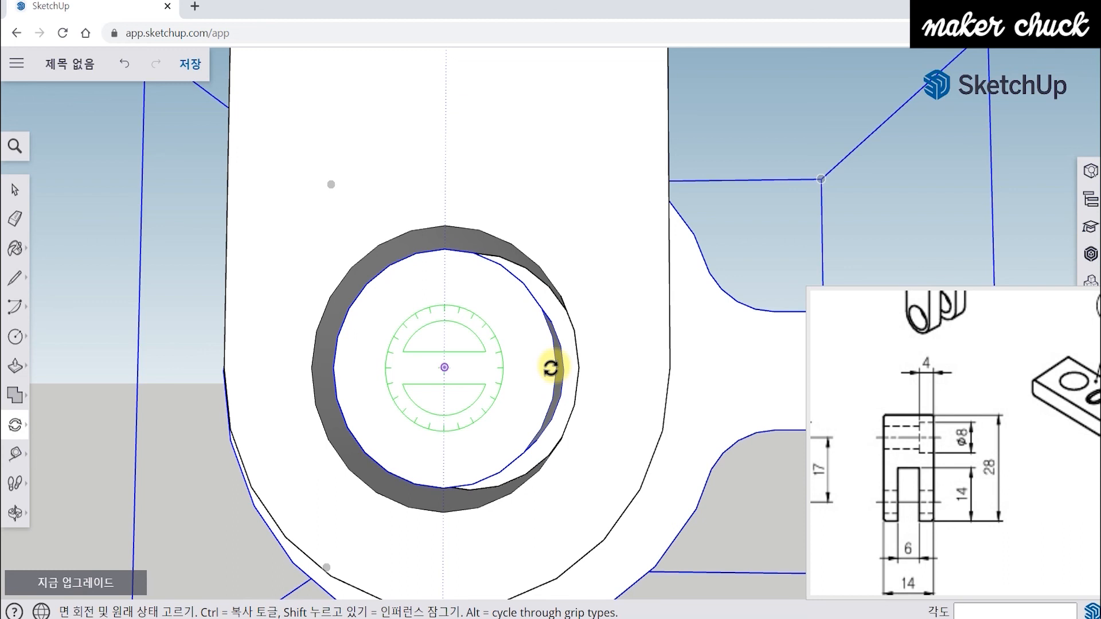
{"action": "left_click", "coordinate": [445, 367]}
{"action": "scroll", "coordinate": [441, 366], "scroll_direction": "down", "scroll_amount": 4}
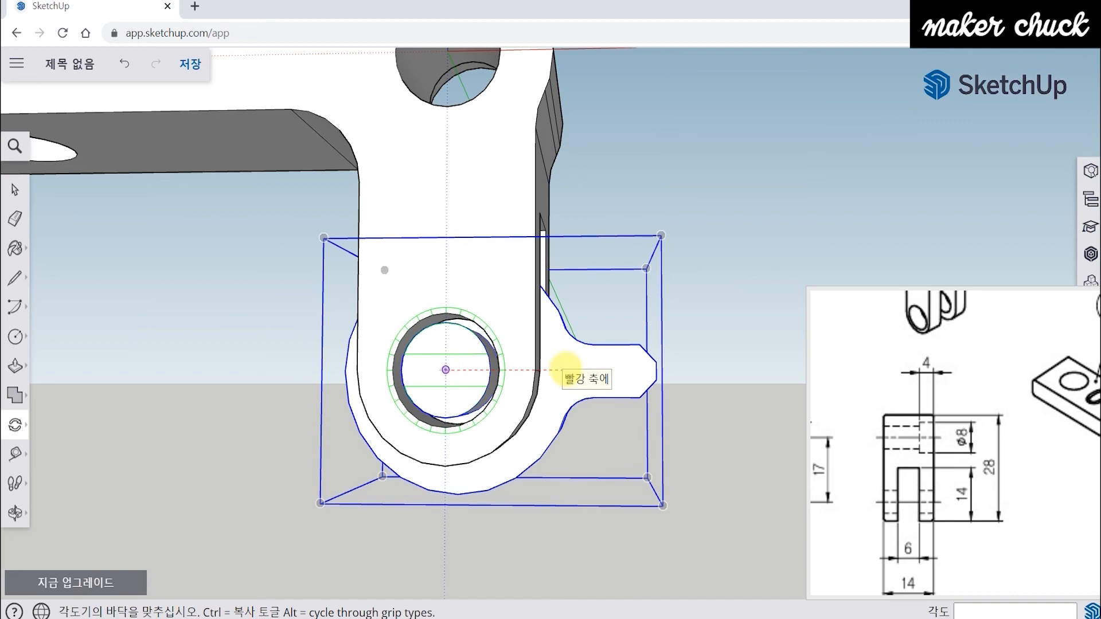
{"action": "left_click", "coordinate": [565, 367]}
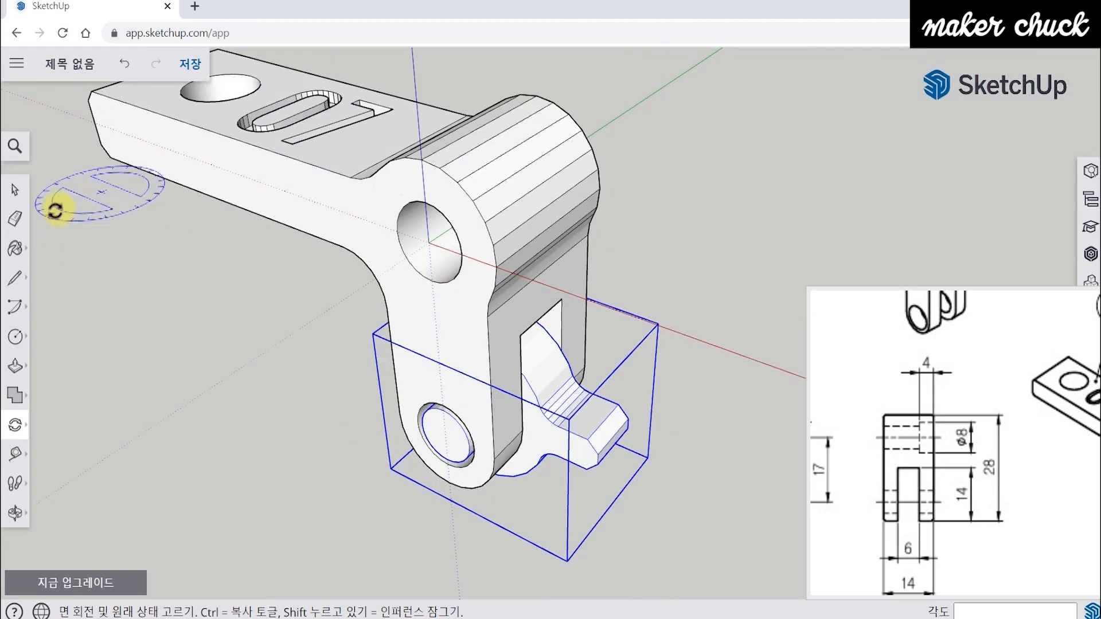
{"action": "key", "text": "space"}
Check the assembled bracket and part 2 from several angles against the drawing's dimensioned views and isometric assembly view.
{"action": "middle_click_drag", "start_coordinate": [67, 239], "coordinate": [339, 455]}
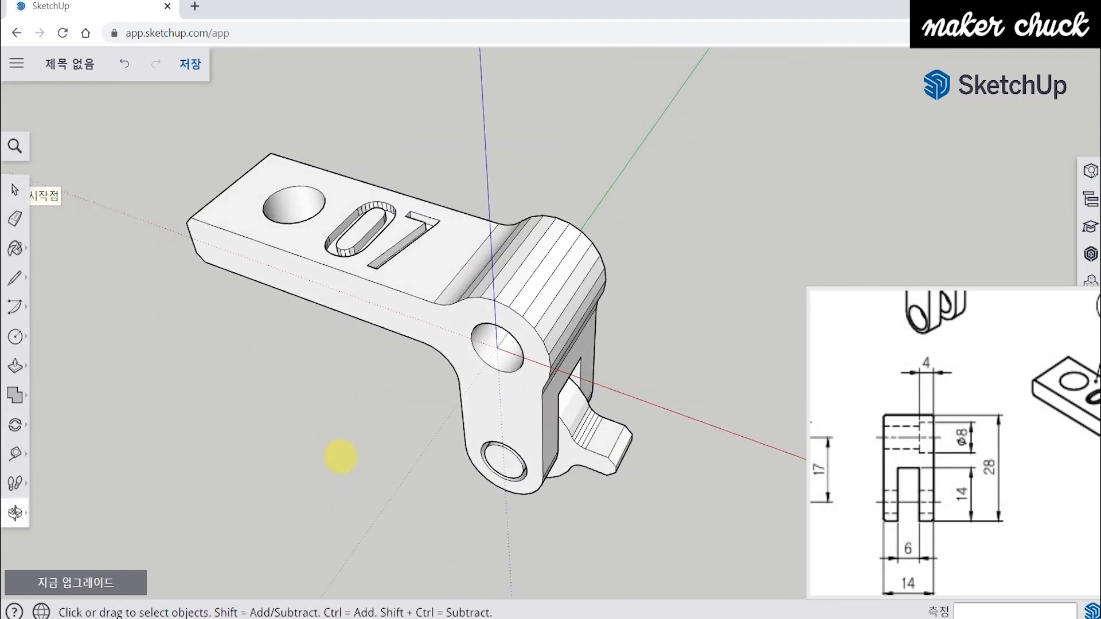
{"action": "mouse_move", "coordinate": [974, 501]}
{"action": "left_mouse_down"}
{"action": "mouse_move", "coordinate": [1008, 368]}
{"action": "mouse_move", "coordinate": [1039, 395]}
{"action": "mouse_move", "coordinate": [1045, 497]}
{"action": "mouse_move", "coordinate": [1057, 505]}
{"action": "left_mouse_up"}
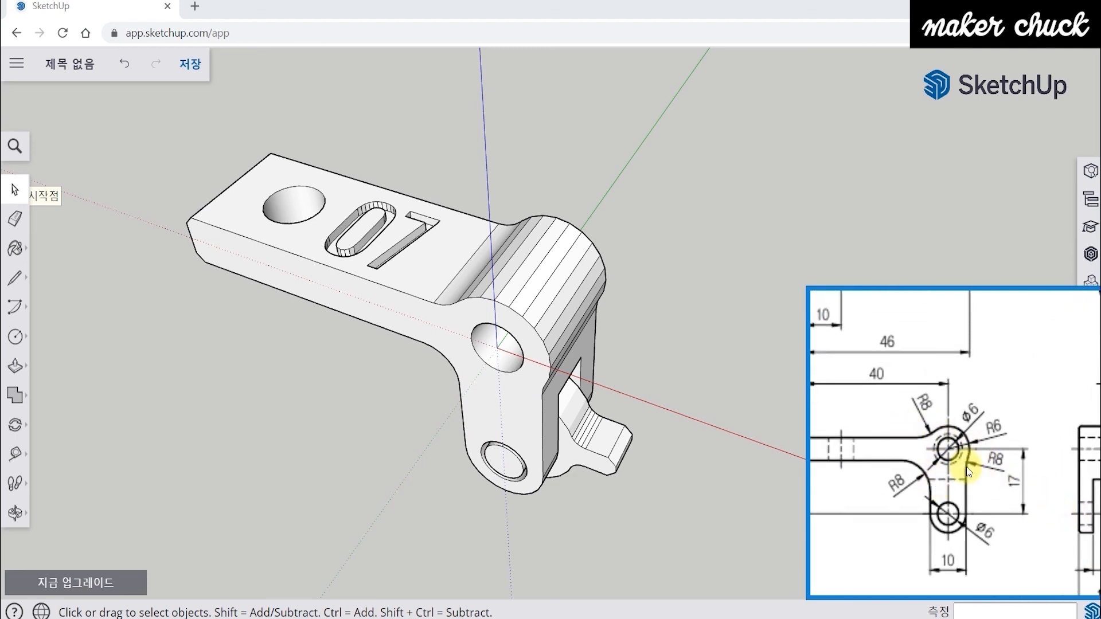
{"action": "mouse_move", "coordinate": [943, 491]}
{"action": "left_mouse_down"}
{"action": "mouse_move", "coordinate": [949, 371]}
{"action": "mouse_move", "coordinate": [948, 452]}
{"action": "left_mouse_up"}
{"action": "scroll", "coordinate": [918, 394], "scroll_direction": "down", "scroll_amount": 5}
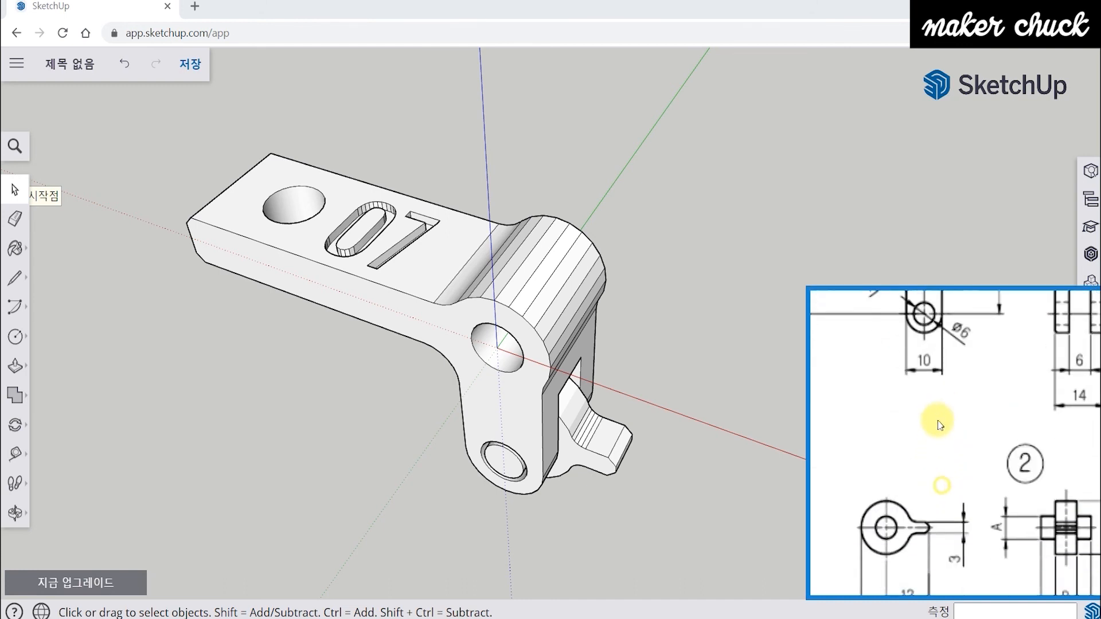
{"action": "scroll", "coordinate": [930, 427], "scroll_direction": "up", "scroll_amount": 5}
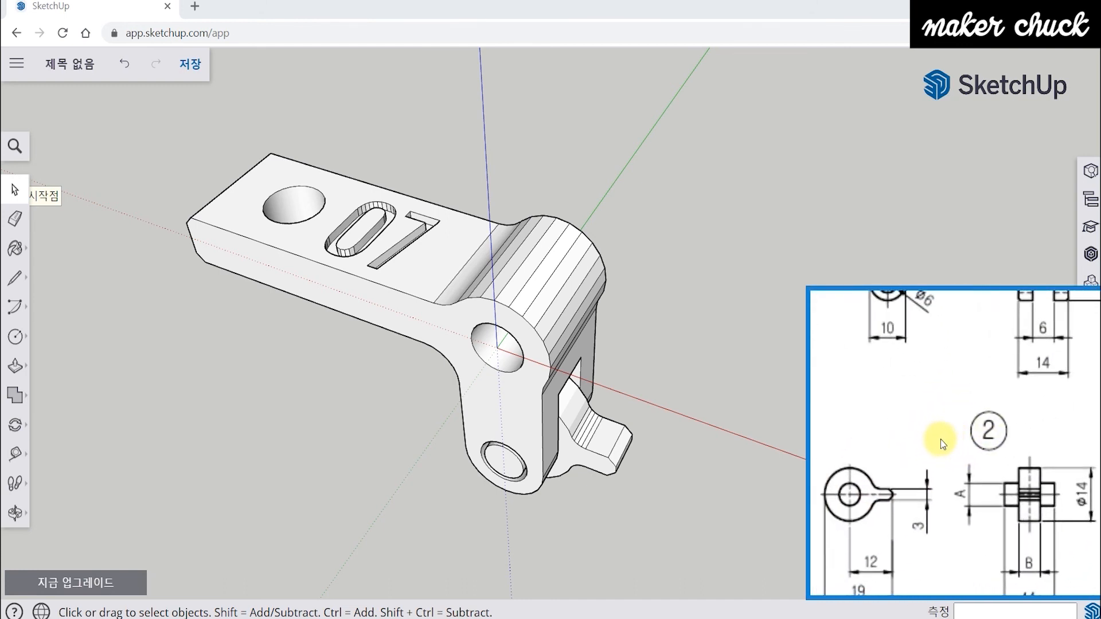
{"action": "scroll", "coordinate": [973, 423], "scroll_direction": "up", "scroll_amount": 3}
{"action": "scroll", "coordinate": [1002, 437], "scroll_direction": "left", "scroll_amount": 3}
{"action": "scroll", "coordinate": [1018, 450], "scroll_direction": "down", "scroll_amount": 3}
{"action": "scroll", "coordinate": [1019, 450], "scroll_direction": "left", "scroll_amount": 1}
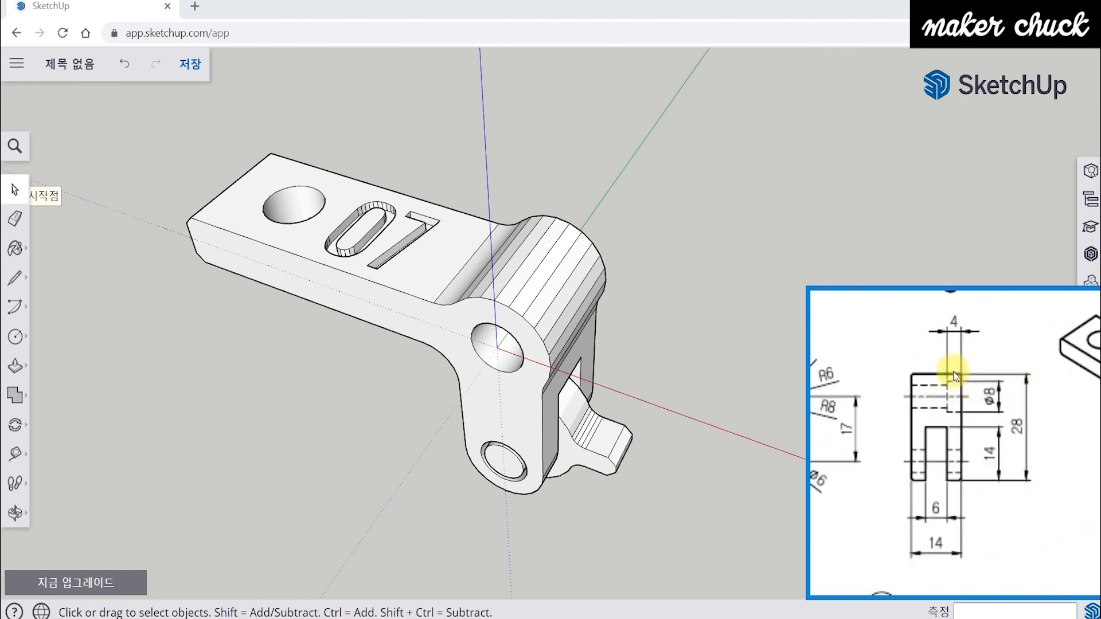
{"action": "middle_click_drag", "start_coordinate": [686, 370], "coordinate": [548, 219]}
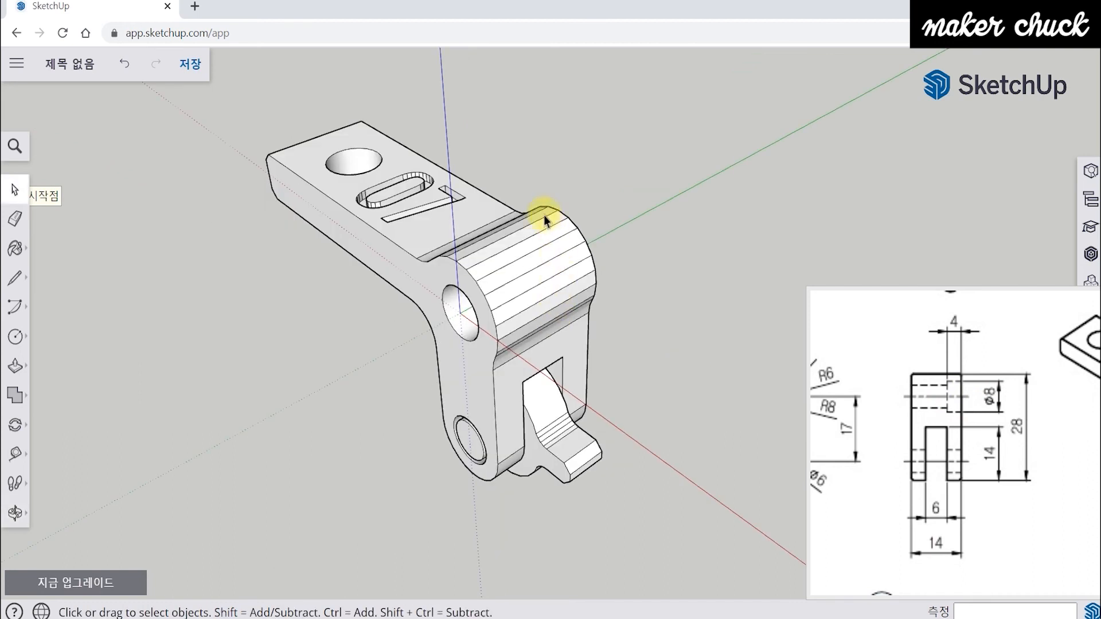
{"action": "mouse_move", "coordinate": [998, 427]}
{"action": "left_mouse_down"}
{"action": "mouse_move", "coordinate": [964, 445]}
{"action": "mouse_move", "coordinate": [933, 423]}
{"action": "mouse_move", "coordinate": [922, 454]}
{"action": "left_mouse_up"}
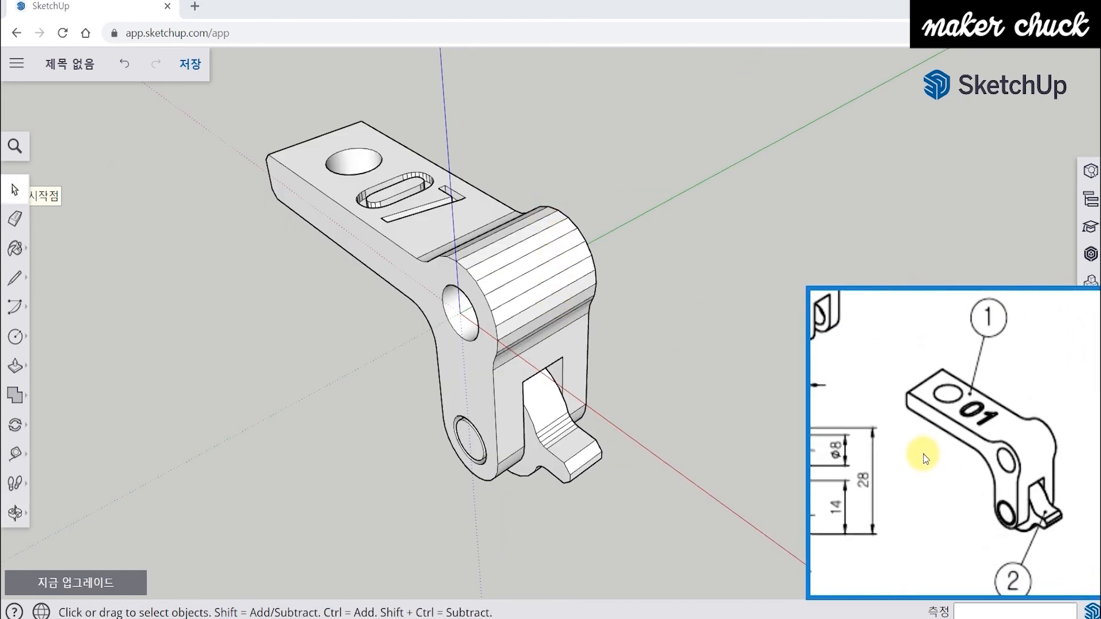
{"action": "mouse_move", "coordinate": [632, 388]}
{"action": "middle_mouse_down"}
{"action": "mouse_move", "coordinate": [681, 394]}
{"action": "mouse_move", "coordinate": [699, 347]}
{"action": "mouse_move", "coordinate": [718, 360]}
{"action": "middle_mouse_up"}
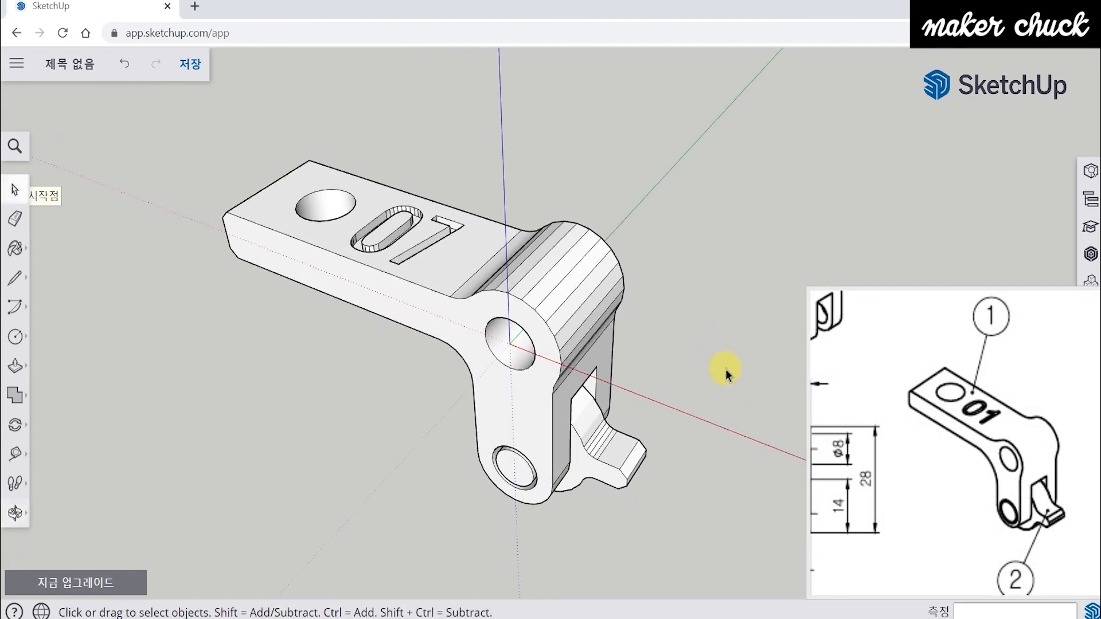